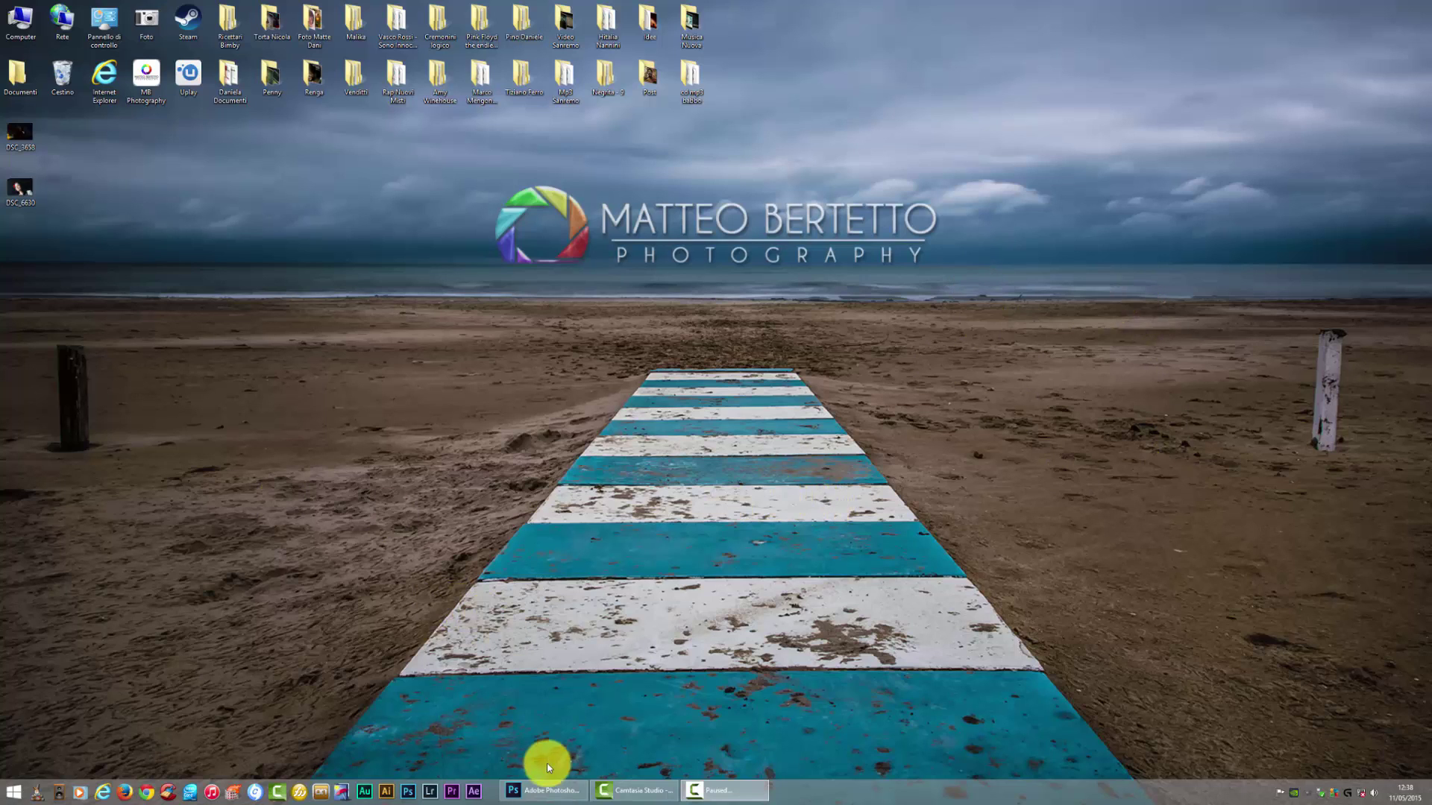
Bring Photoshop forward and open DSC_3658 from the Desktop into Camera Raw.
click(548, 789)
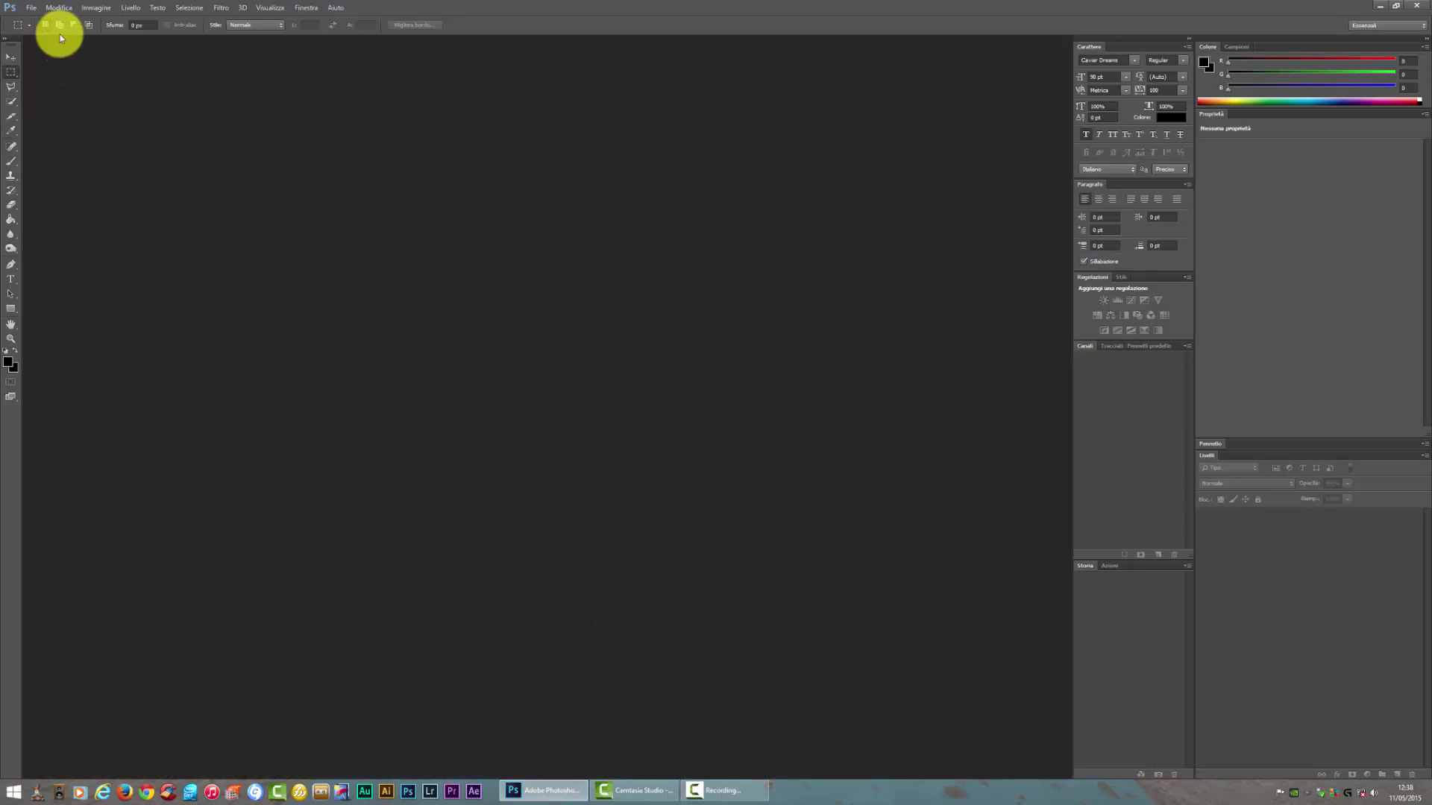
click(31, 9)
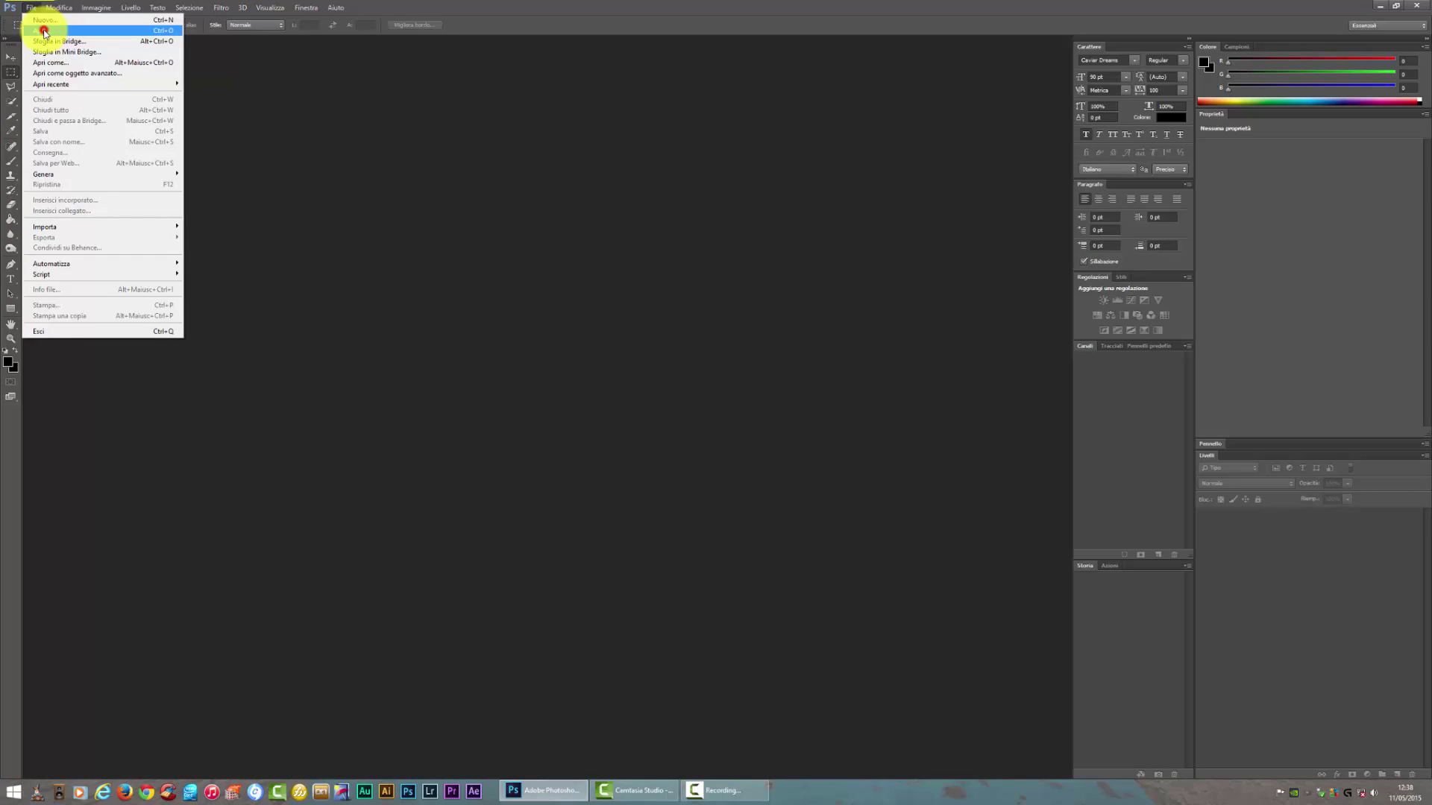
click(44, 32)
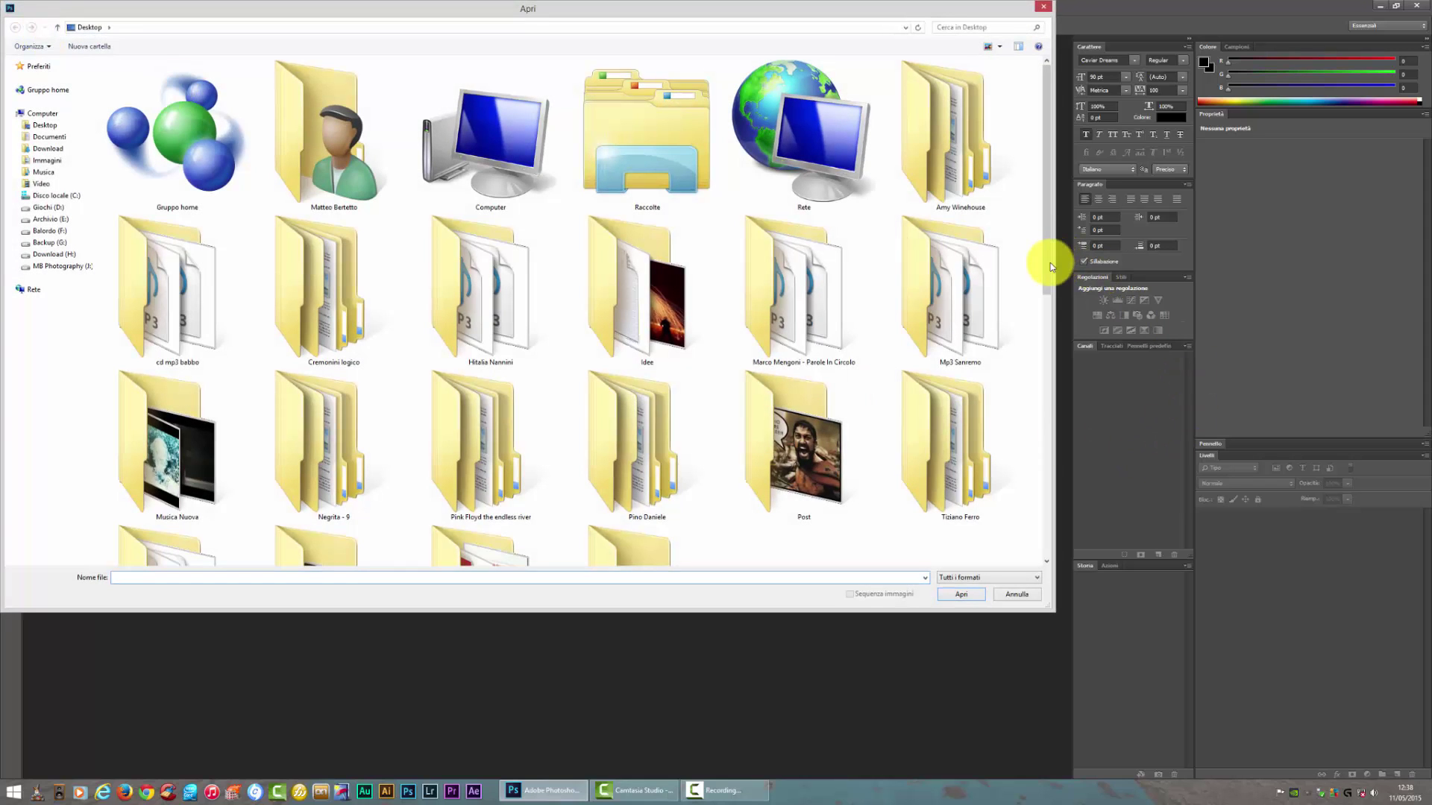
drag(1047, 265, 1029, 457)
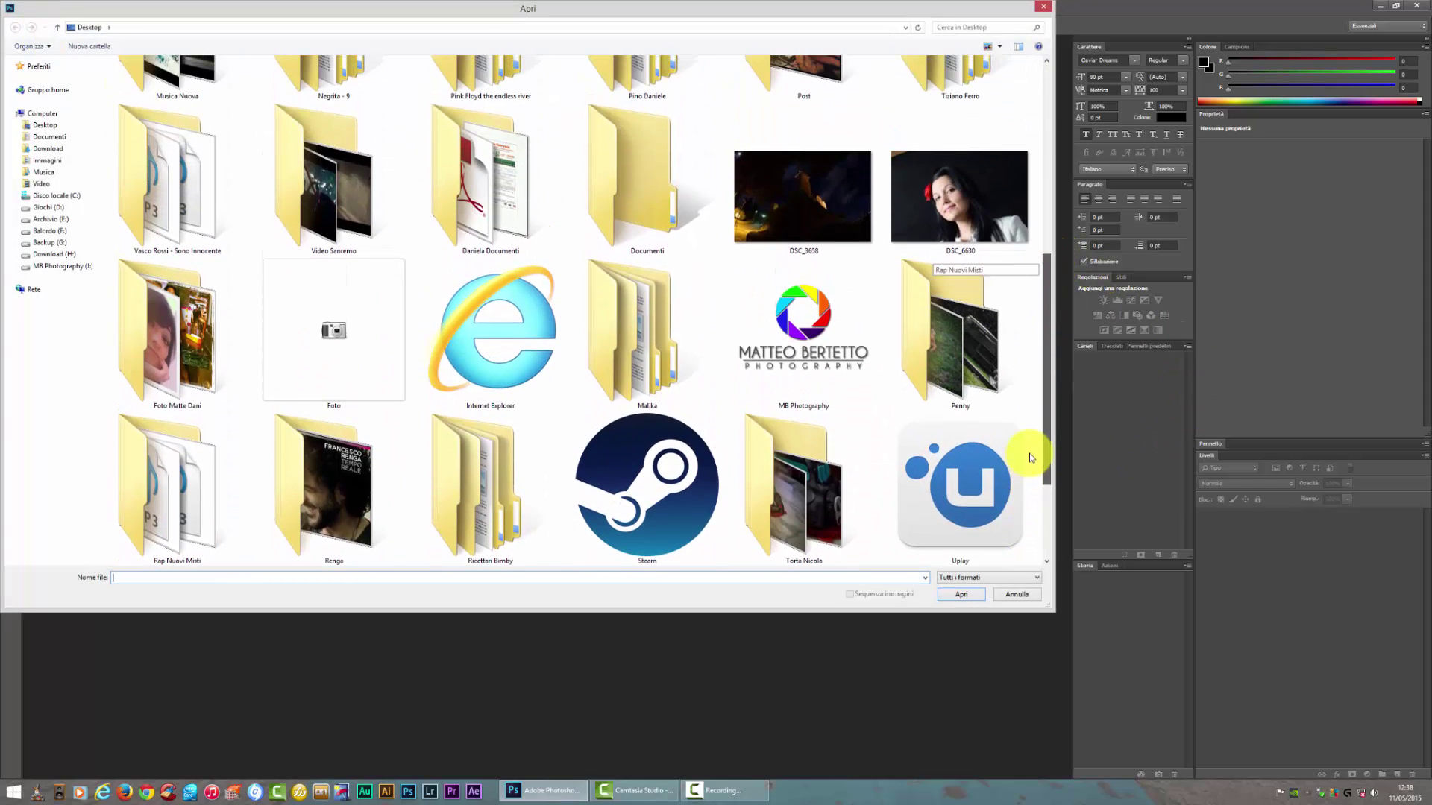
double_click(818, 218)
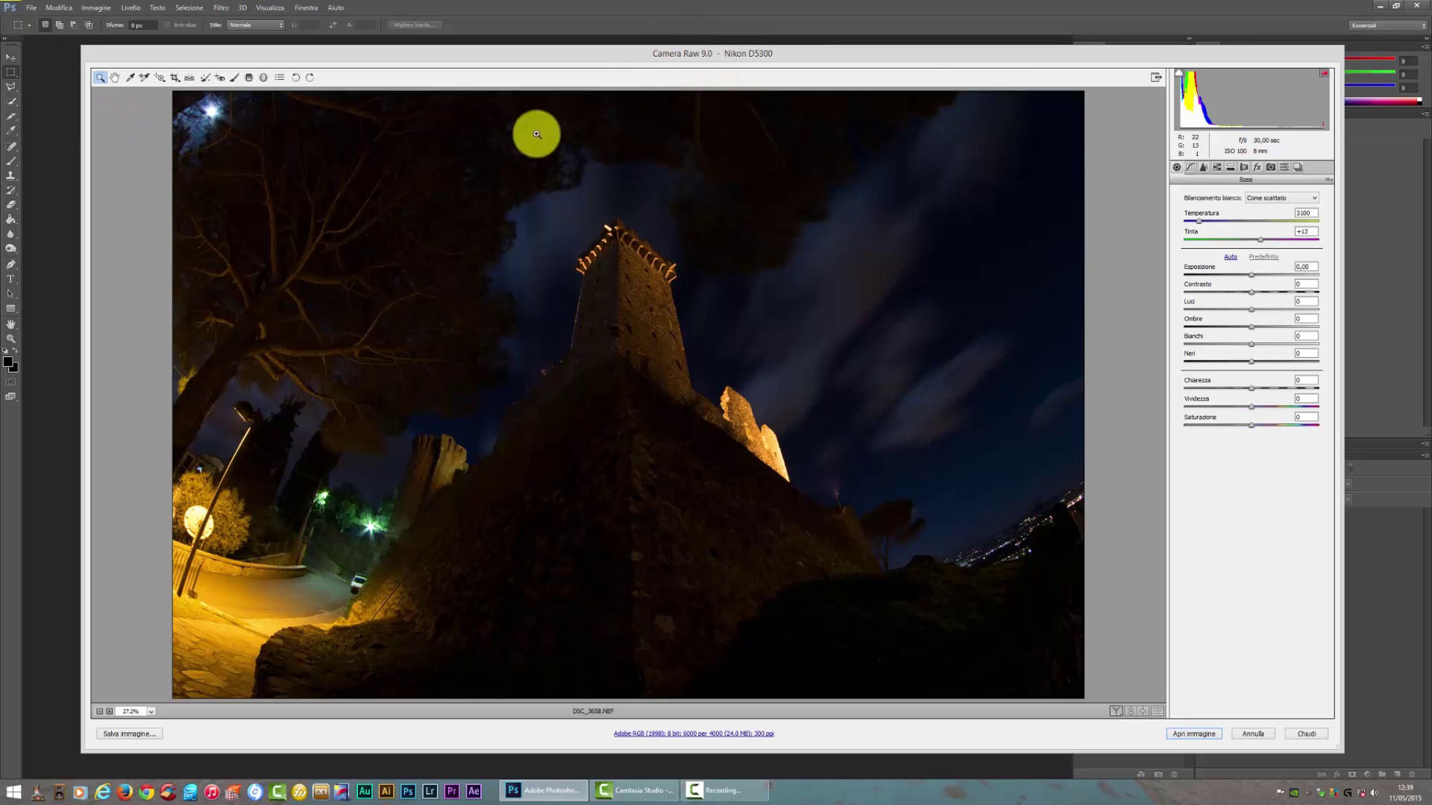
drag(895, 62, 890, 61)
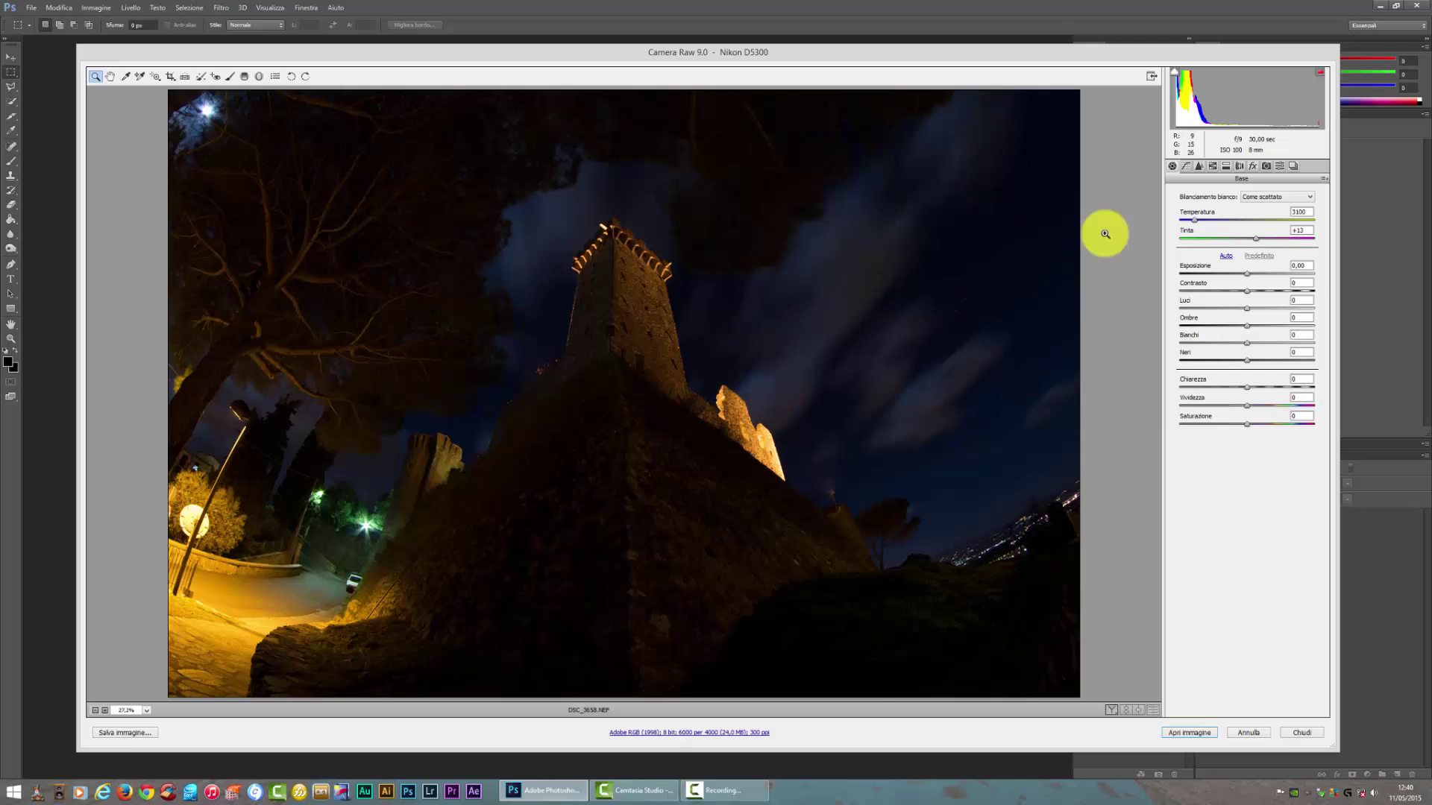
Try the white balance presets and a lower Temperature, then reset white balance to as-shot.
click(1296, 197)
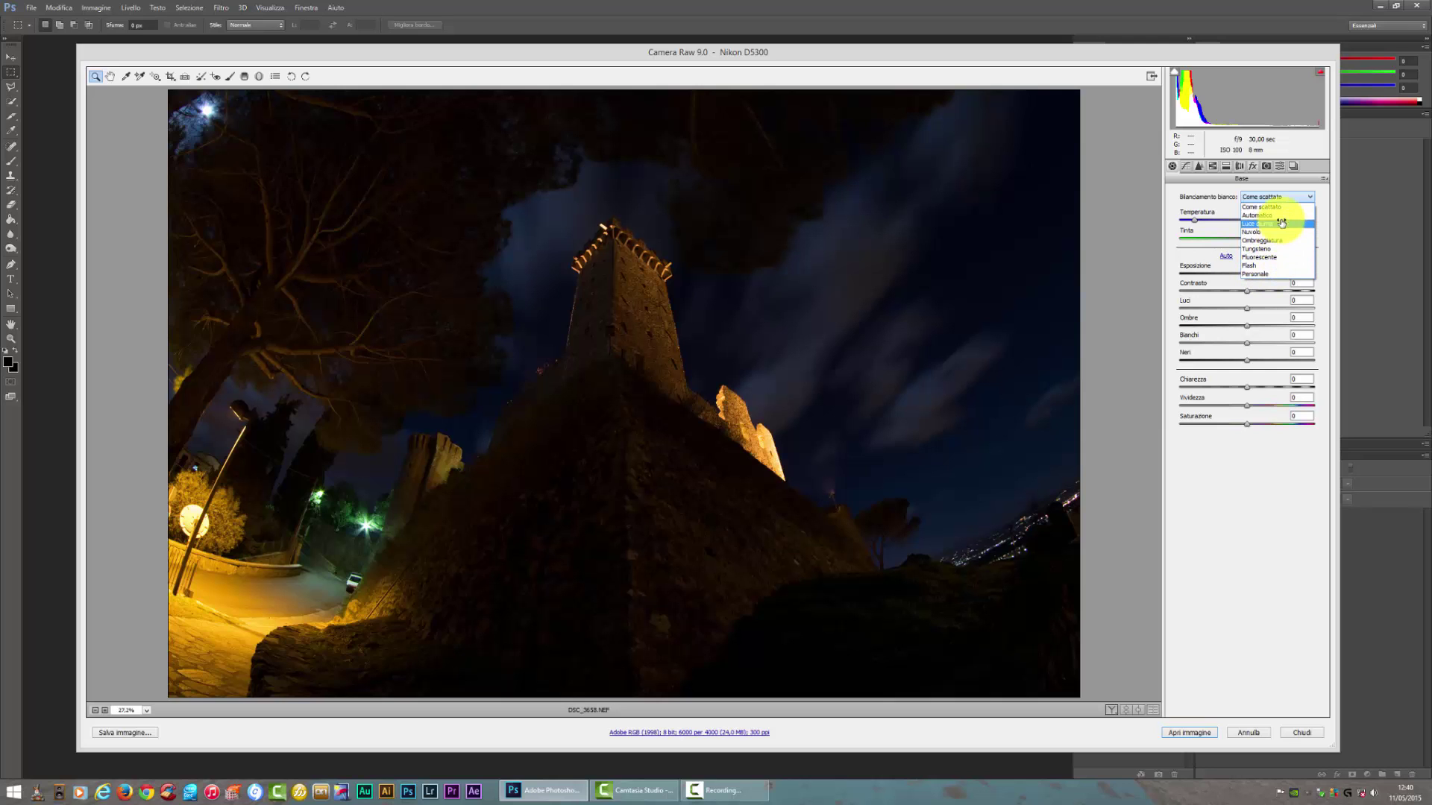
click(1224, 191)
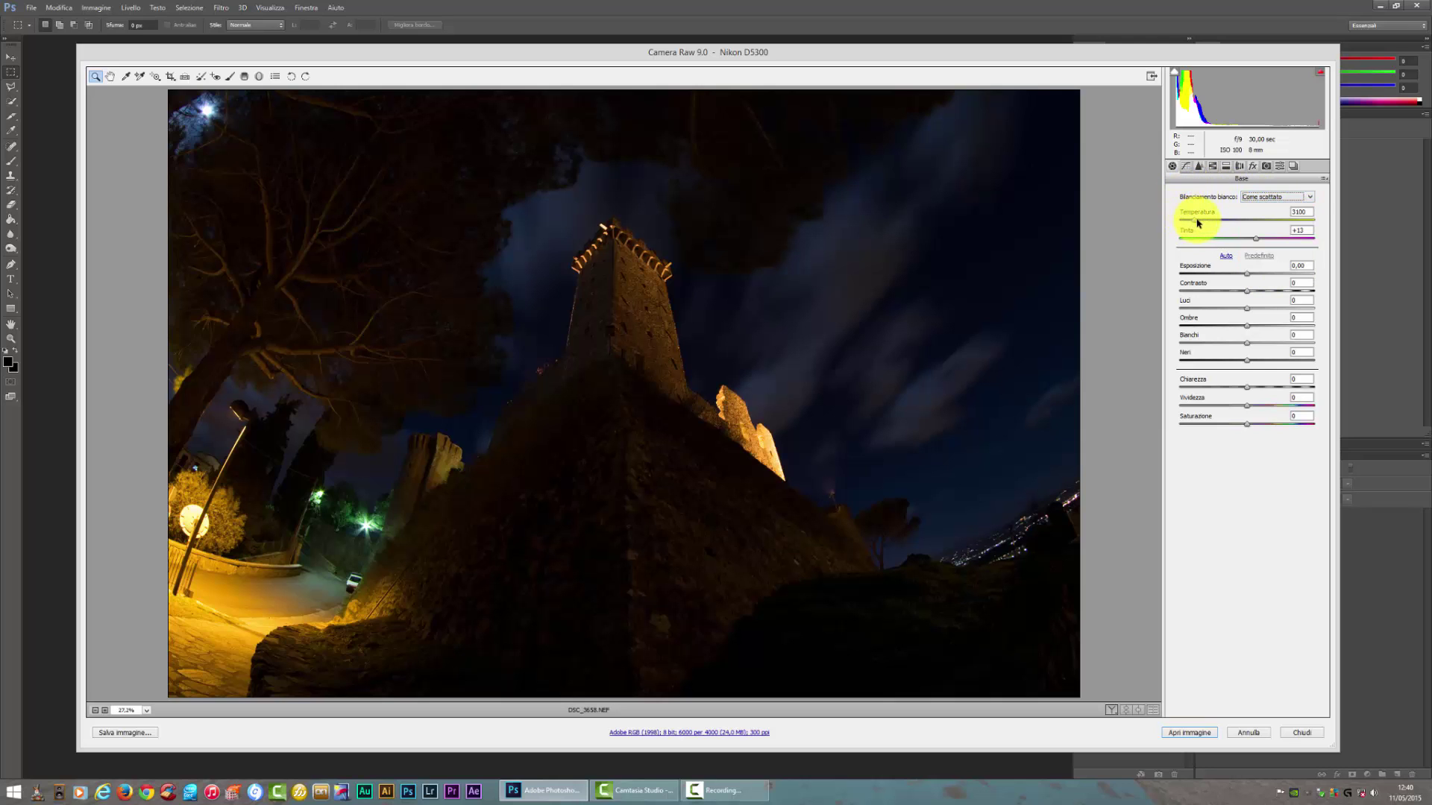
click(1198, 219)
drag(1208, 222, 1193, 225)
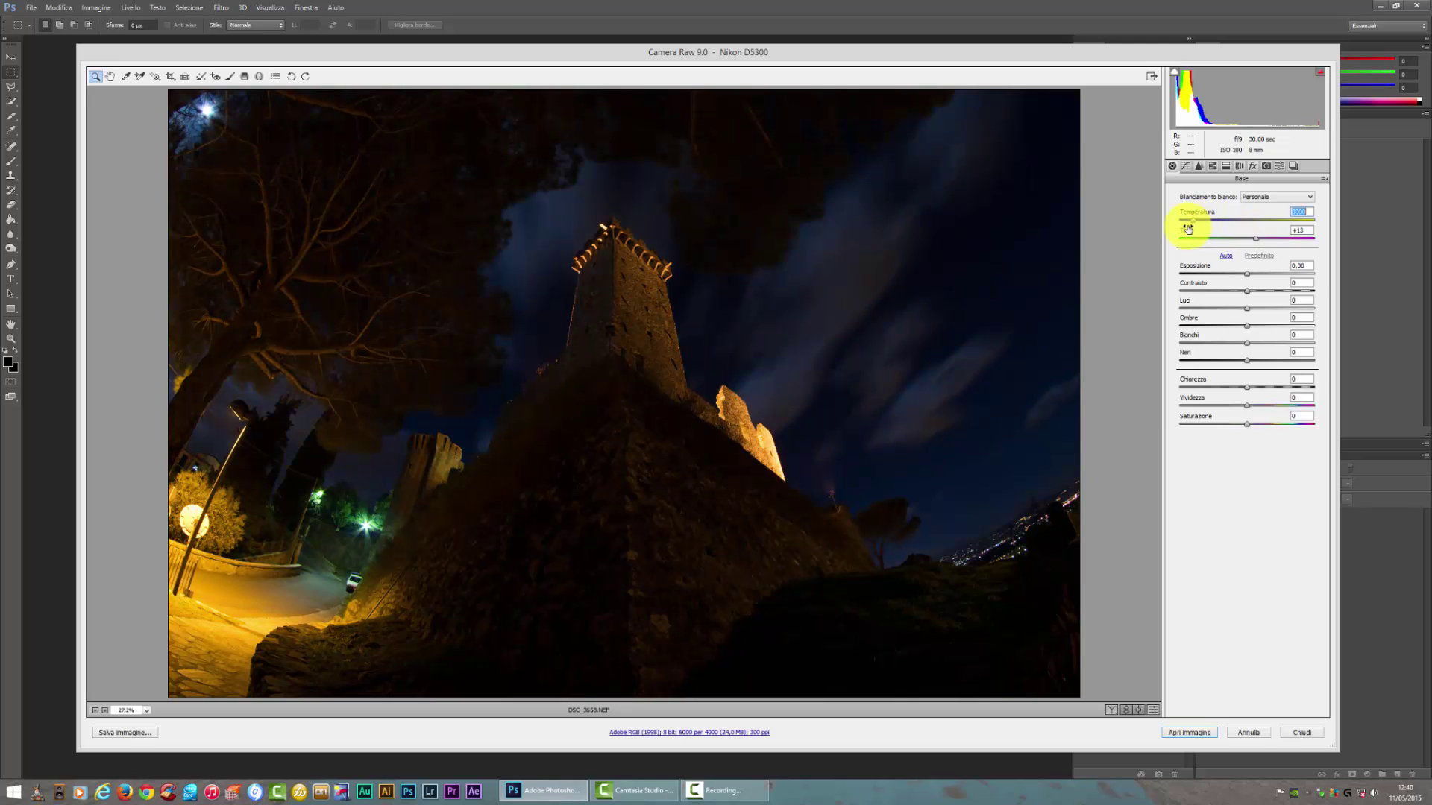
double_click(1190, 223)
Sample white balance from the sky, then lower Temperature slightly to about 3150.
click(126, 76)
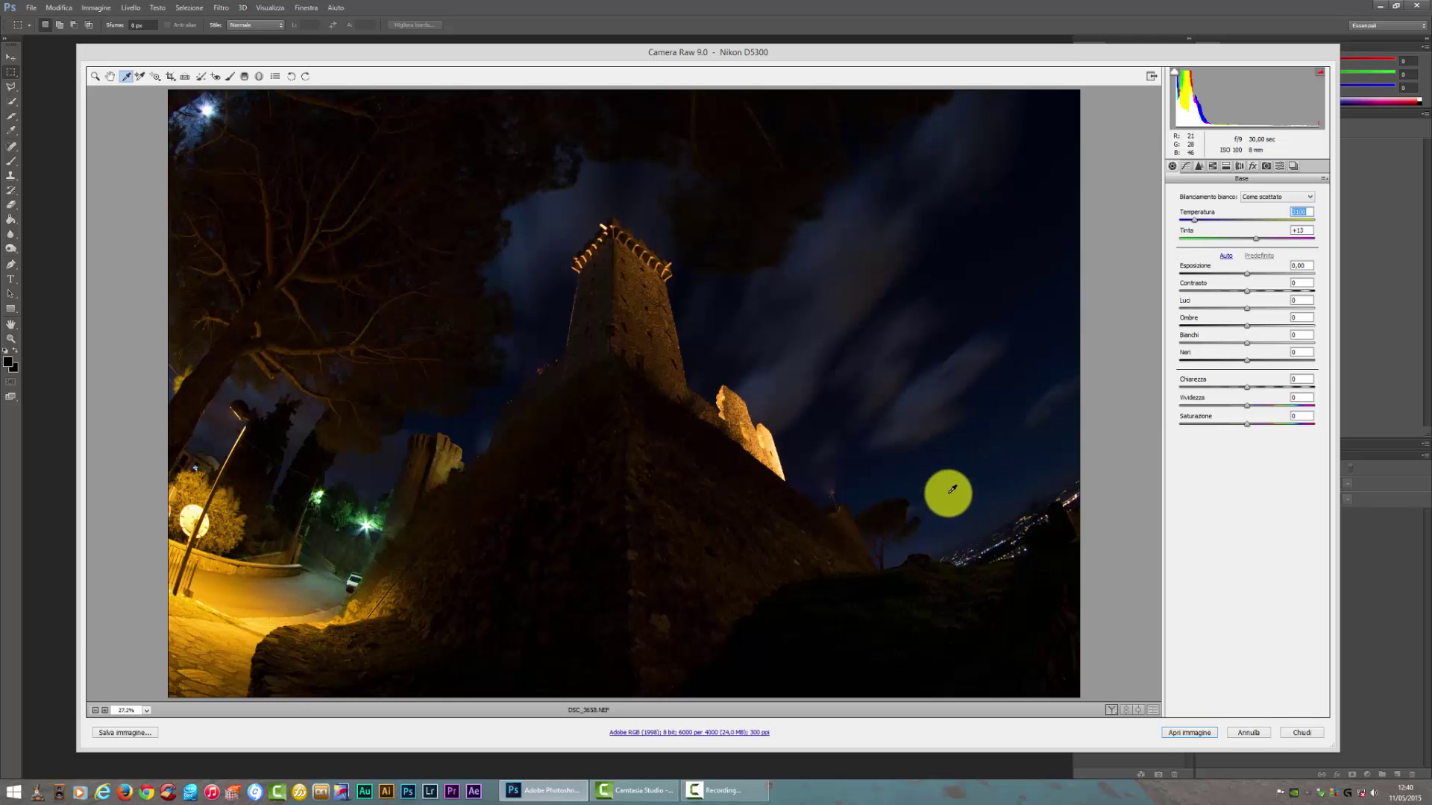
click(923, 392)
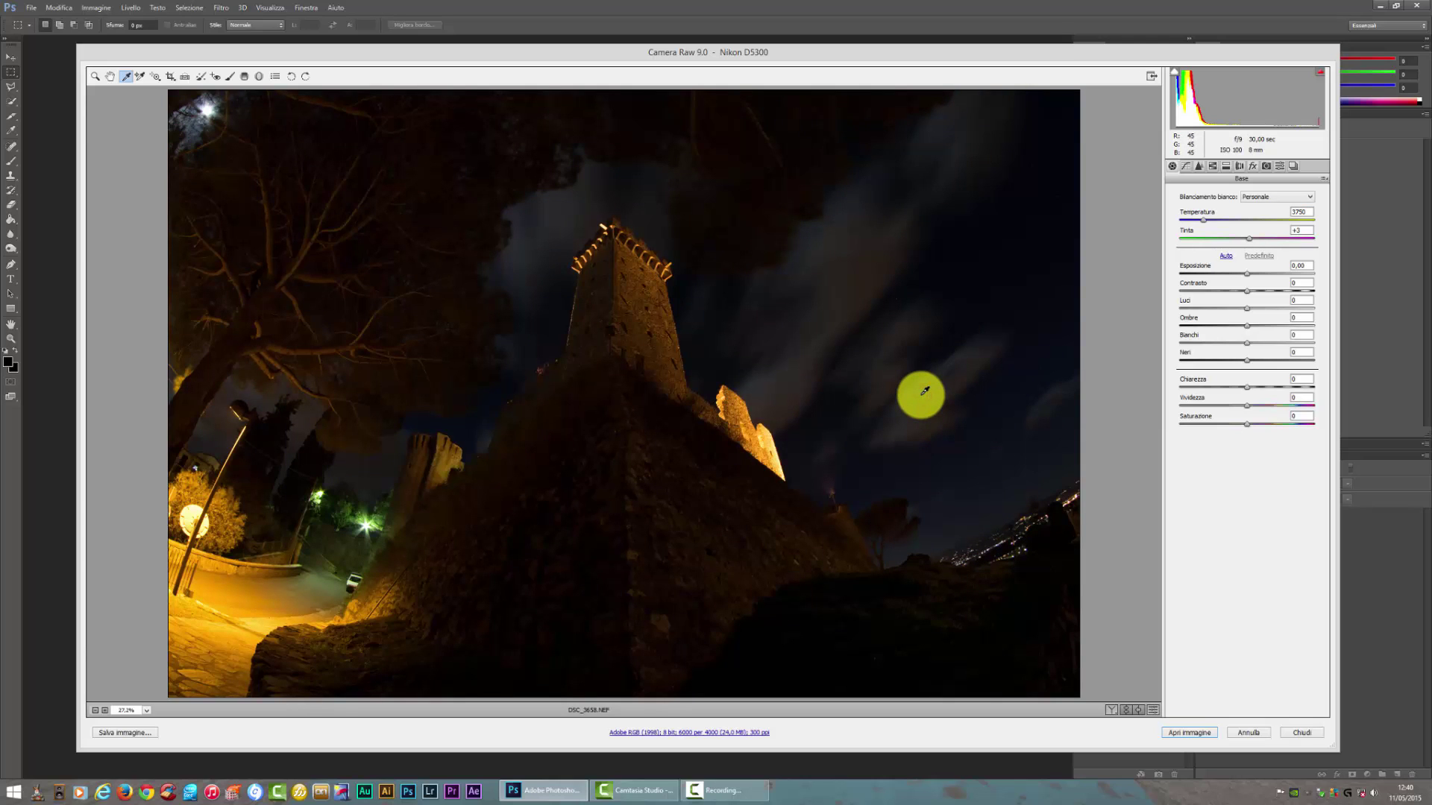
click(322, 614)
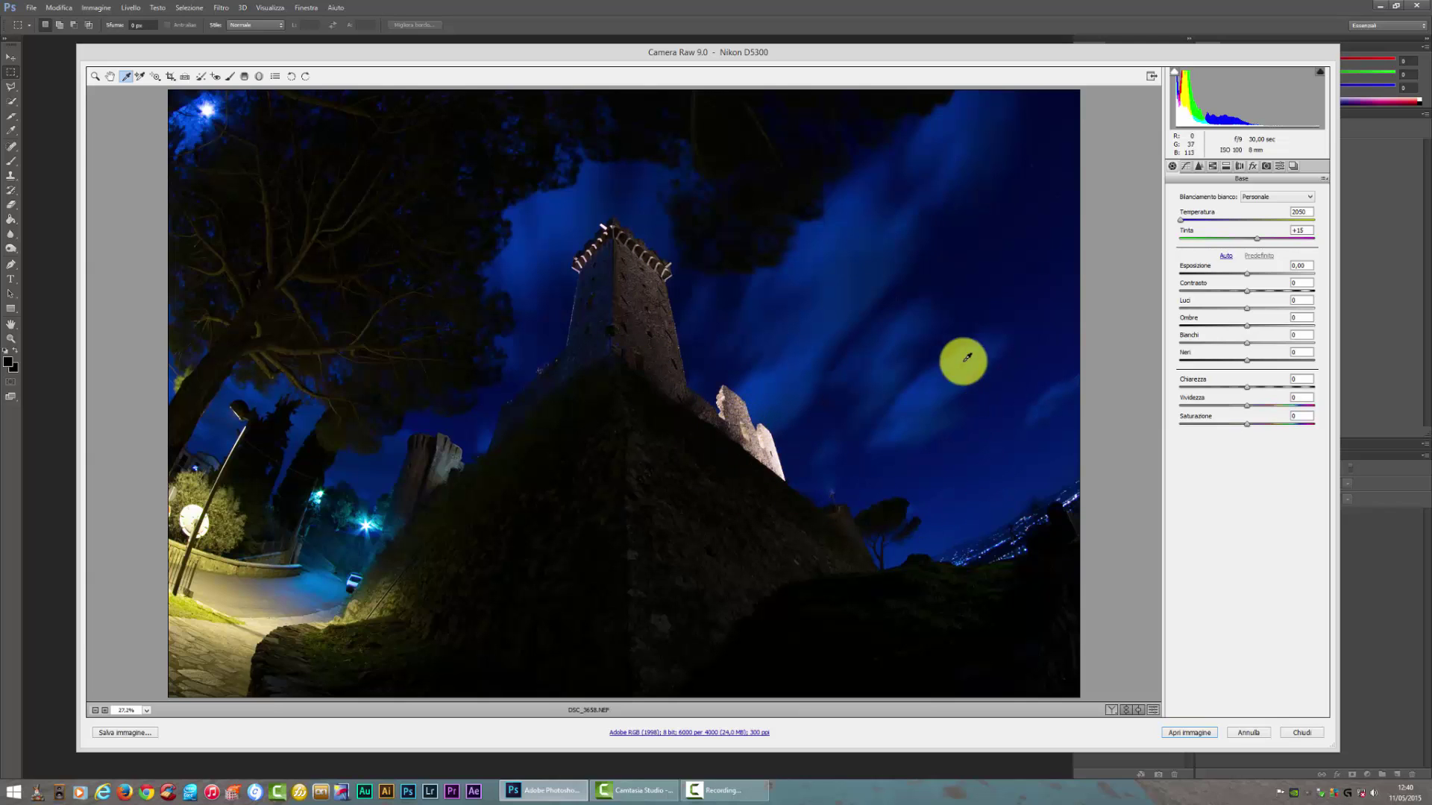
click(924, 404)
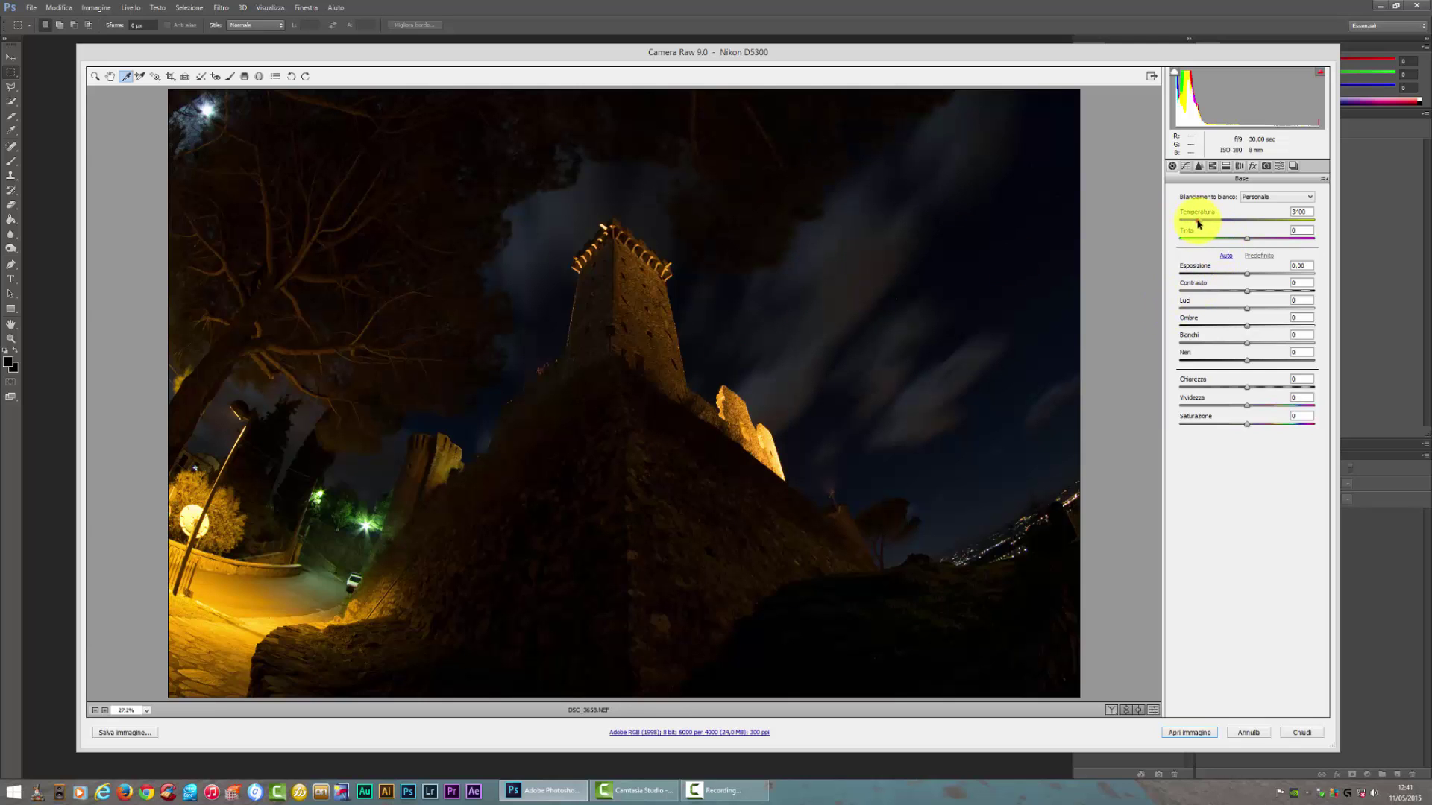
drag(1199, 223, 1189, 229)
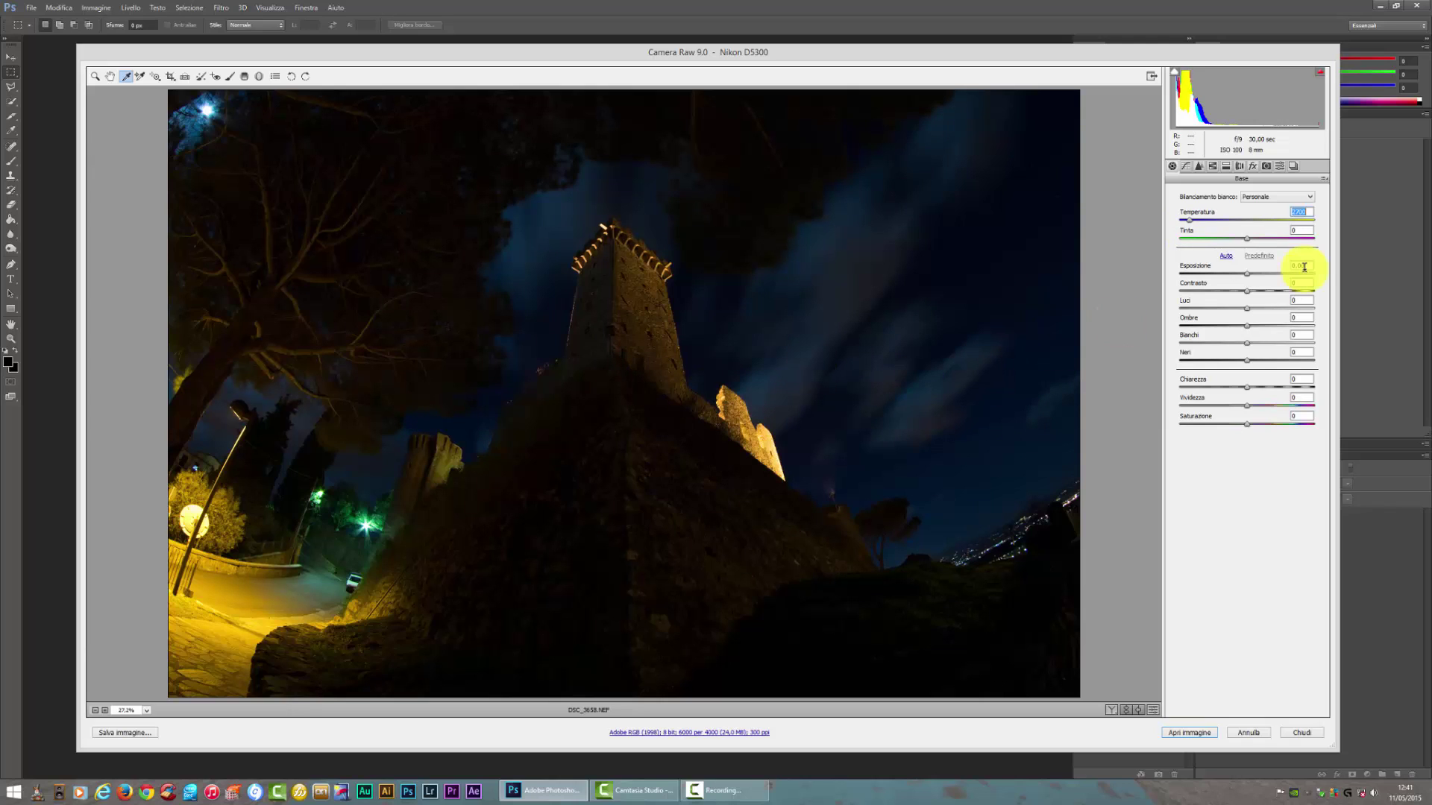
Raise Exposure to +1.25, keeping Contrast, Highlights and Shadows at 0.
click(1248, 275)
drag(1250, 276, 1263, 276)
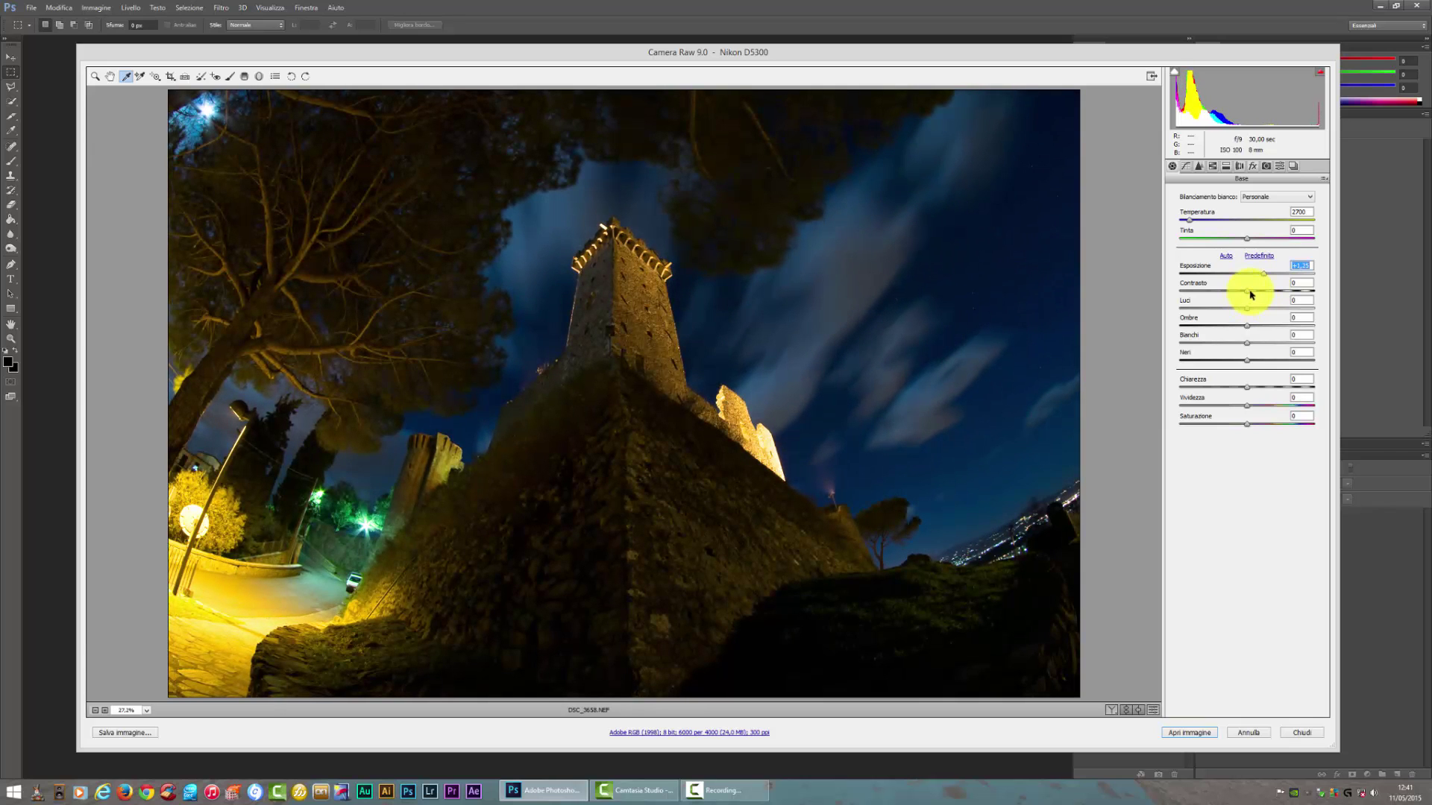
drag(1248, 291, 1263, 295)
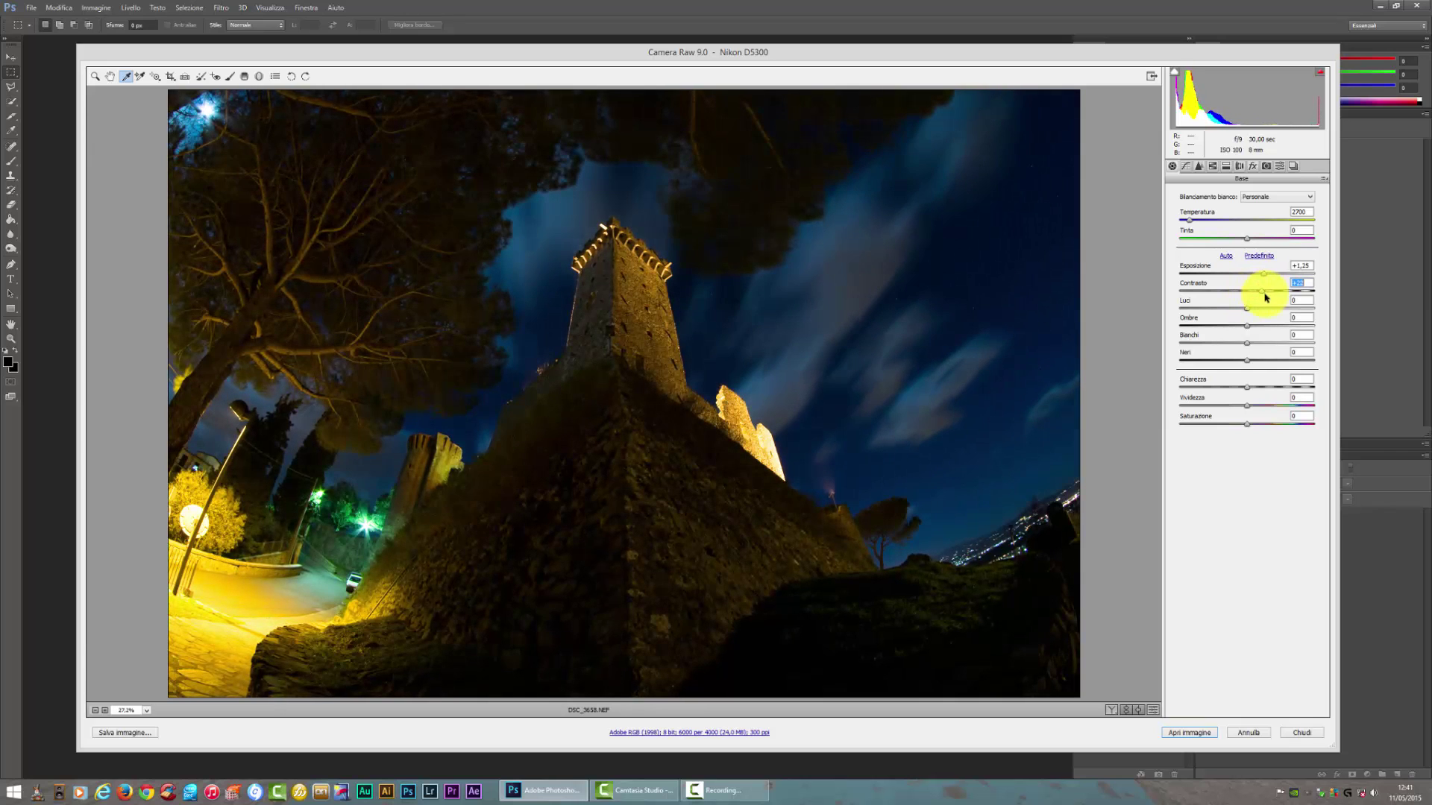
click(1298, 282)
text(0)
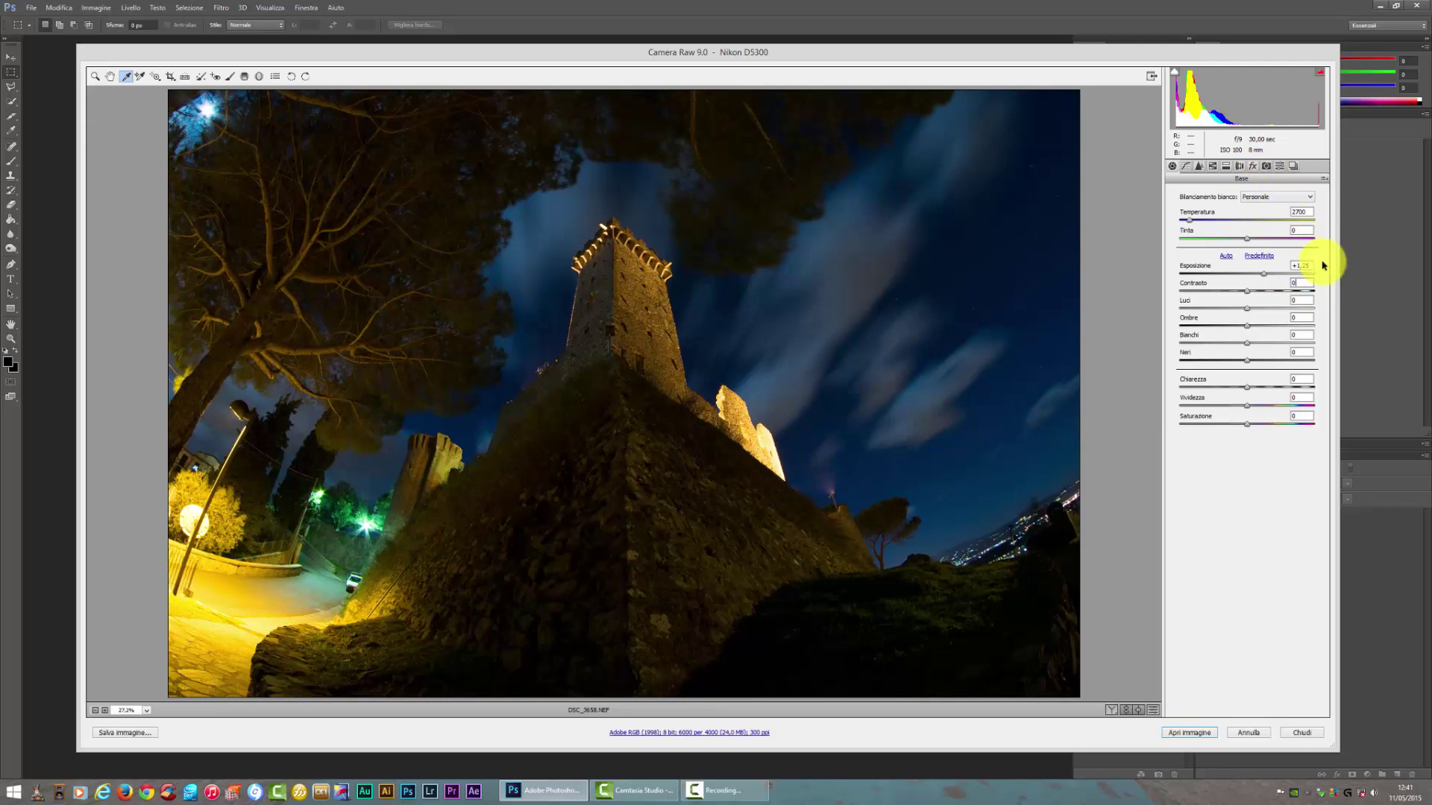
drag(1247, 308, 1225, 308)
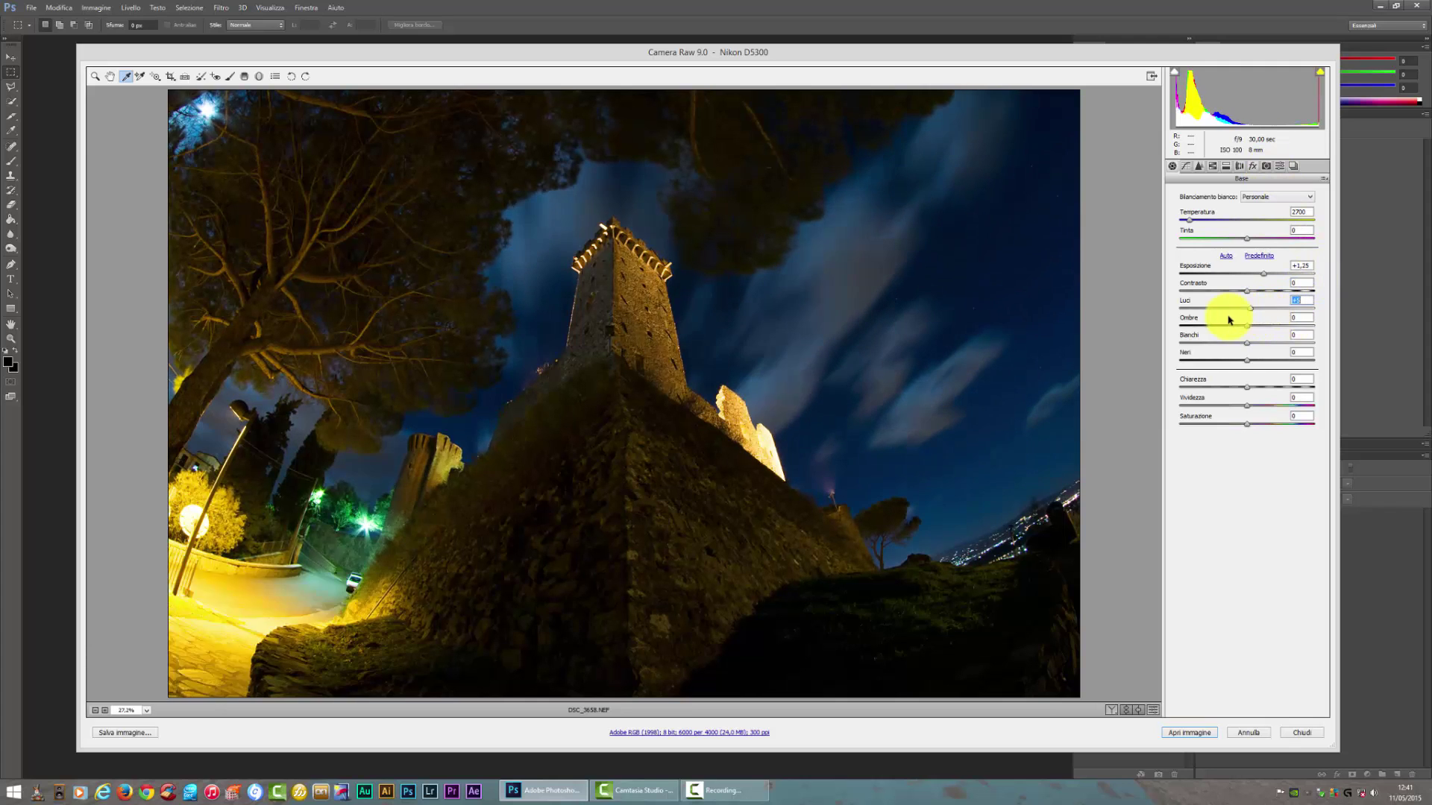
text(0)
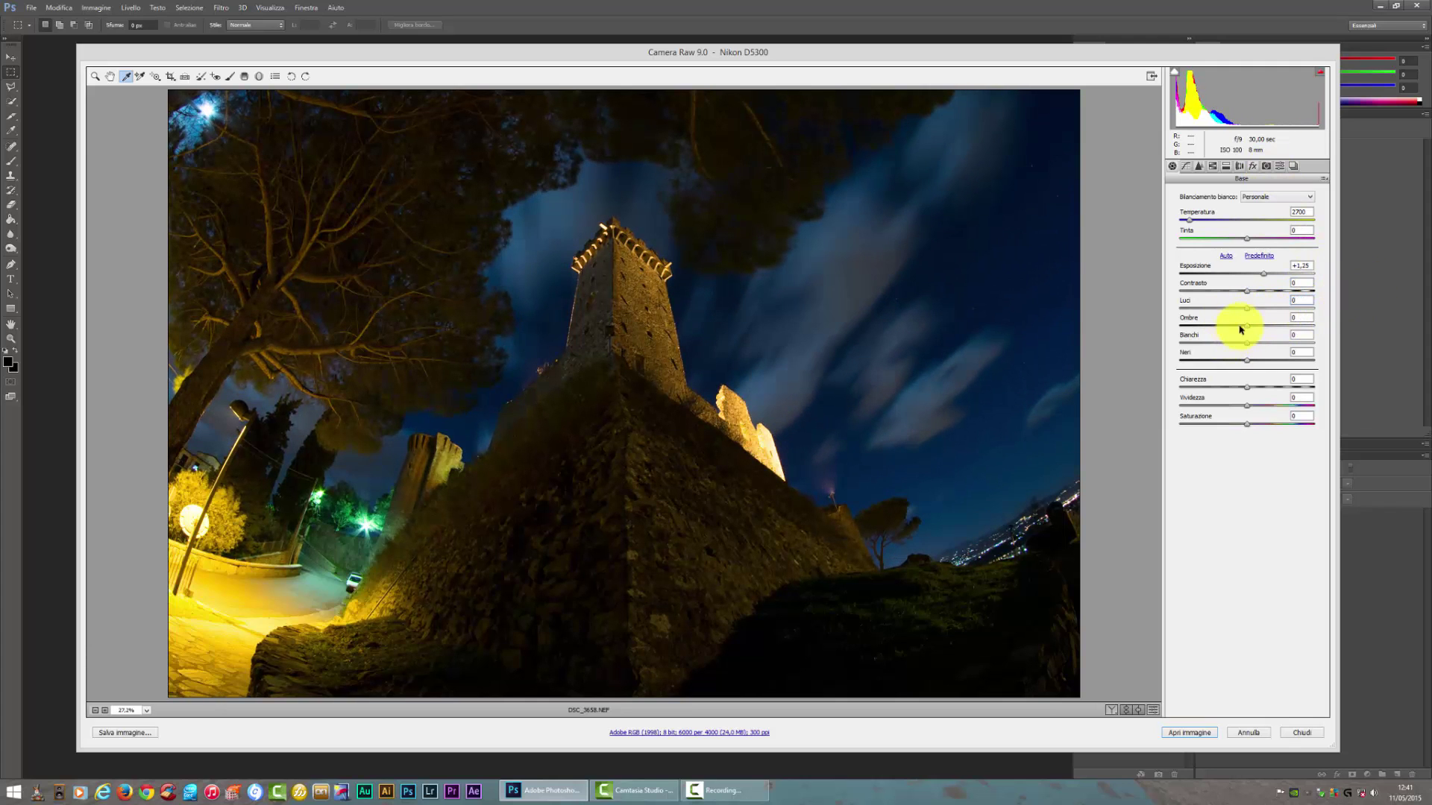
drag(1247, 326, 1289, 357)
text(0)
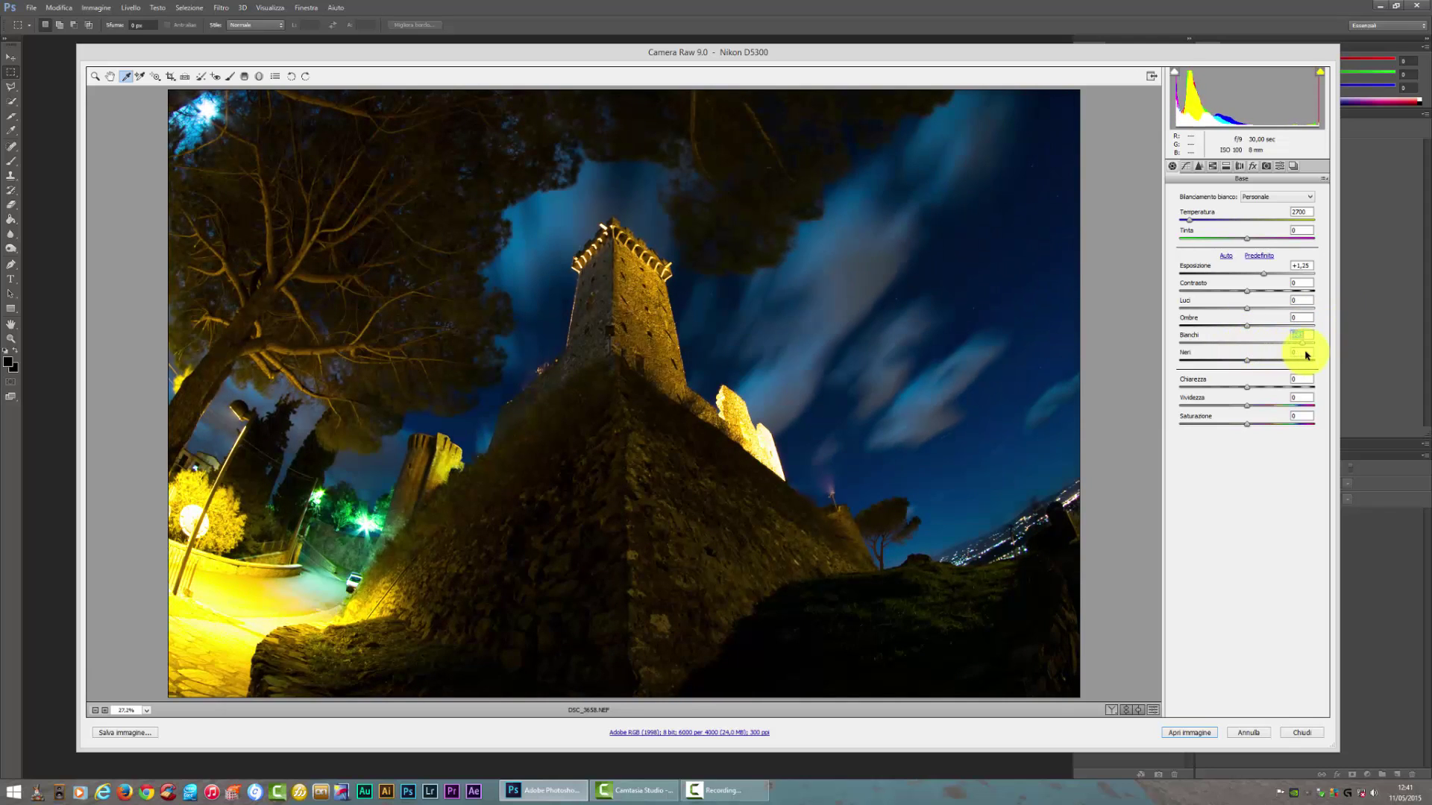
Nudge Blacks, set Clarity to +30, and keep Vibrance and Saturation at 0.
mouse_move(1247, 361)
mouse_down()
mouse_move(1235, 366)
mouse_move(1250, 362)
mouse_up()
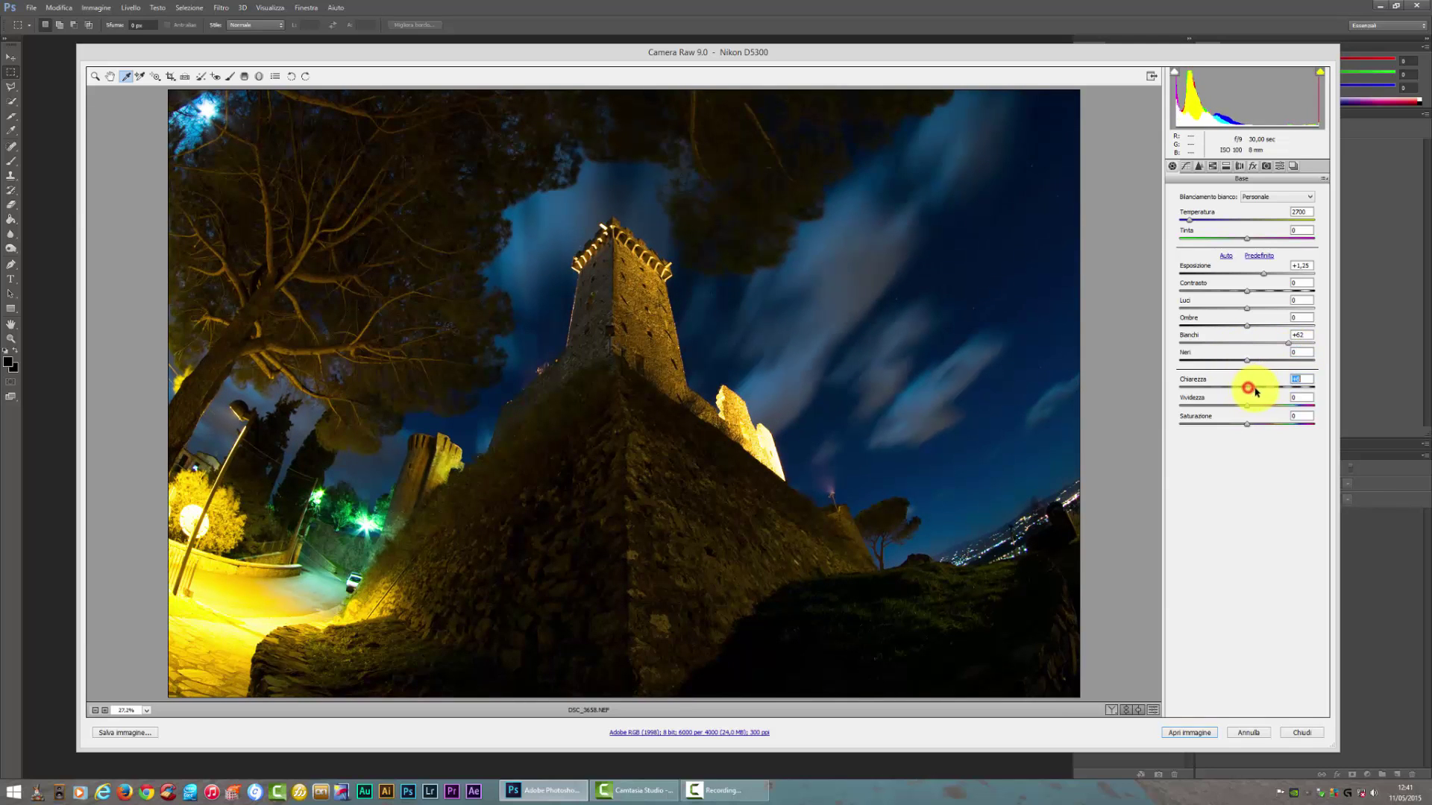
drag(1249, 389, 1320, 378)
text(30)
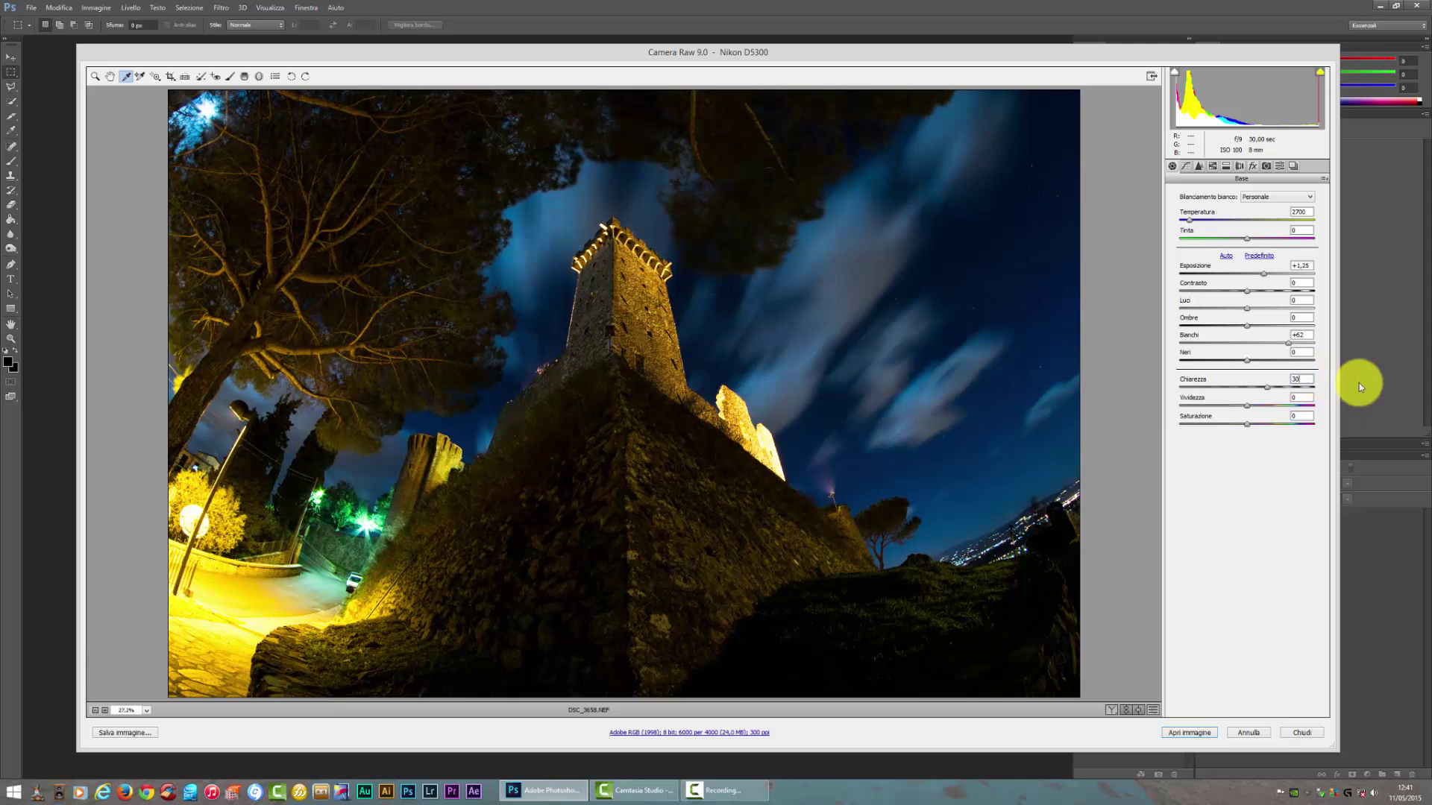
mouse_move(1253, 405)
mouse_down()
mouse_move(1294, 412)
mouse_move(1247, 407)
mouse_move(1283, 423)
mouse_up()
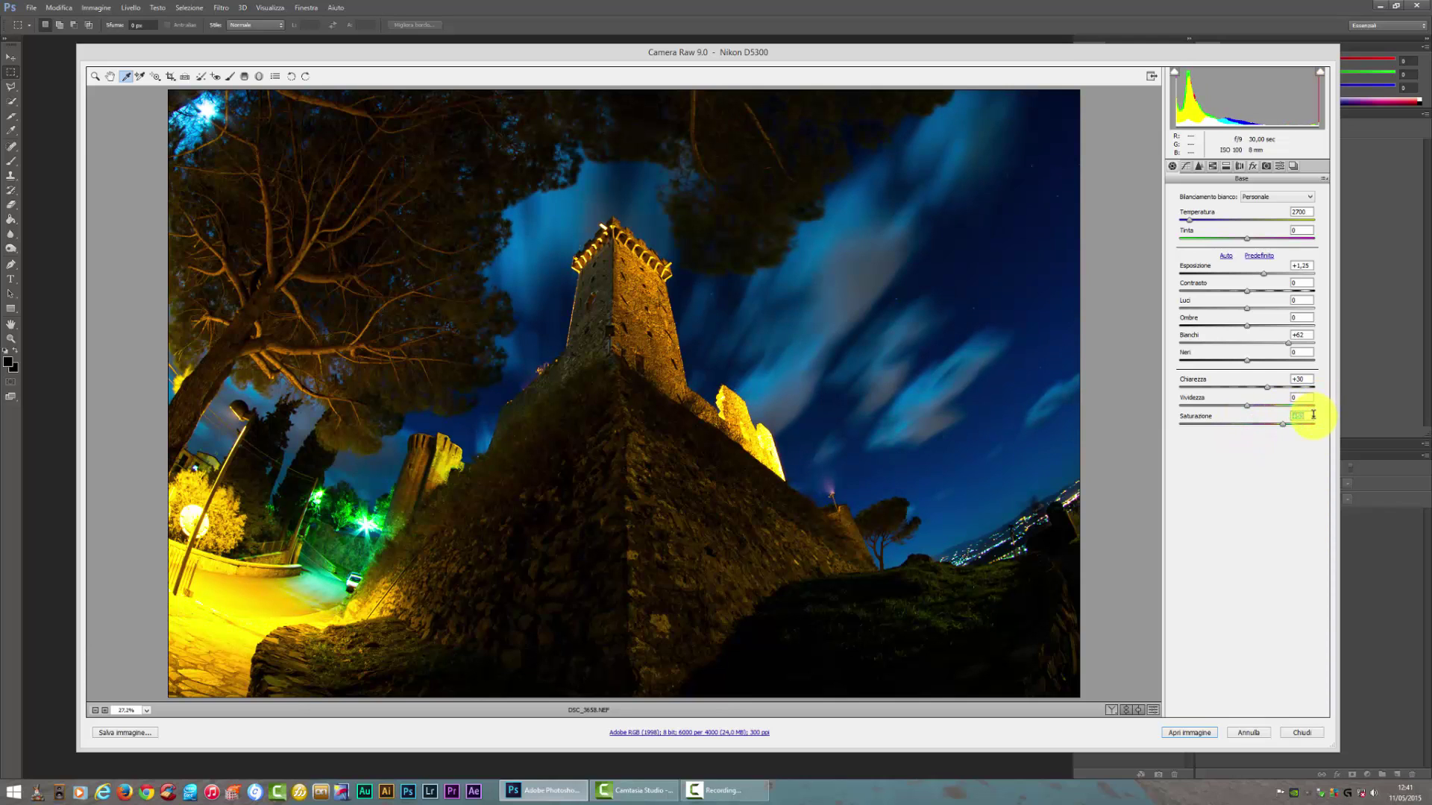
text(0)
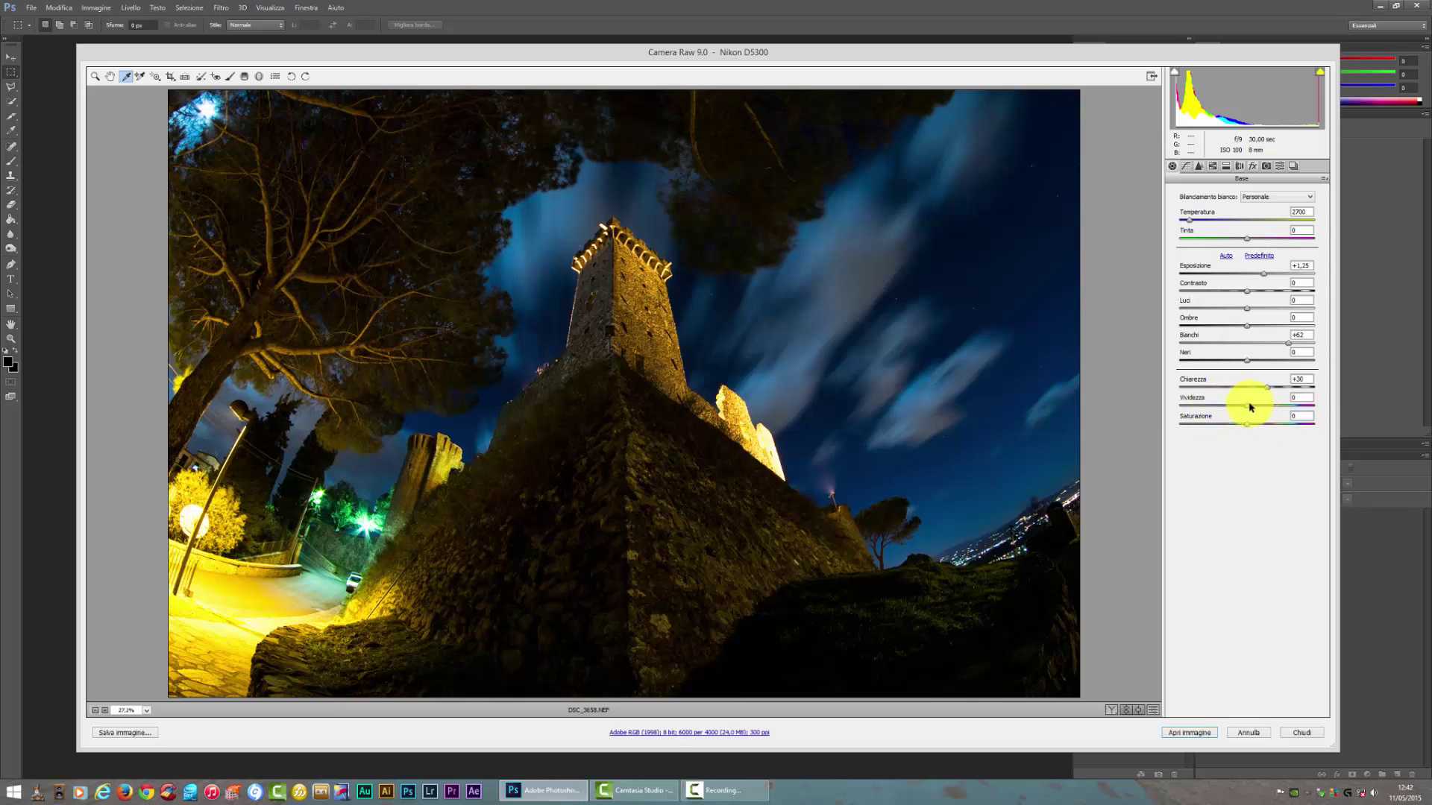
drag(1248, 406, 1295, 407)
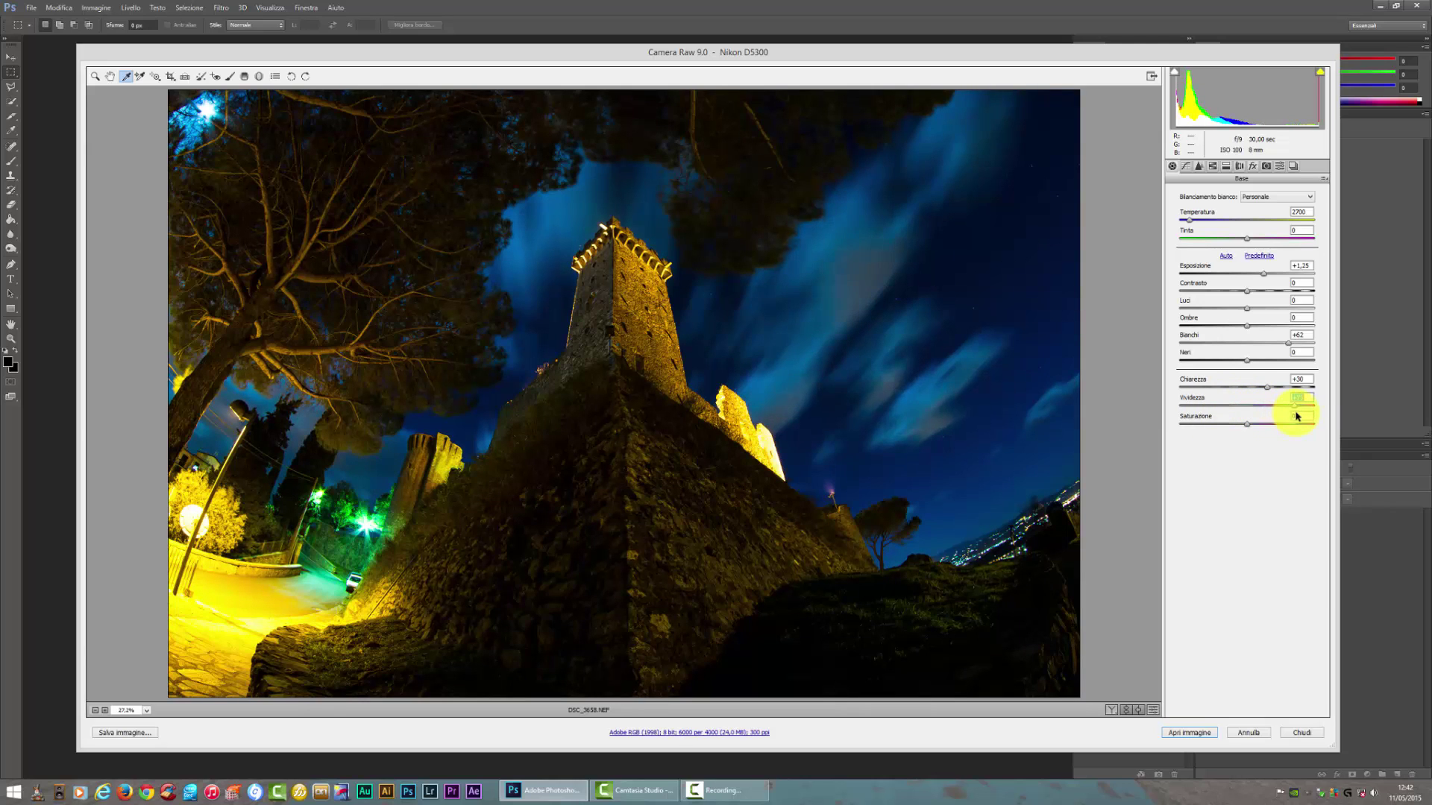
text(0)
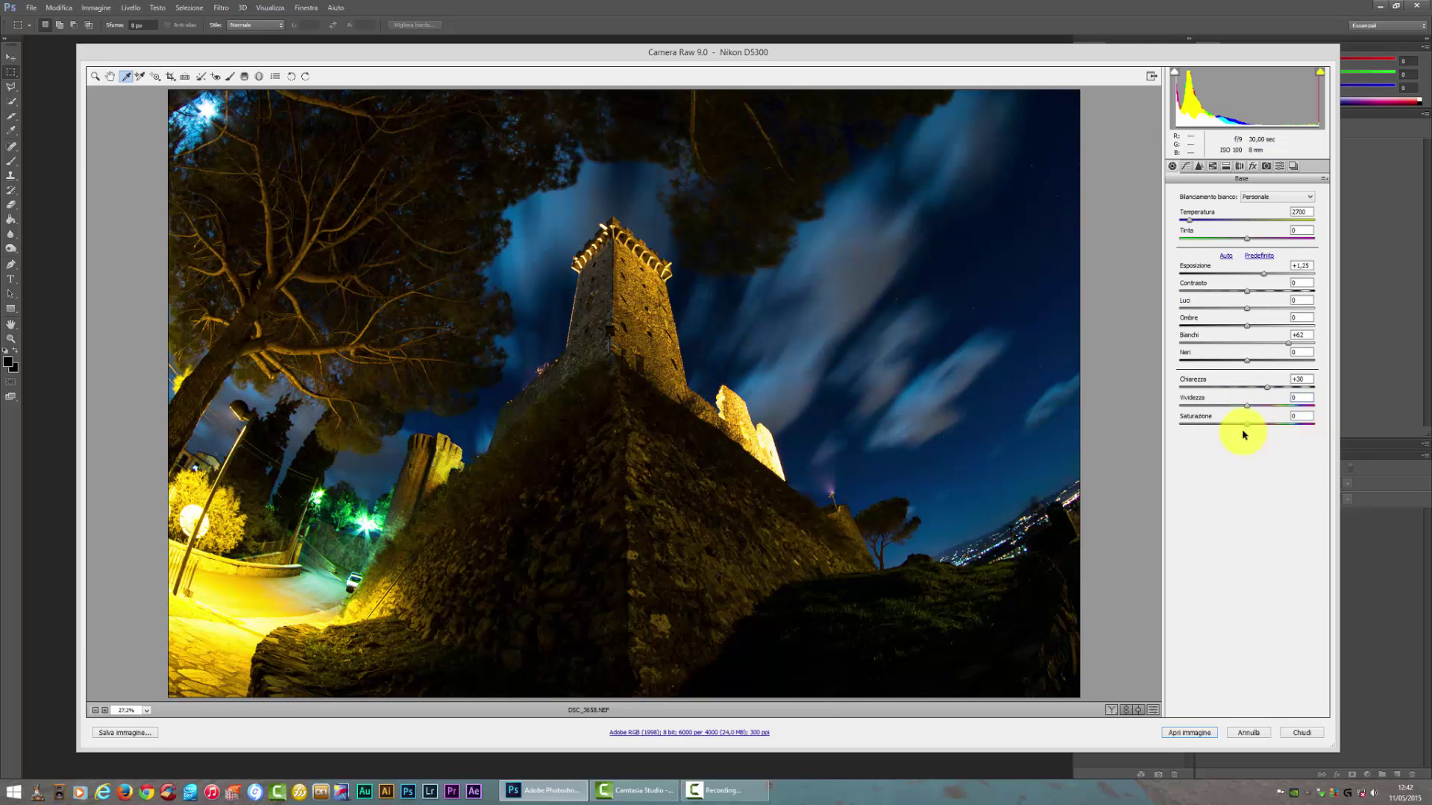
drag(1248, 423, 1325, 429)
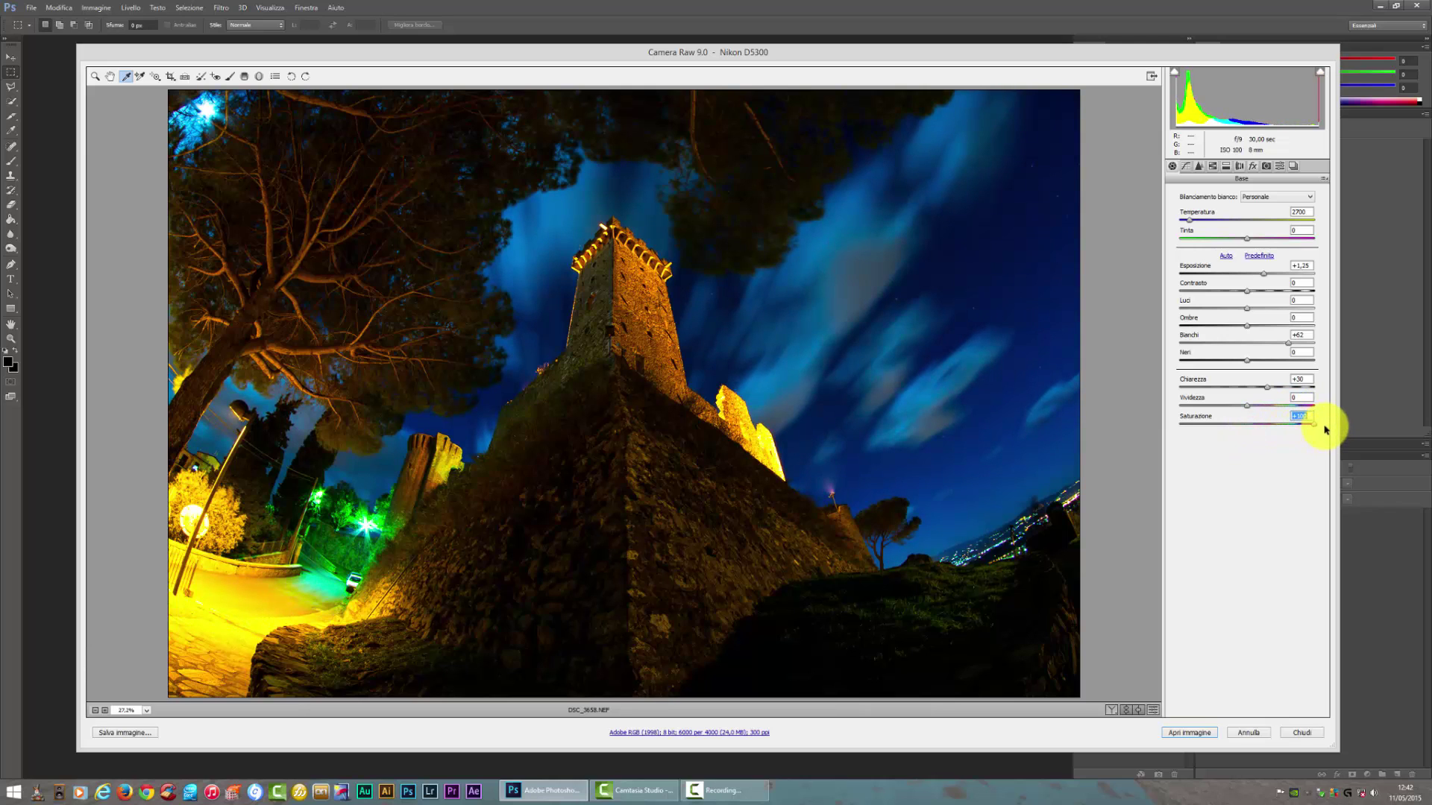
text(0)
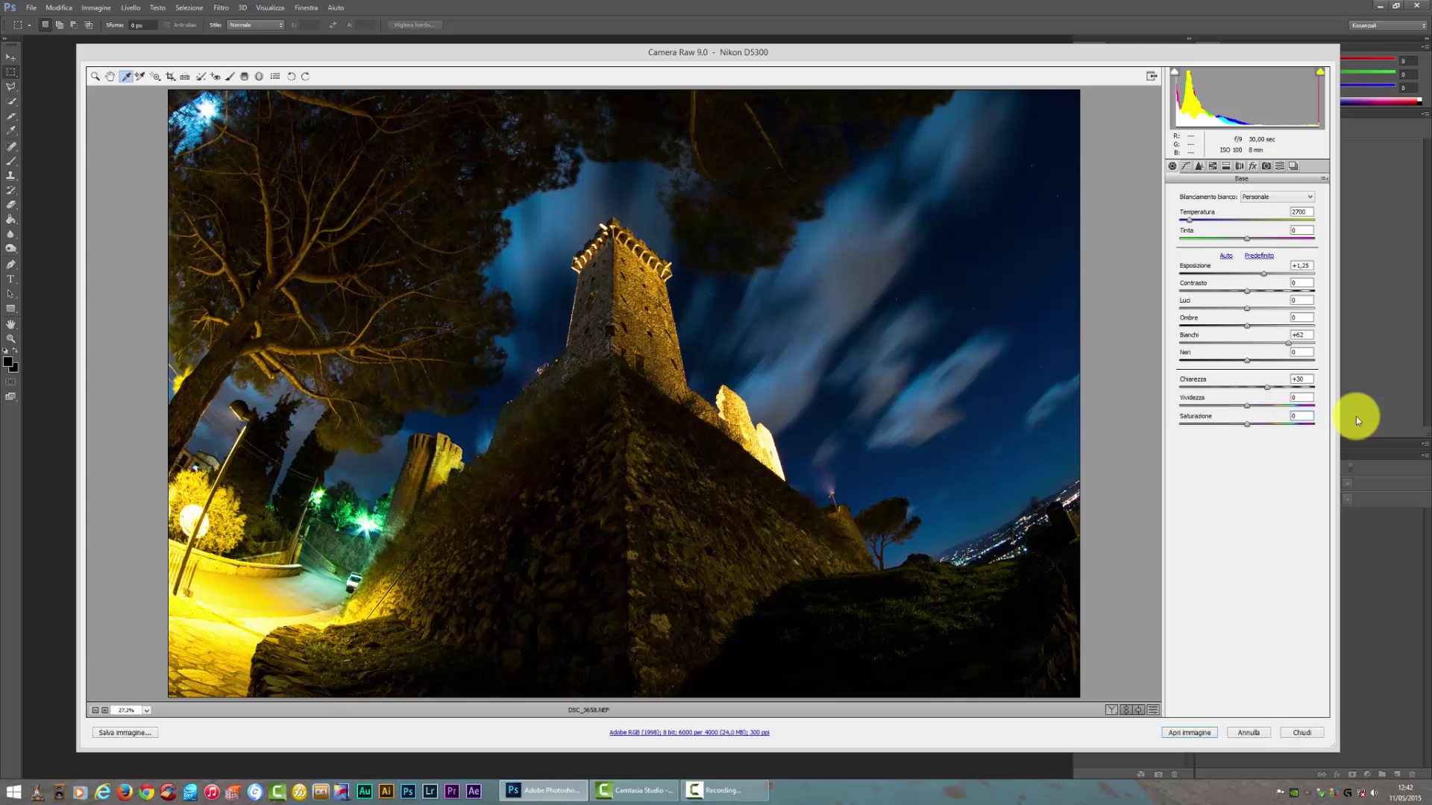
Try lifting Highlights and the black point on the Tone Curve, then undo to a straight curve.
click(1186, 166)
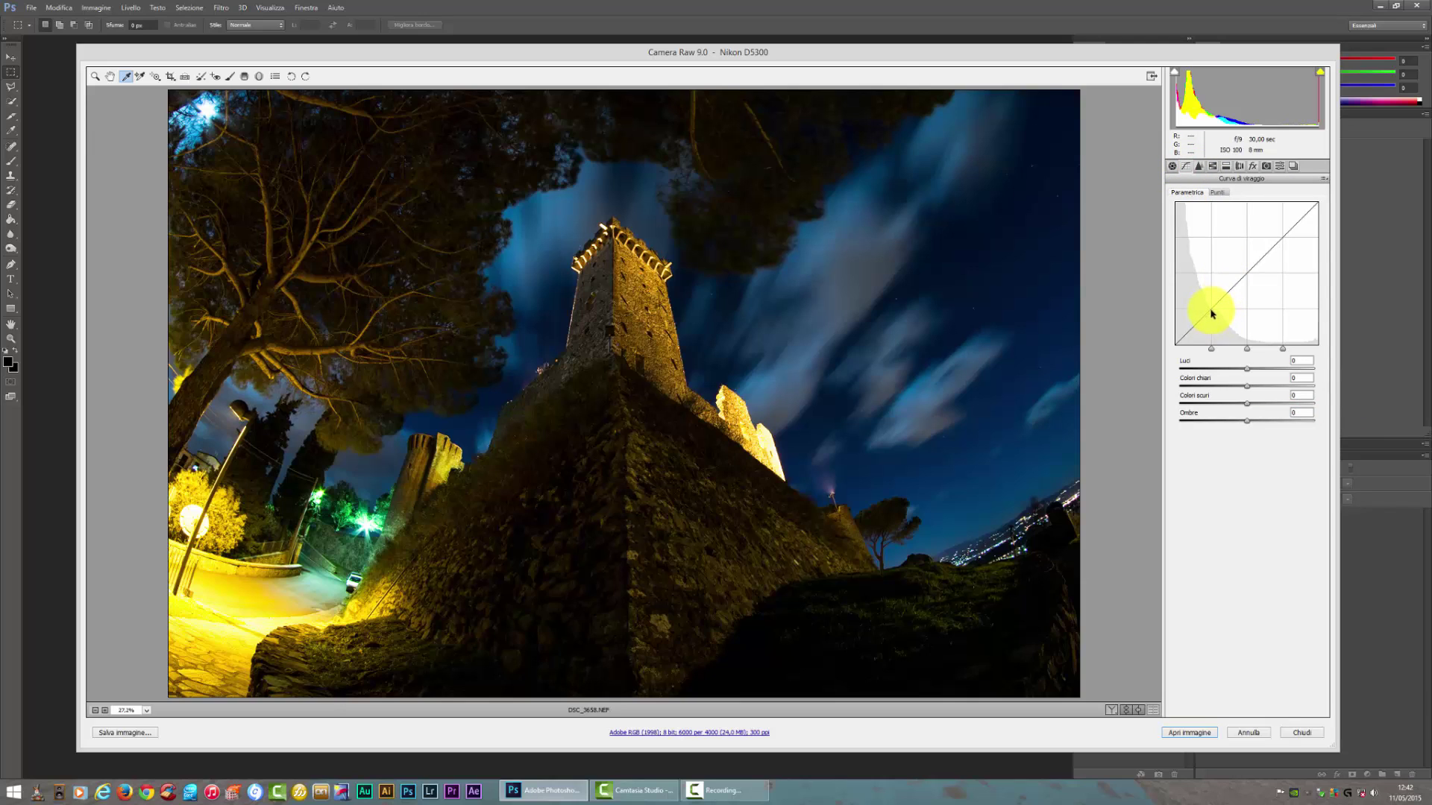
click(1172, 165)
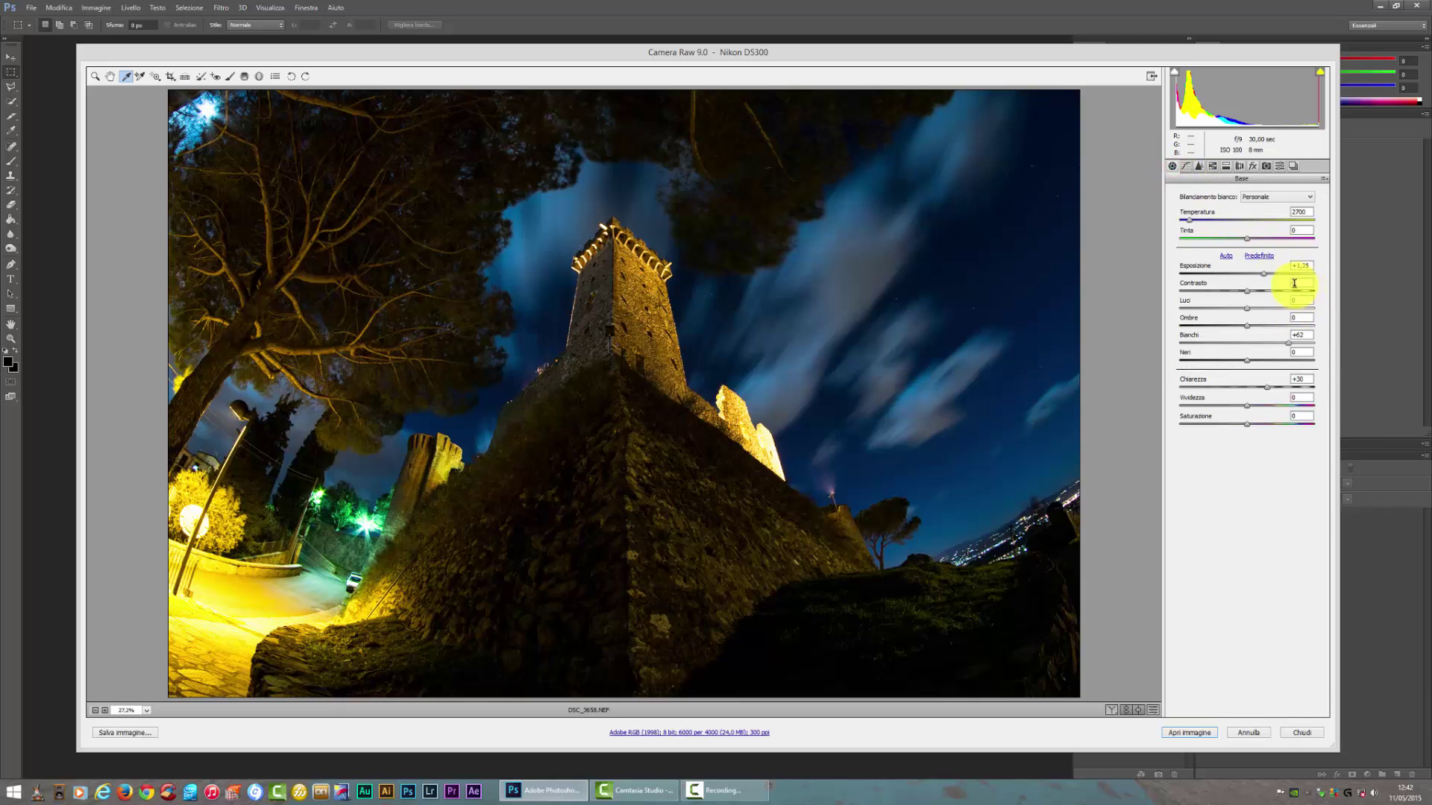
click(1187, 166)
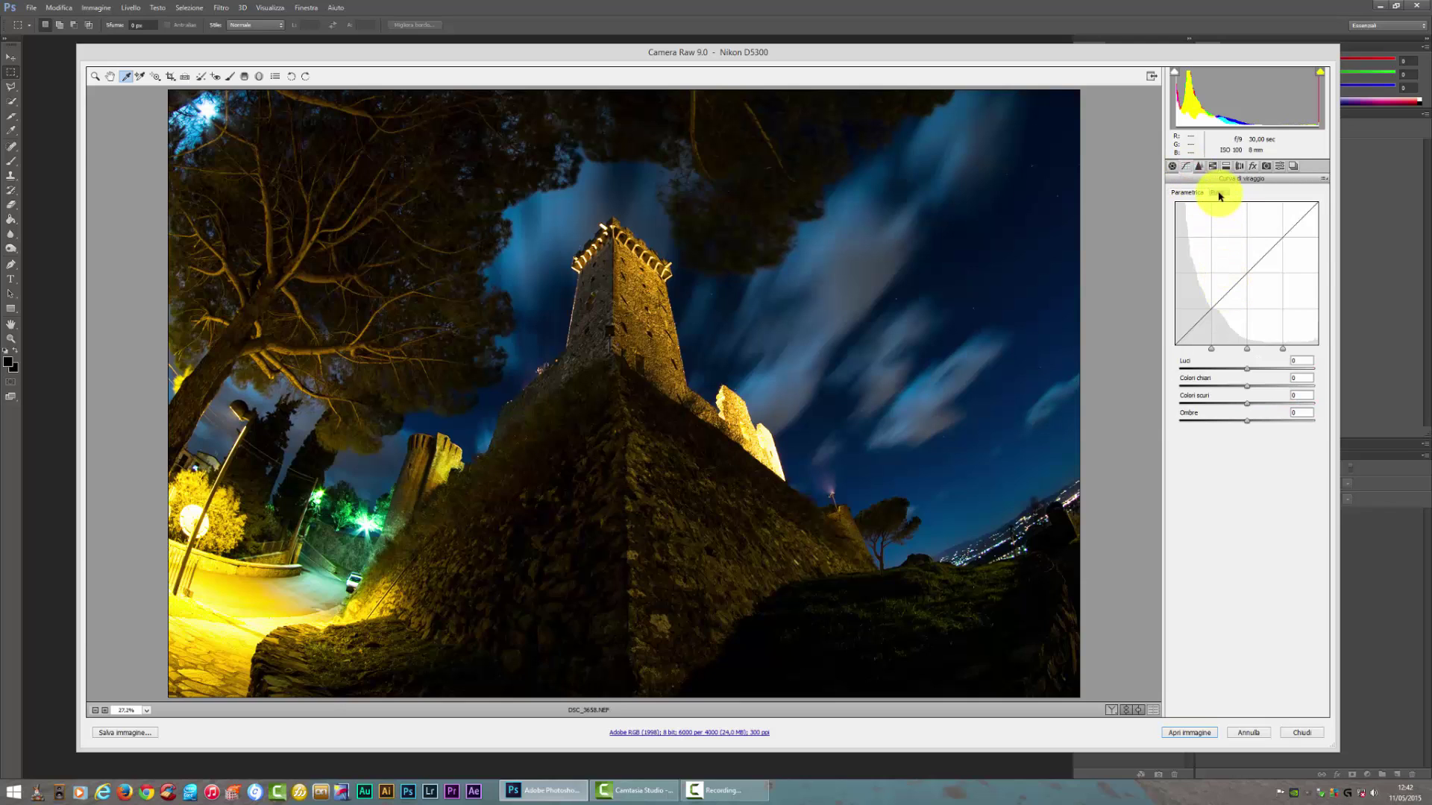
mouse_move(1244, 368)
mouse_down()
mouse_move(1282, 376)
mouse_move(1246, 368)
mouse_up()
click(1218, 192)
click(1212, 349)
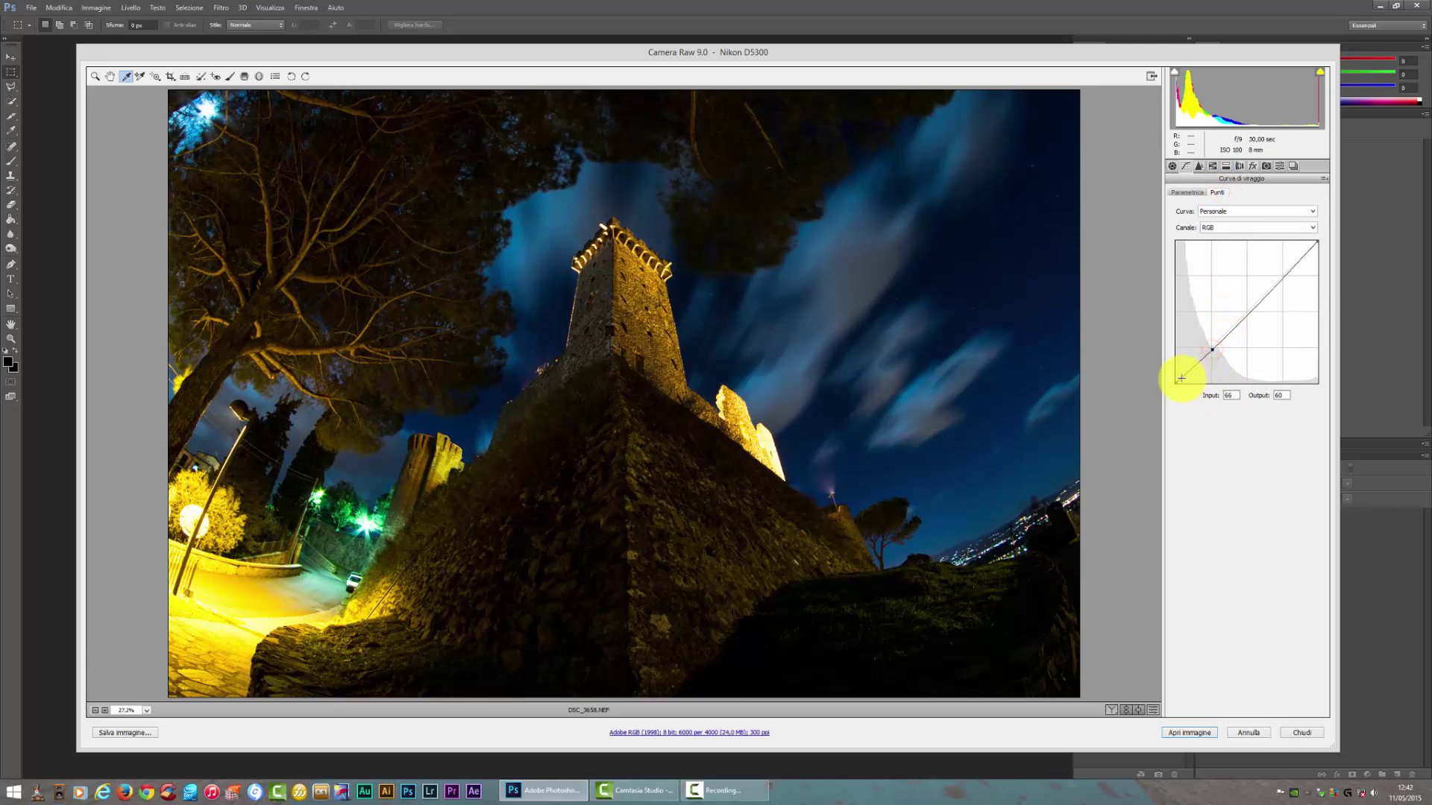
drag(1177, 382, 1177, 365)
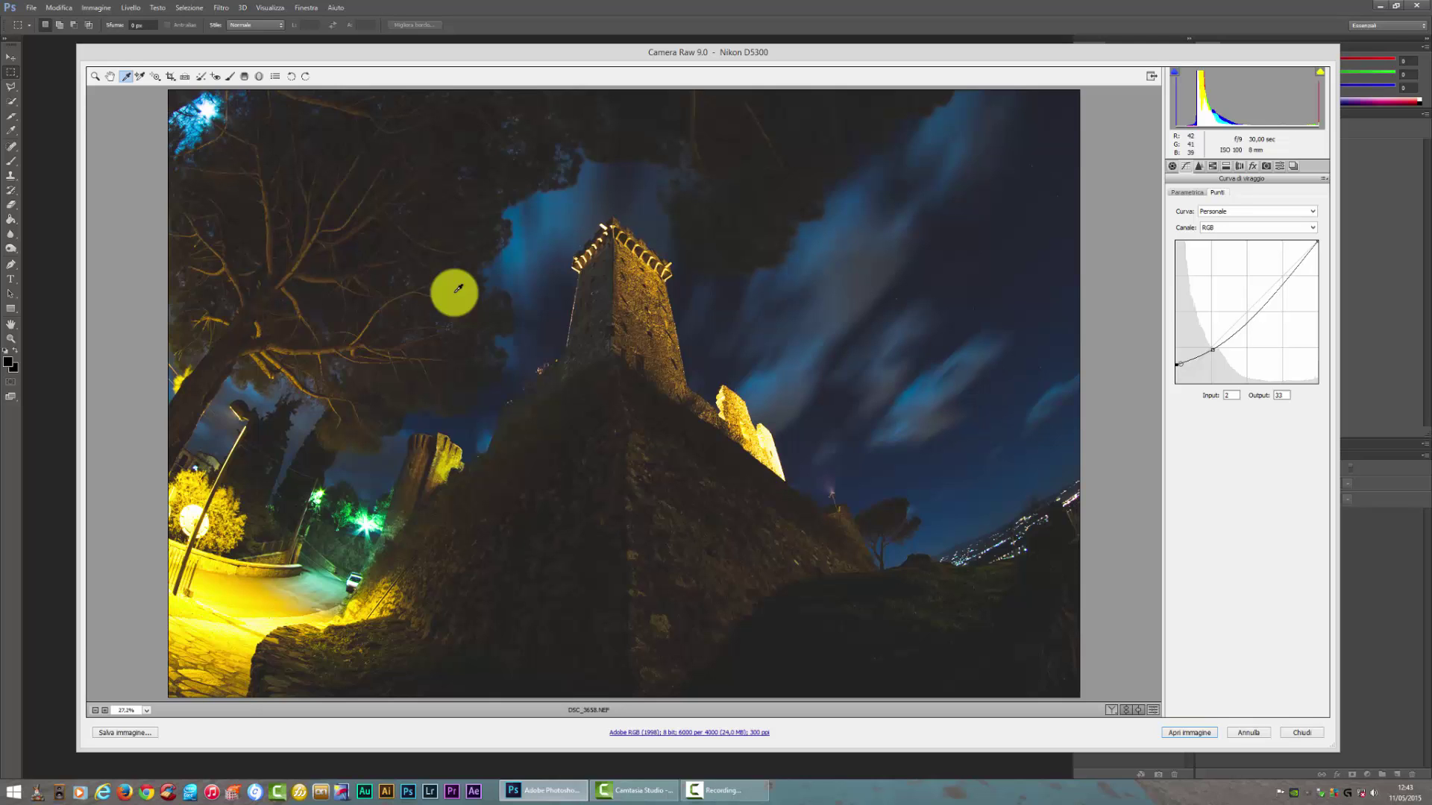
key(ctrl+z)
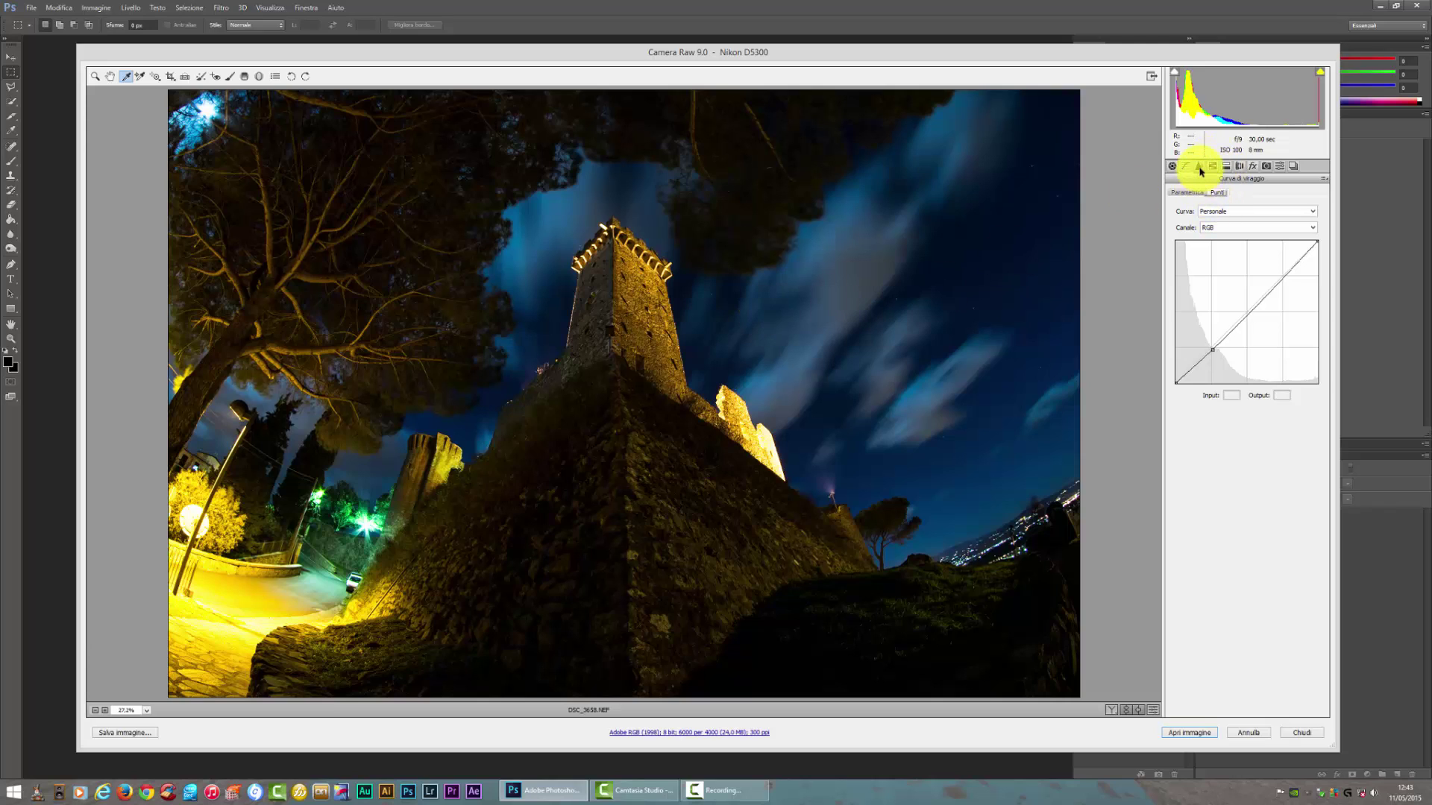
Set Luminance noise reduction to 35 with Detail and Contrast 100, and sharpening to Masking 85 and Amount 91.
click(1198, 166)
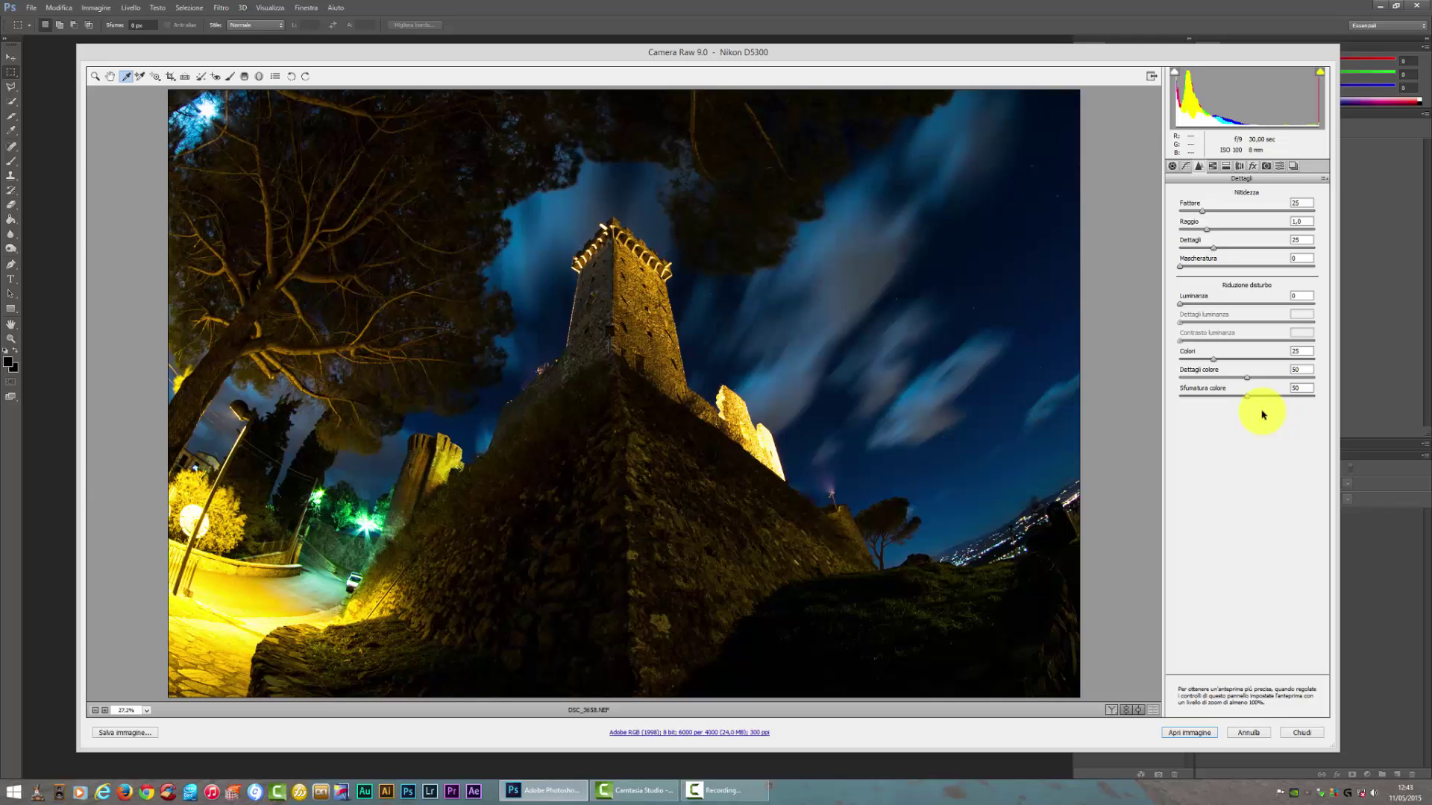
click(1296, 296)
text(35)
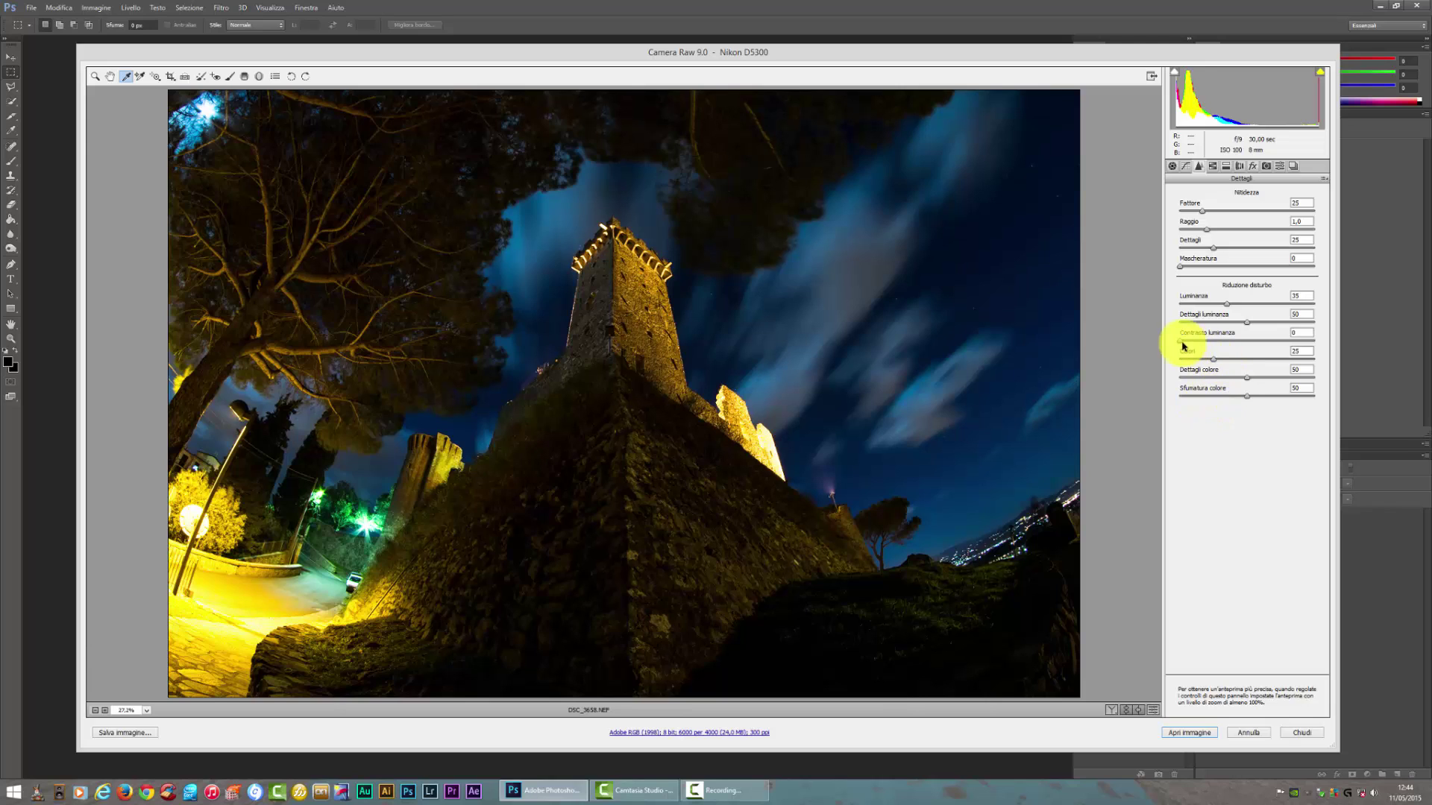
drag(1181, 341, 1336, 347)
drag(1241, 323, 1318, 335)
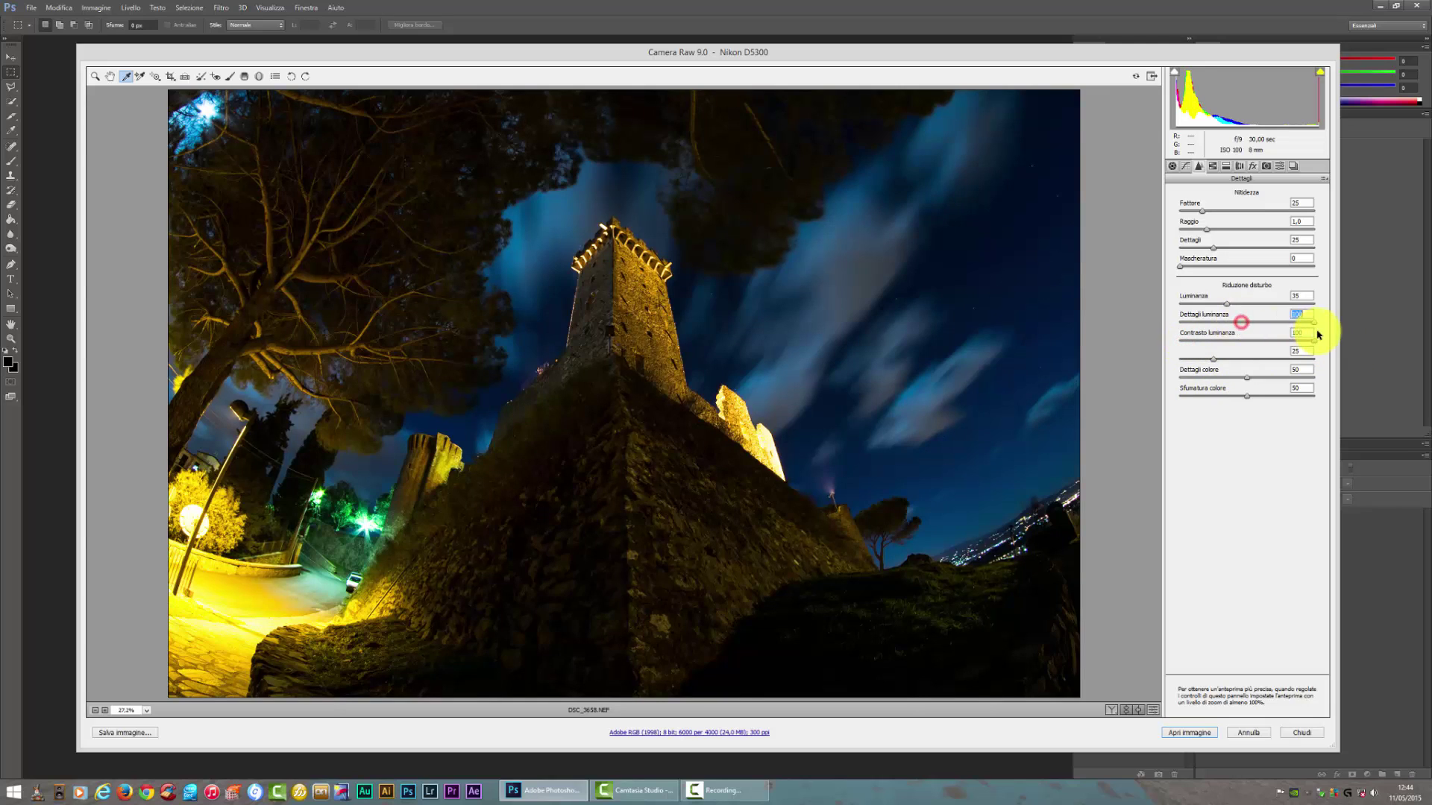
click(1303, 292)
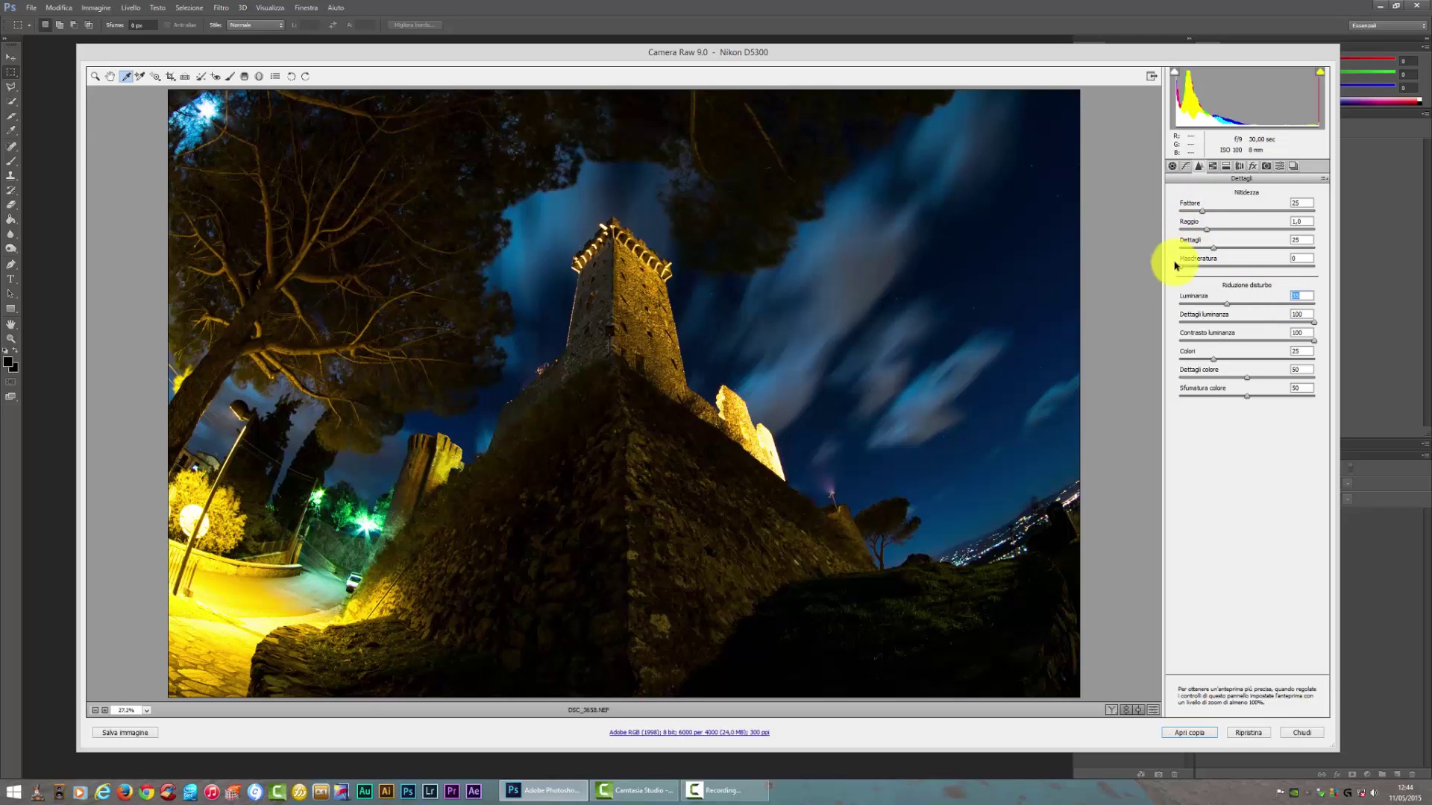
drag(1180, 267, 1296, 280)
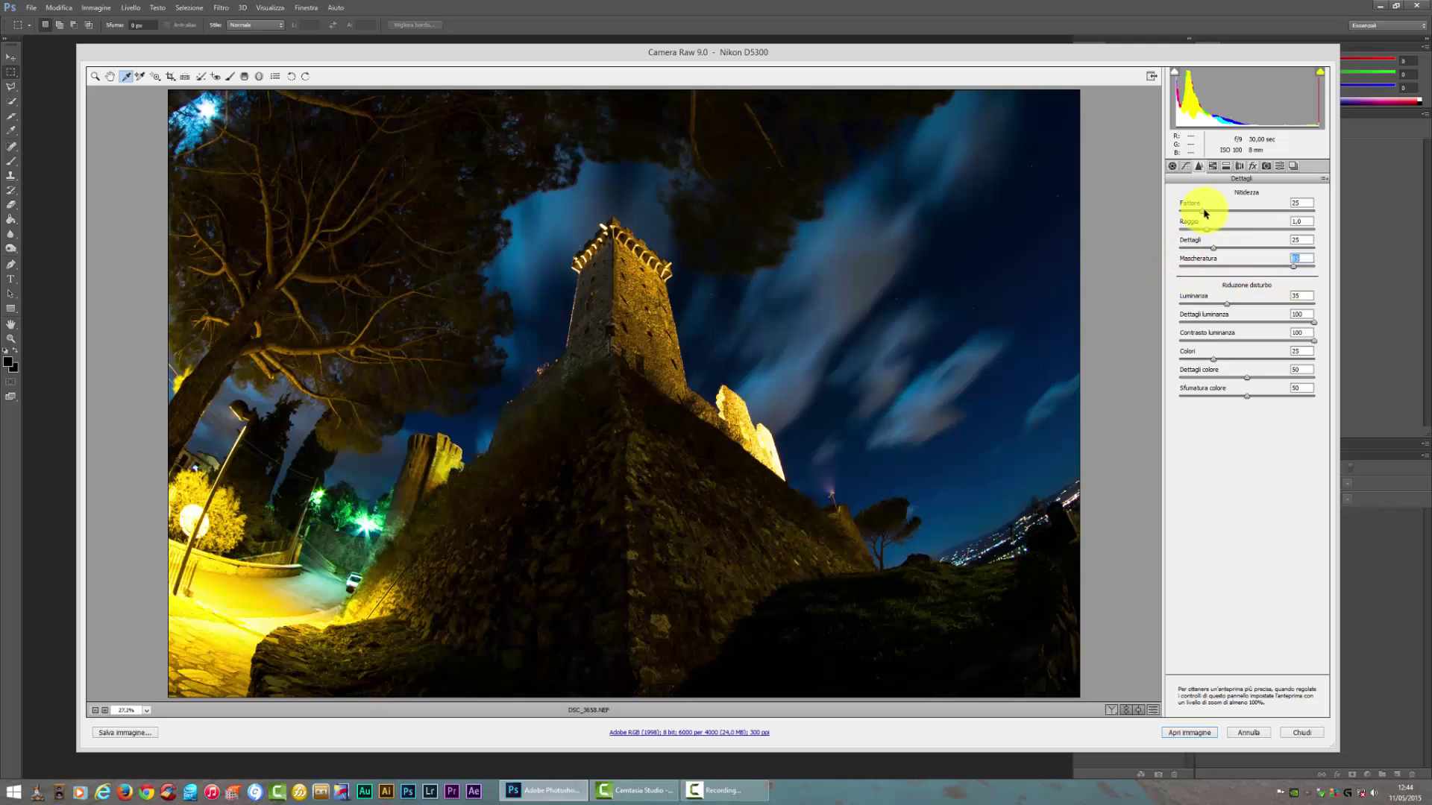
drag(1206, 212, 1262, 212)
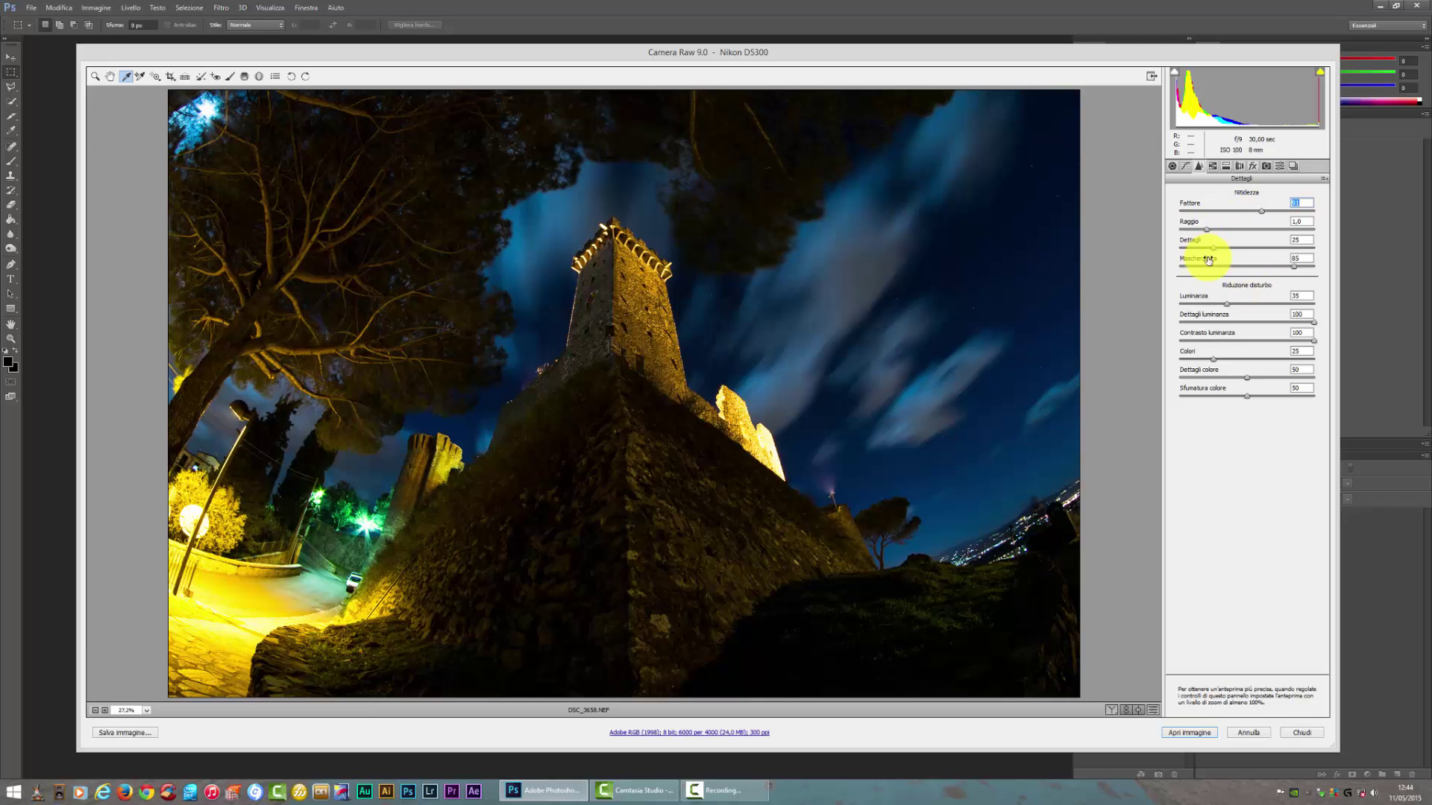
Zoom the preview in on the tower to check the sharpening detail.
click(104, 711)
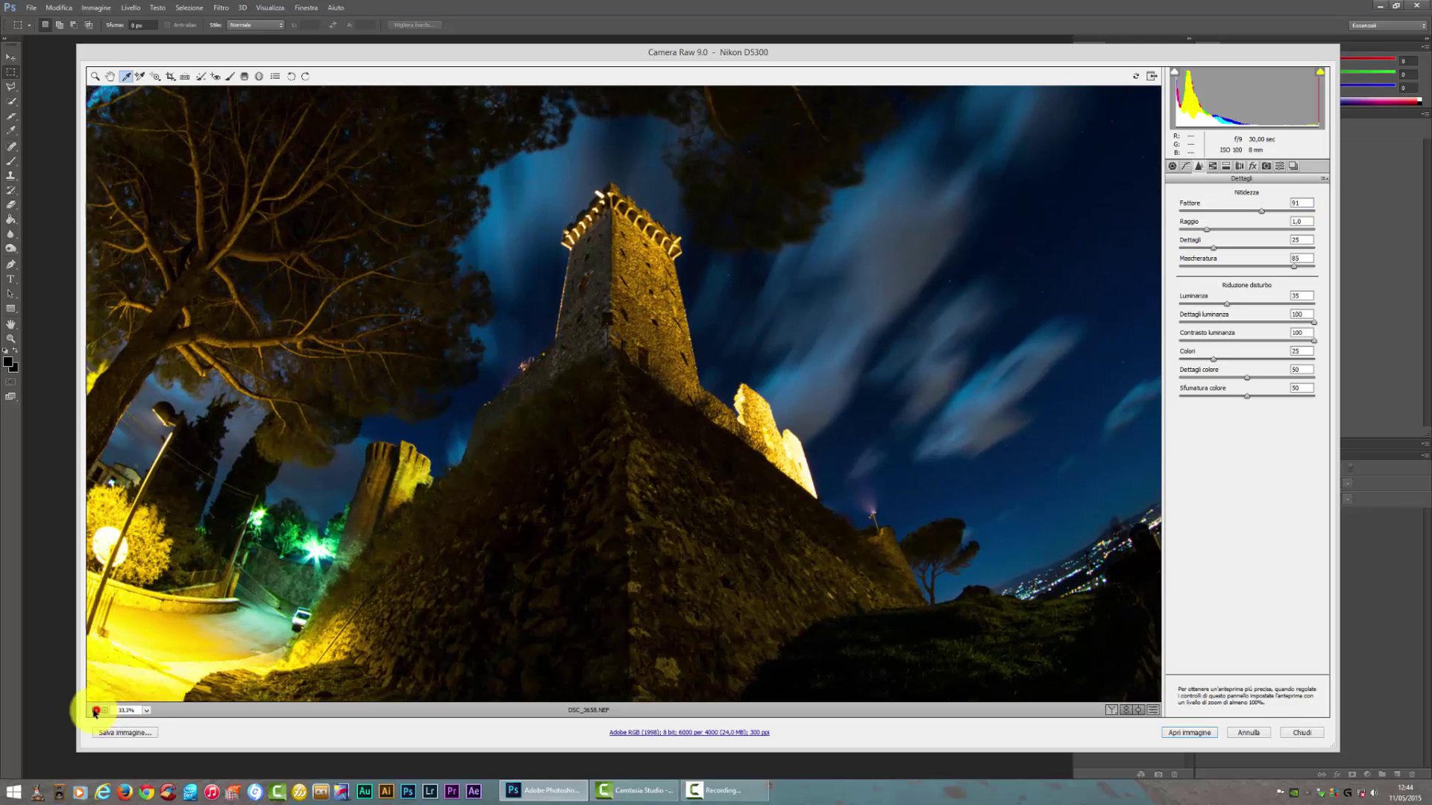
click(96, 711)
key(shift)
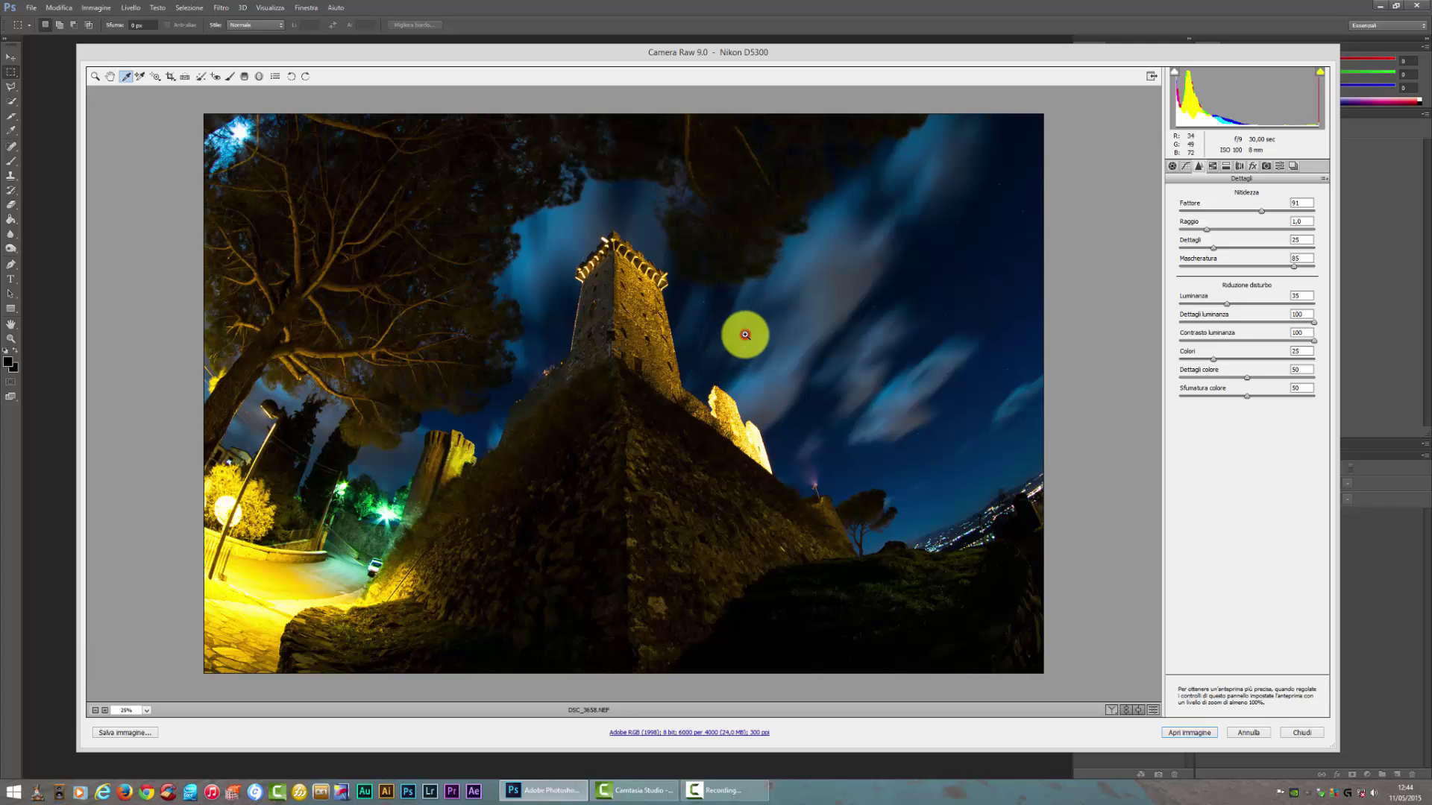
click(745, 334)
click(745, 334)
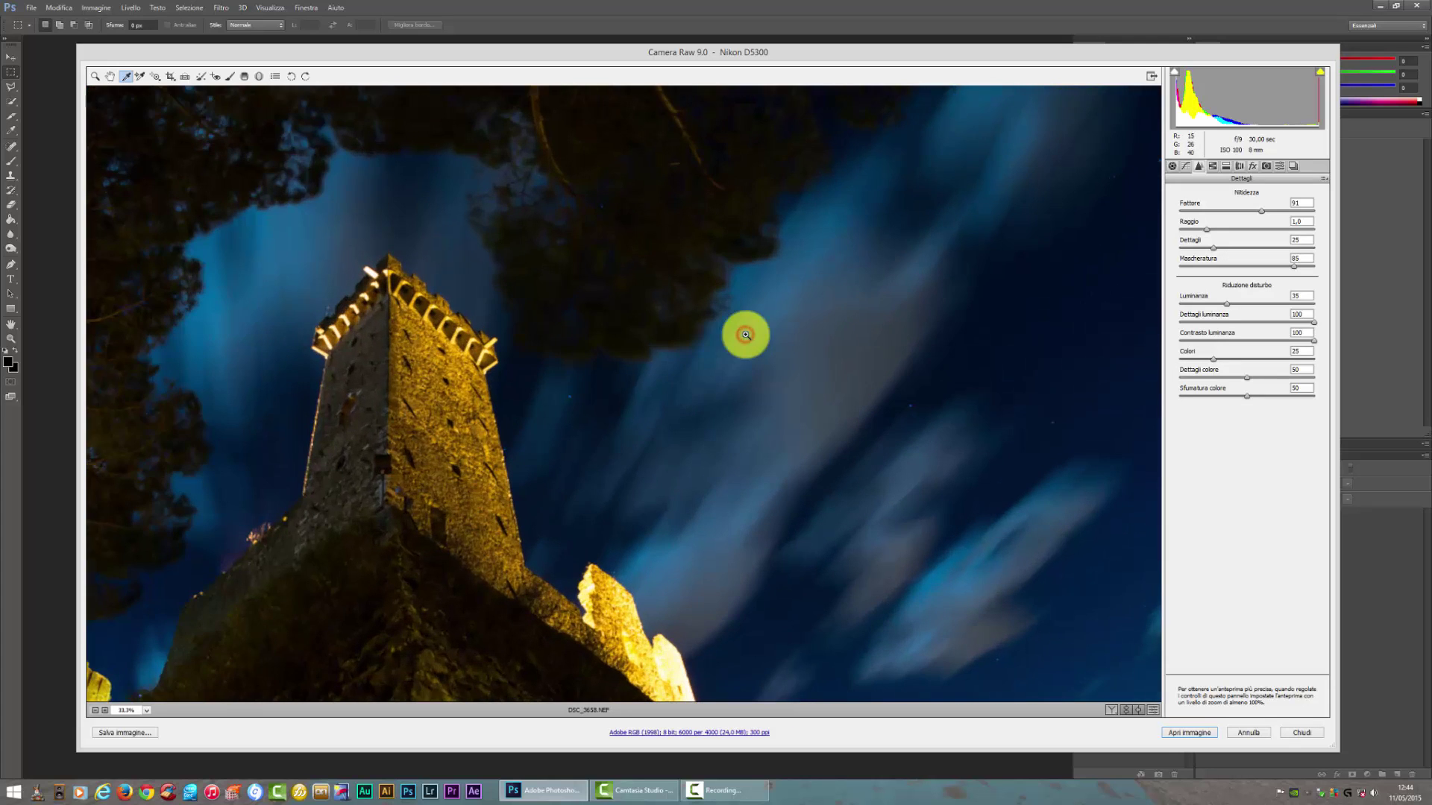
click(336, 384)
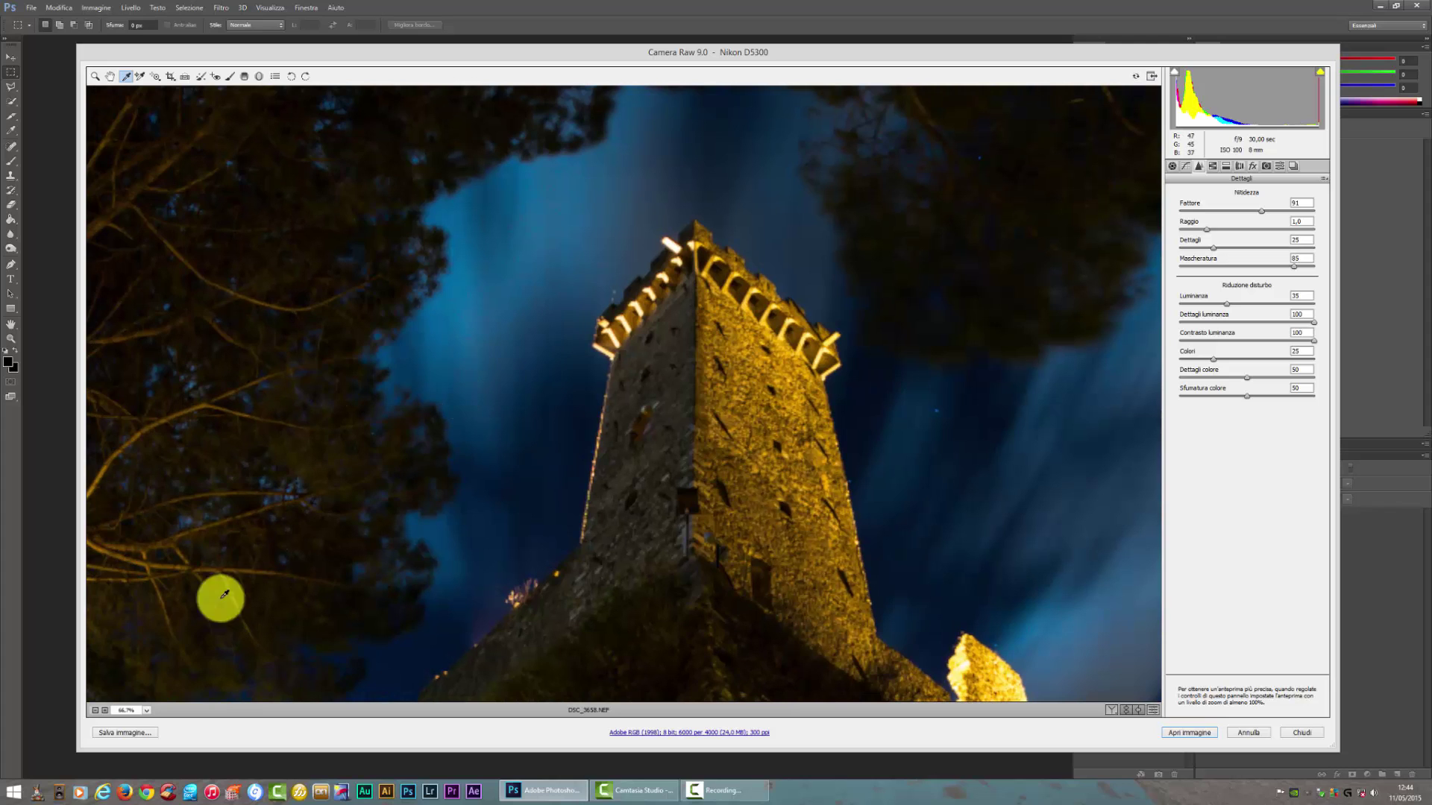
Cycle the preview through close-up, 25% and 12.5% zoom levels, ending on fit-in-view.
click(139, 712)
click(176, 679)
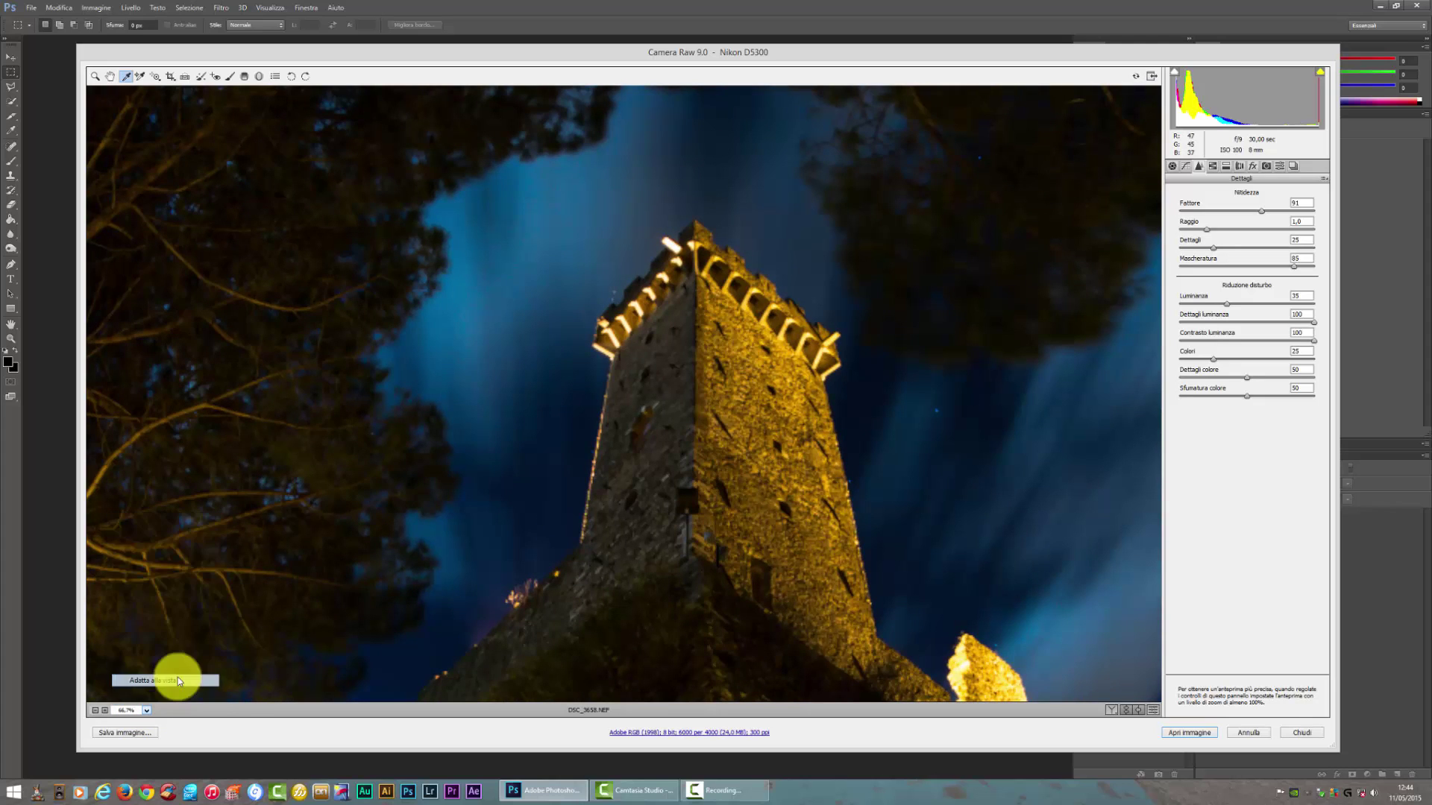
click(147, 711)
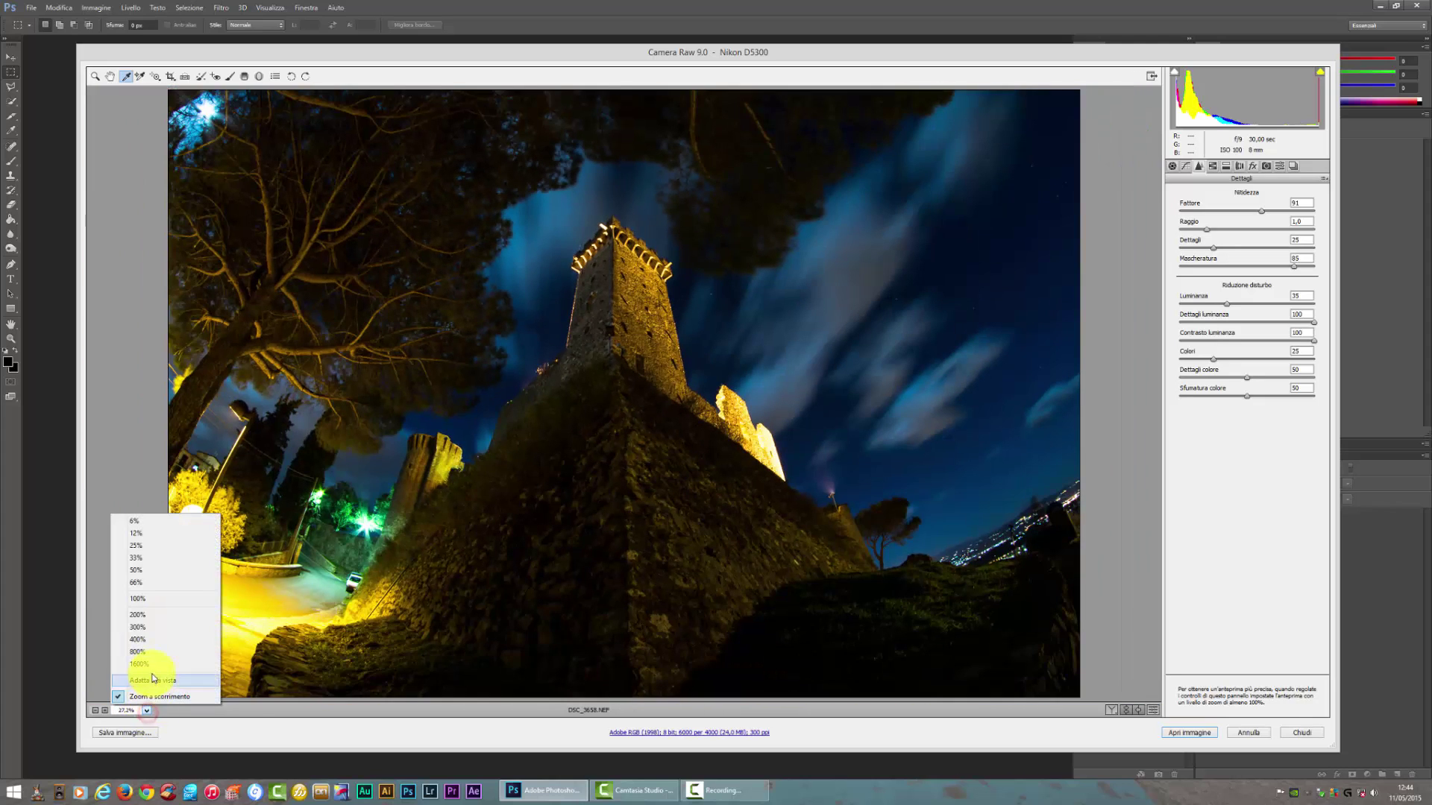
click(156, 638)
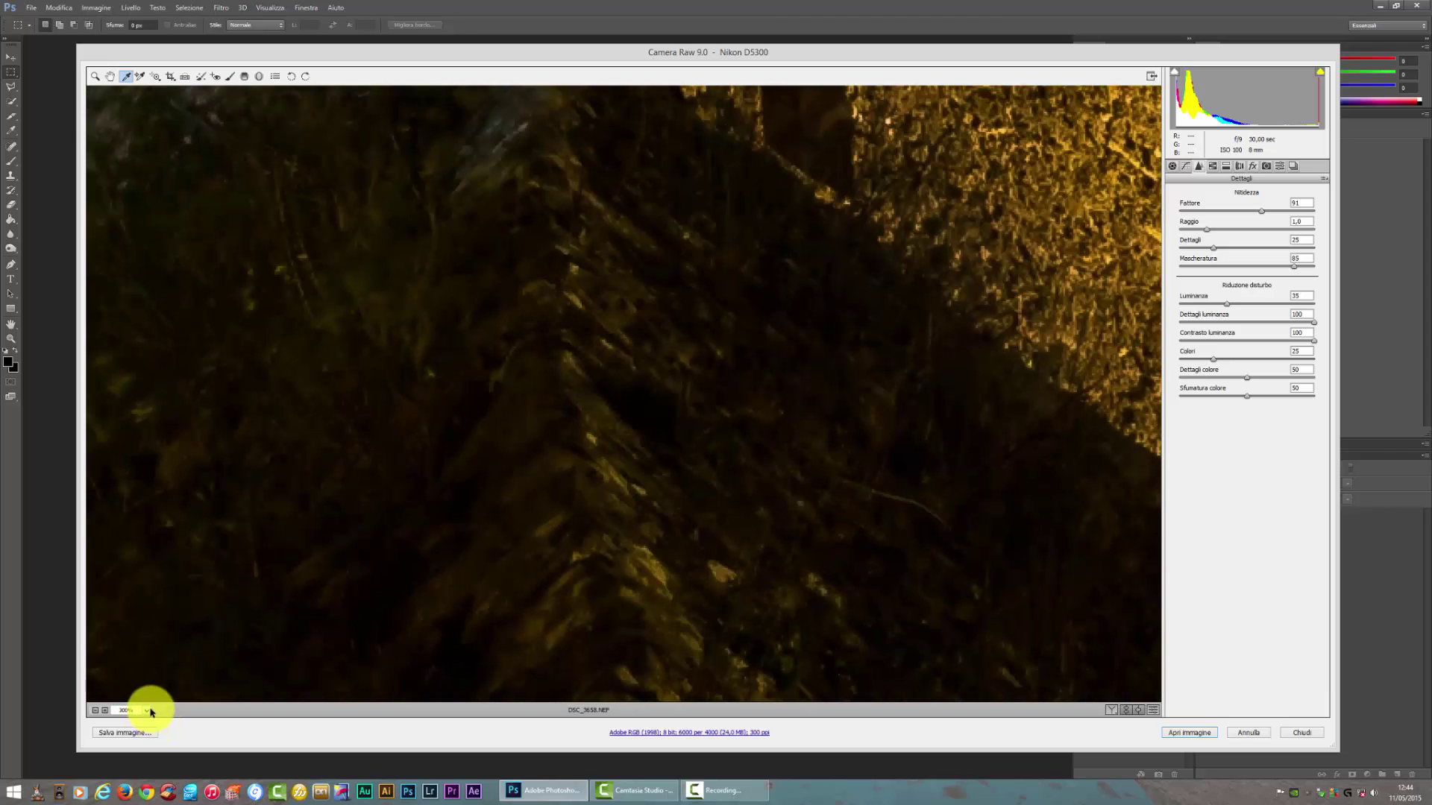
click(147, 711)
click(154, 545)
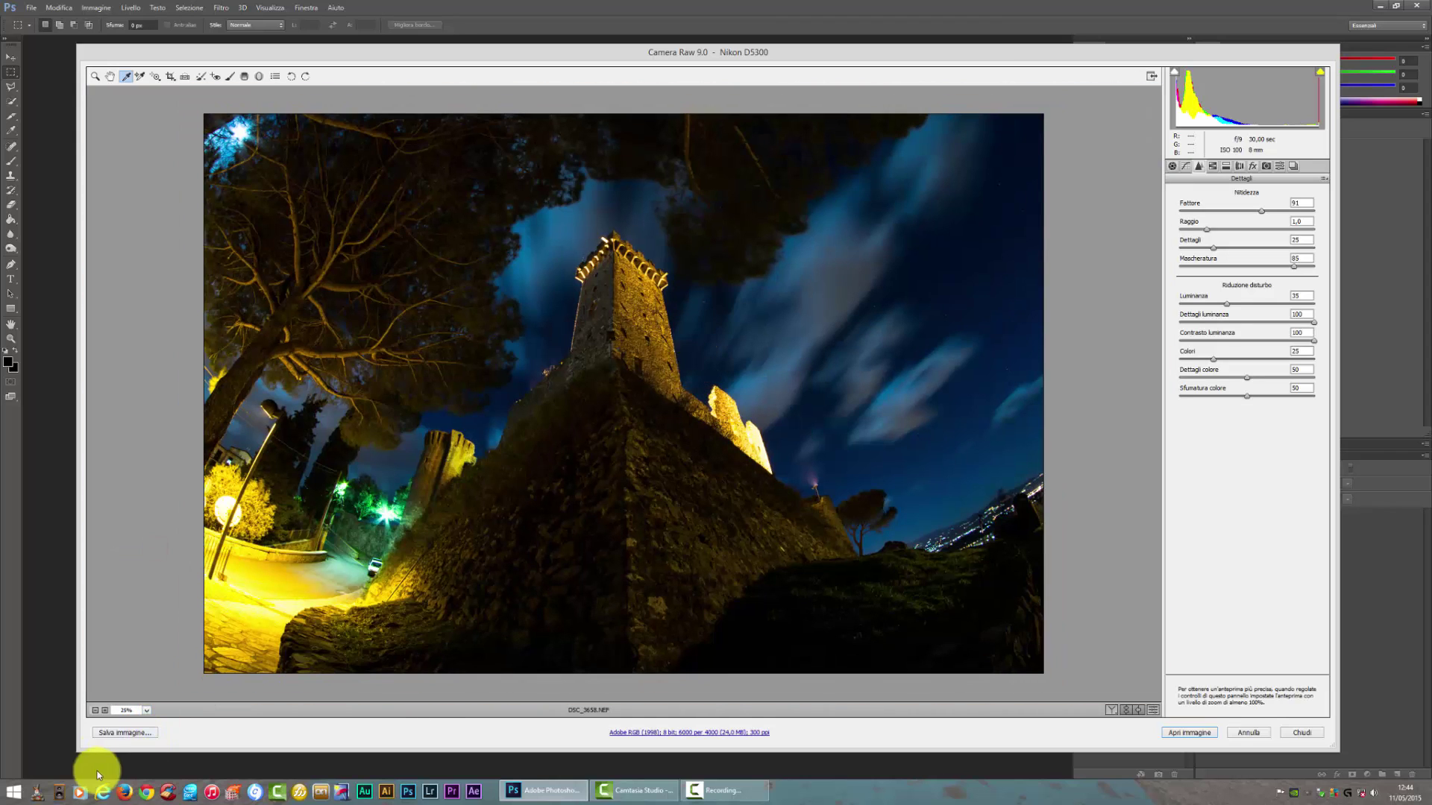
click(146, 711)
click(167, 542)
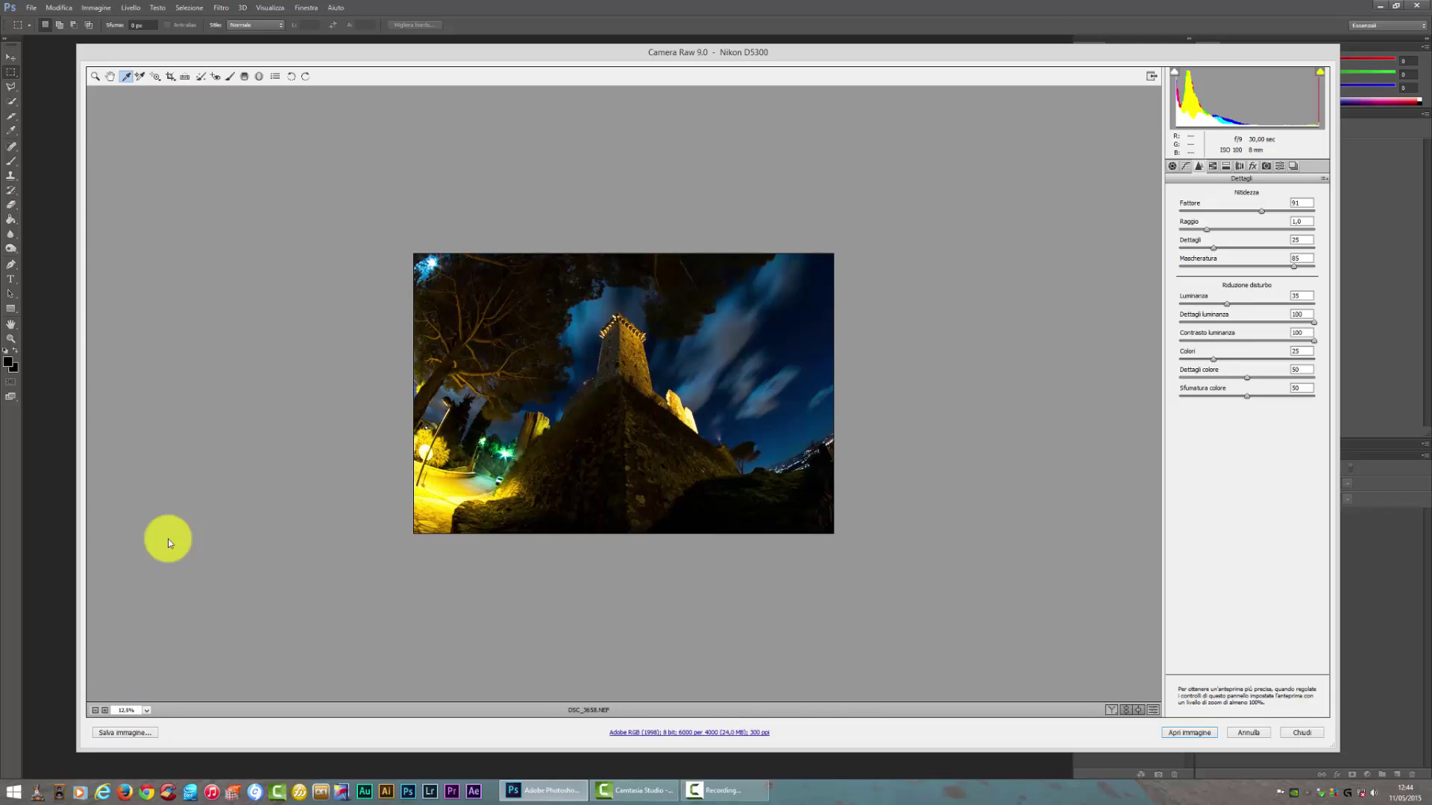
click(146, 710)
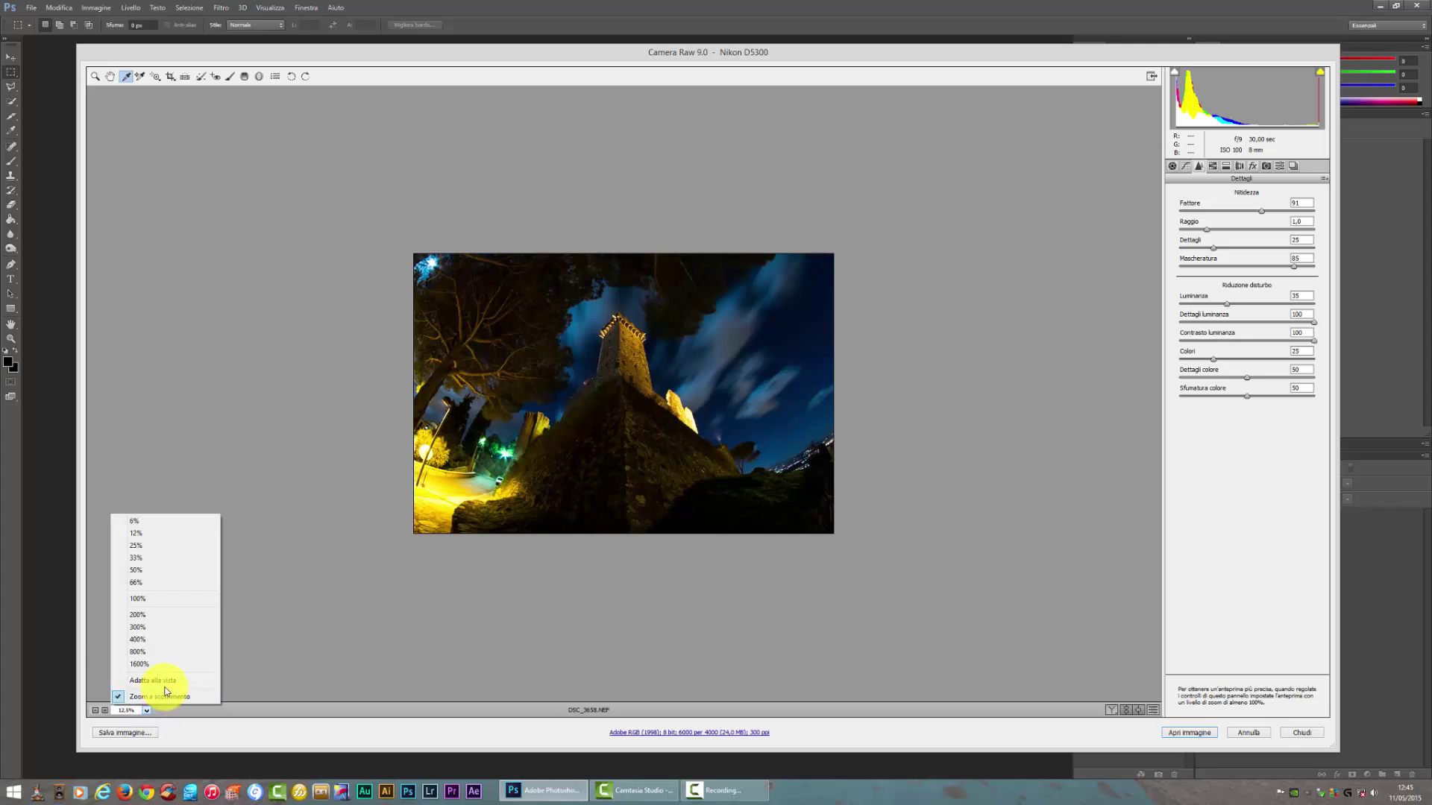
click(165, 683)
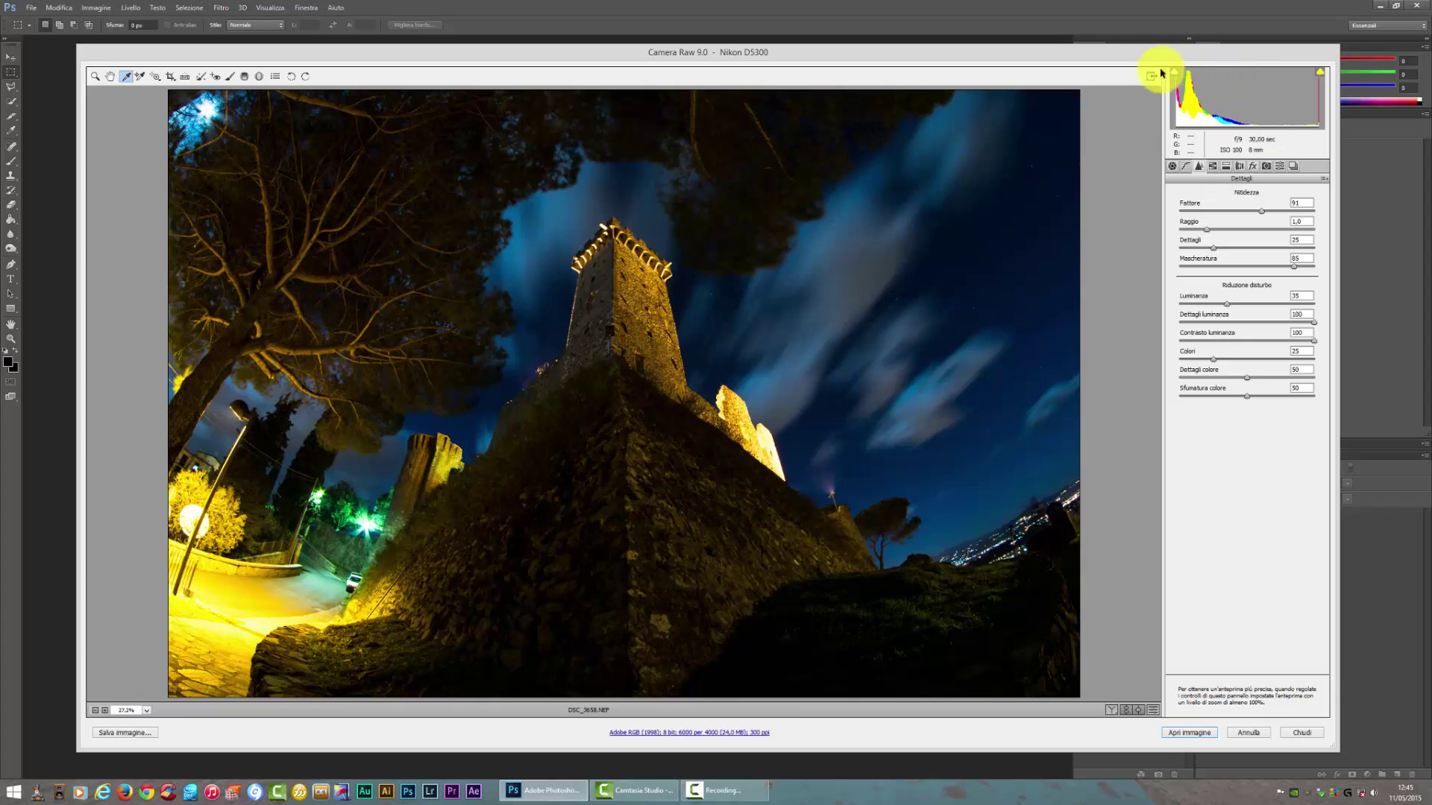
Toggle full-screen mode on and off, then show the HSL / Grayscale panel.
click(1153, 75)
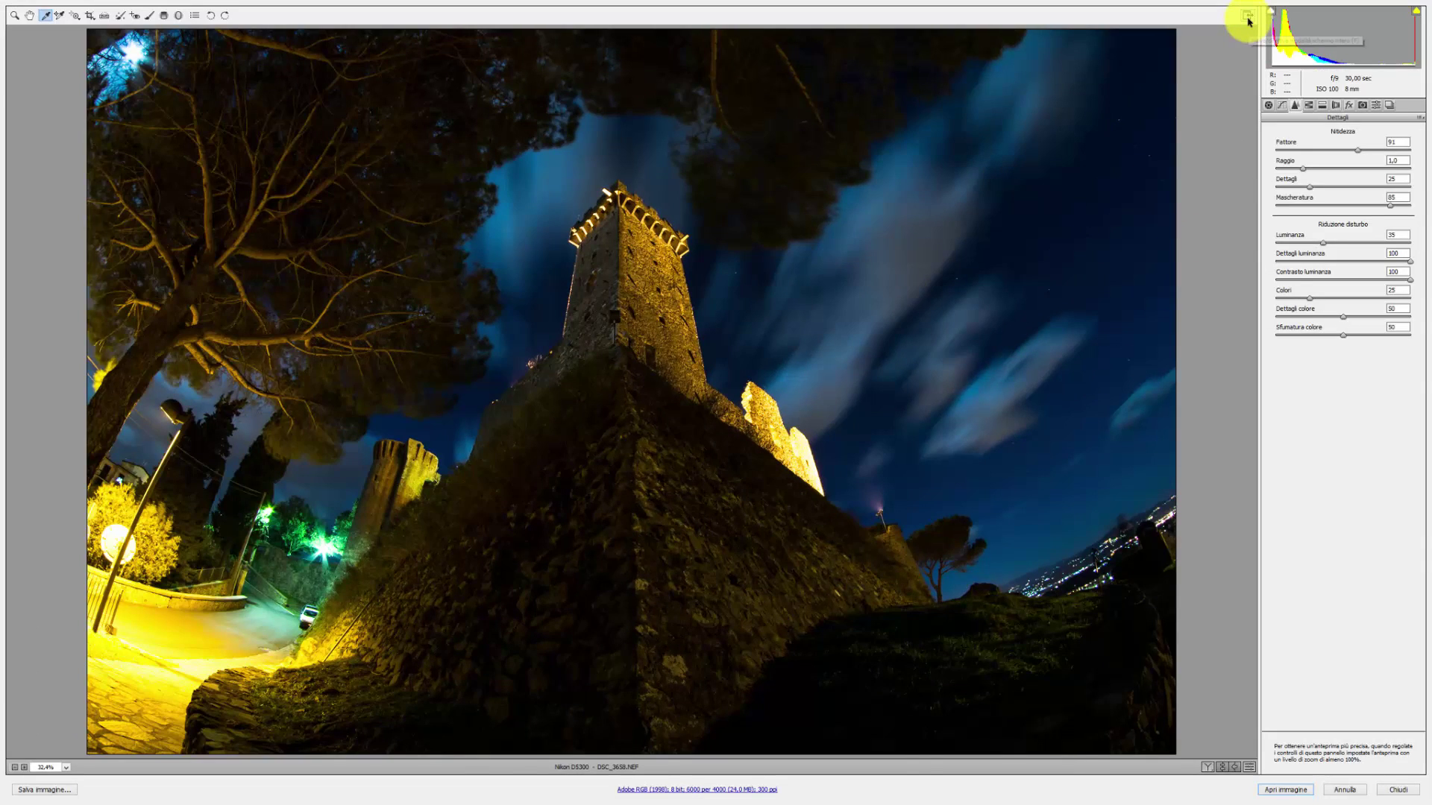
click(1248, 15)
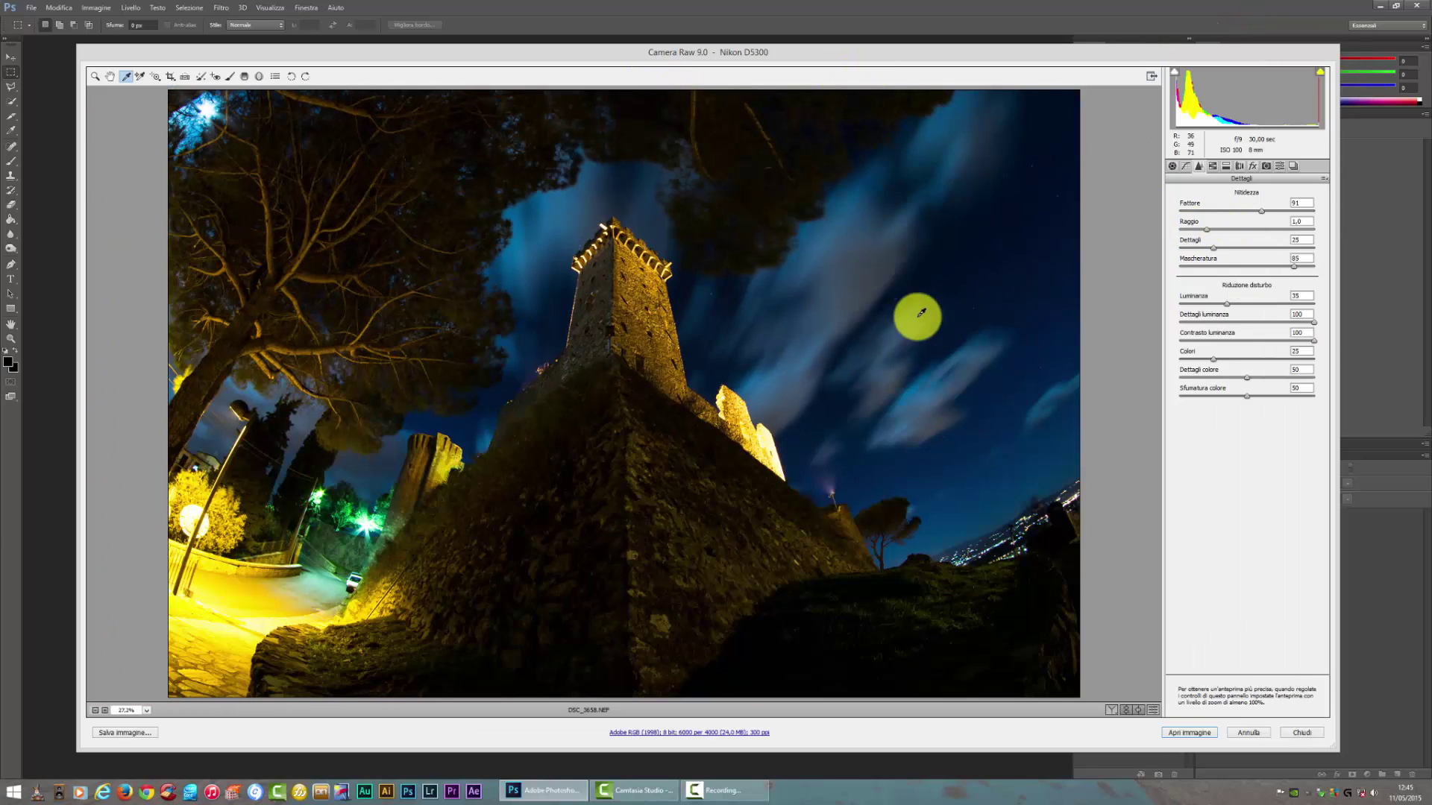
click(1213, 165)
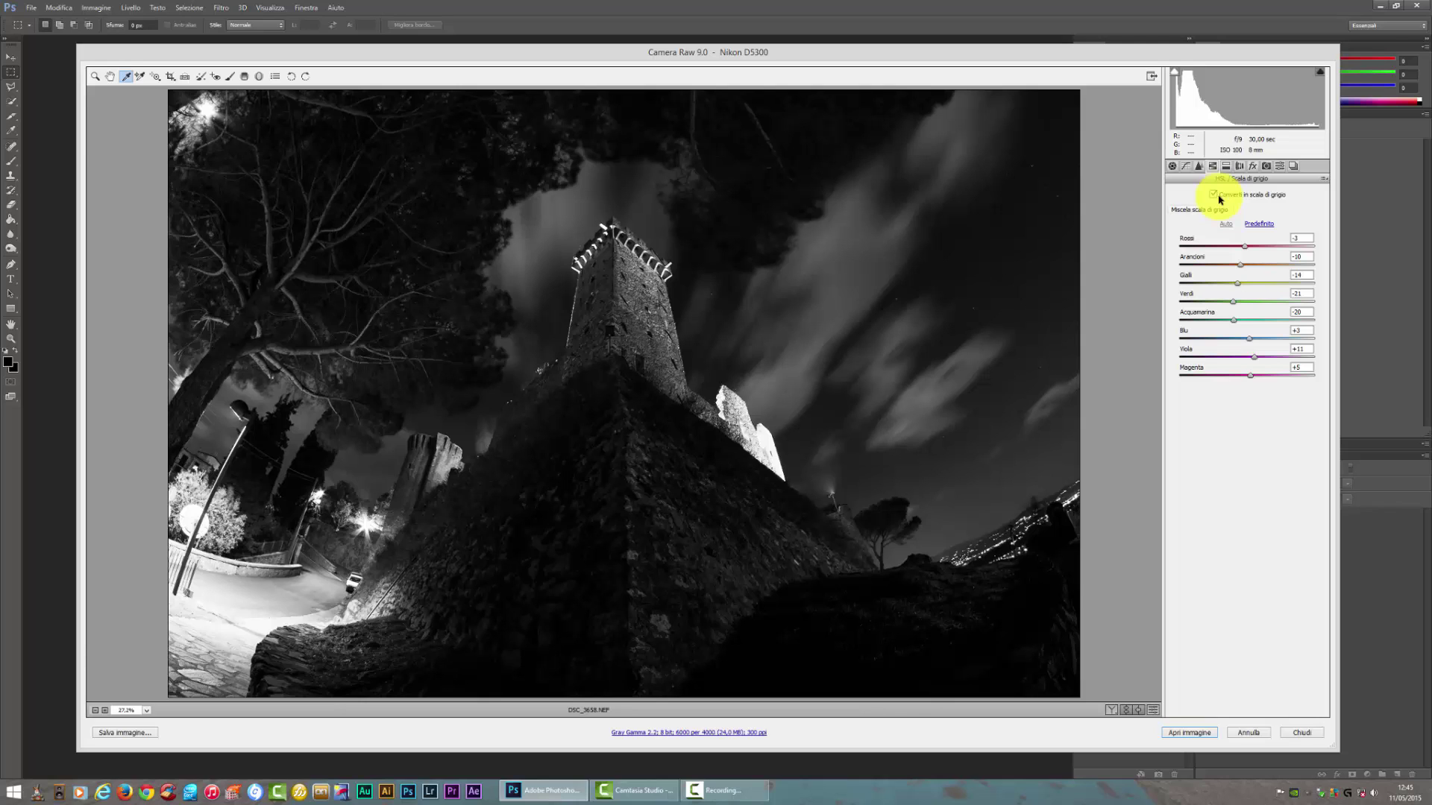
mouse_move(1245, 248)
mouse_down()
mouse_move(1281, 248)
mouse_move(1312, 283)
mouse_move(1246, 288)
mouse_move(1327, 288)
mouse_move(1251, 293)
mouse_move(1266, 302)
mouse_up()
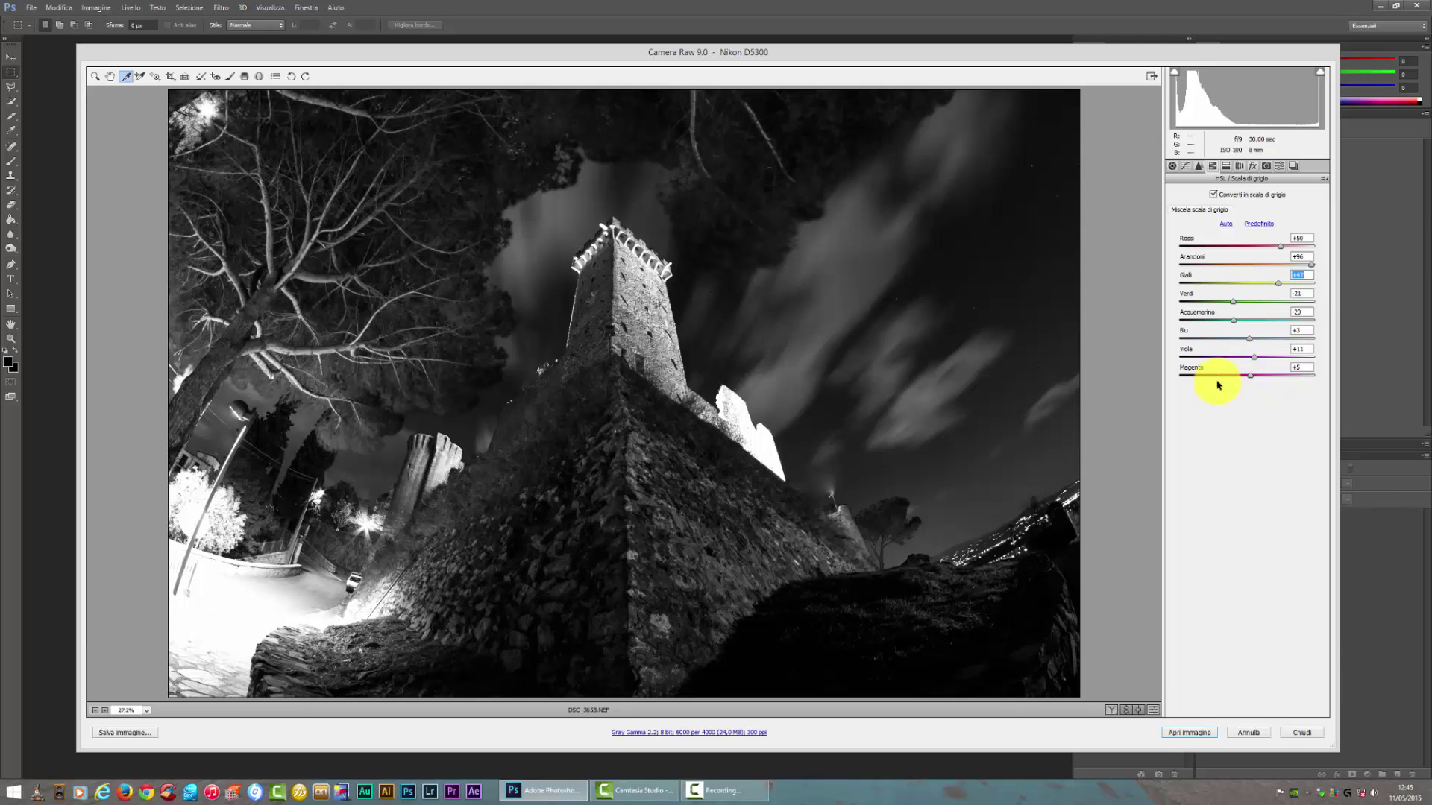
text(-14)
key(shift+Tab)
text(-30)
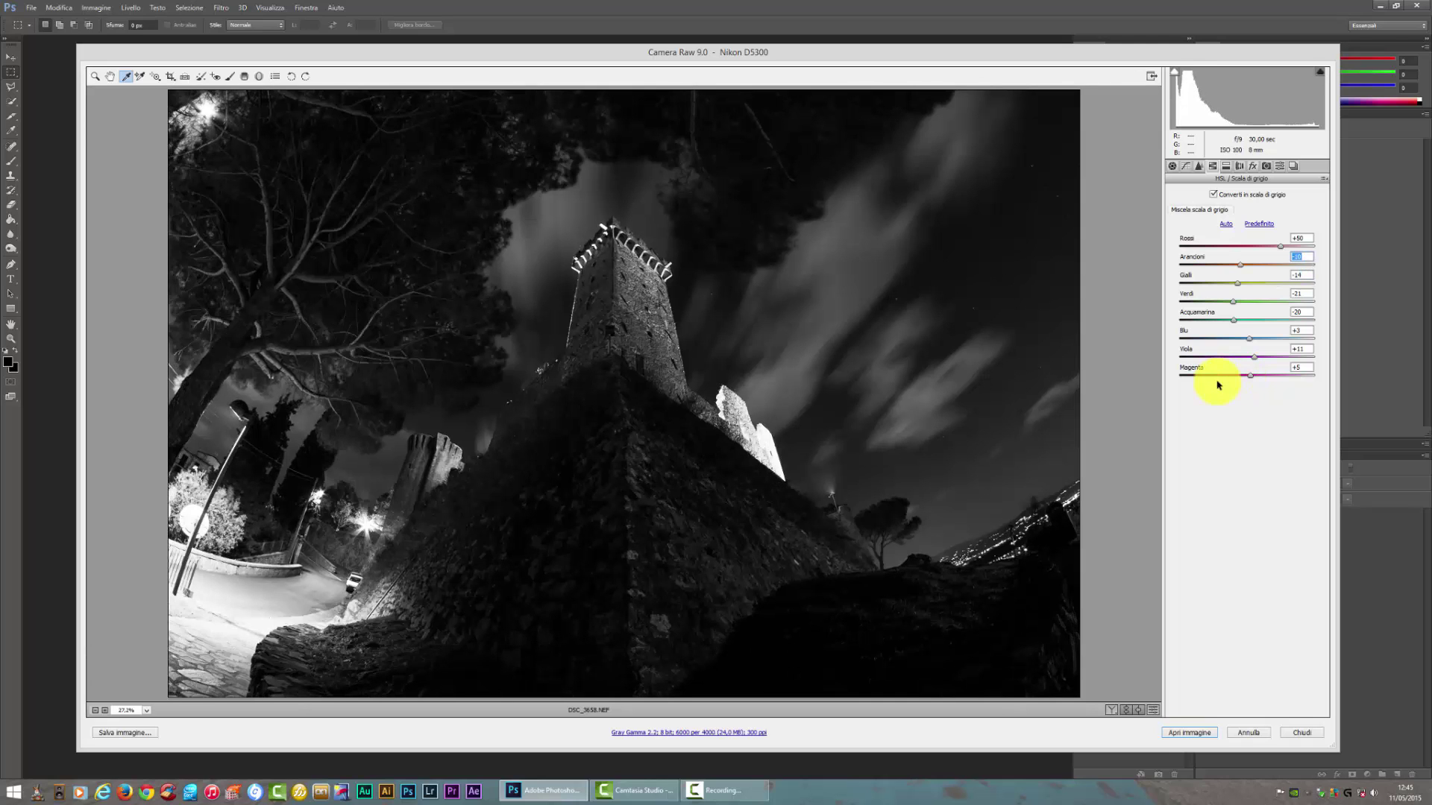
text(v)
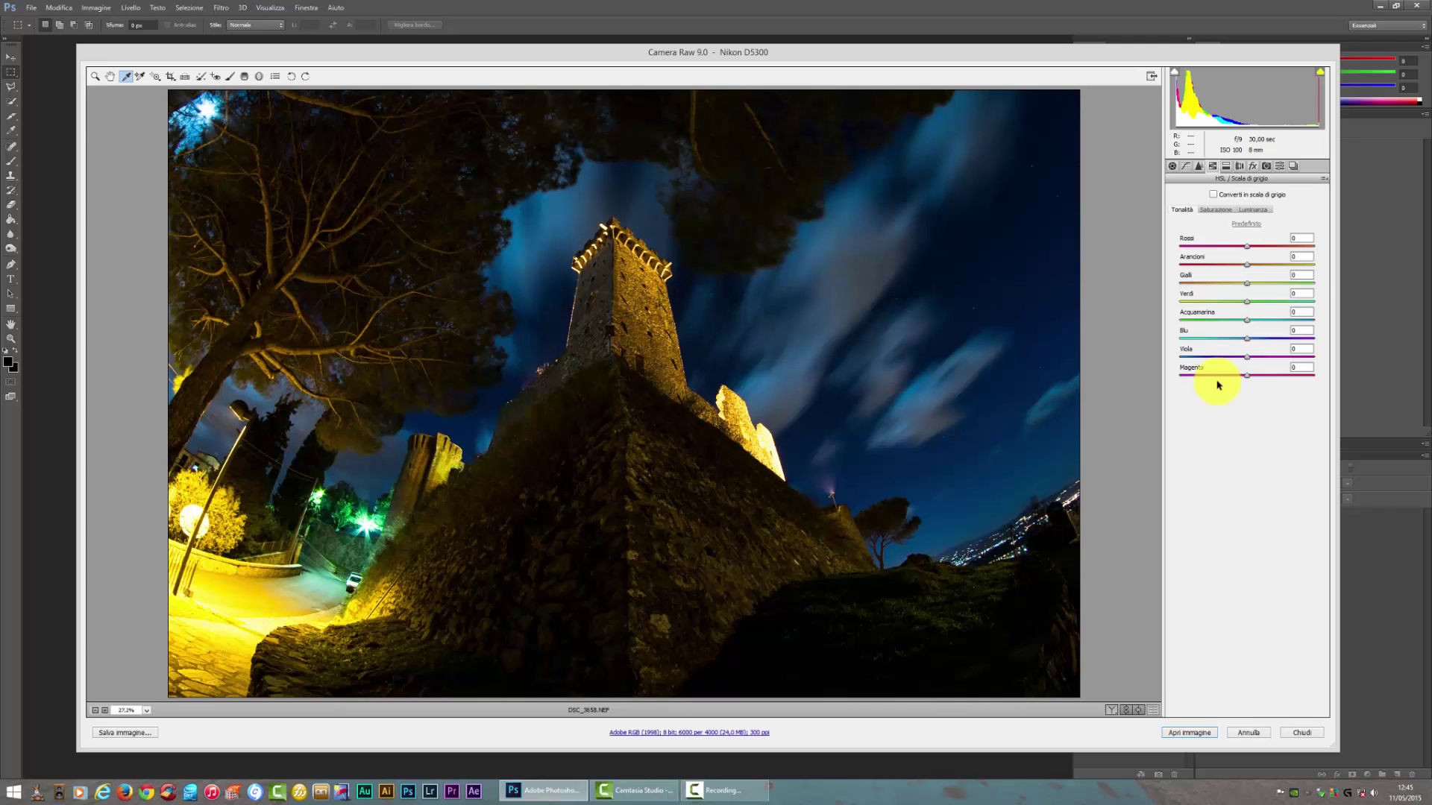
Set Split Toning highlight Hue and Saturation both to 0, then switch to Lens Corrections.
click(1227, 166)
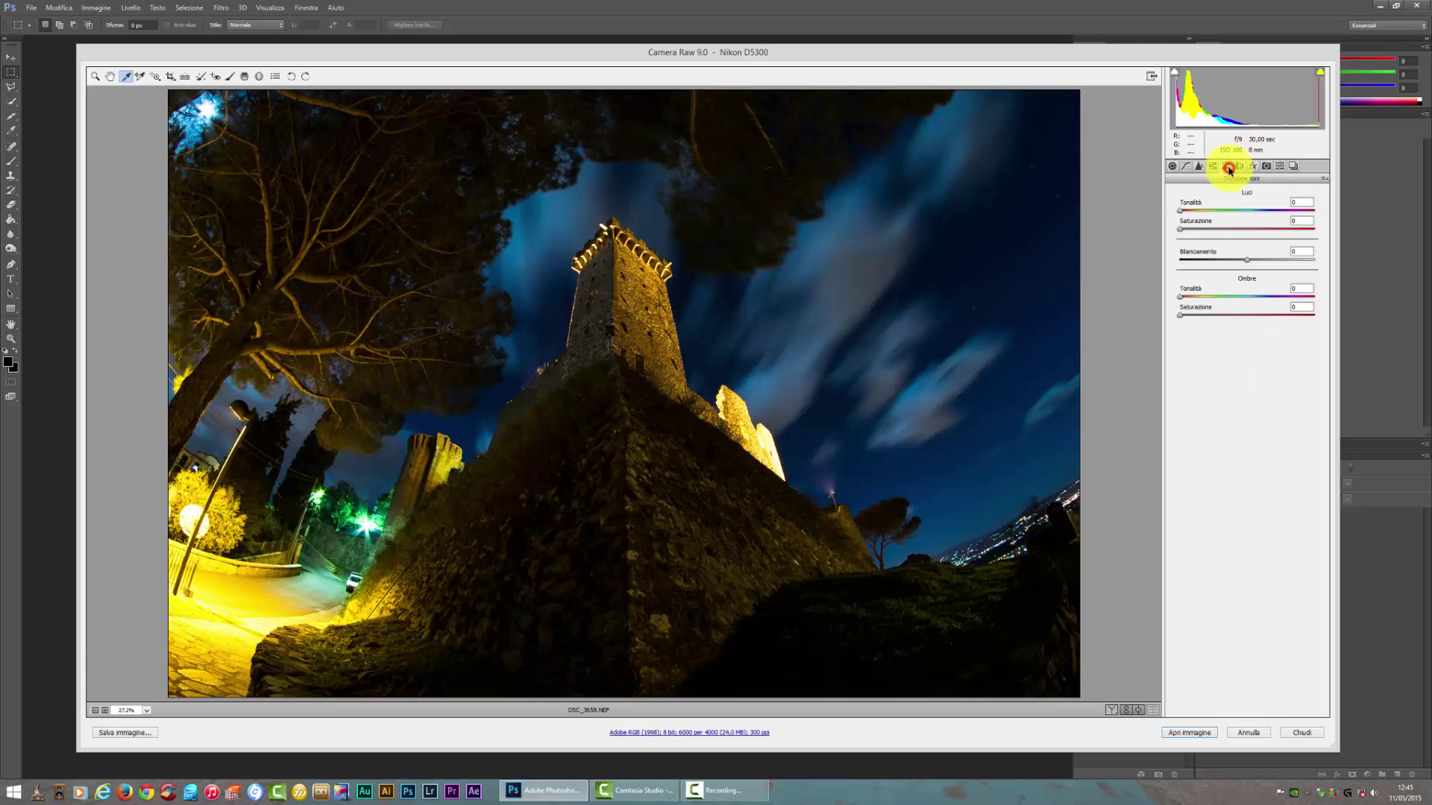
mouse_move(1180, 229)
mouse_down()
mouse_move(1268, 211)
mouse_move(1223, 216)
mouse_up()
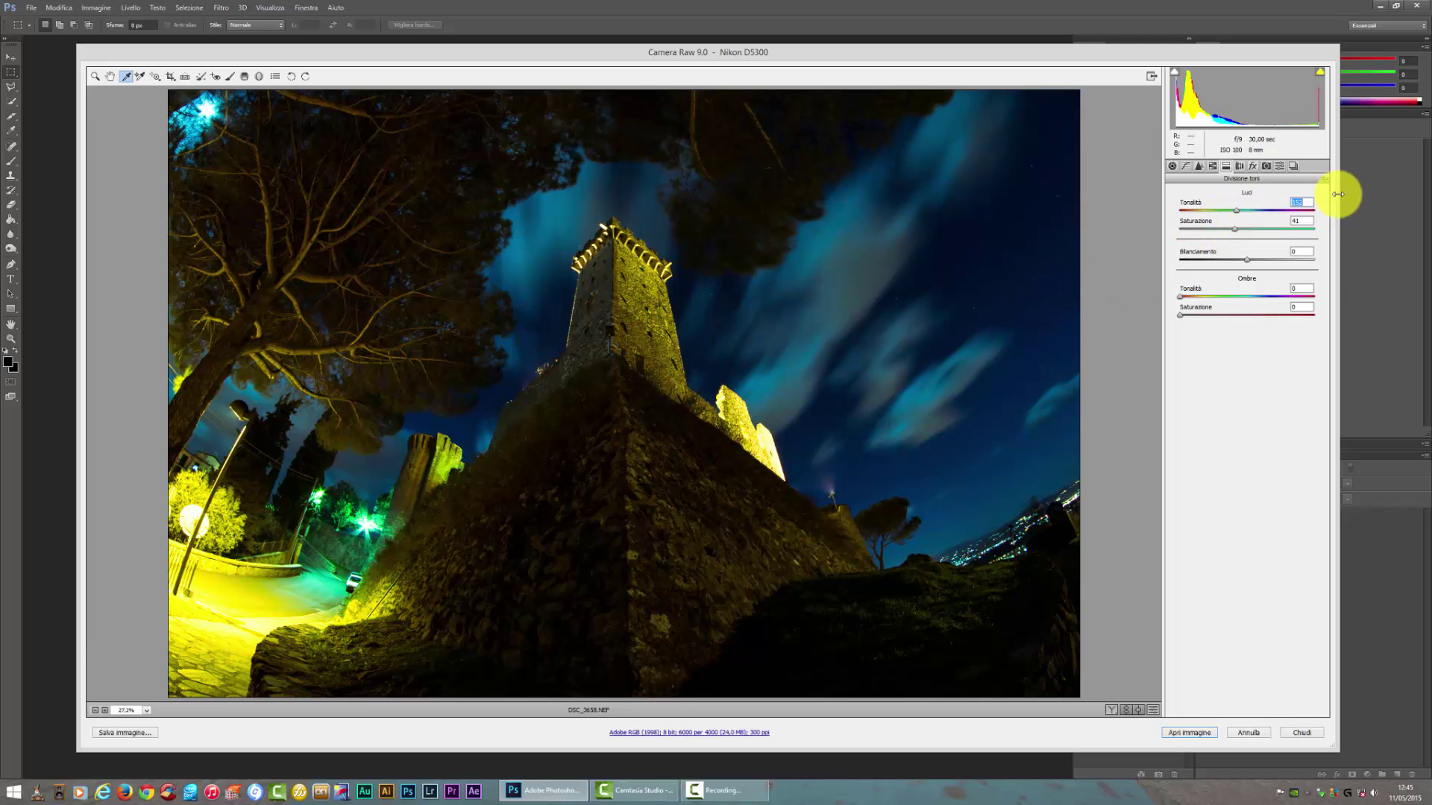
text(0)
click(1302, 220)
text(0)
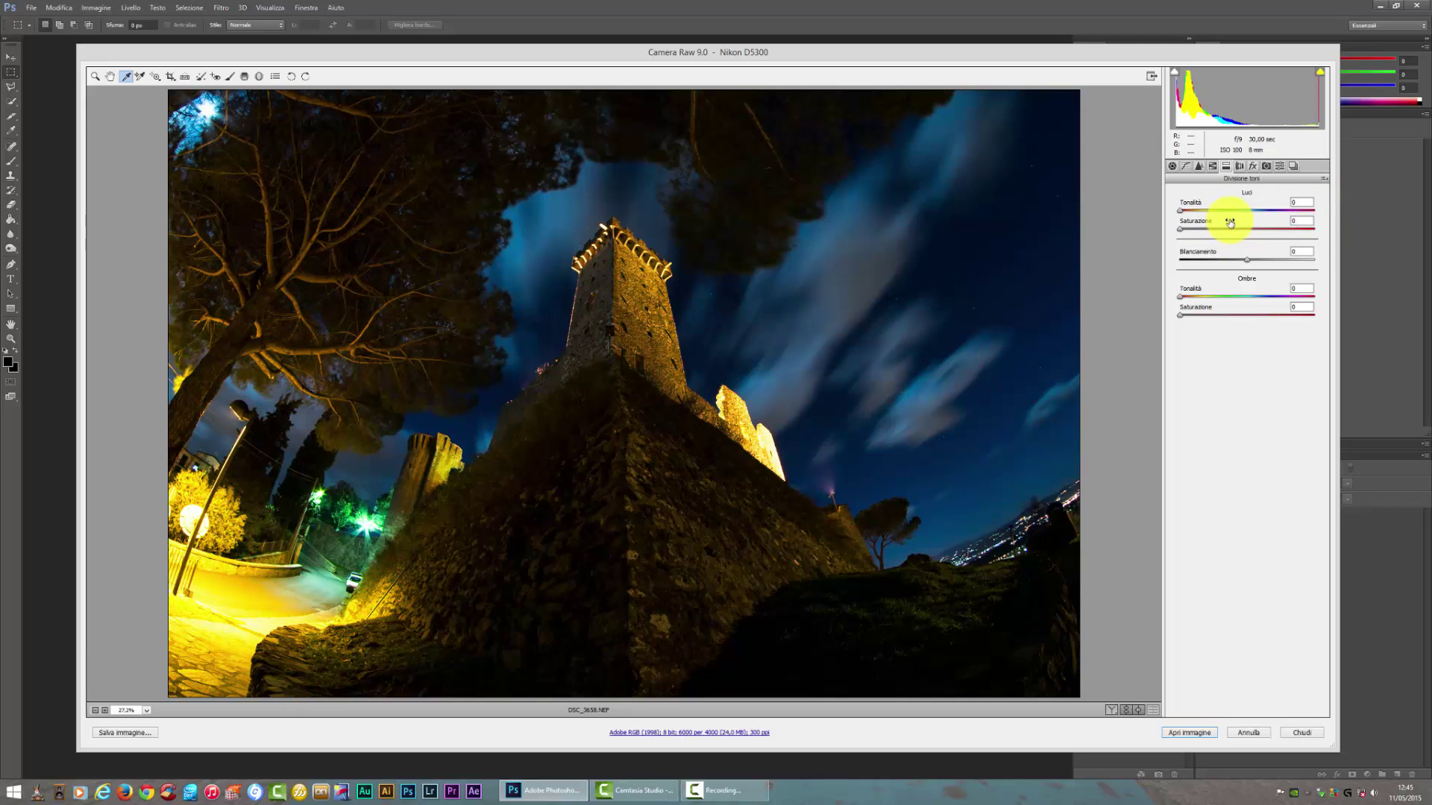
click(1239, 165)
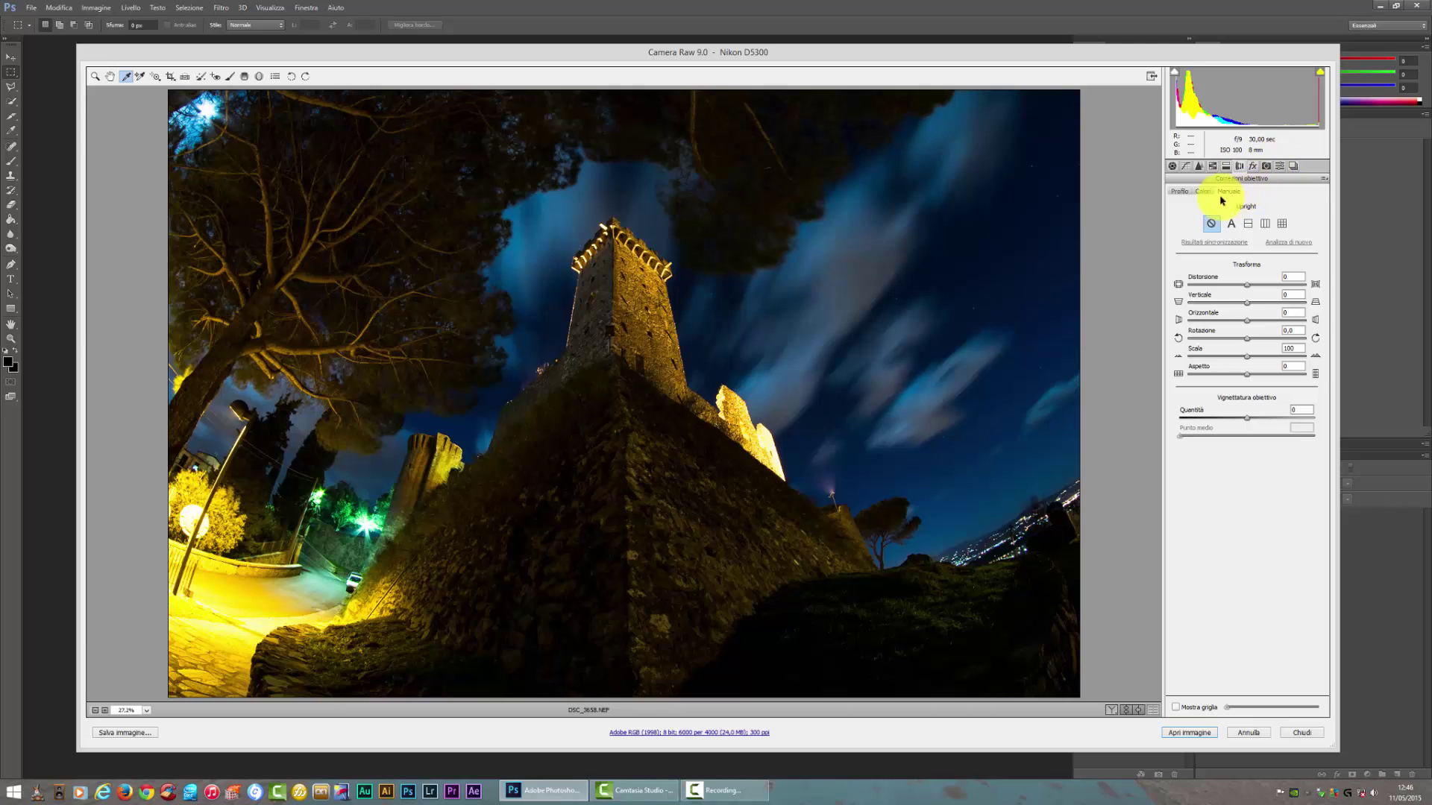
Enable lens profile corrections with the Setup set to Automatico.
click(1177, 192)
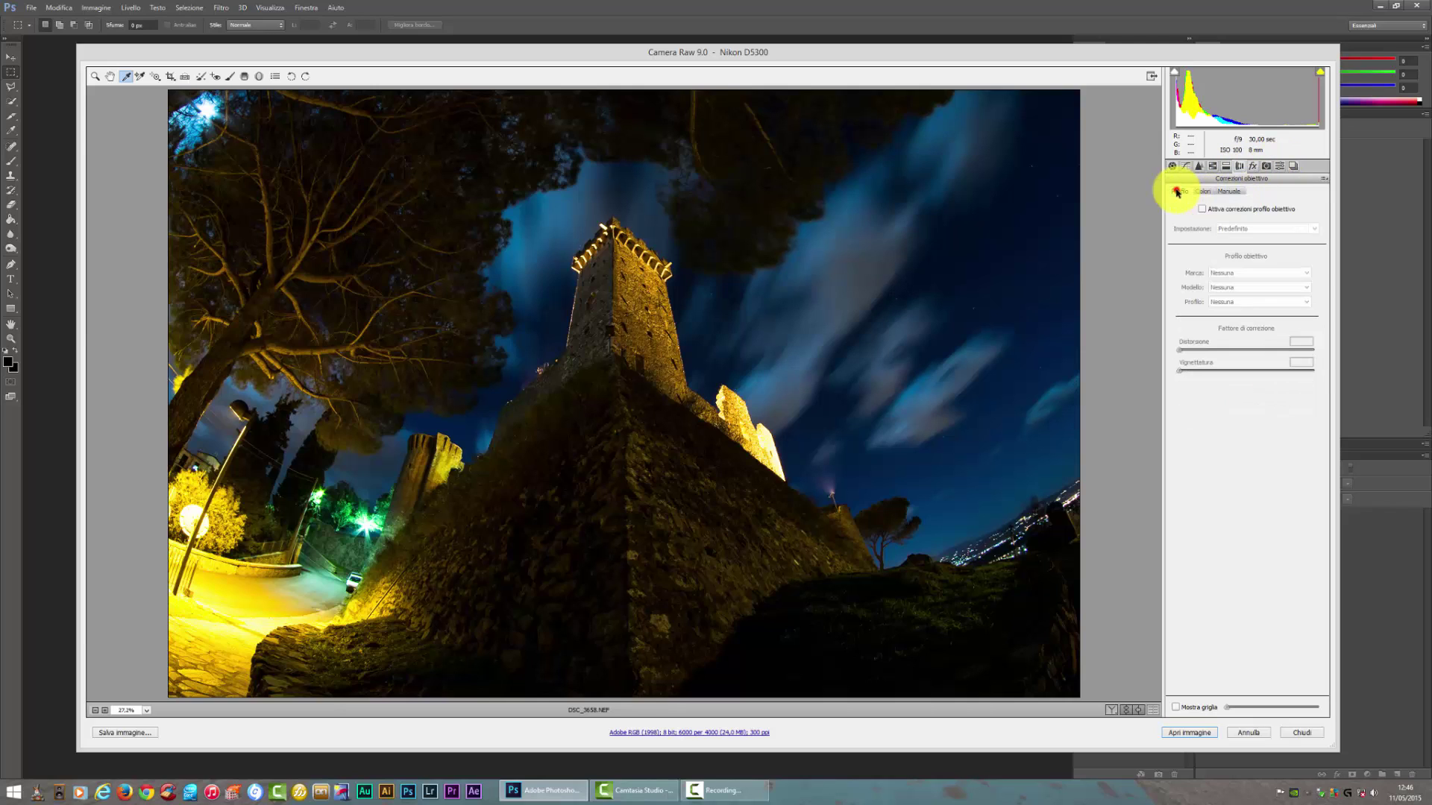
click(1242, 209)
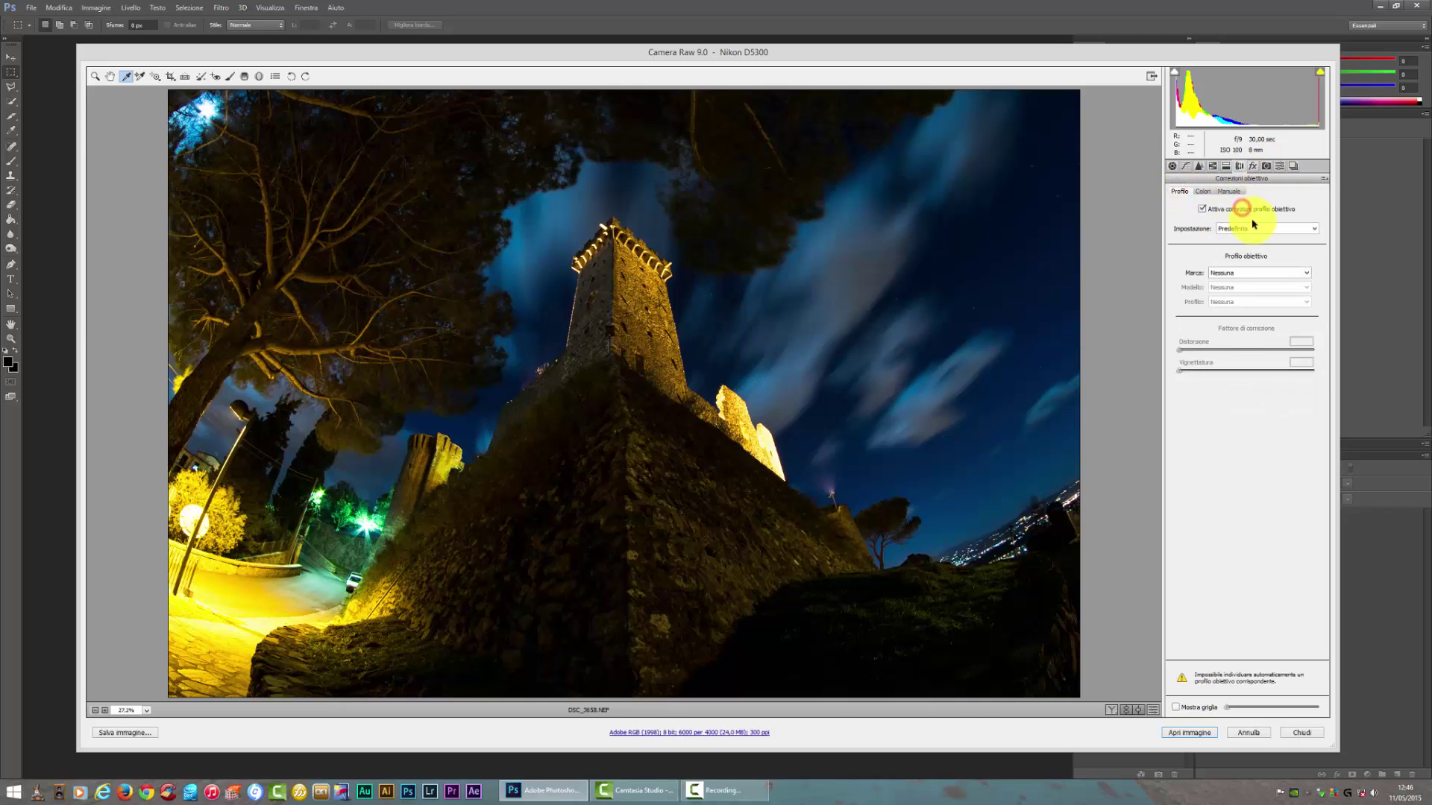
click(1193, 260)
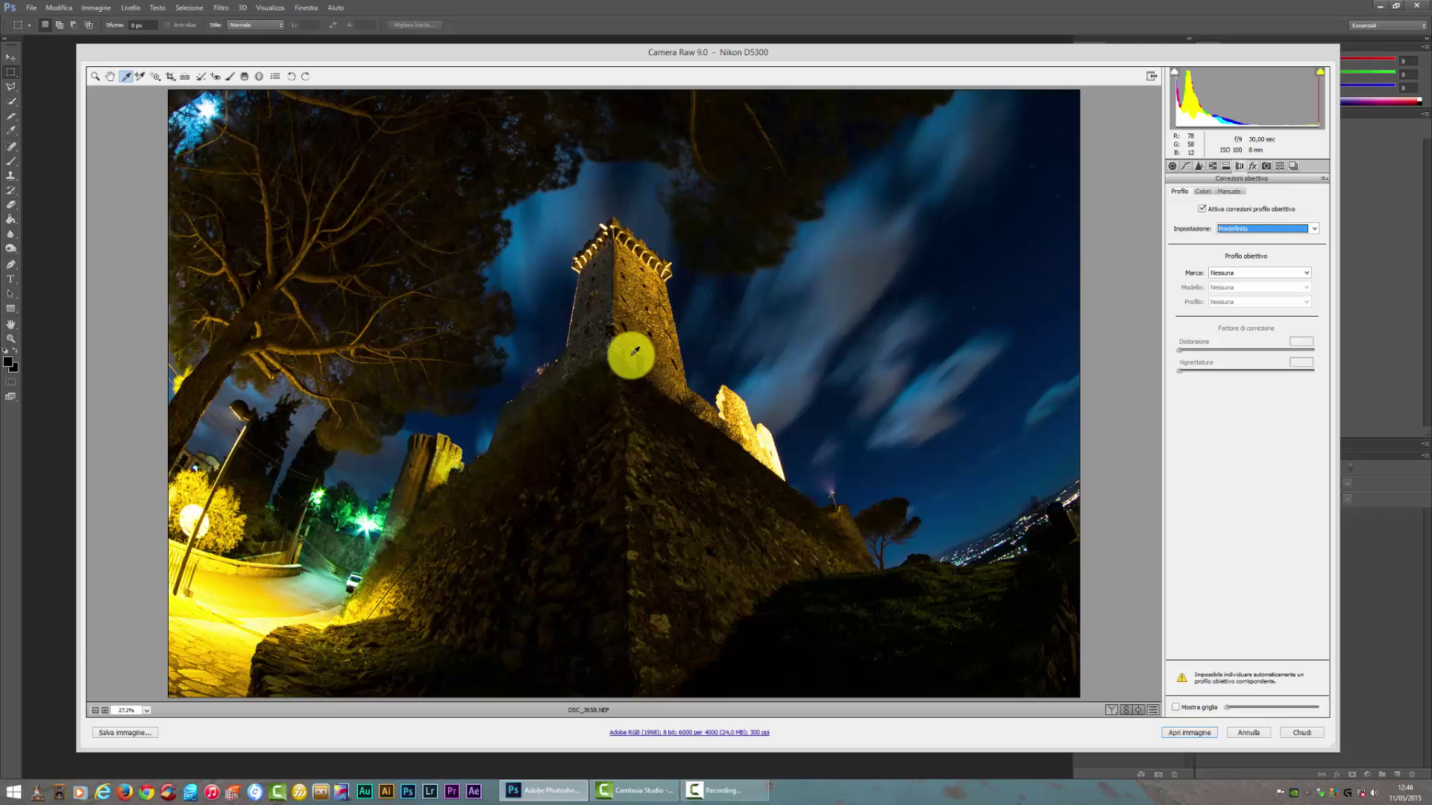
click(1280, 231)
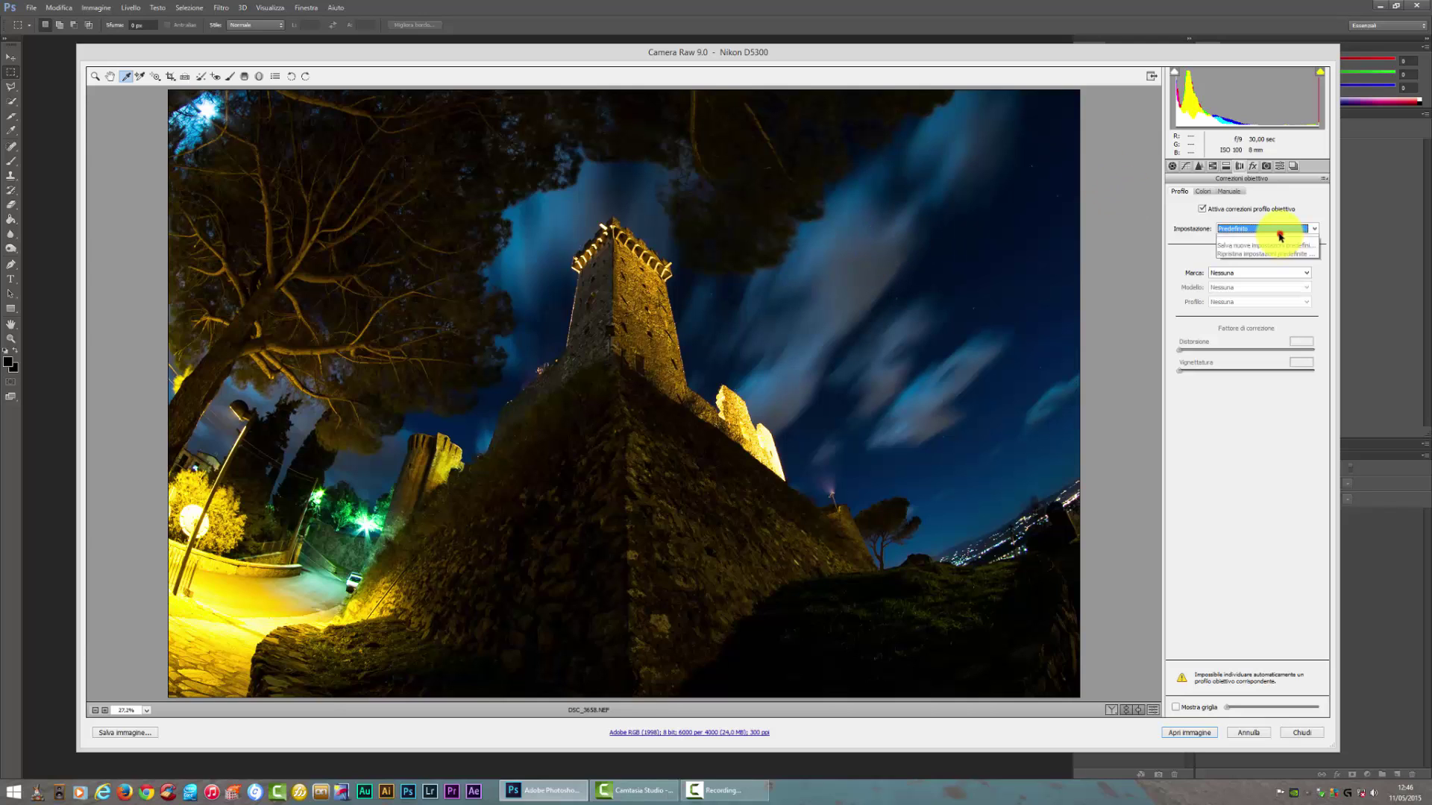
click(1279, 242)
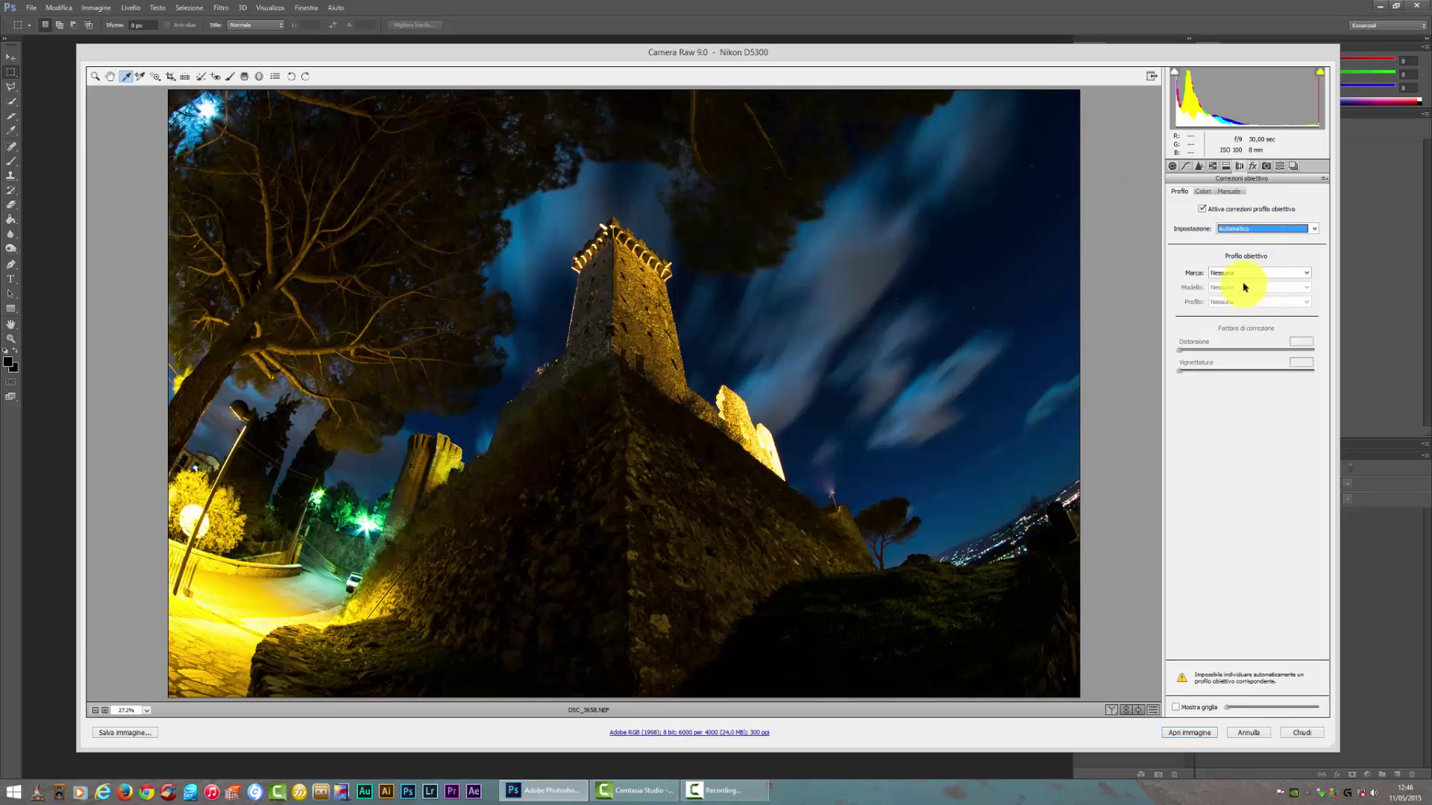
click(1283, 270)
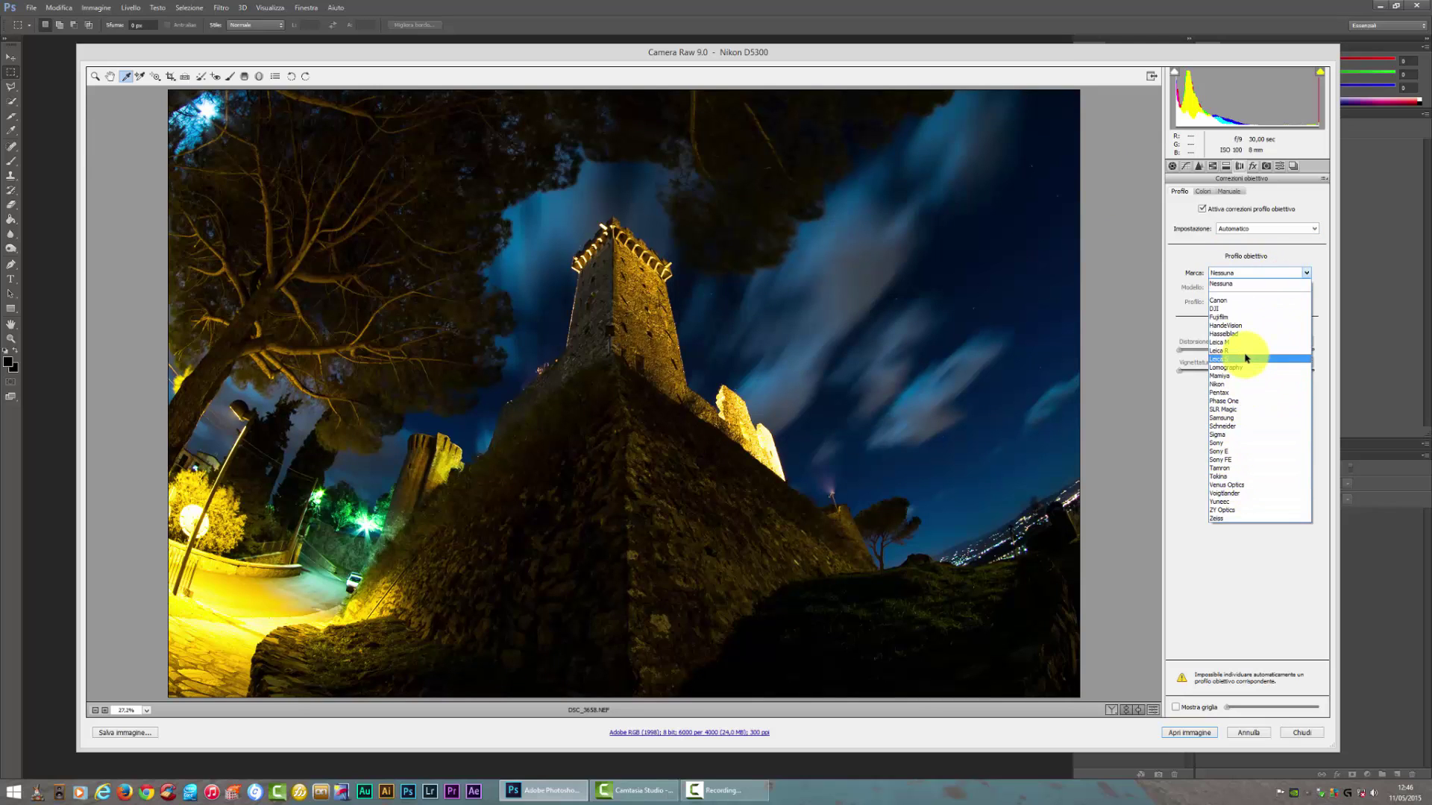
click(1169, 427)
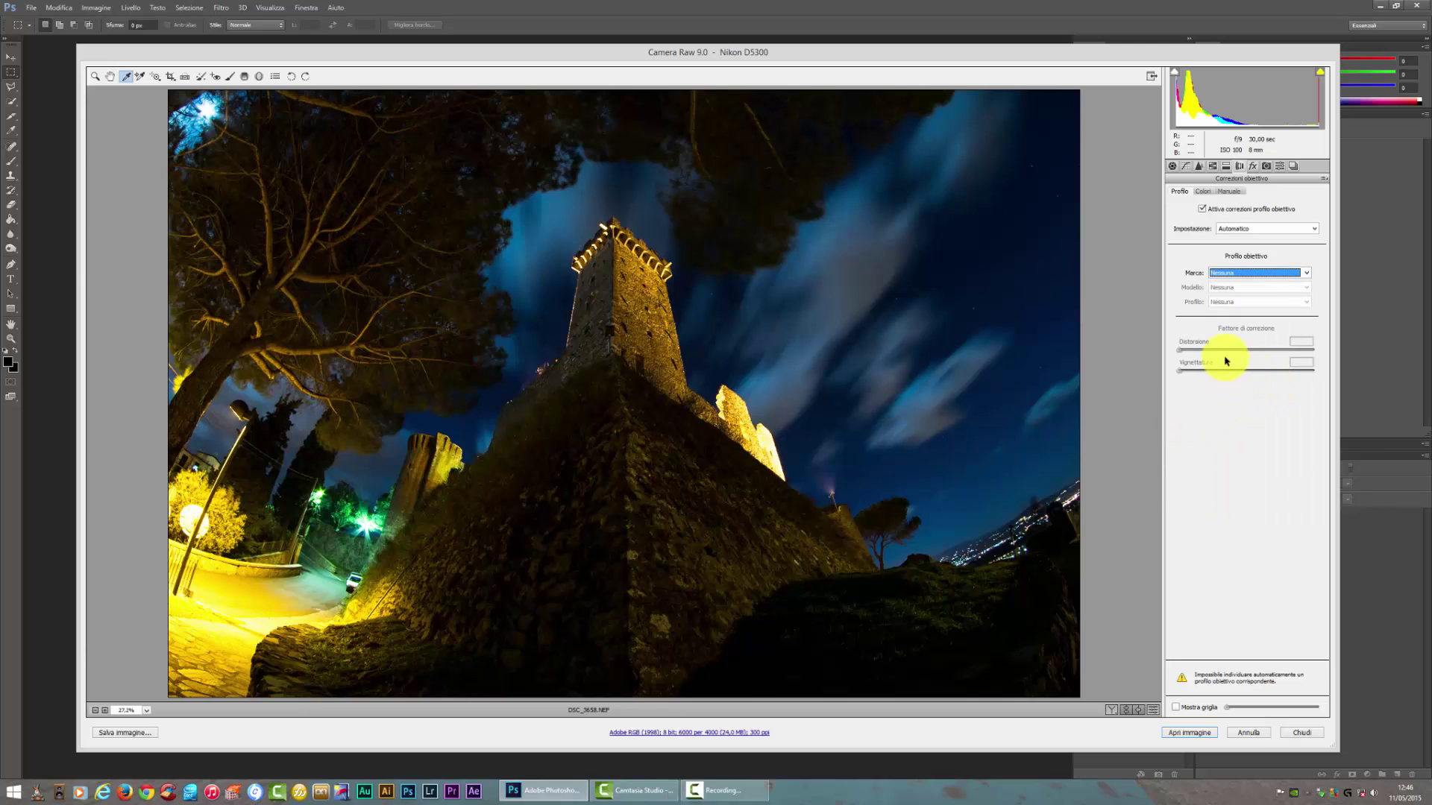
Toggle Remove Chromatic Aberration on and back off, then go to the Effects panel.
click(1203, 191)
click(1227, 209)
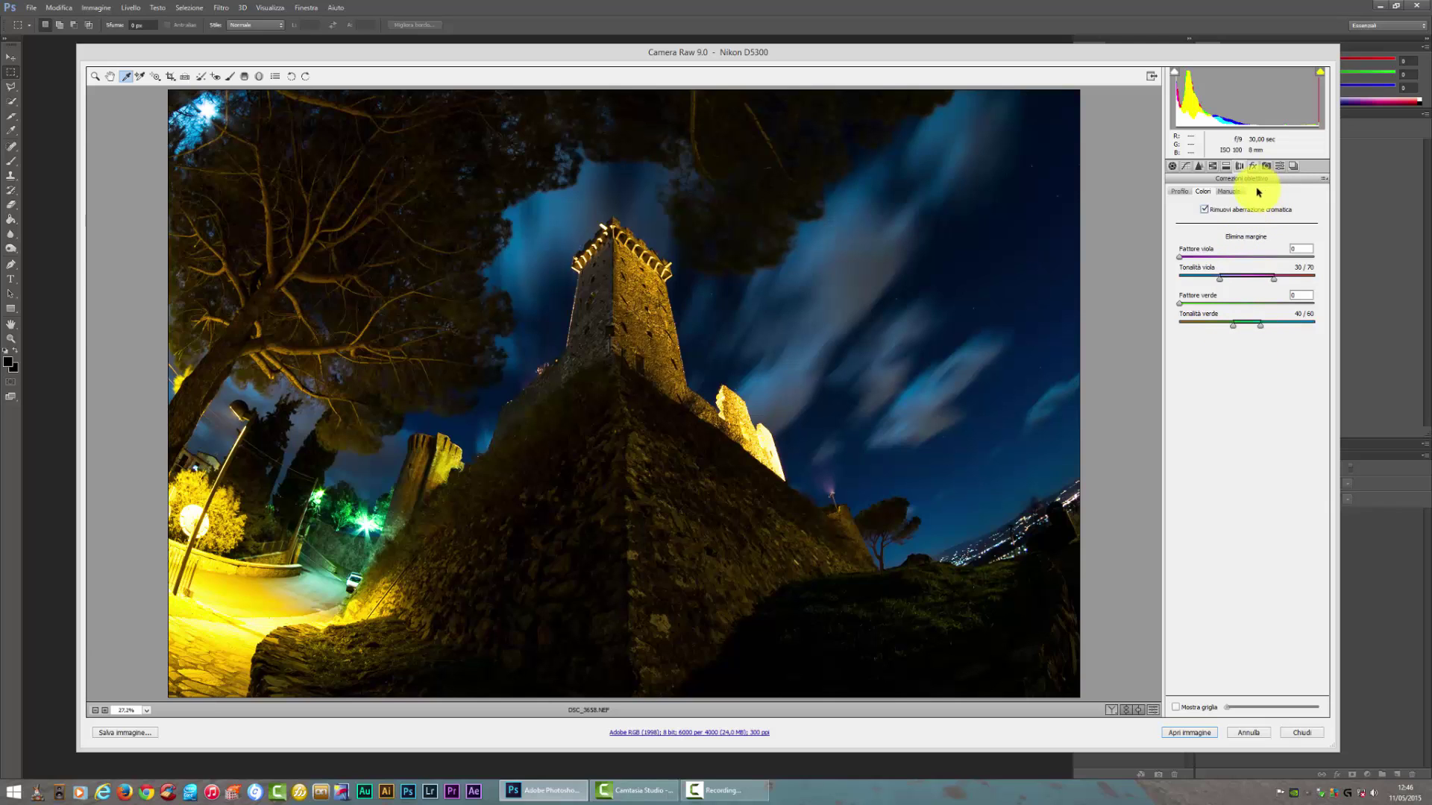
click(1213, 211)
click(1253, 165)
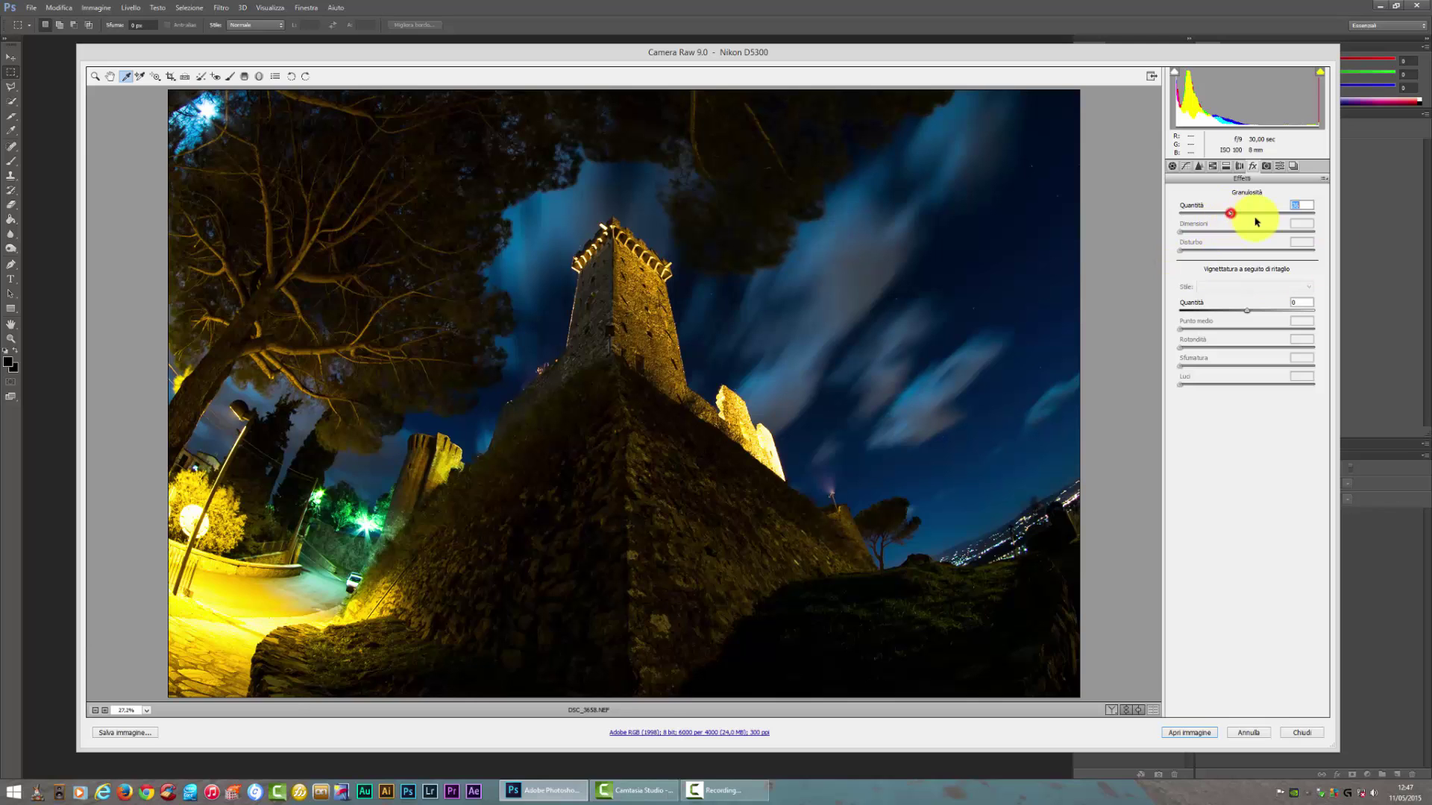
Reset Grain Amount to 0 and set Post Crop Vignetting Amount to -20, then open Camera Calibration.
drag(1257, 221, 1276, 214)
double_click(1273, 214)
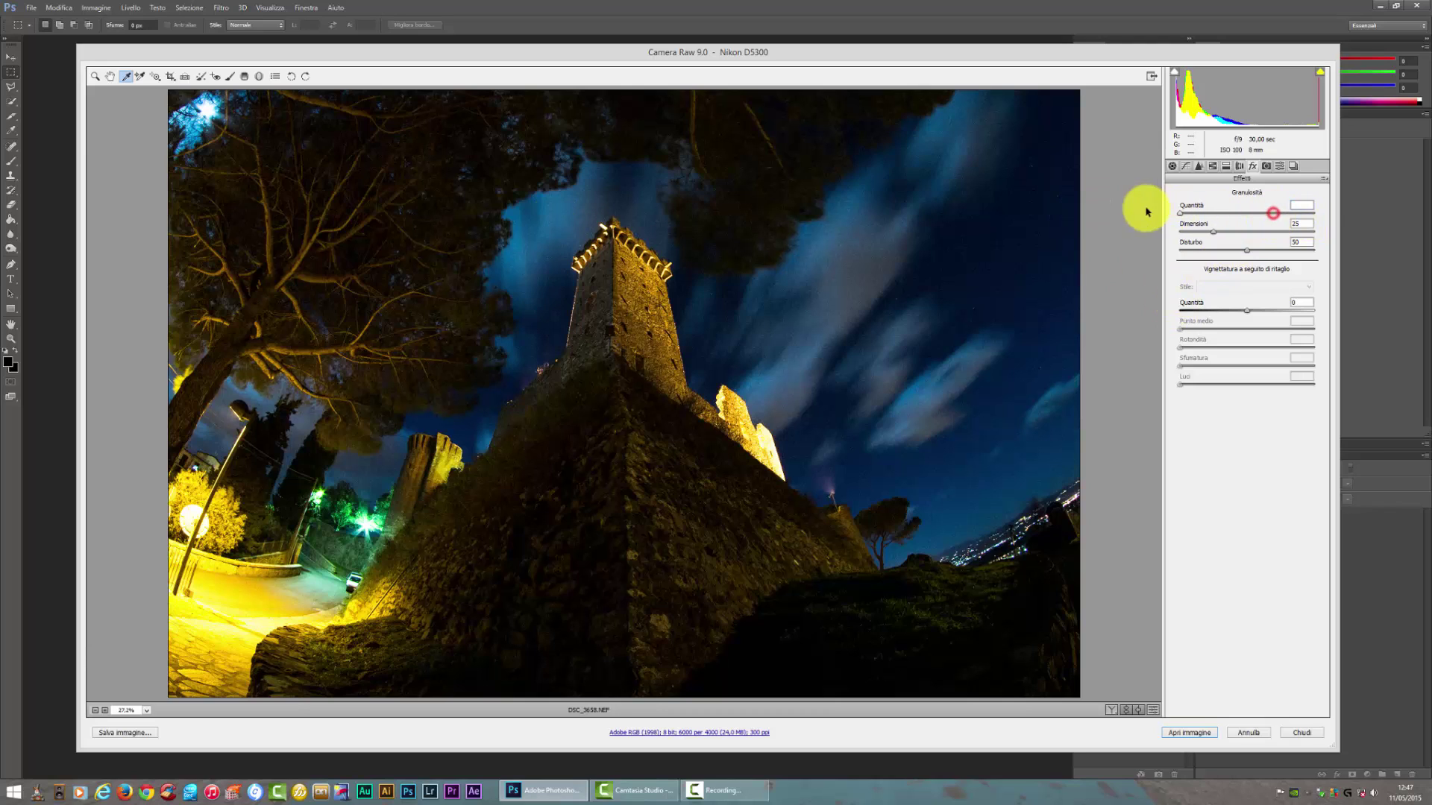
click(1300, 305)
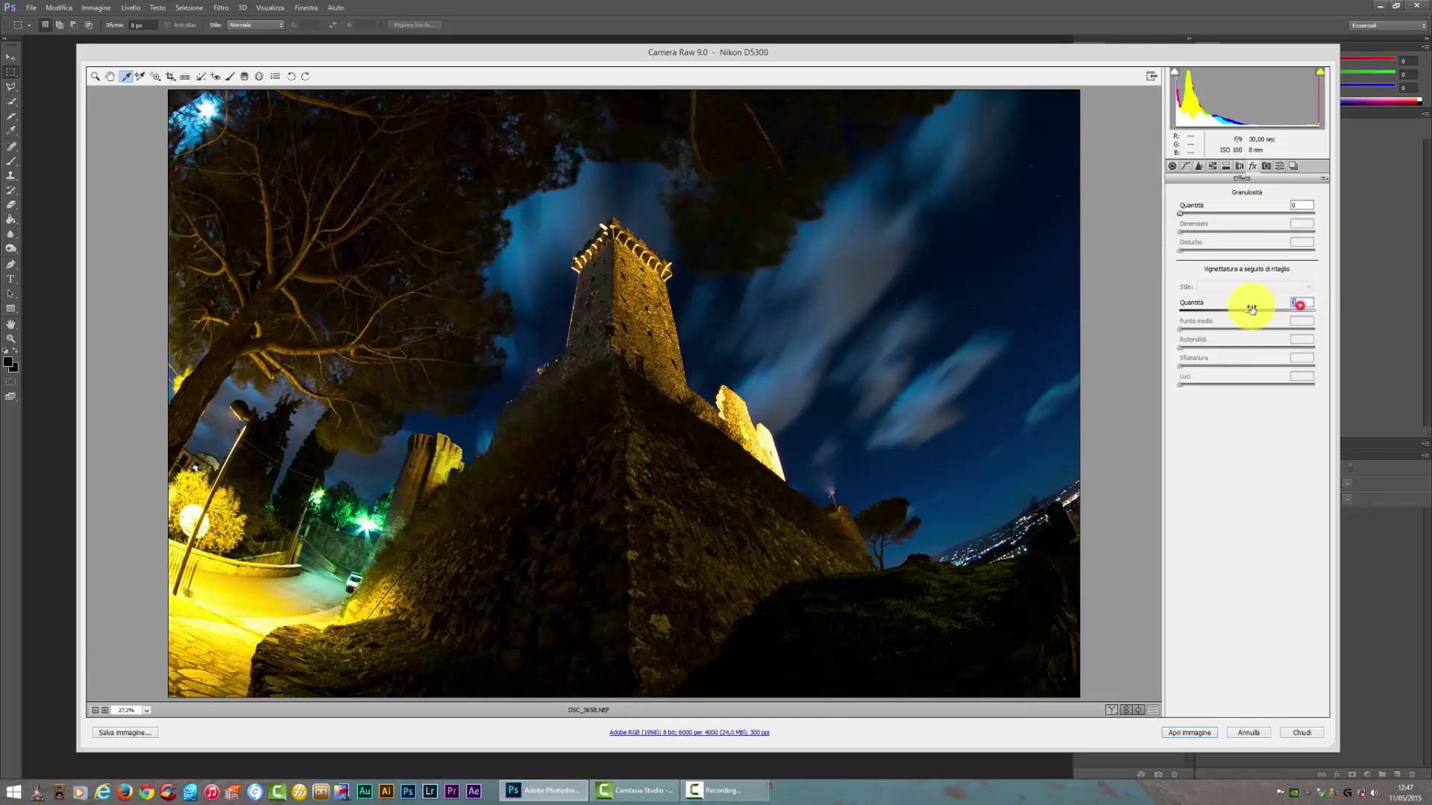
text(20)
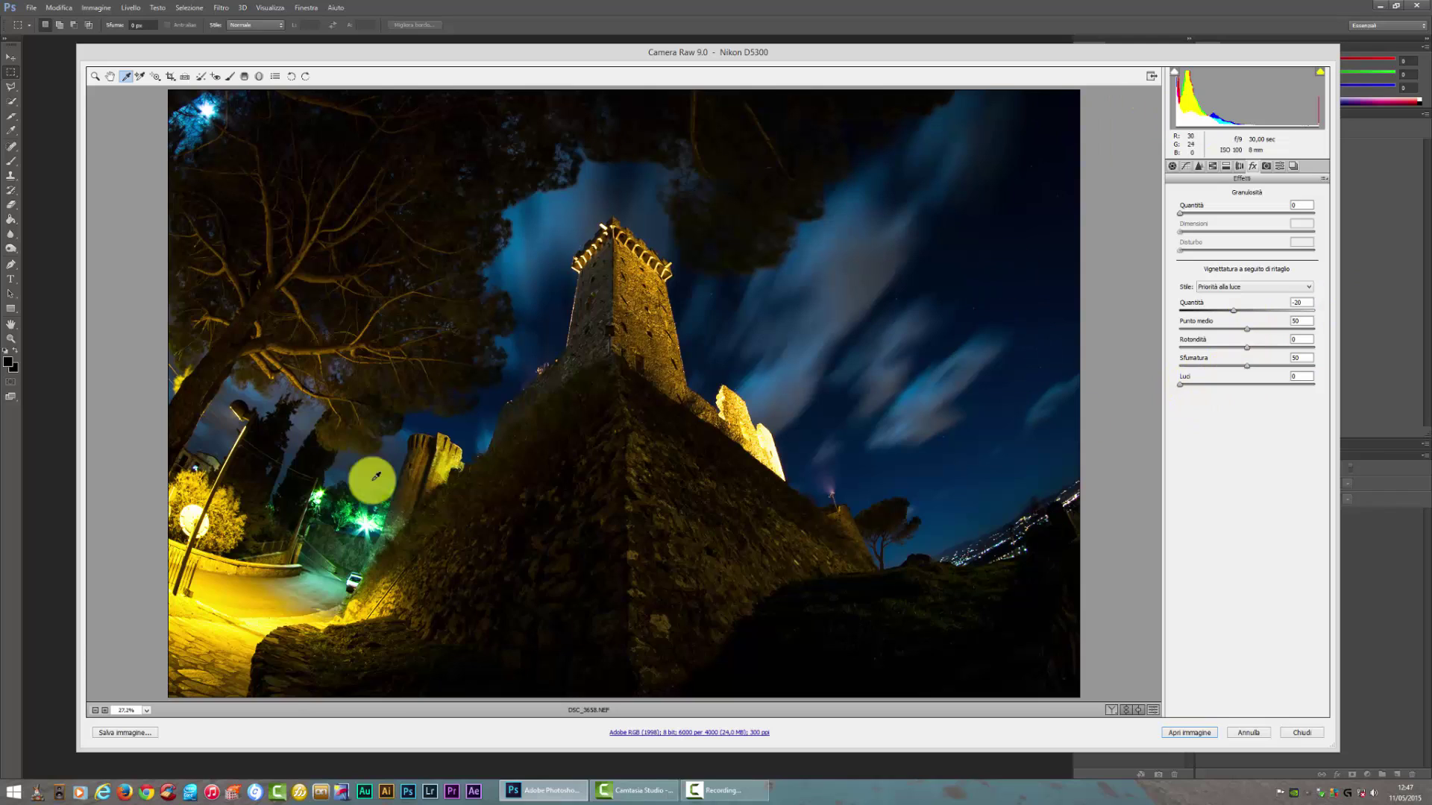
click(1268, 166)
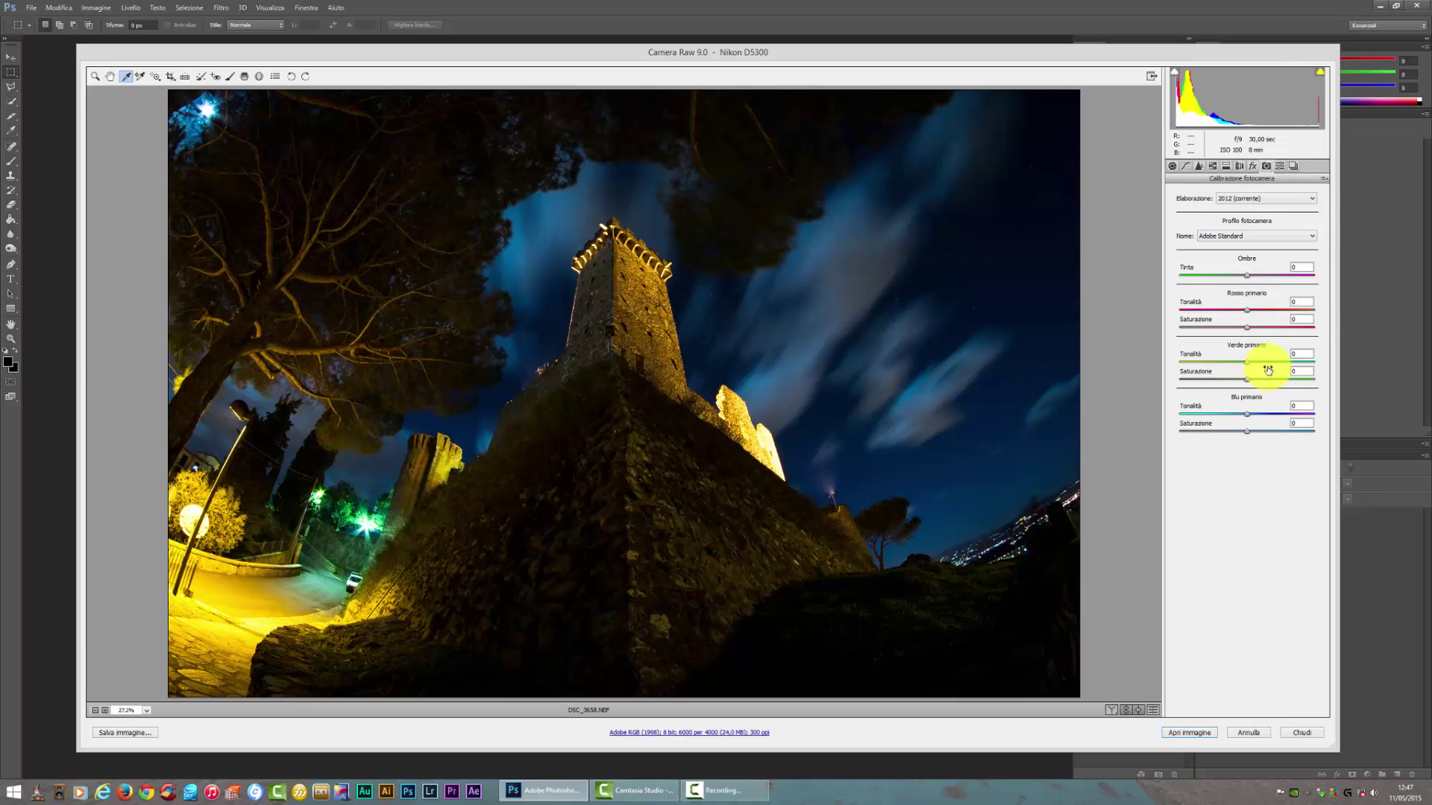
Glance at Presets, return to Basic, and zoom in and out around the tower.
click(1283, 169)
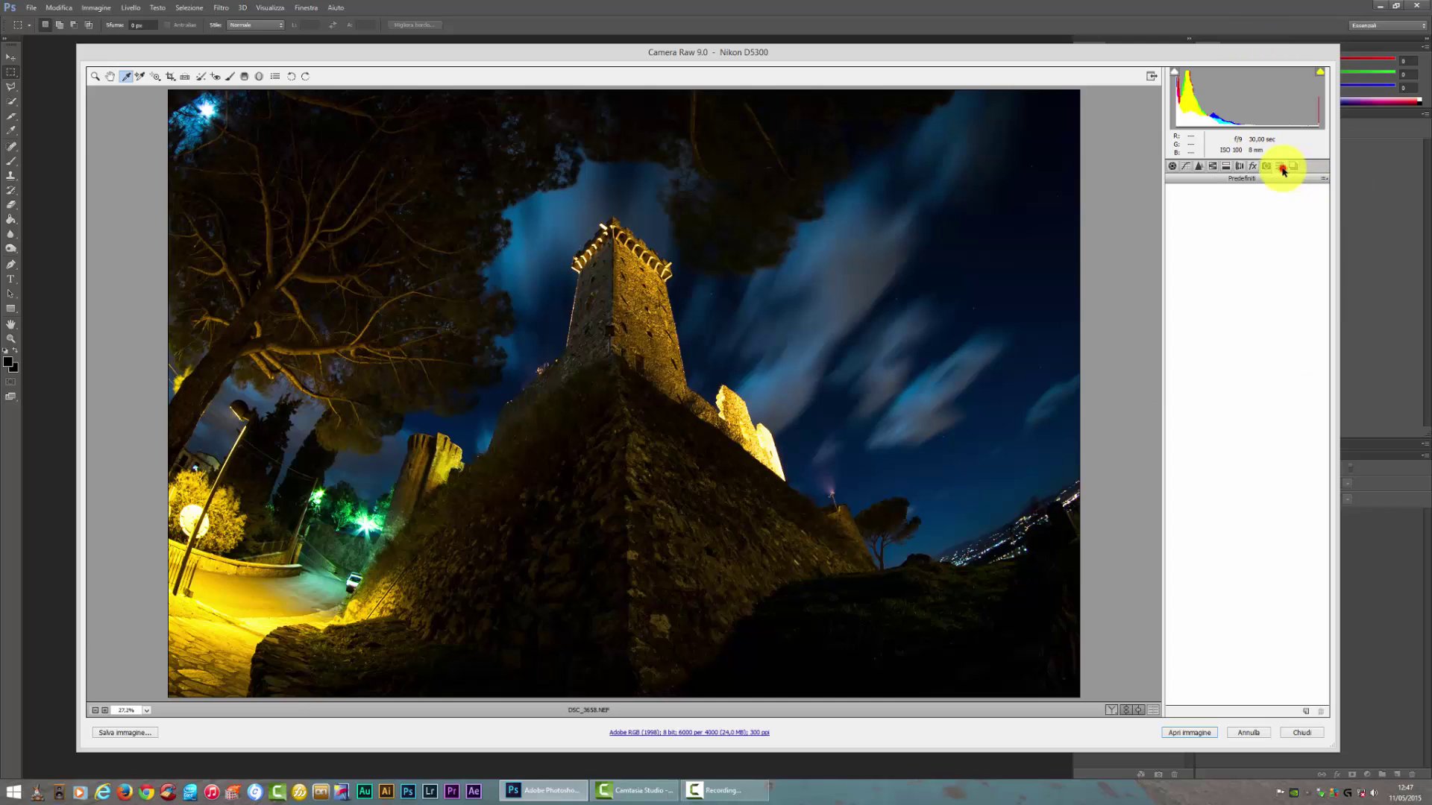
click(1173, 165)
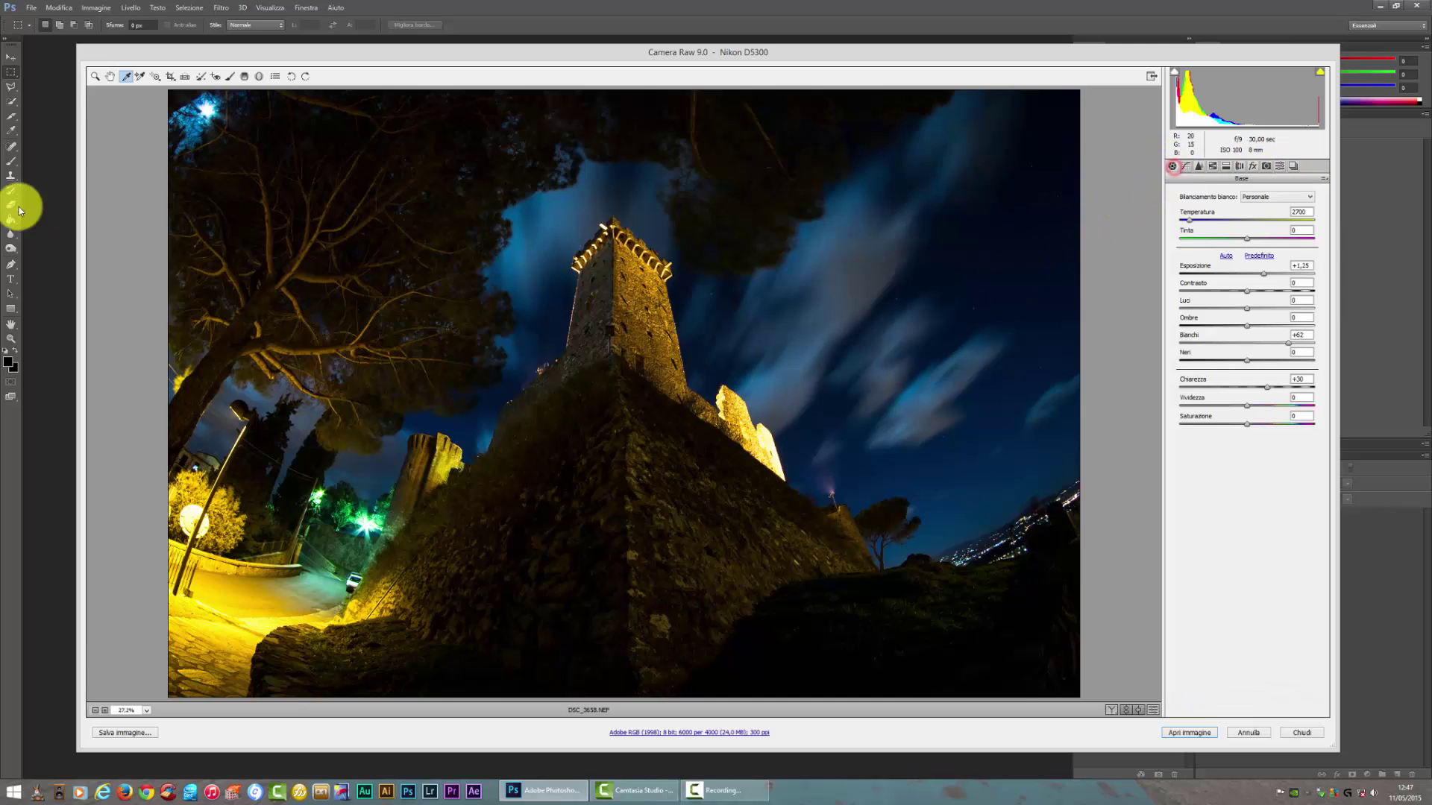
click(95, 76)
click(574, 352)
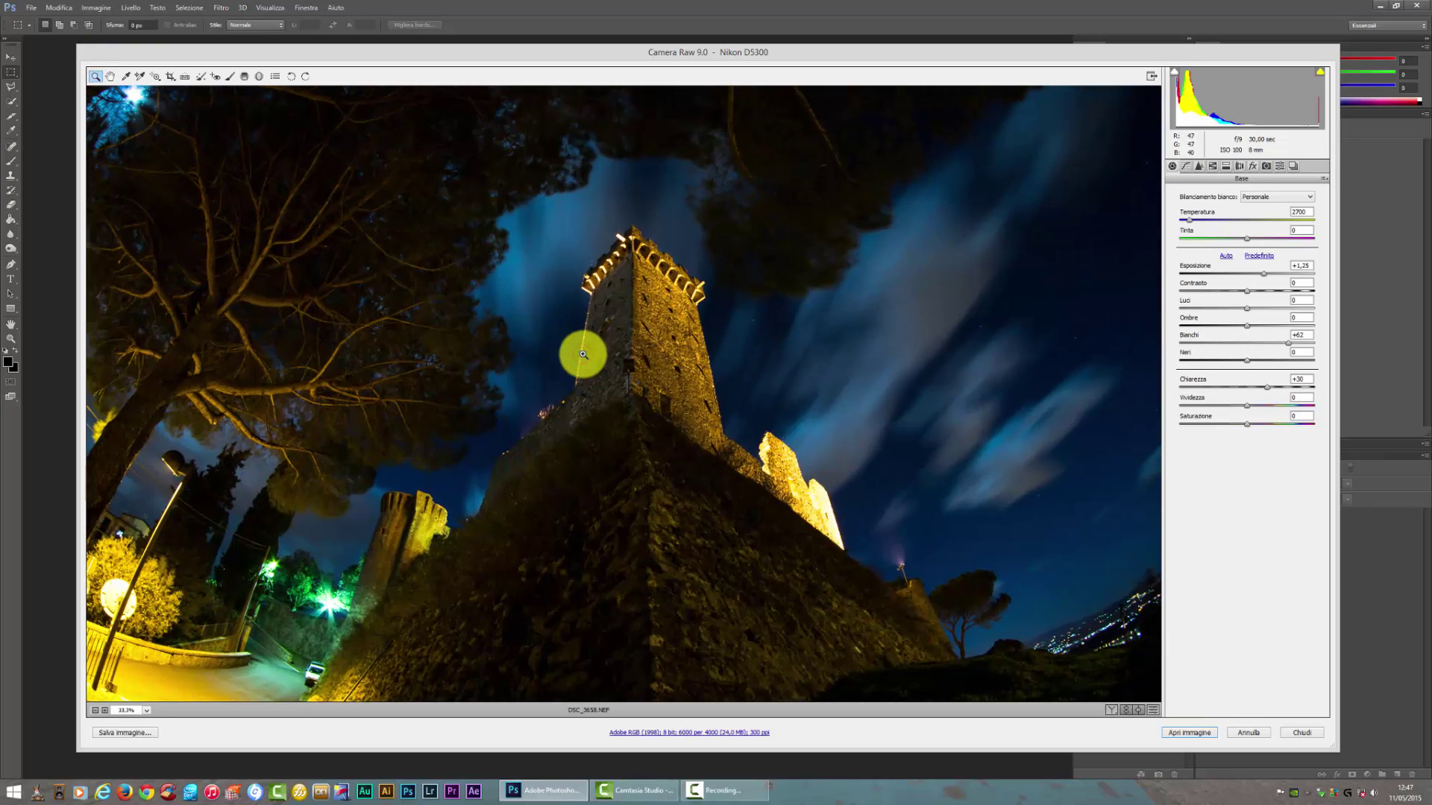
click(669, 326)
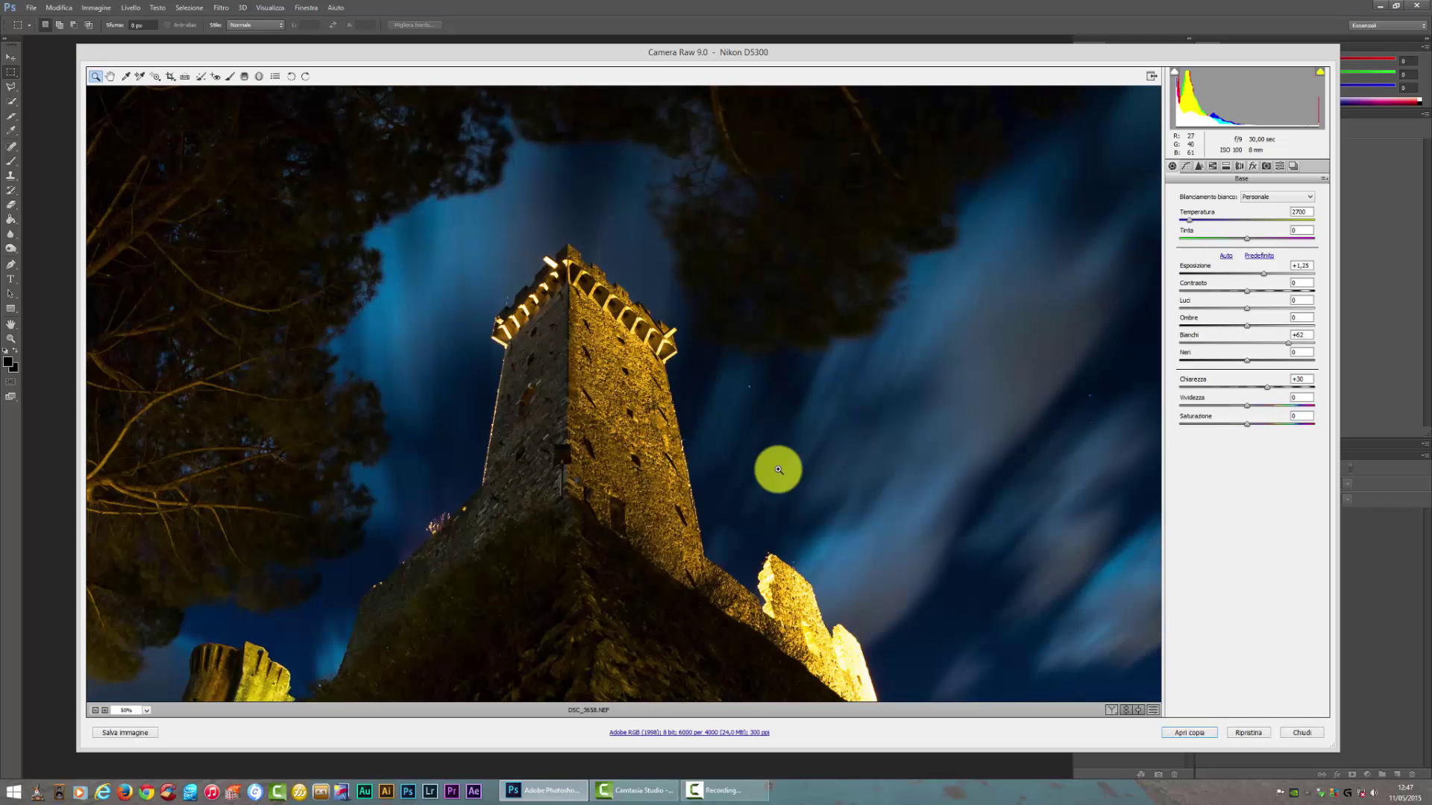
alt+click(778, 469)
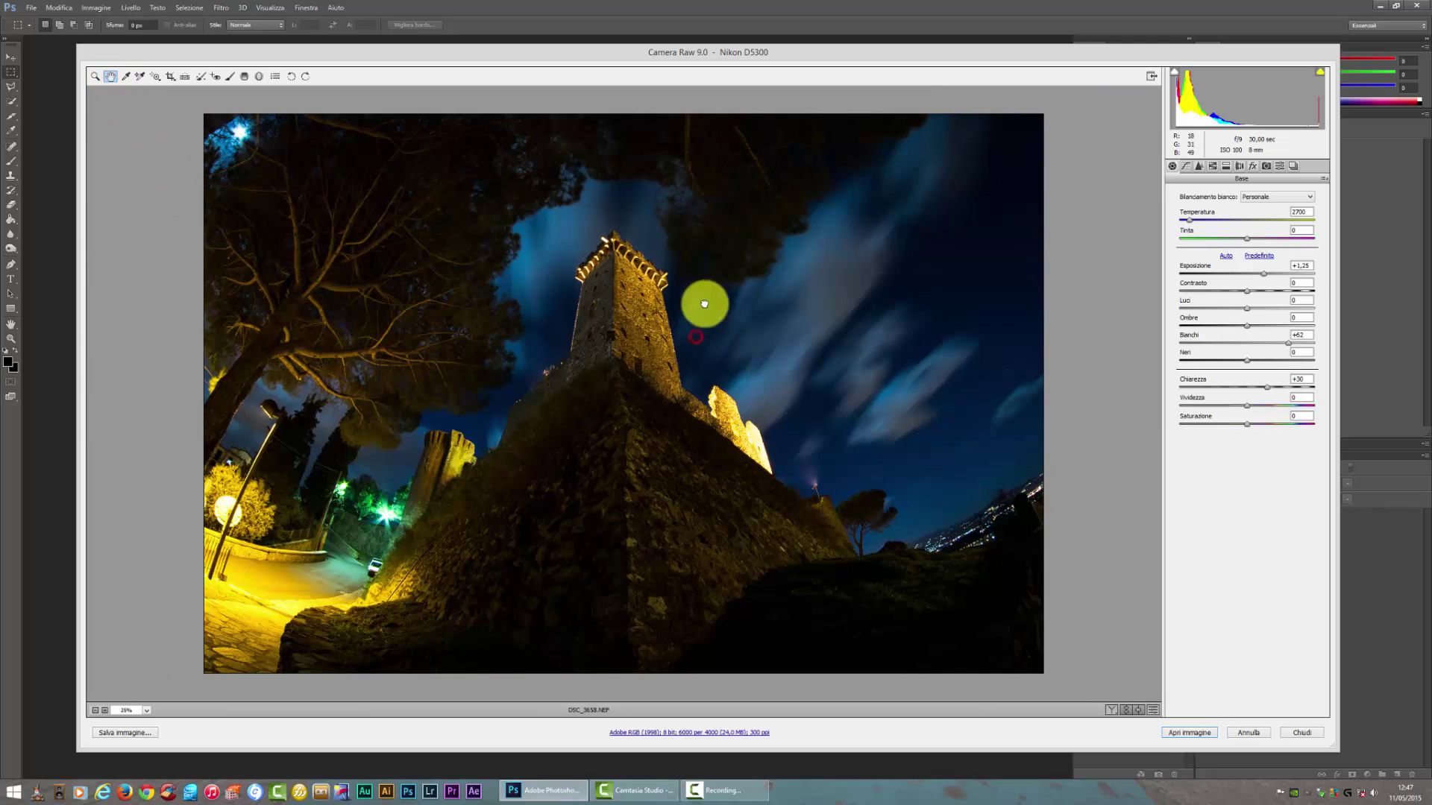
Zoom to 100% on the sky above the tower and pan around the floodlit tower.
click(96, 77)
click(706, 310)
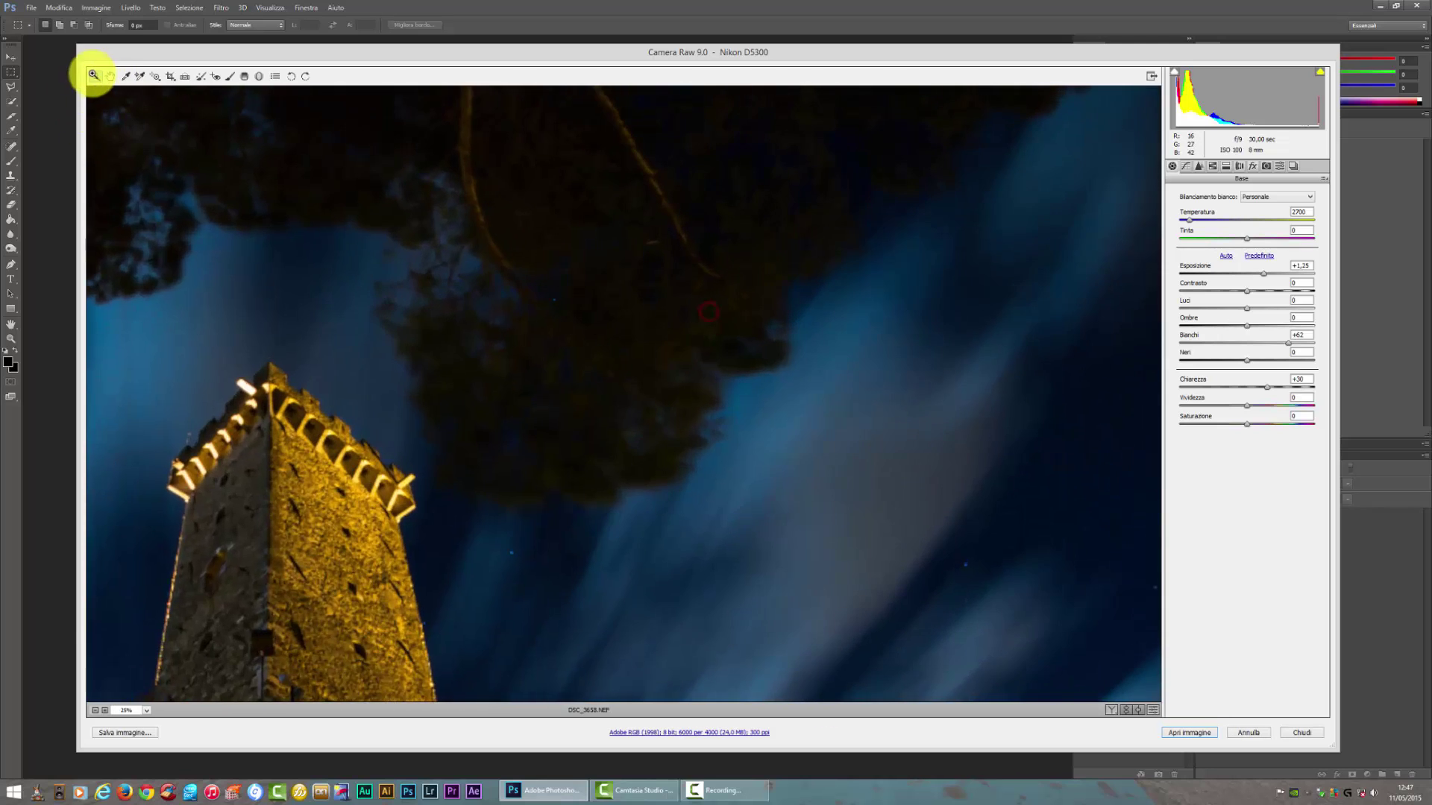
double_click(96, 76)
click(110, 76)
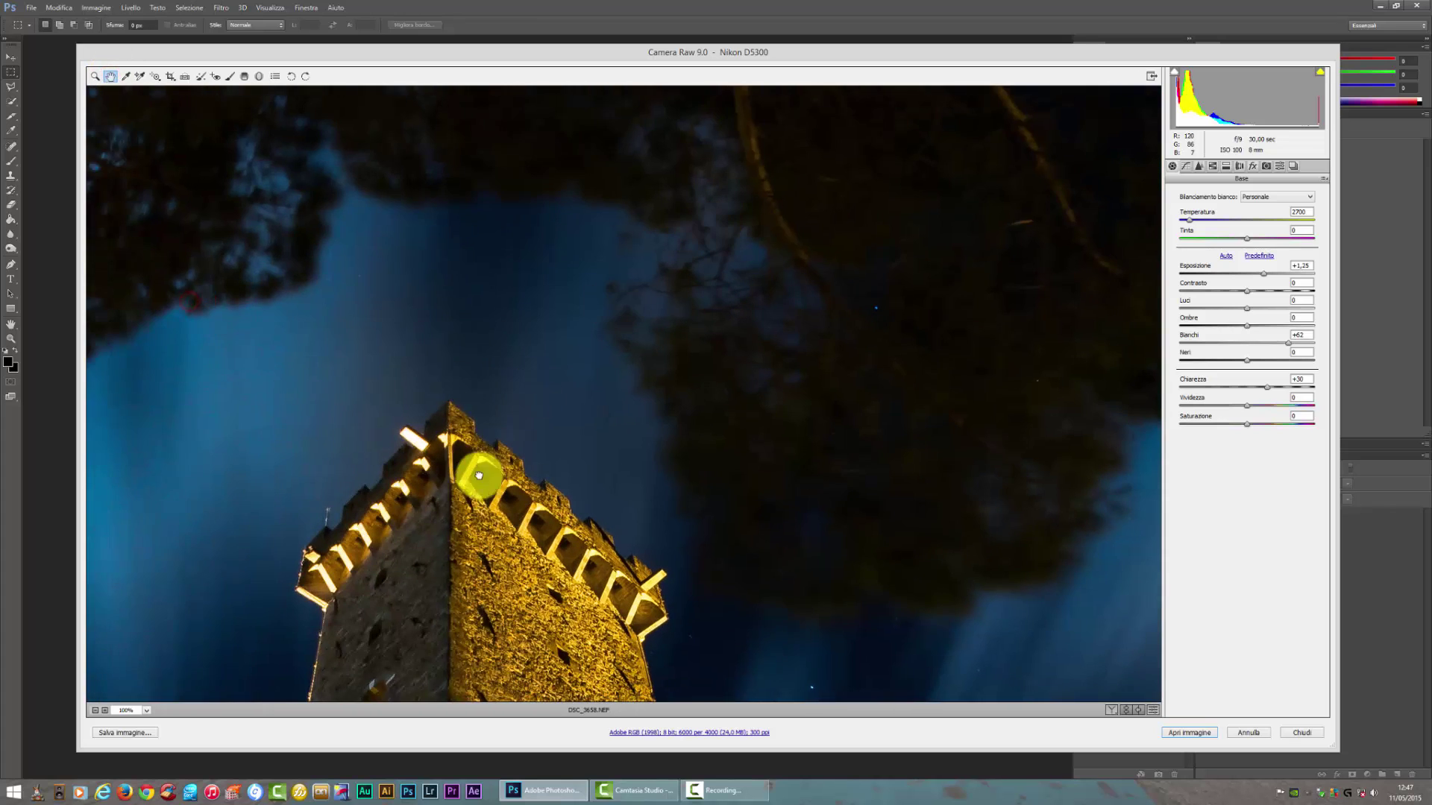
drag(480, 473, 655, 200)
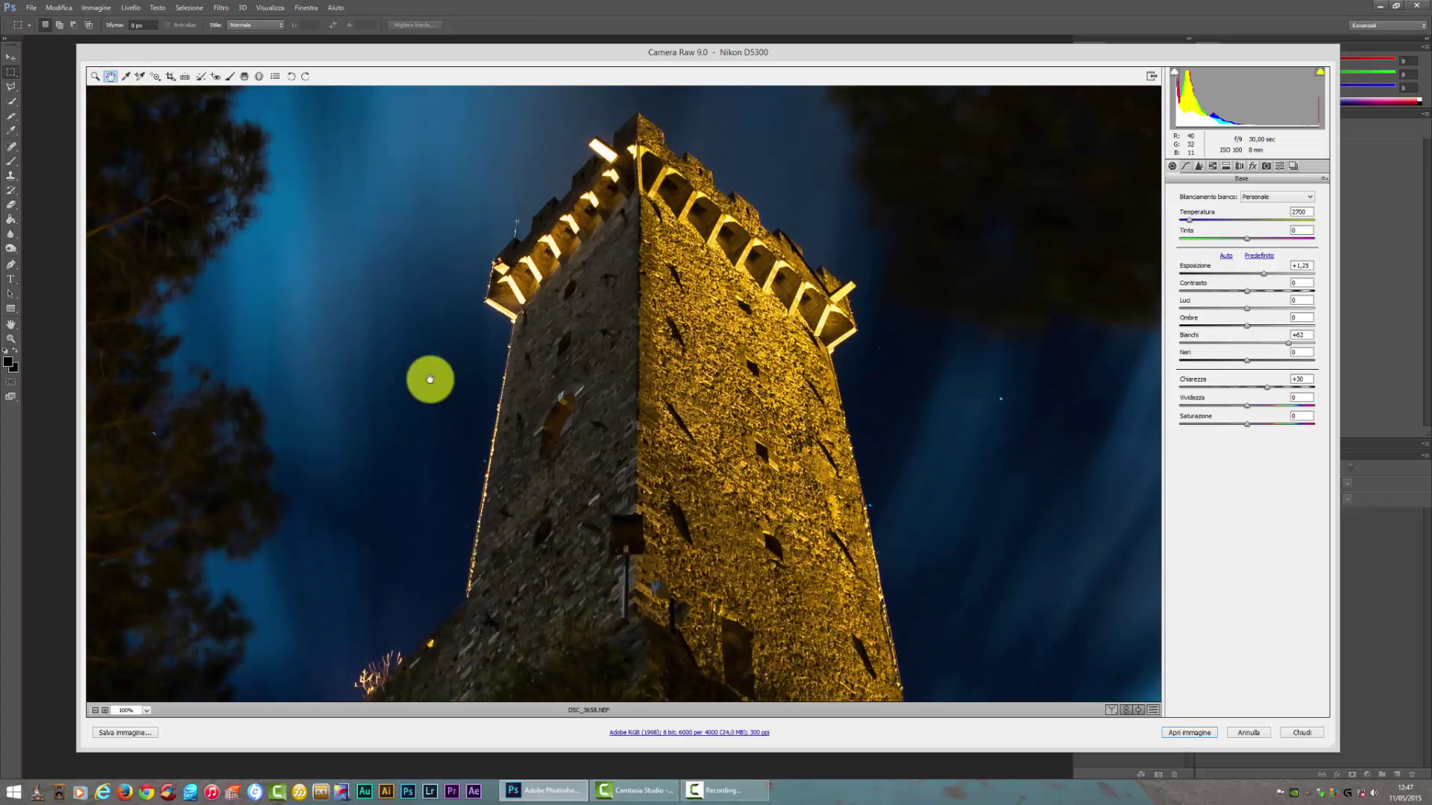
drag(428, 378, 622, 530)
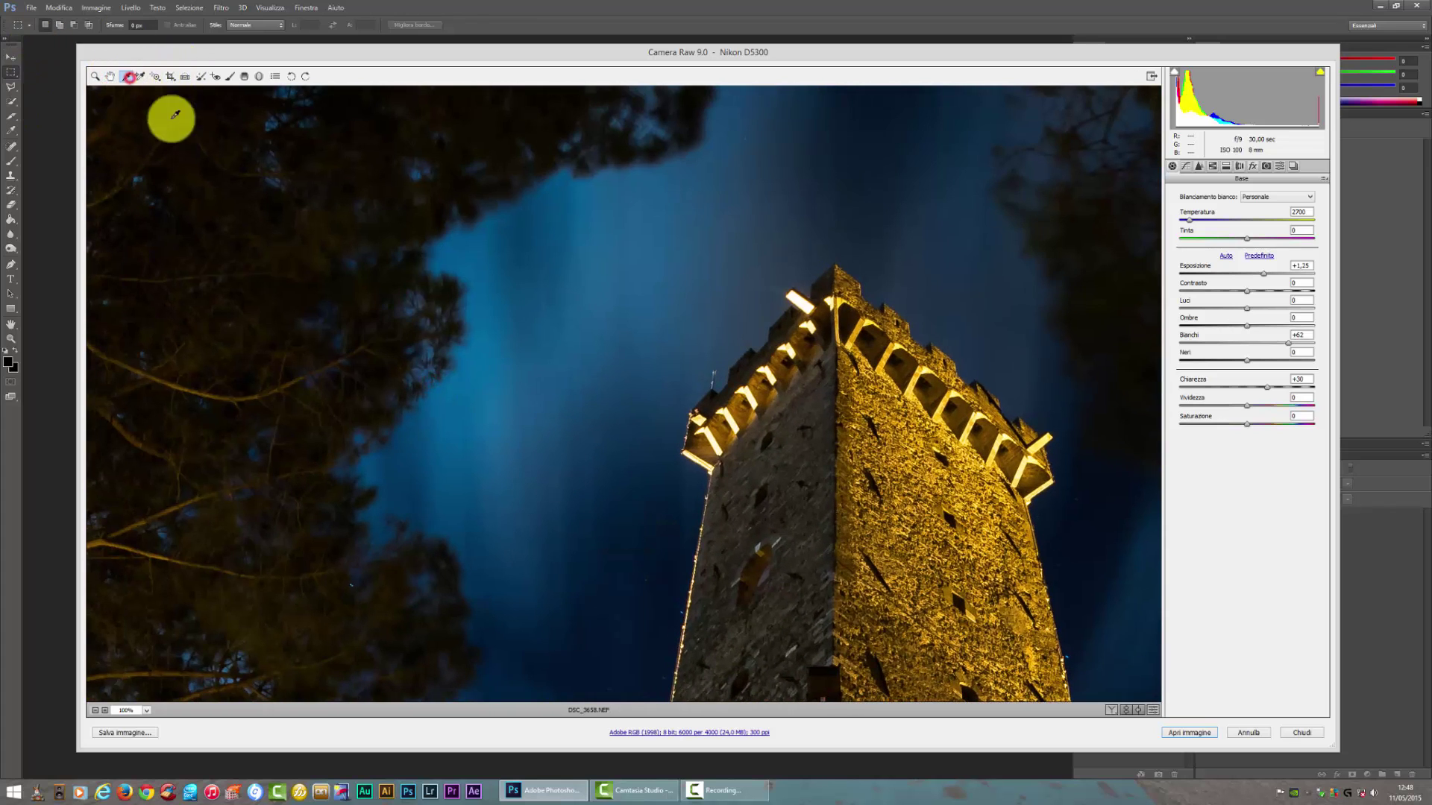
Heal a blemish in the sky left of the tower with Spot Removal.
click(200, 76)
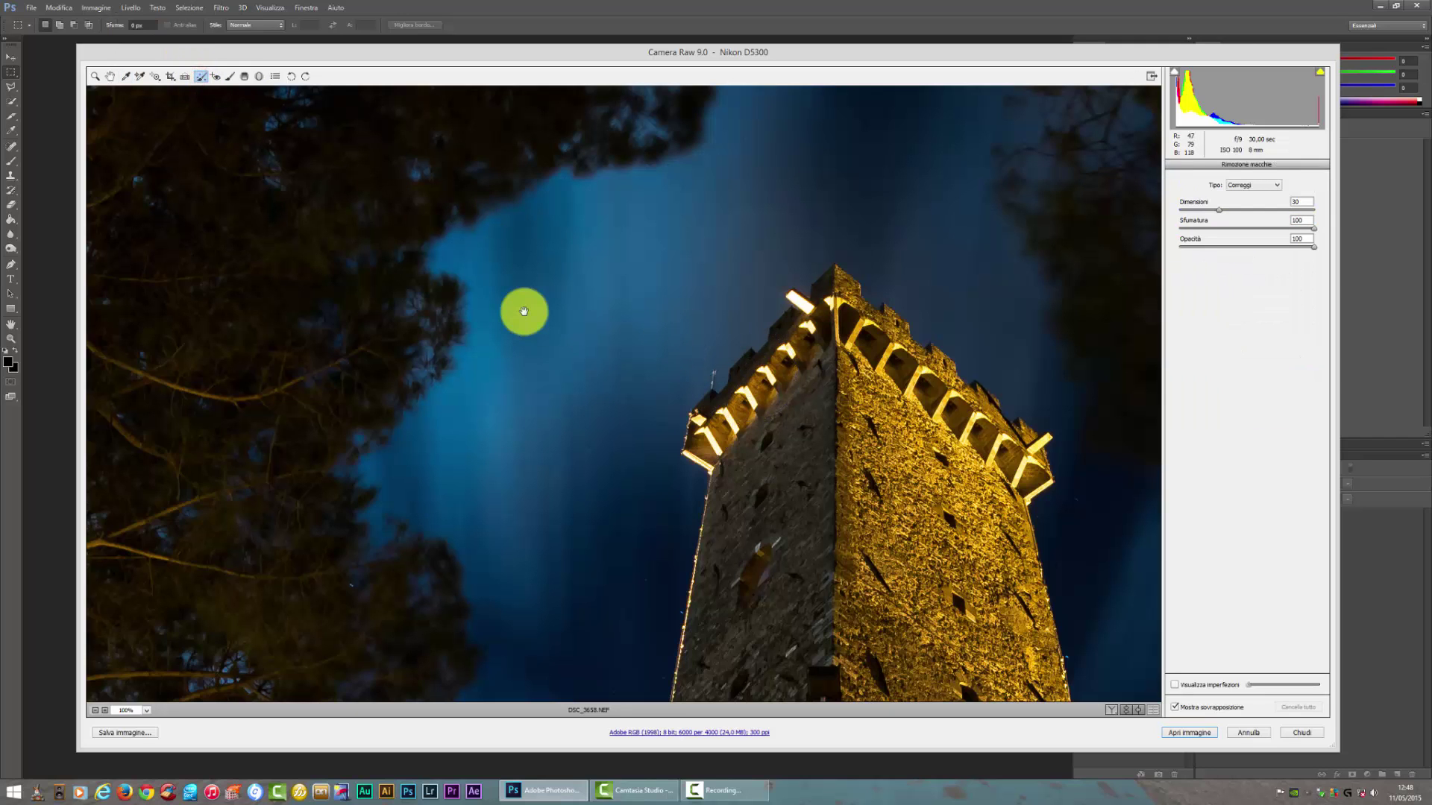
drag(674, 495, 754, 495)
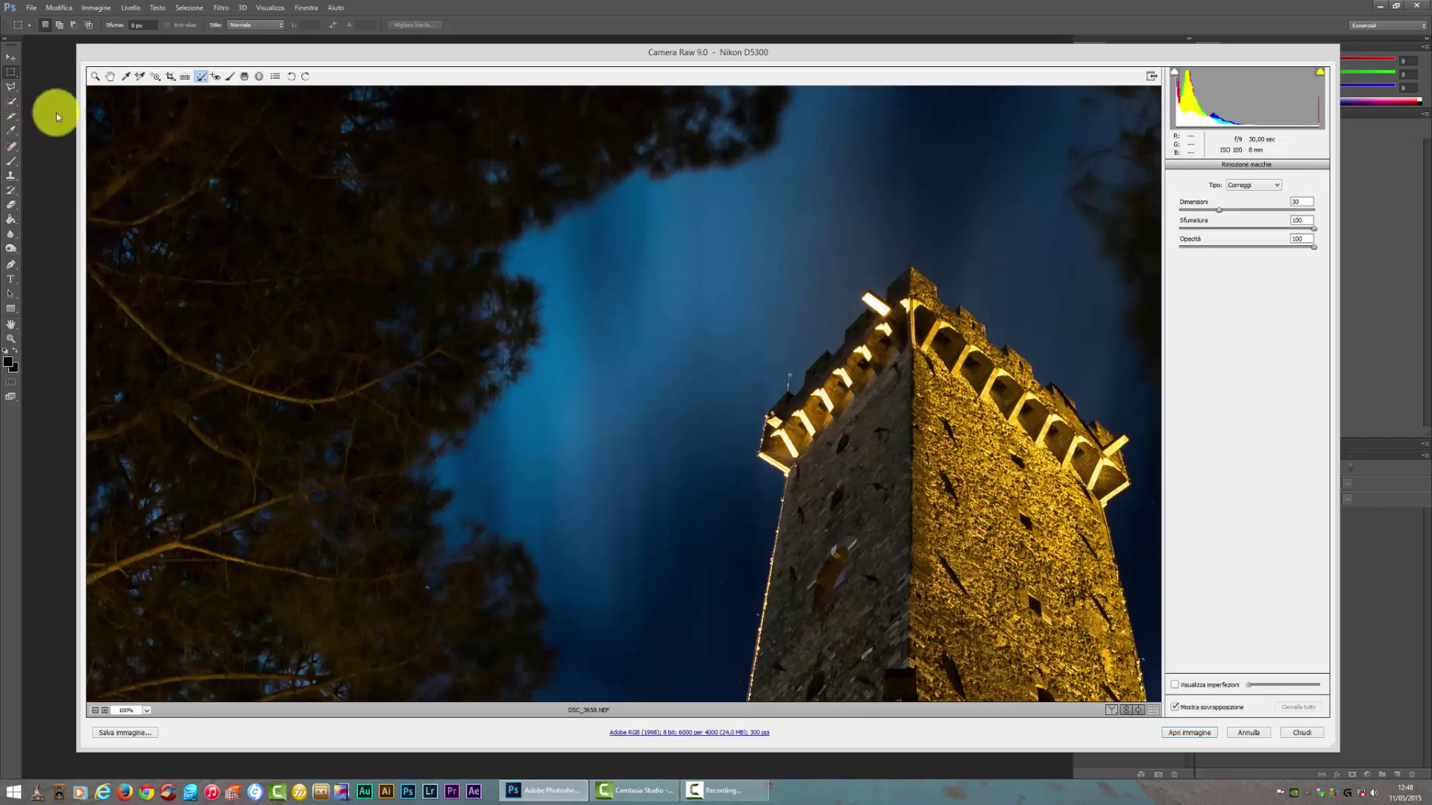
mouse_move(762, 343)
mouse_down()
mouse_move(396, 515)
mouse_move(441, 298)
mouse_up()
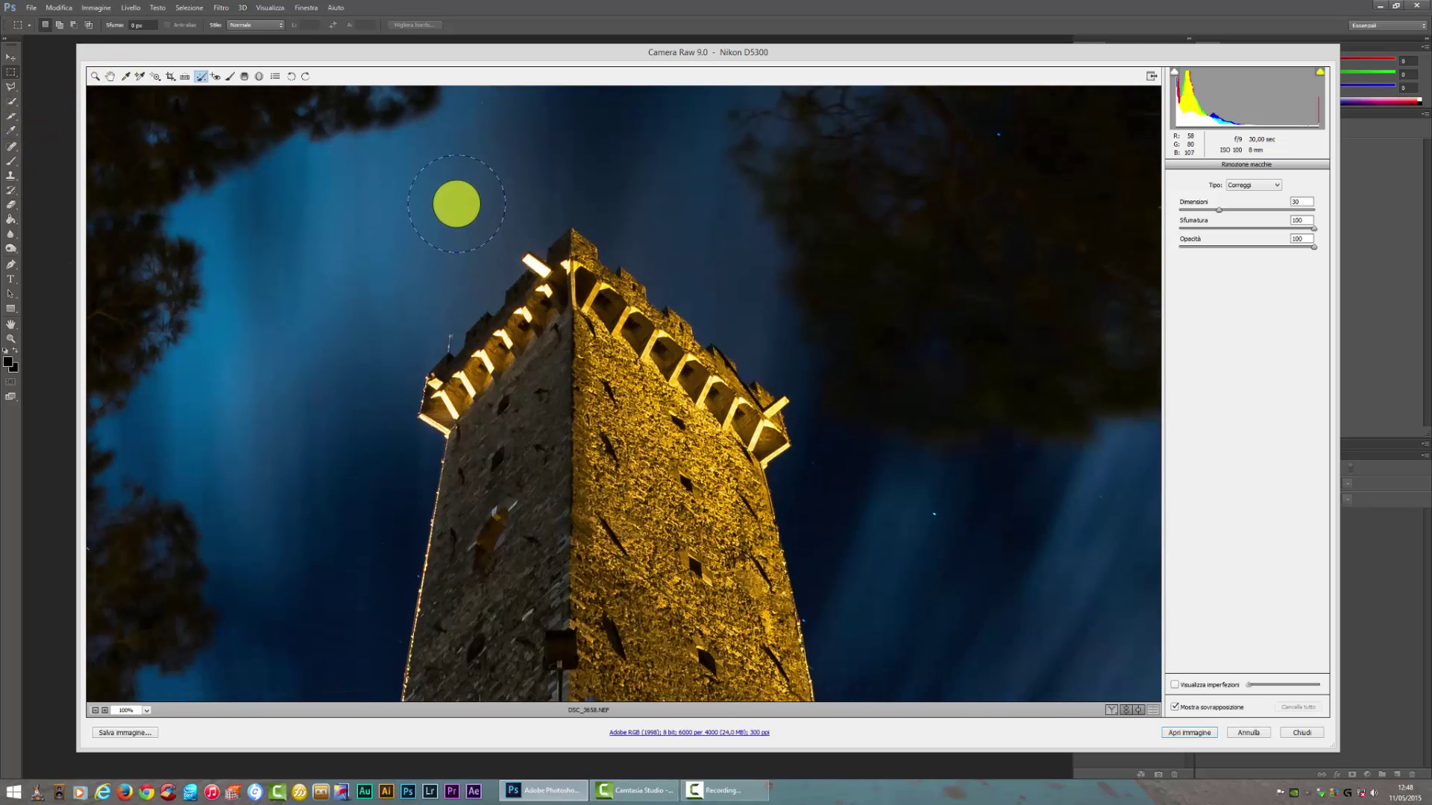
drag(456, 204, 608, 326)
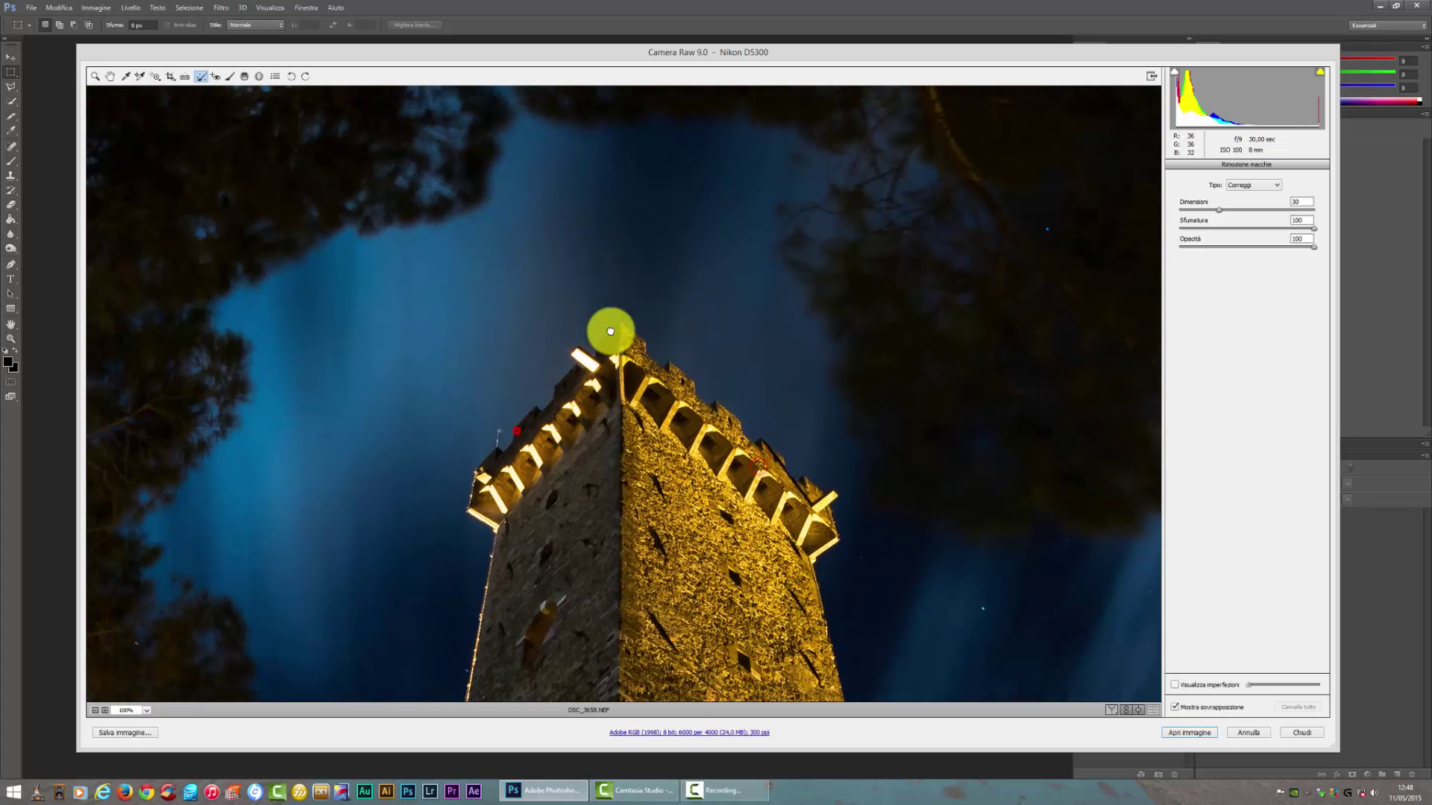
click(463, 286)
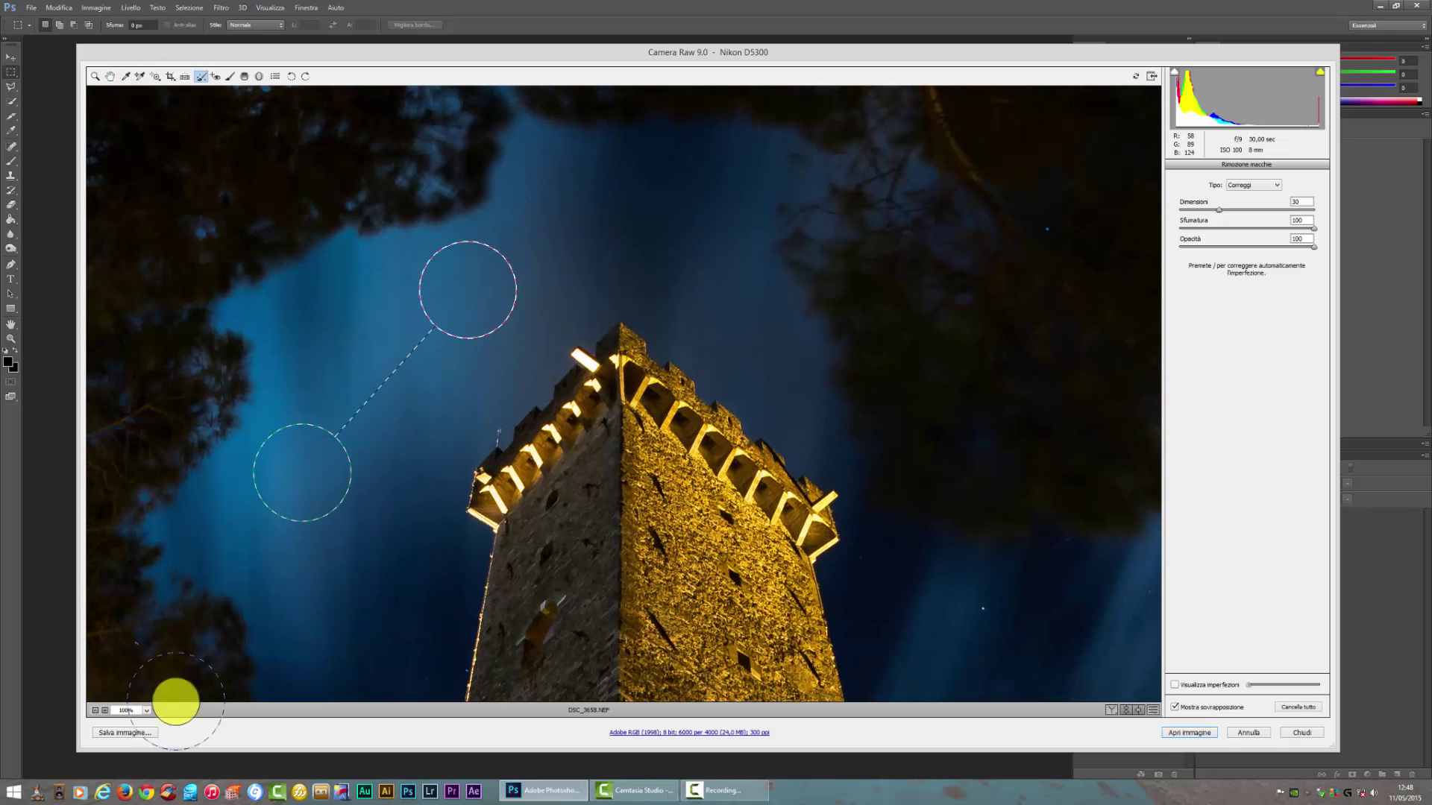
Fit the whole photo in the preview and return to the White Balance tool with the Basic panel.
click(147, 710)
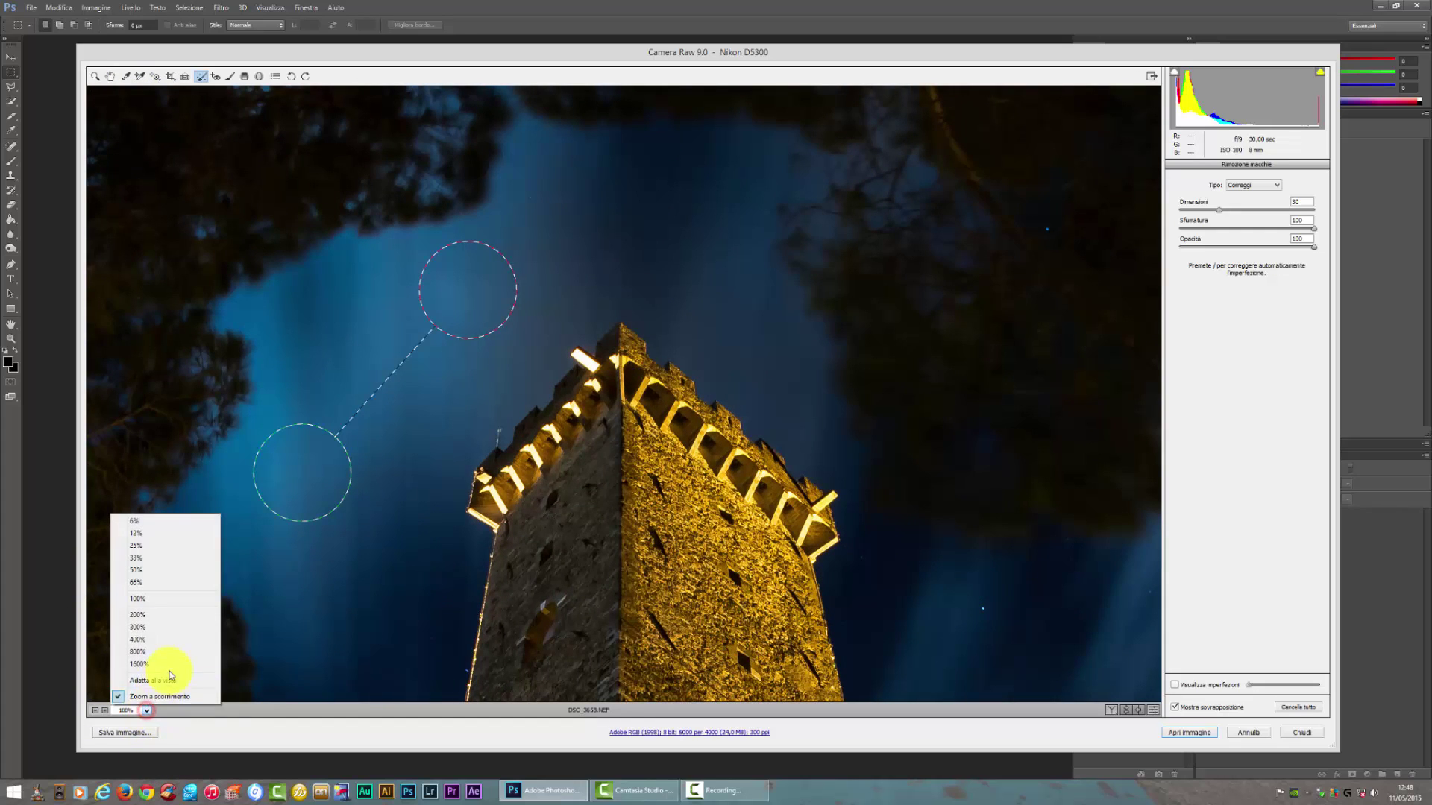
click(159, 677)
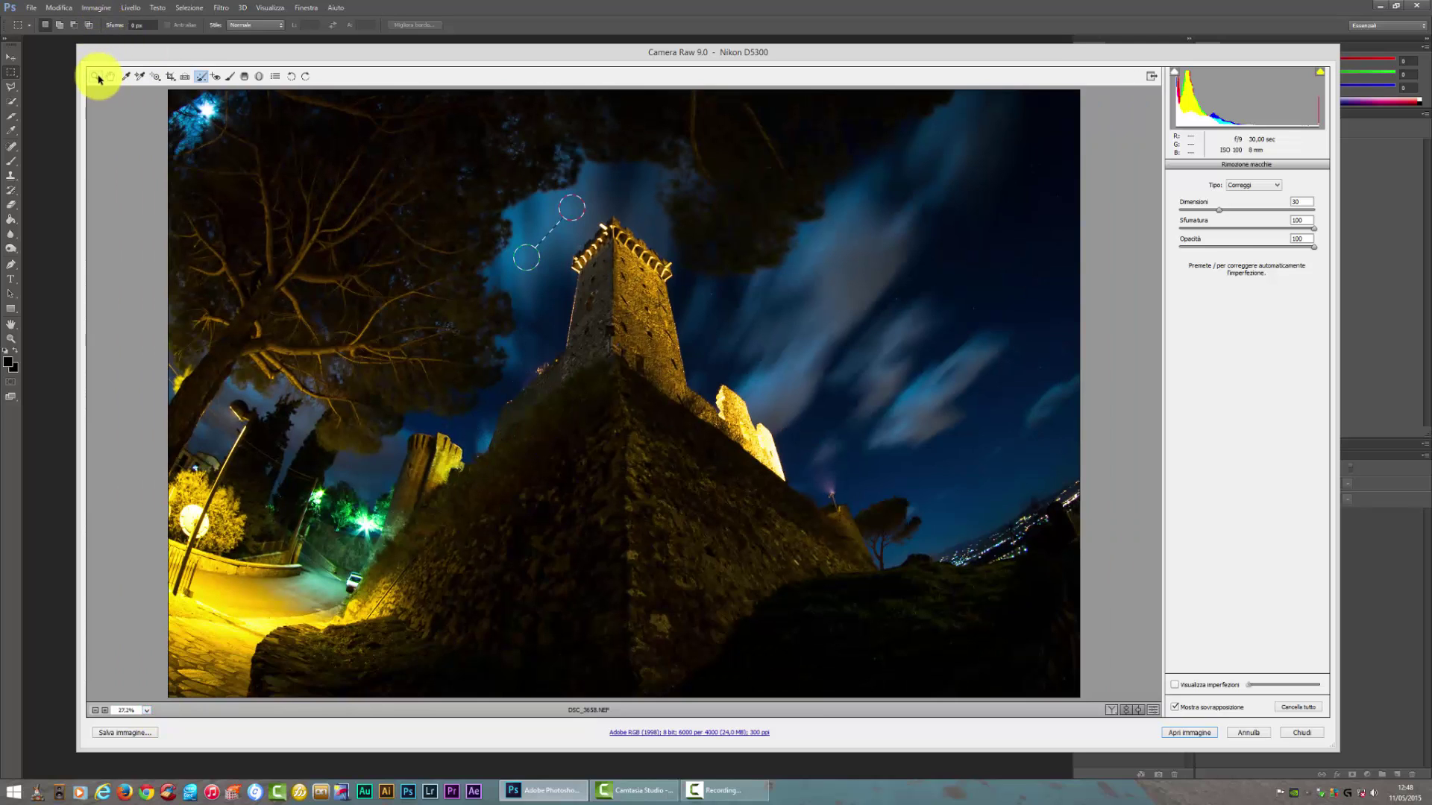
click(111, 77)
click(126, 76)
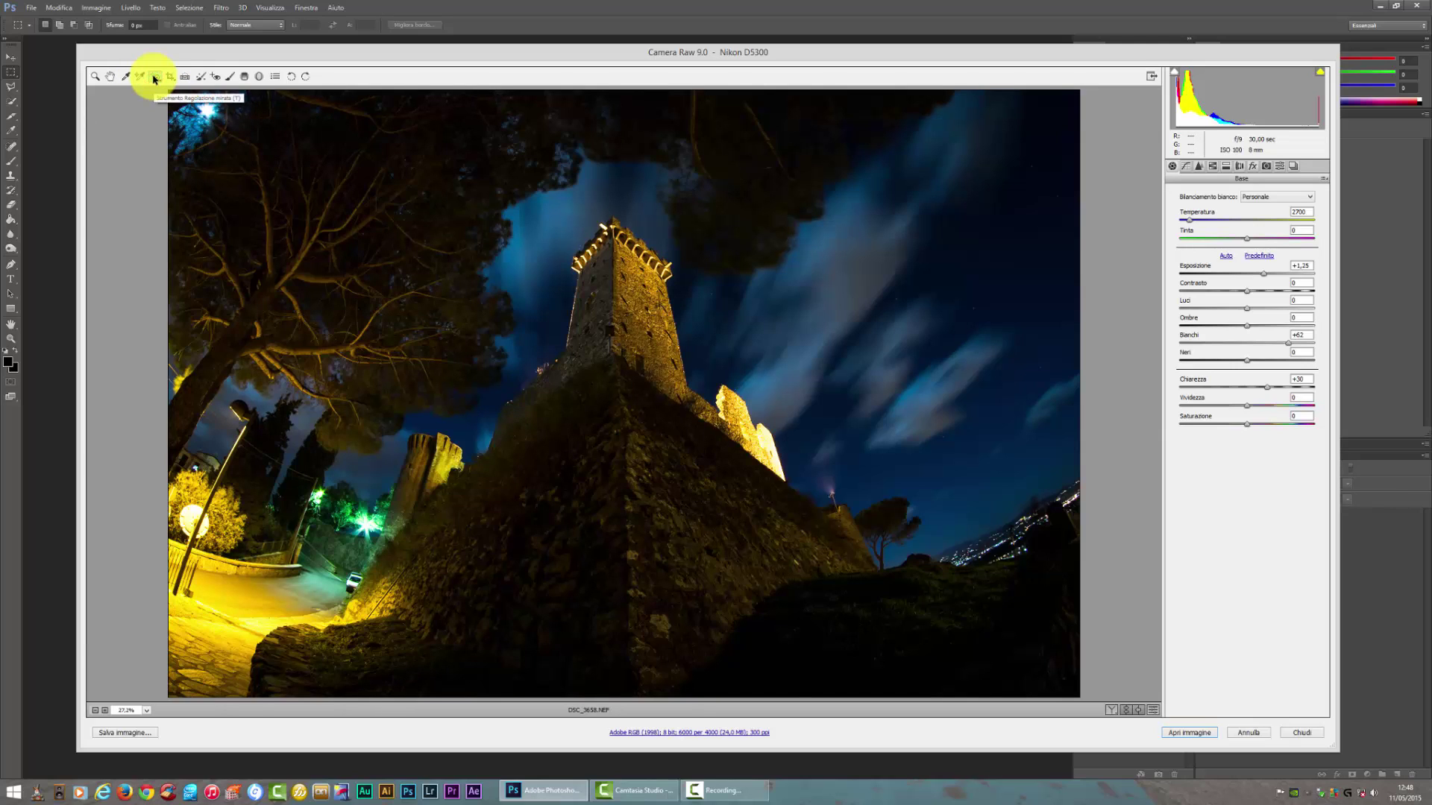
Boost the sky's saturation with the Targeted Adjustment tool, then return Blue saturation to 0.
click(155, 78)
click(155, 78)
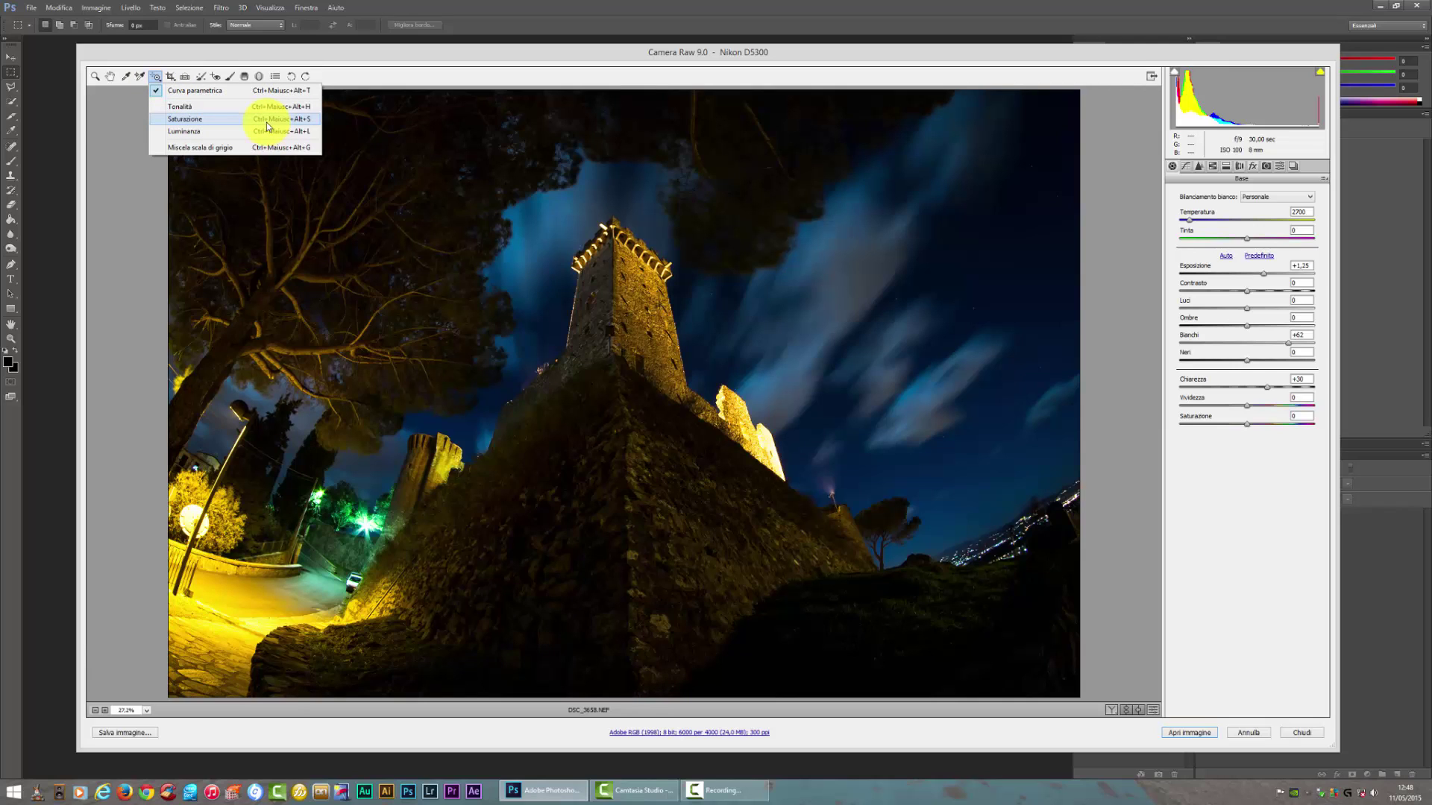
click(186, 119)
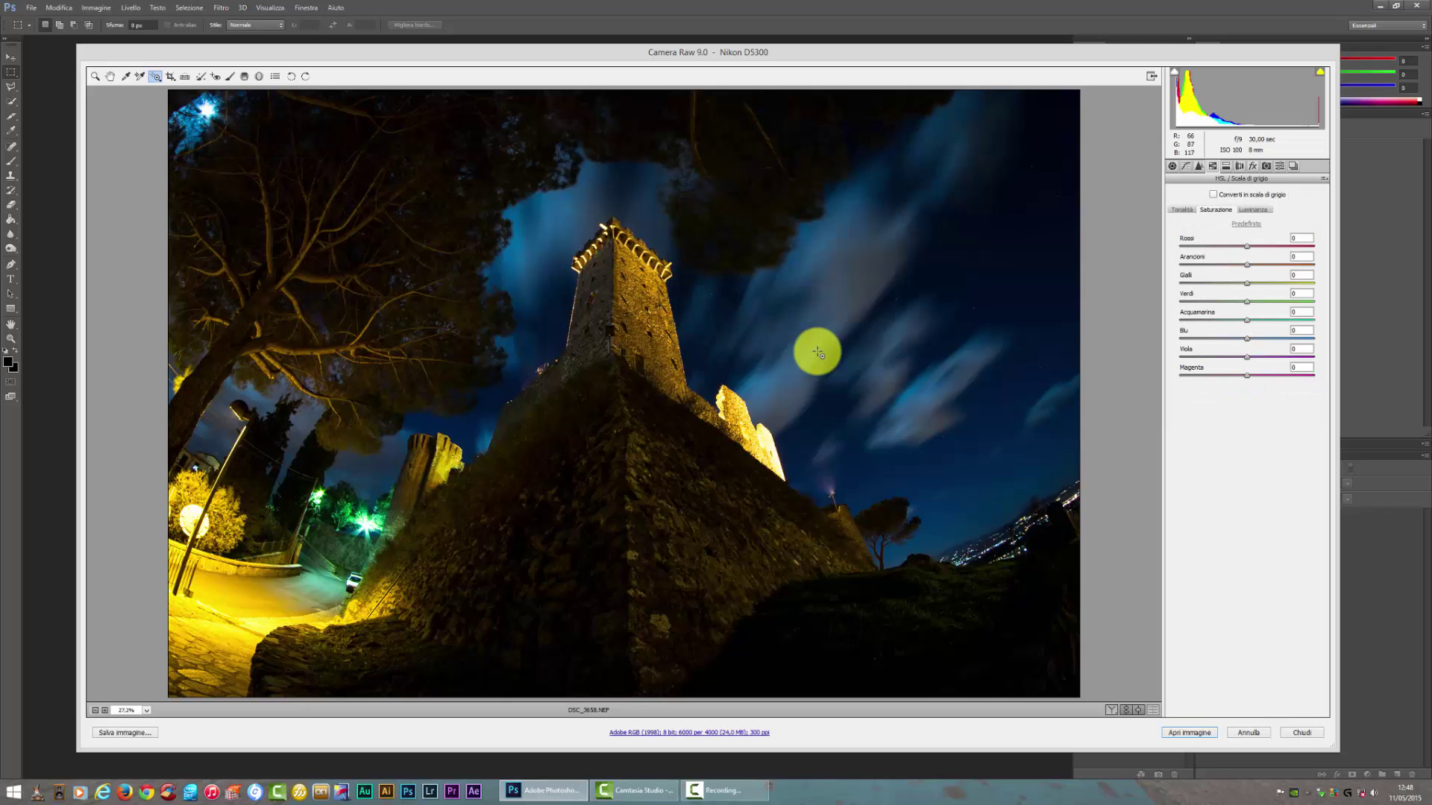
mouse_move(813, 365)
mouse_down()
mouse_move(824, 325)
mouse_move(825, 358)
mouse_move(742, 358)
mouse_move(748, 291)
mouse_move(751, 438)
mouse_move(754, 291)
mouse_move(766, 408)
mouse_move(741, 415)
mouse_move(760, 454)
mouse_move(681, 499)
mouse_move(690, 457)
mouse_move(678, 508)
mouse_move(649, 537)
mouse_move(656, 440)
mouse_up()
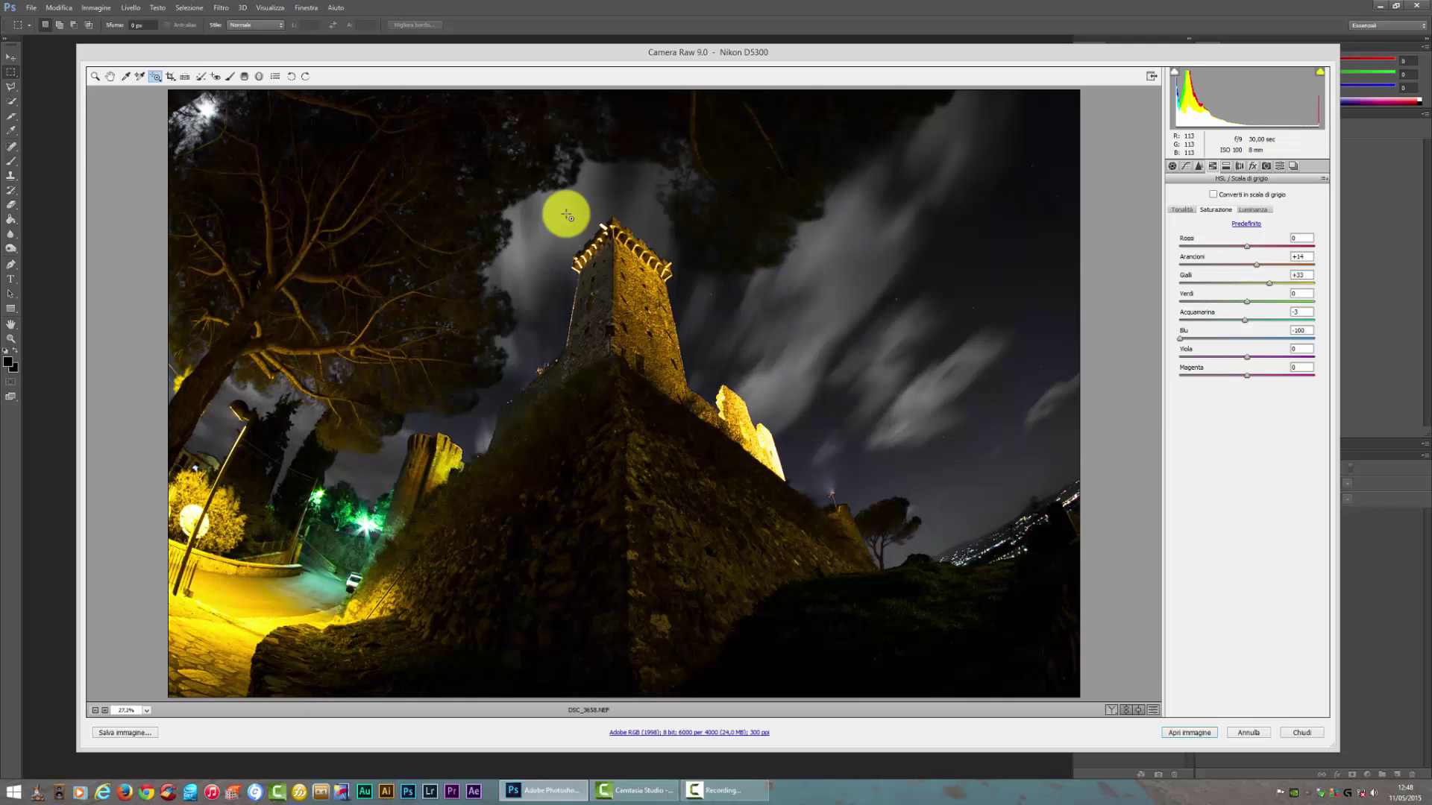
drag(566, 216, 567, 215)
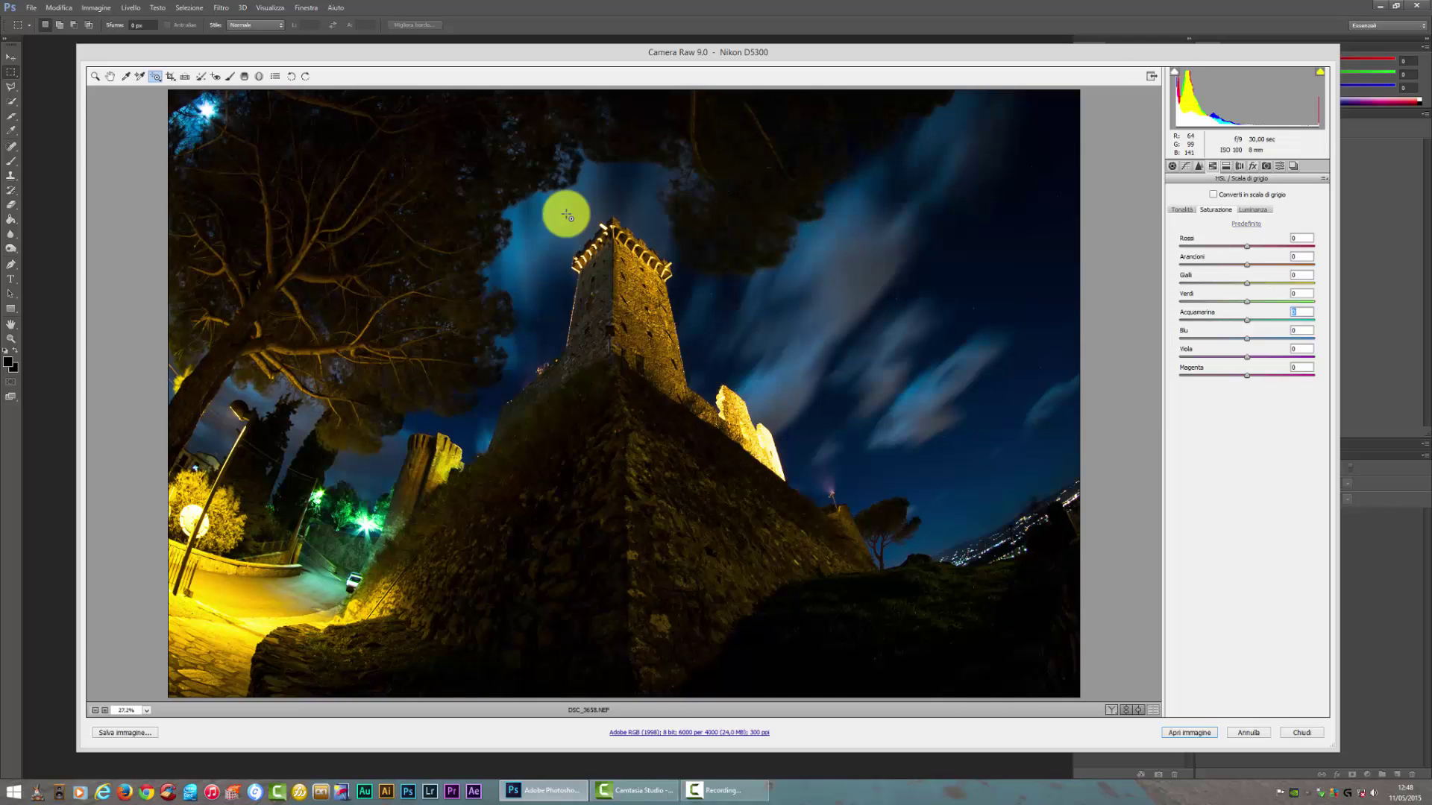
Try a crop around the tower, reset it, and straighten along the tower's edge.
click(173, 76)
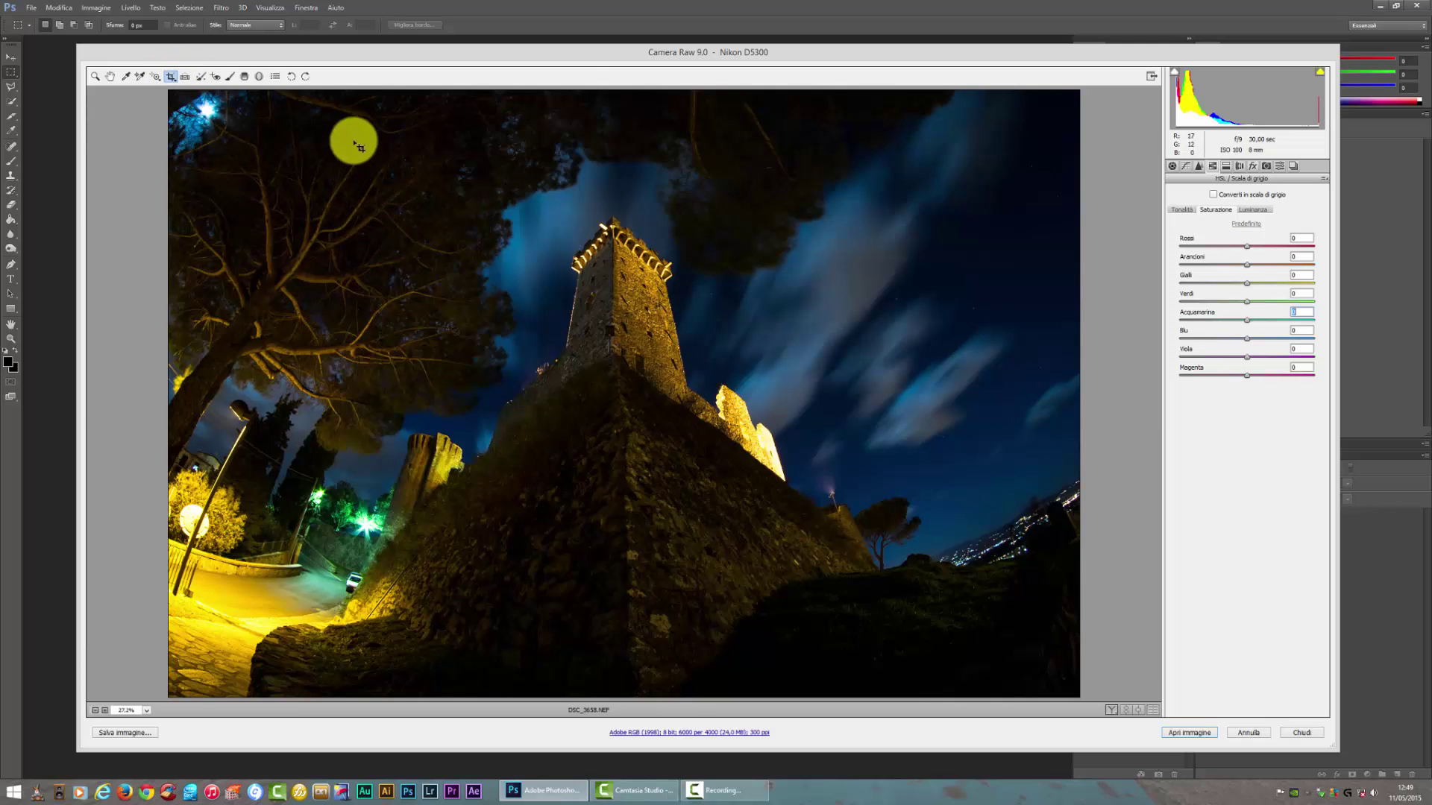
mouse_move(326, 118)
mouse_down()
mouse_move(911, 491)
mouse_move(939, 524)
mouse_up()
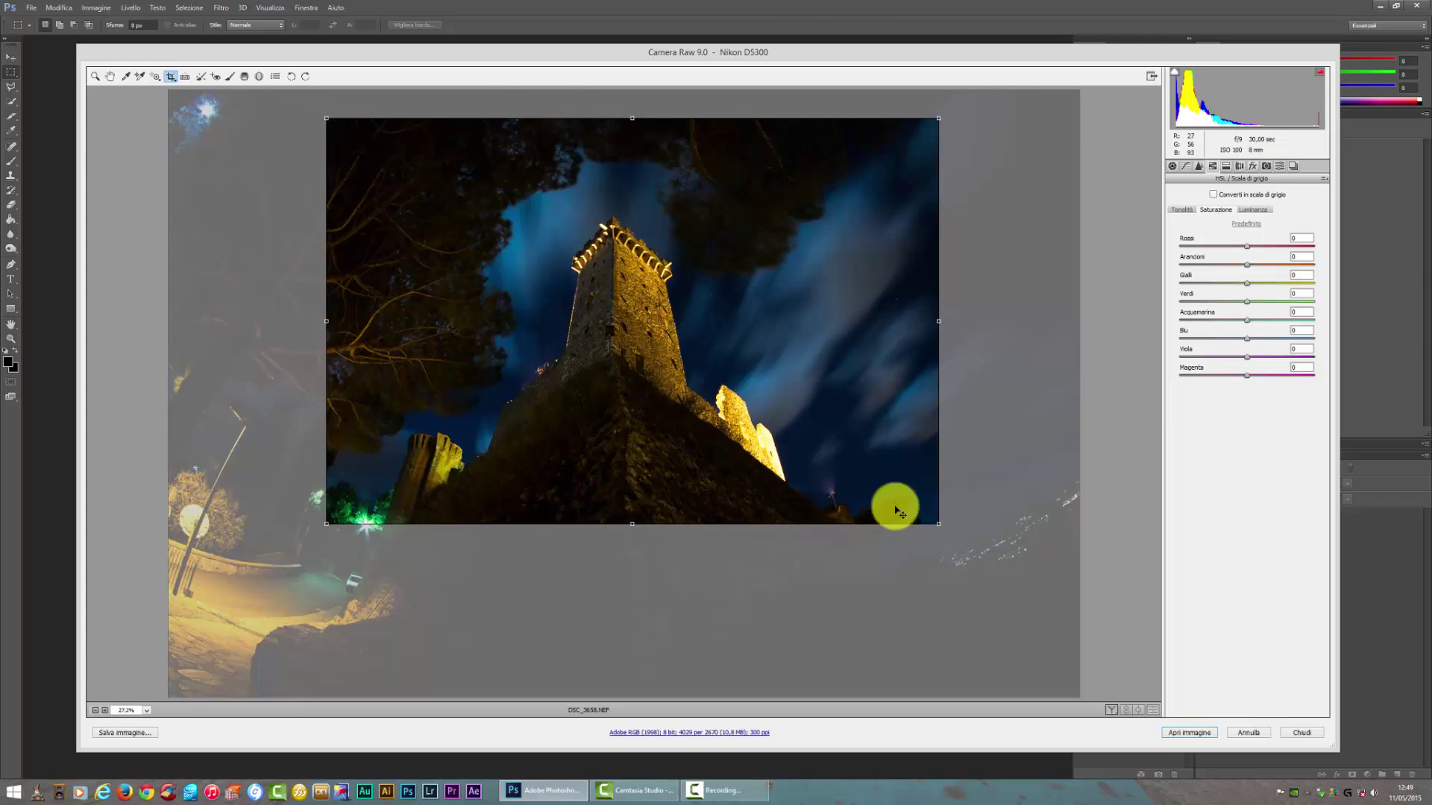
click(209, 595)
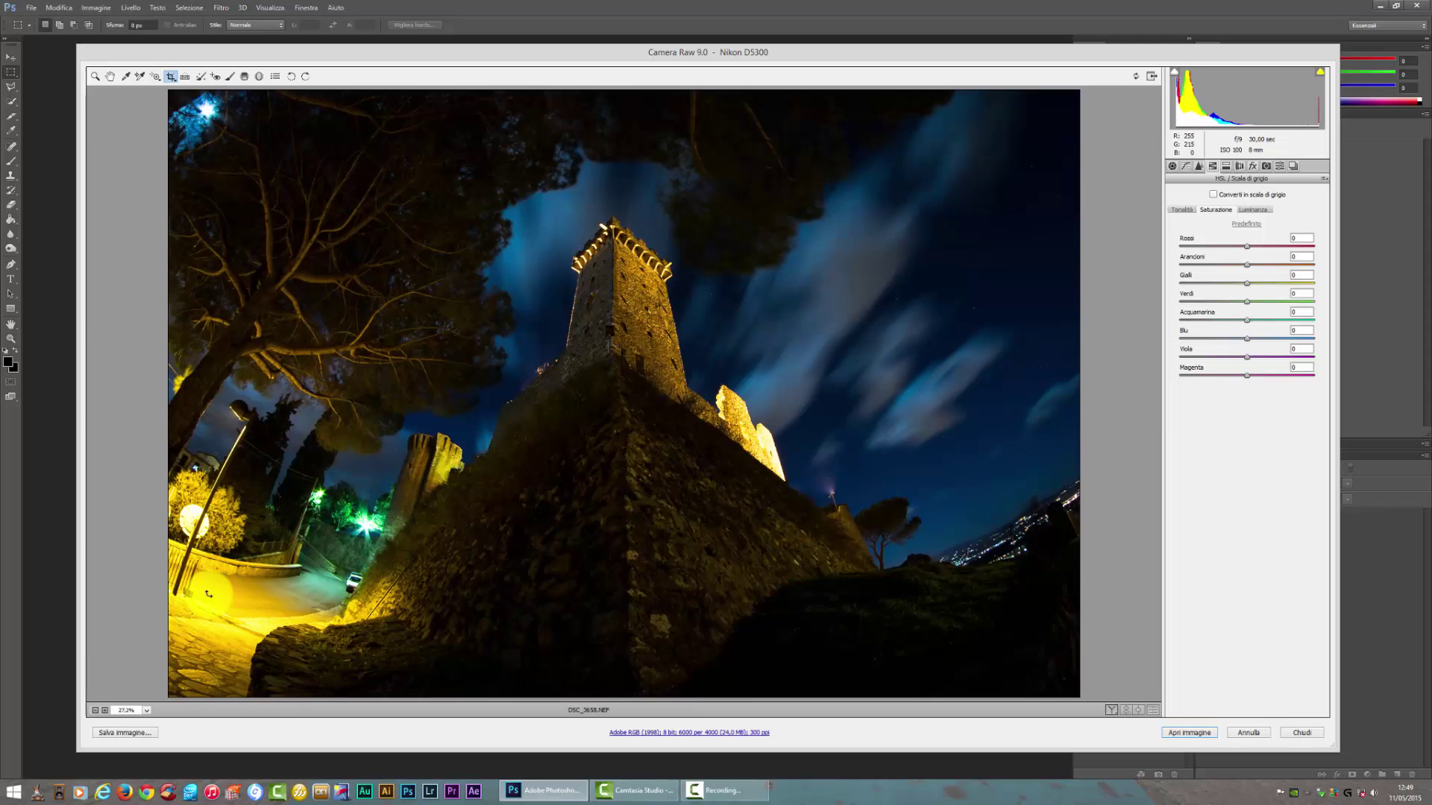
click(189, 76)
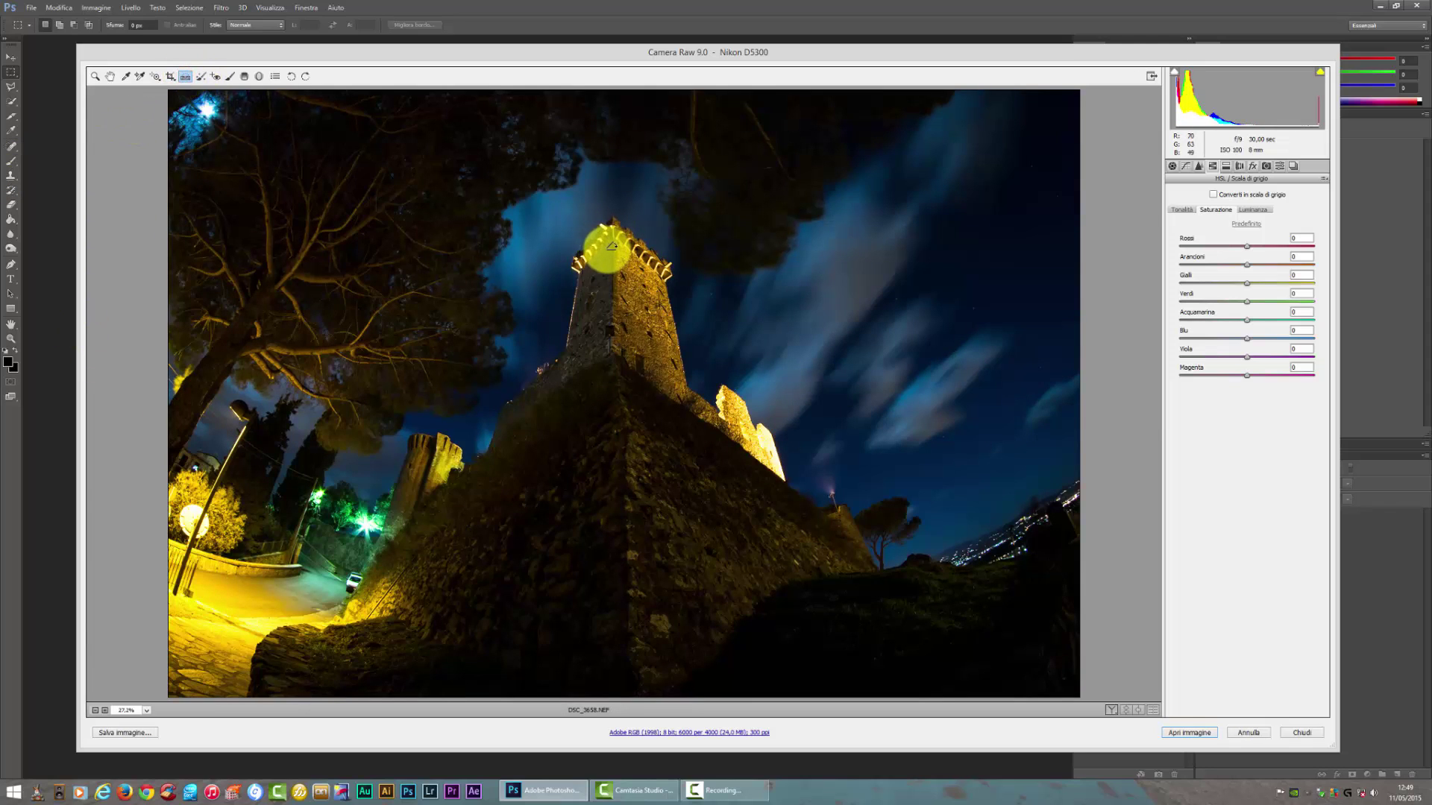
drag(604, 227, 605, 399)
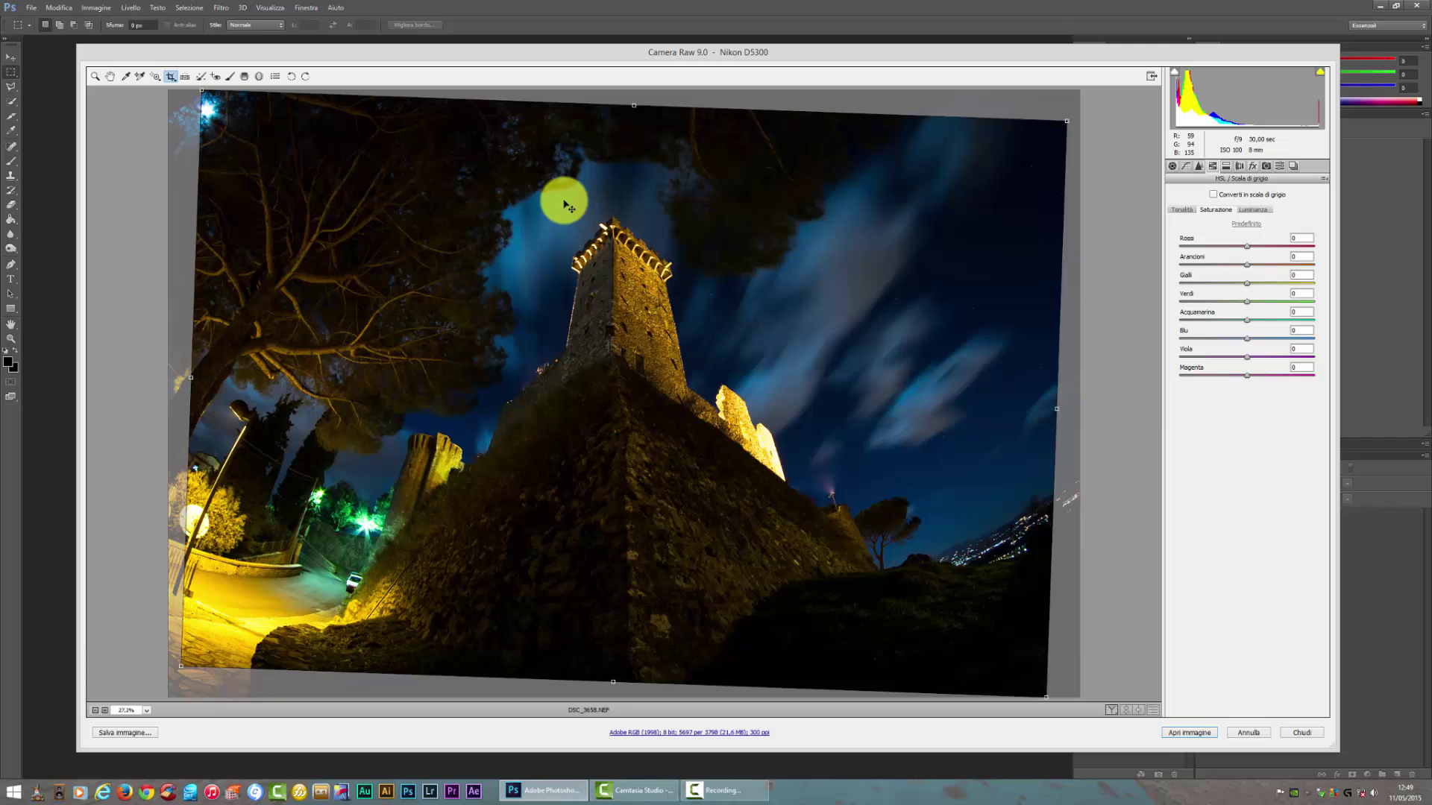
key(Return)
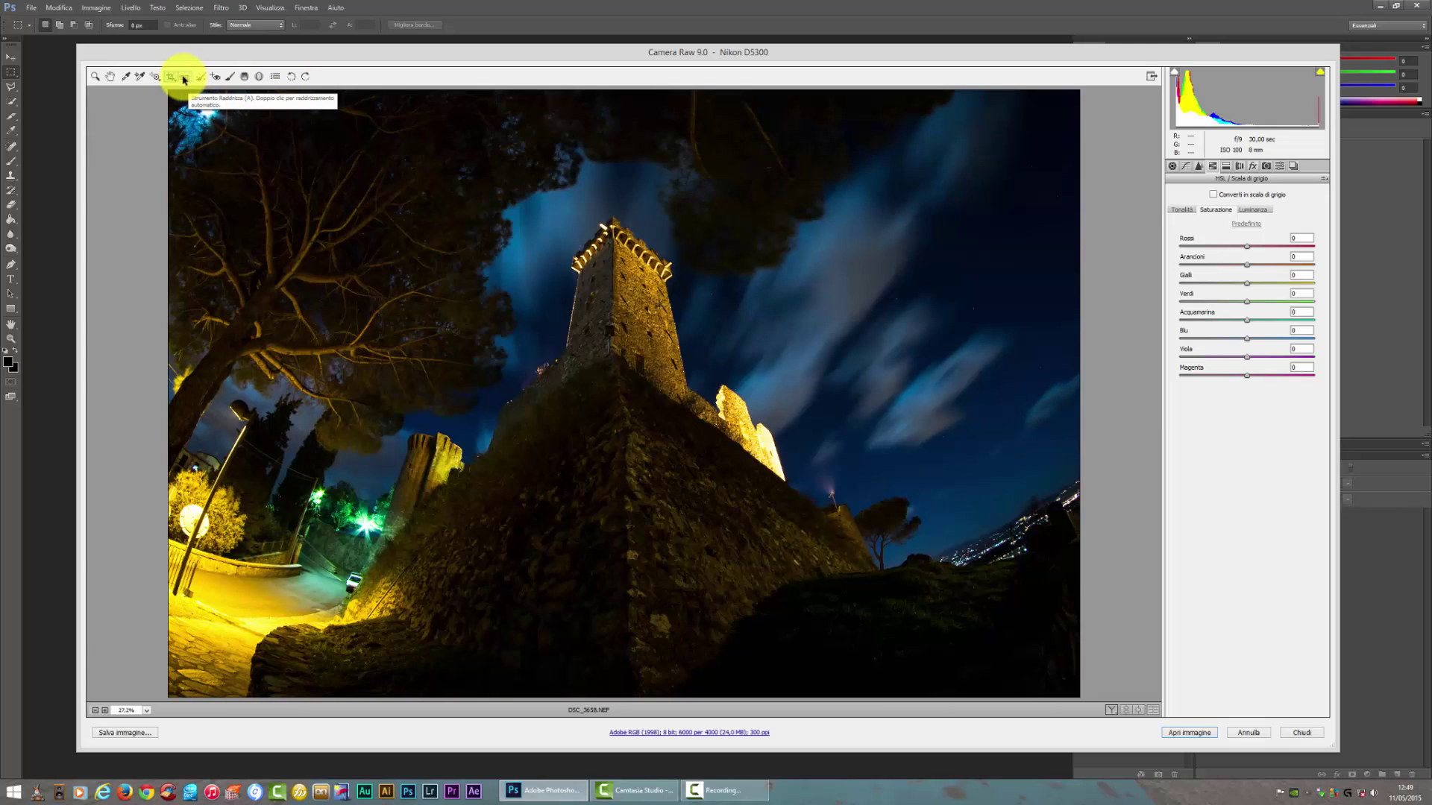
Redraw the crop tightly around the tower and sky, committing a 3650 × 2328 frame.
mouse_move(430, 170)
mouse_down()
mouse_move(874, 512)
mouse_move(967, 473)
mouse_up()
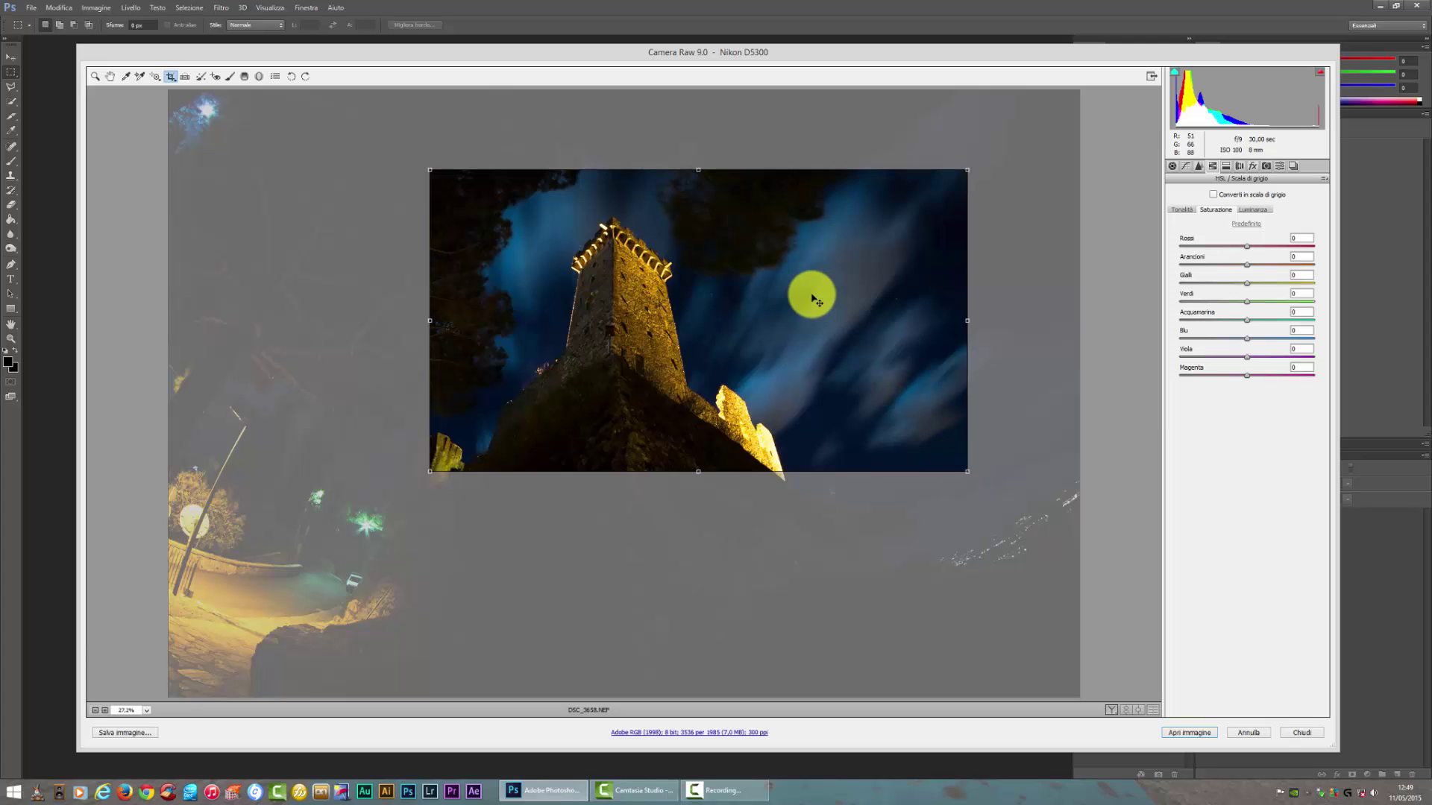
double_click(724, 325)
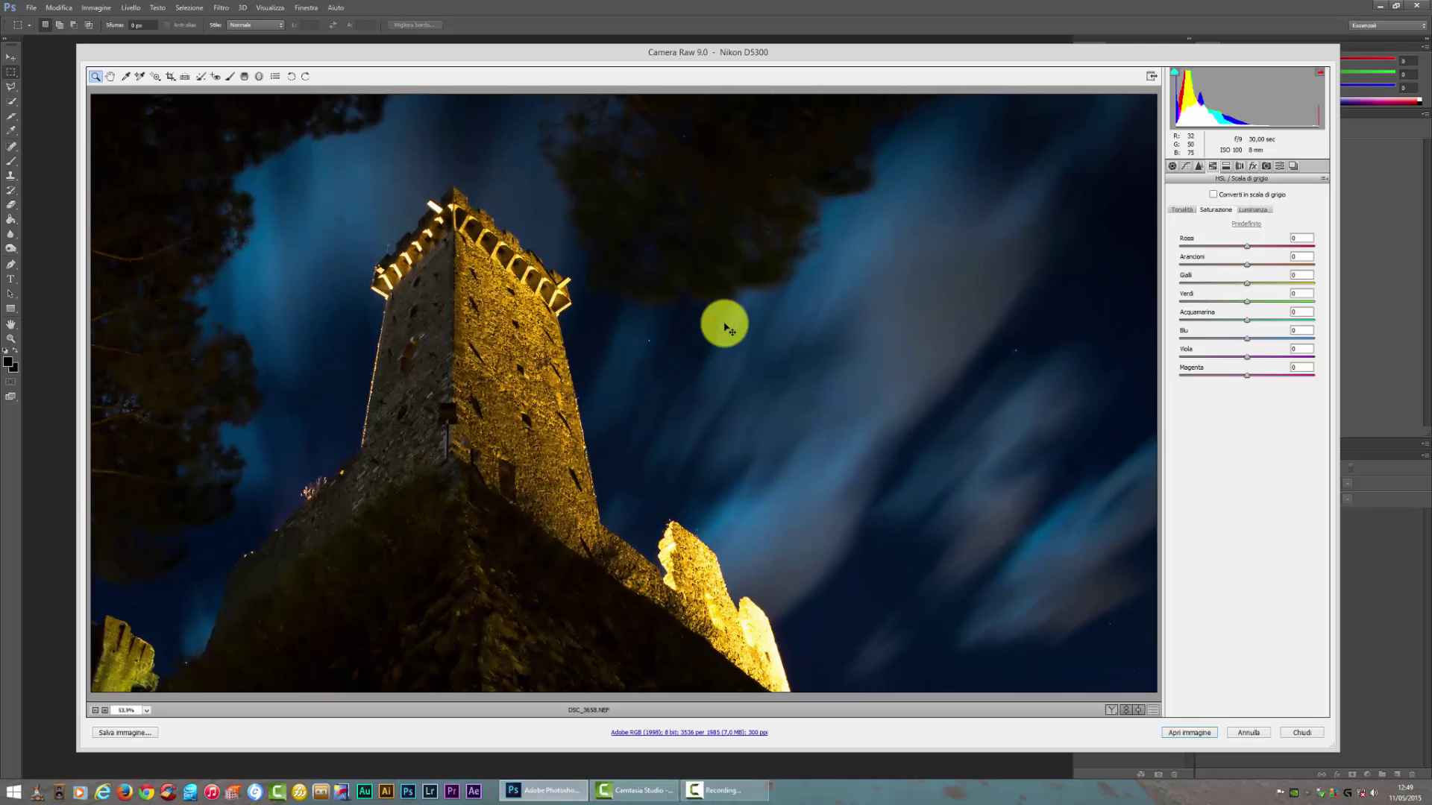
key(ctrl+z)
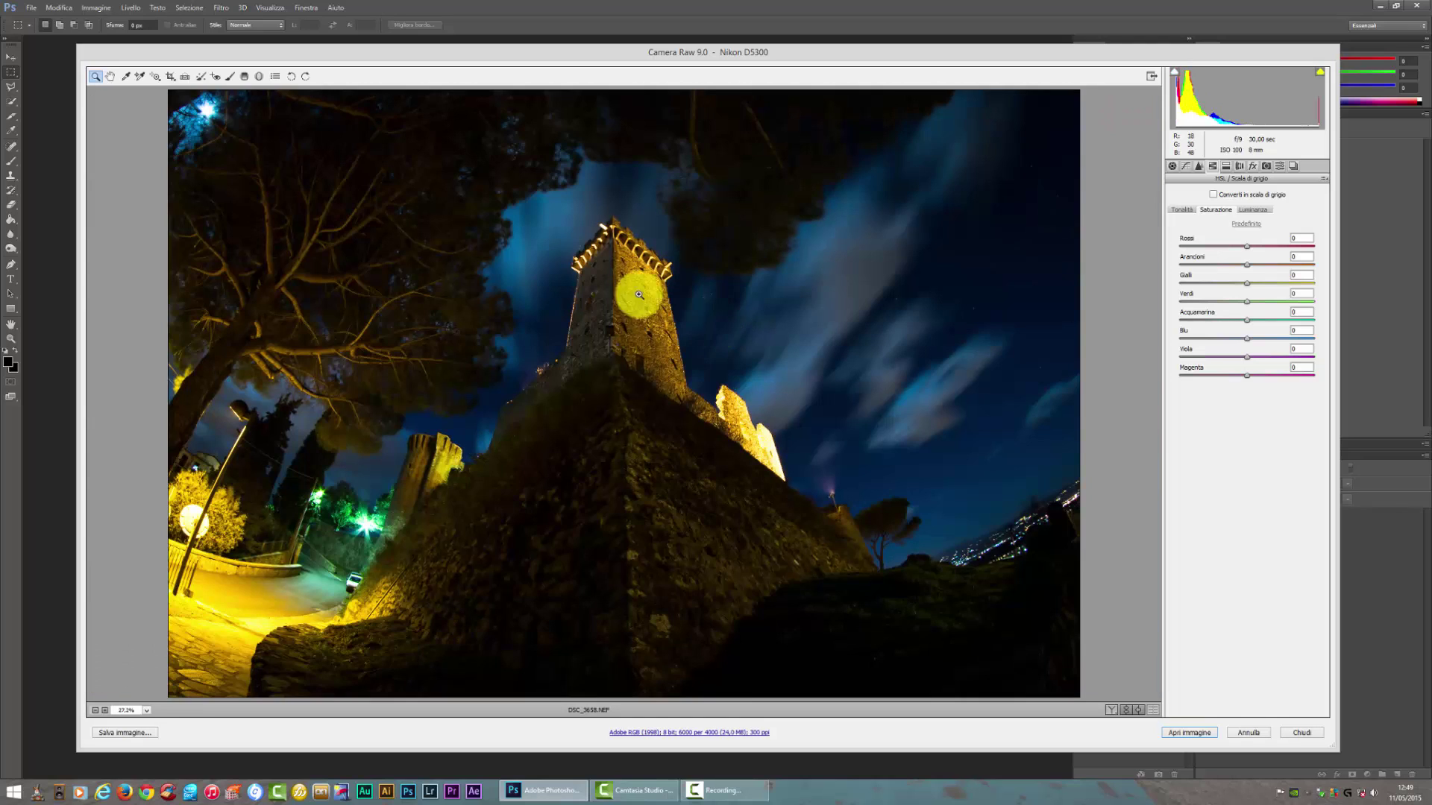
click(170, 76)
drag(882, 470, 991, 516)
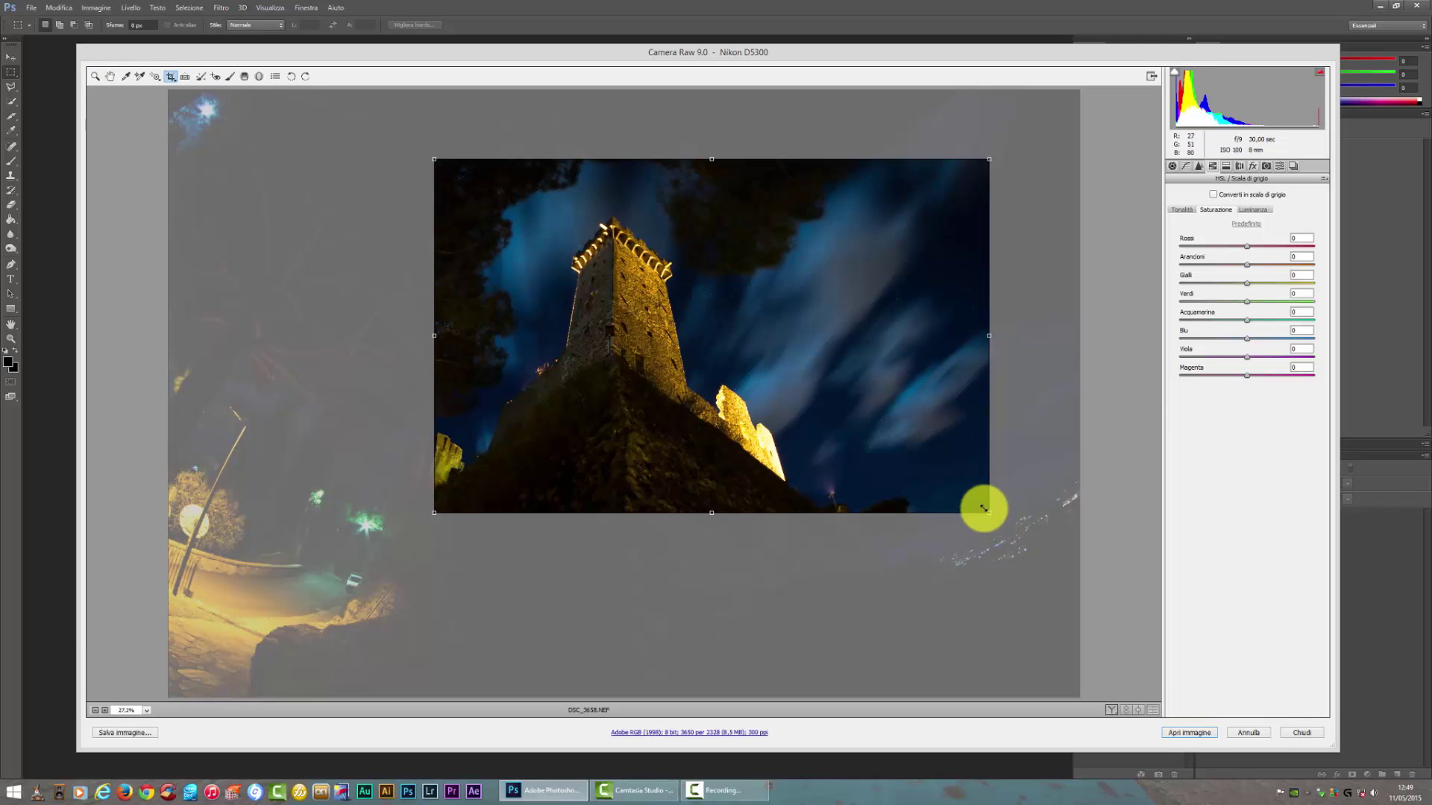
key(z)
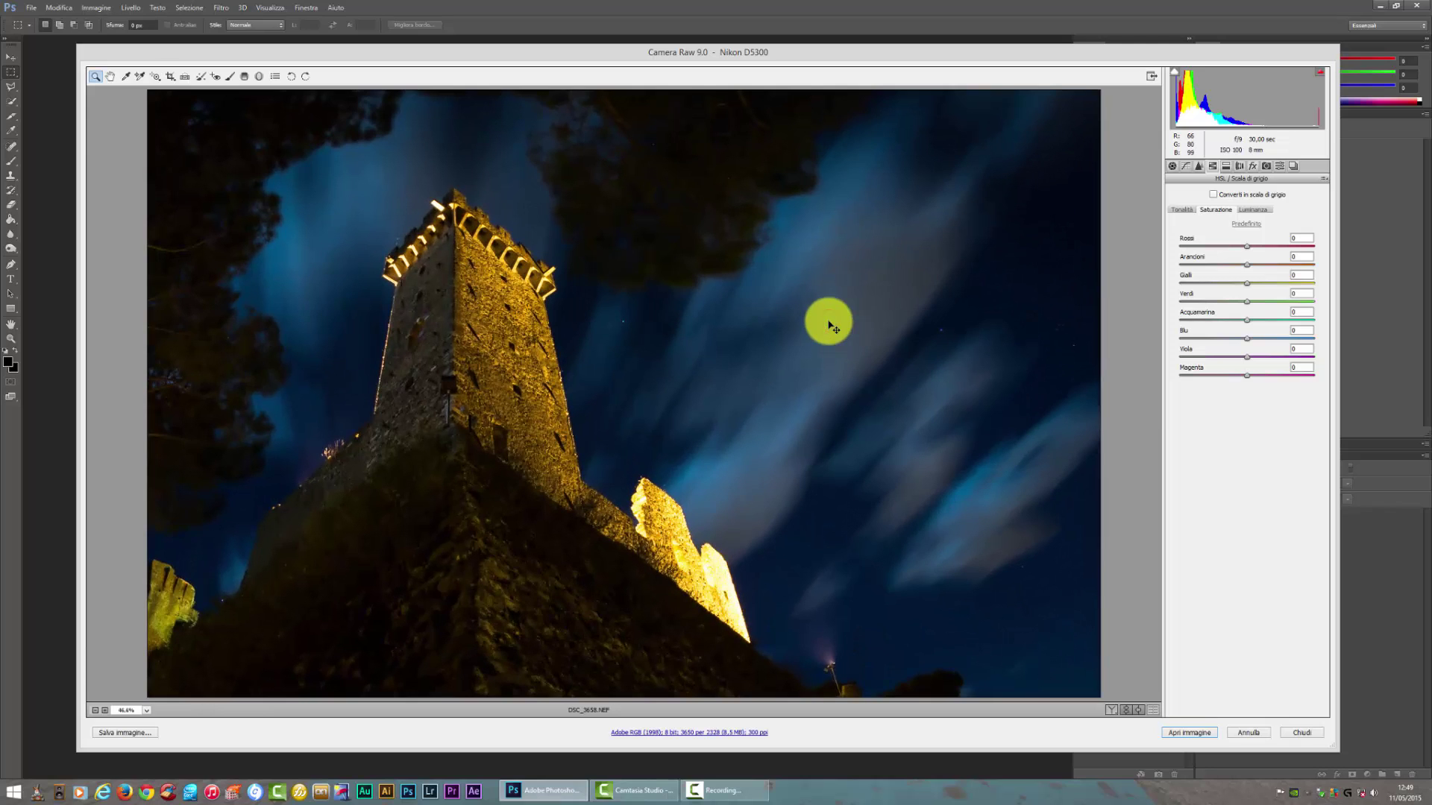
Set the Spot Removal brush to Size 10, adjusted feather and Opacity 100.
click(200, 77)
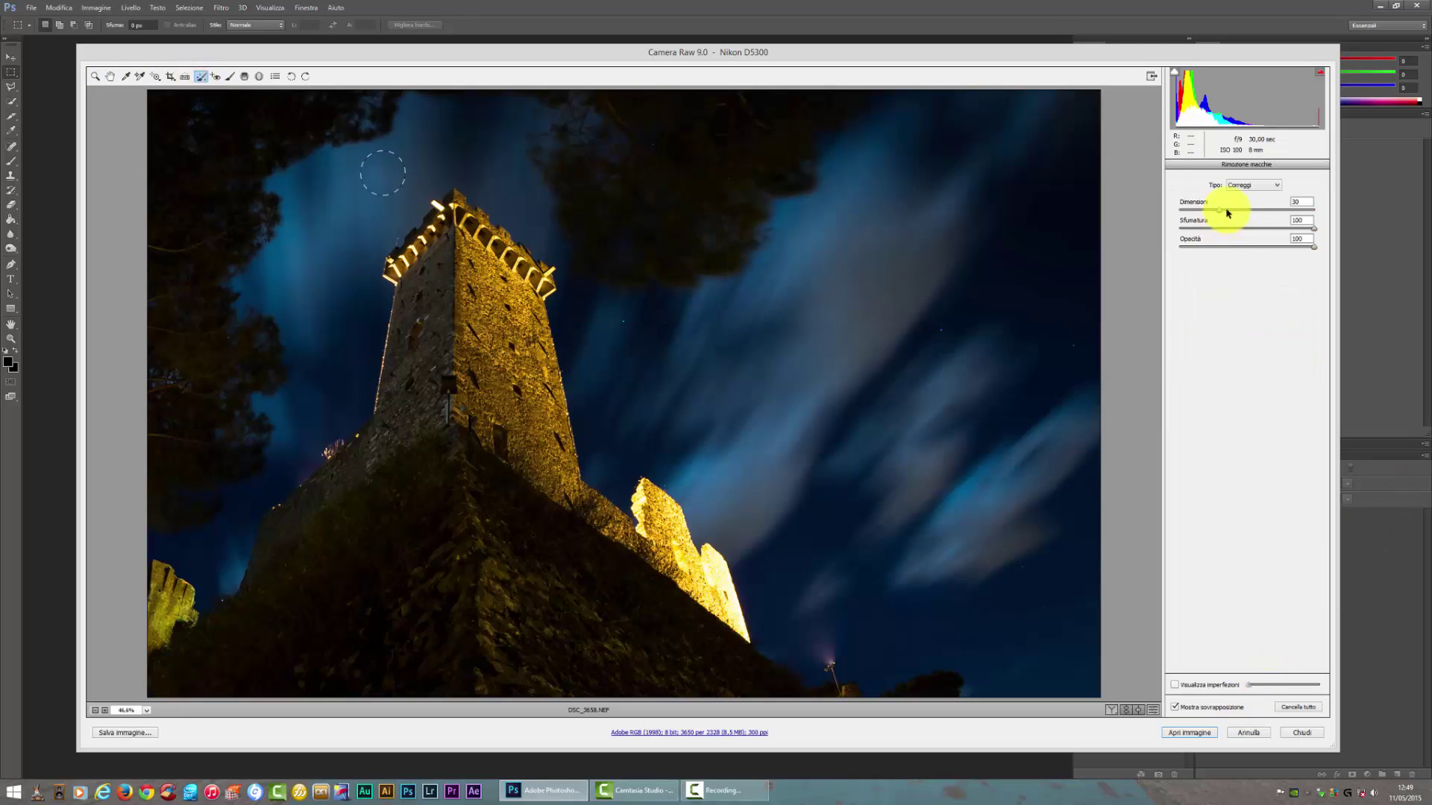
drag(1223, 211, 1195, 211)
mouse_move(1313, 228)
mouse_down()
mouse_move(1227, 228)
mouse_move(1334, 230)
mouse_move(1238, 249)
mouse_up()
drag(1238, 249, 1314, 243)
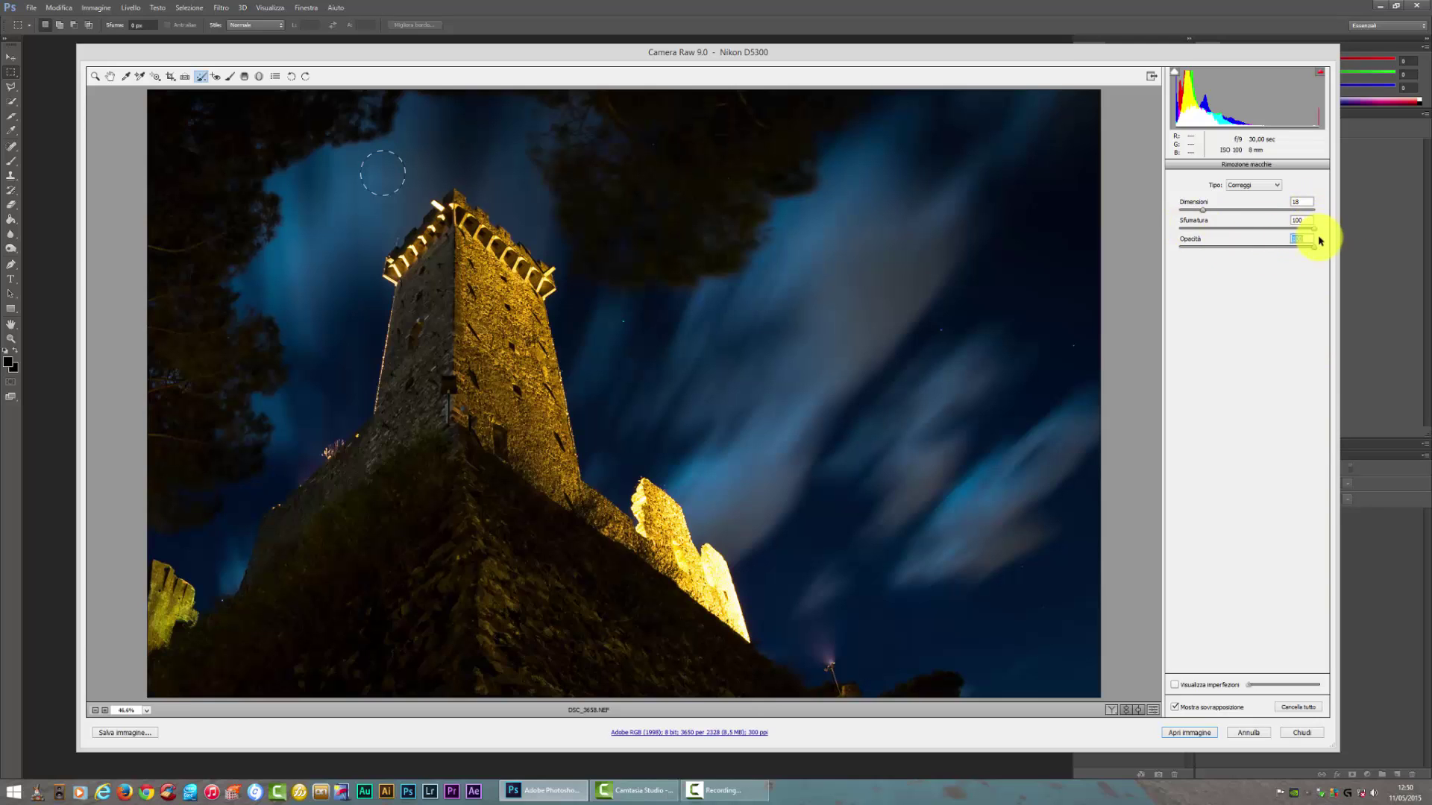
mouse_move(1204, 213)
mouse_down()
mouse_move(1220, 211)
mouse_move(1191, 211)
mouse_up()
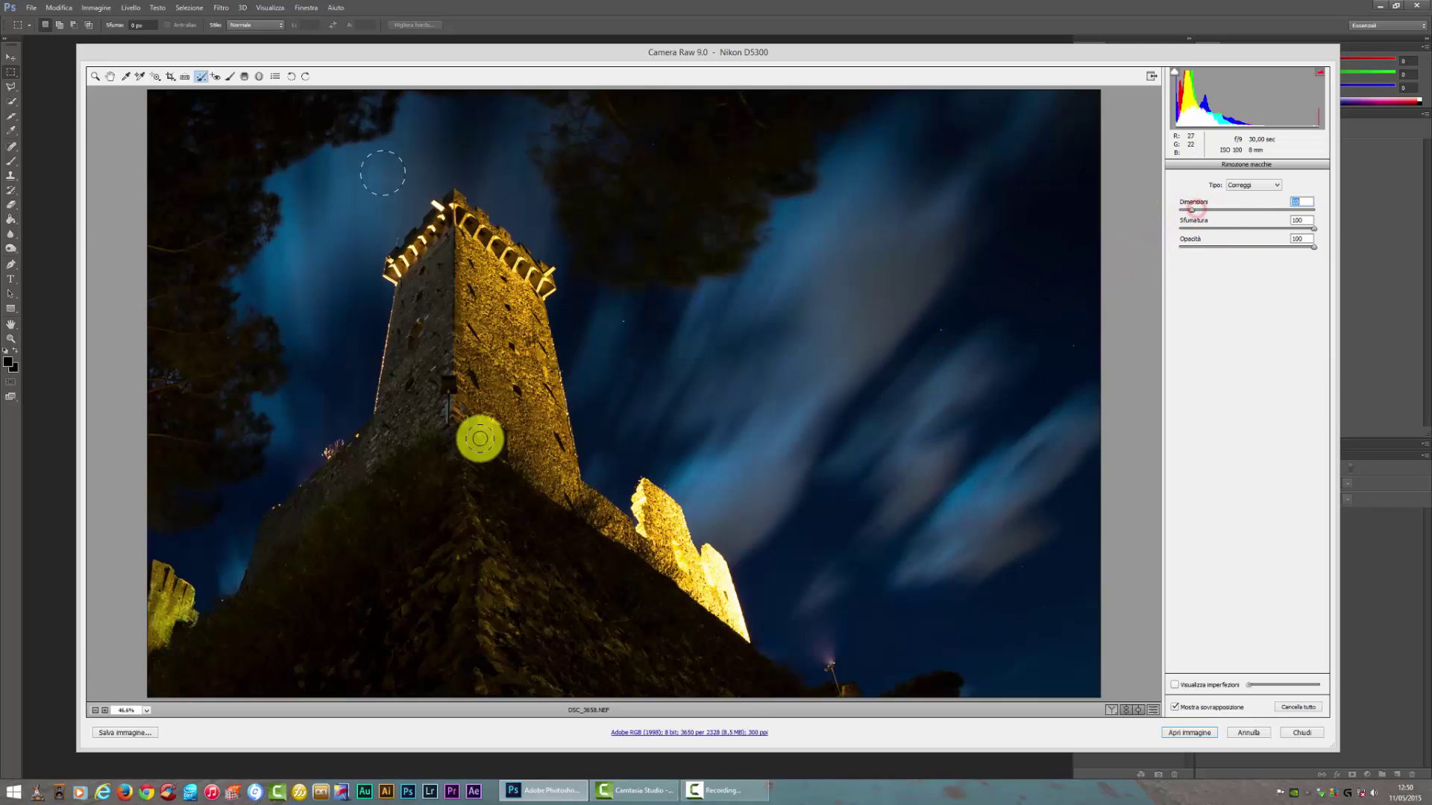
Heal the sky blemish right of the tower from clean sky, trying Clone before reverting to Heal.
click(625, 321)
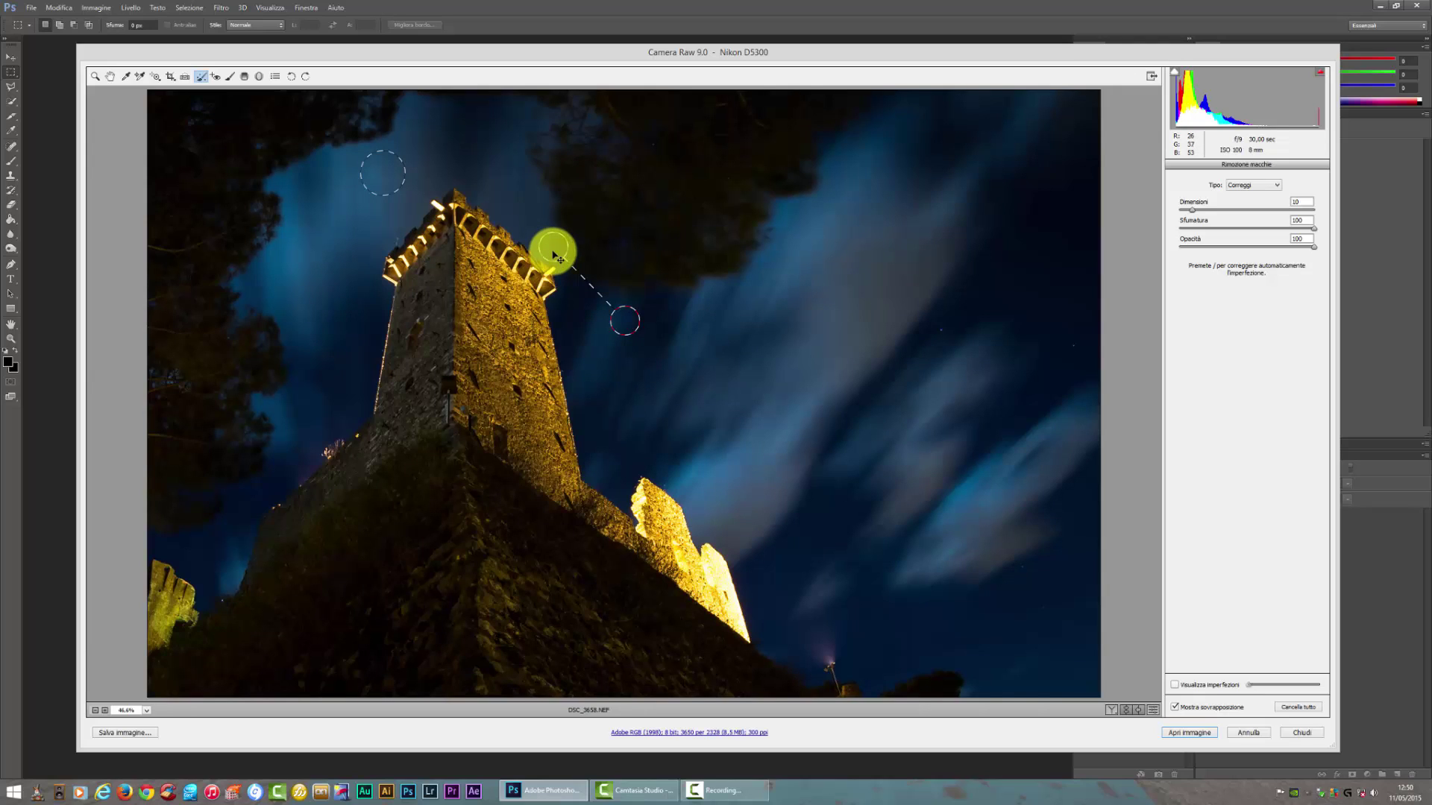
drag(553, 254, 824, 296)
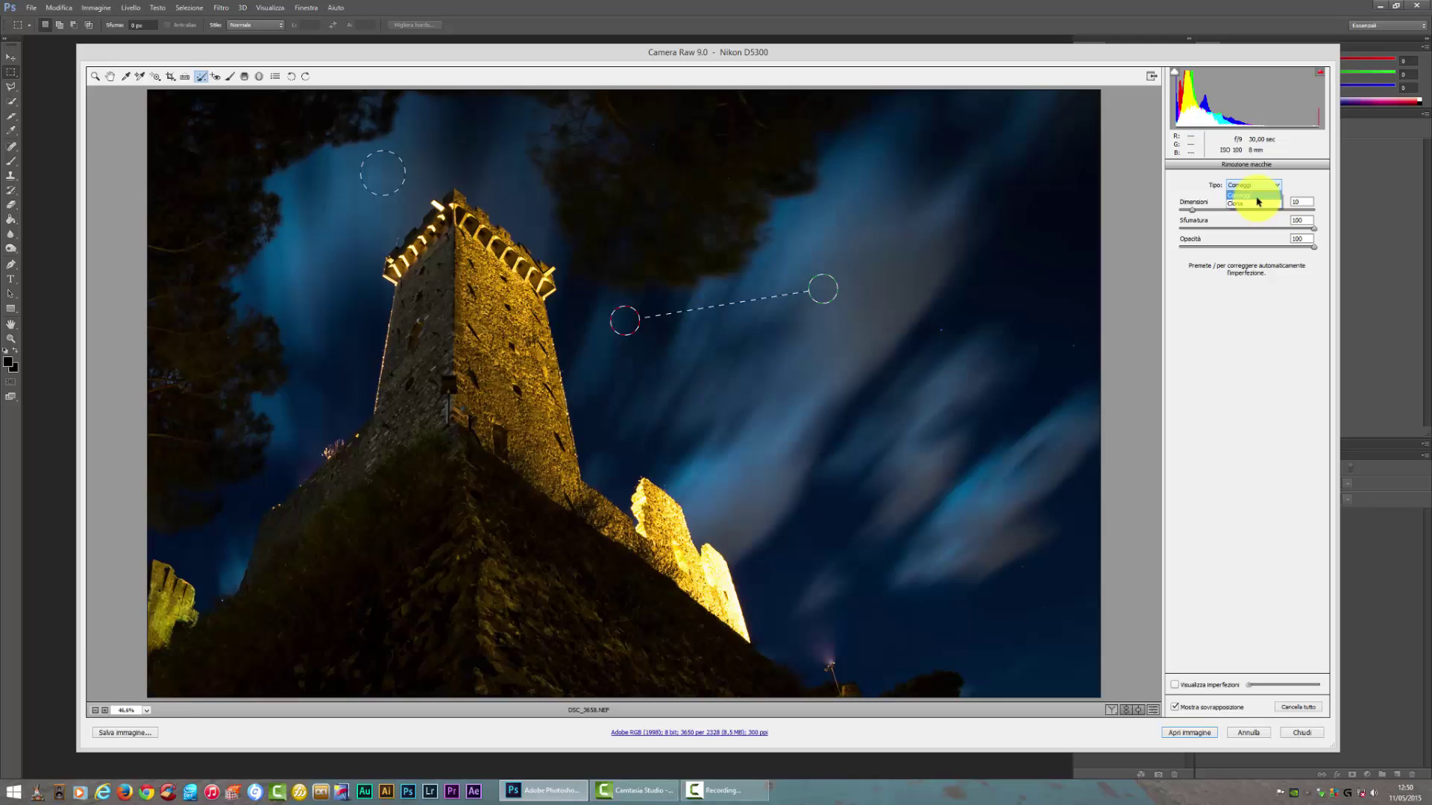
click(1256, 205)
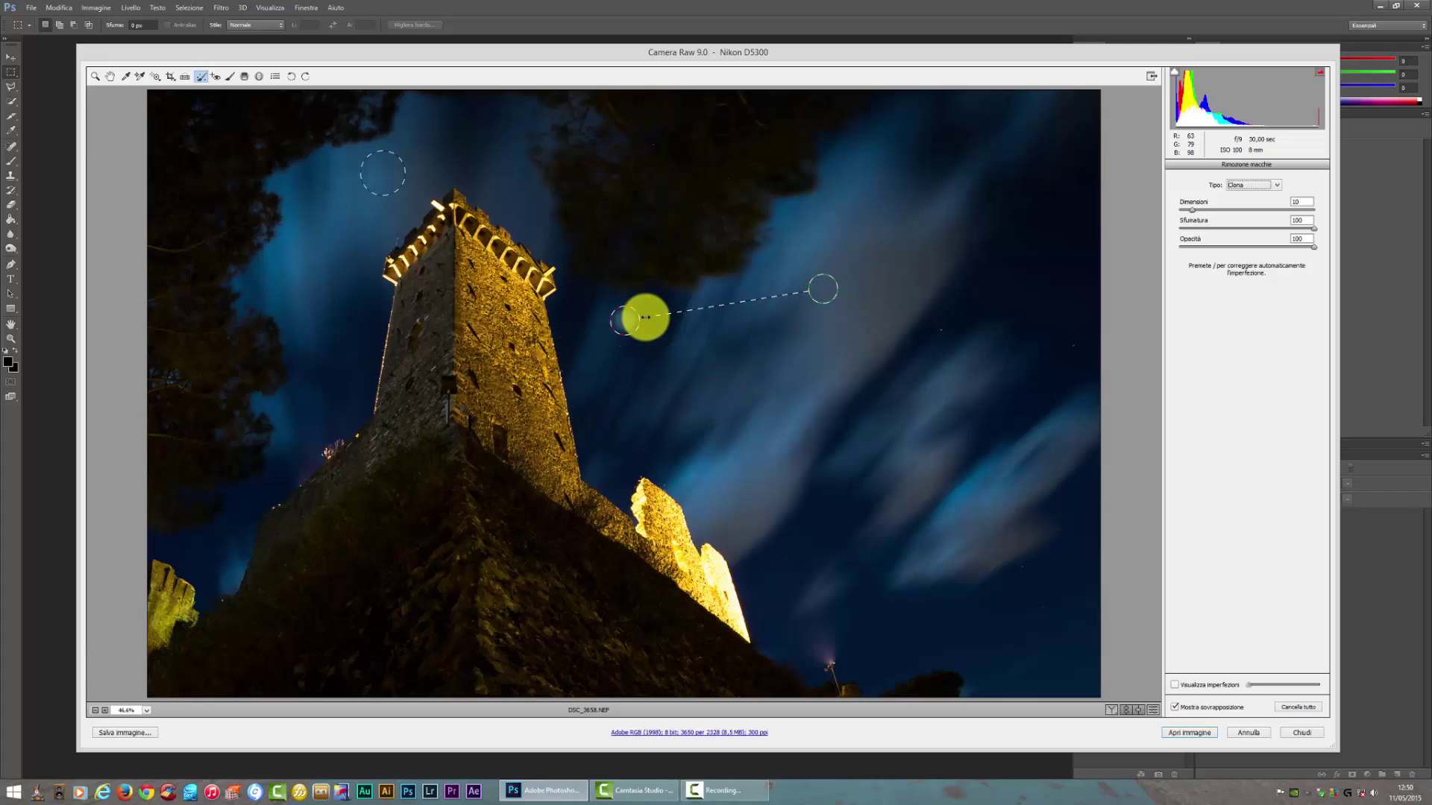
click(1255, 185)
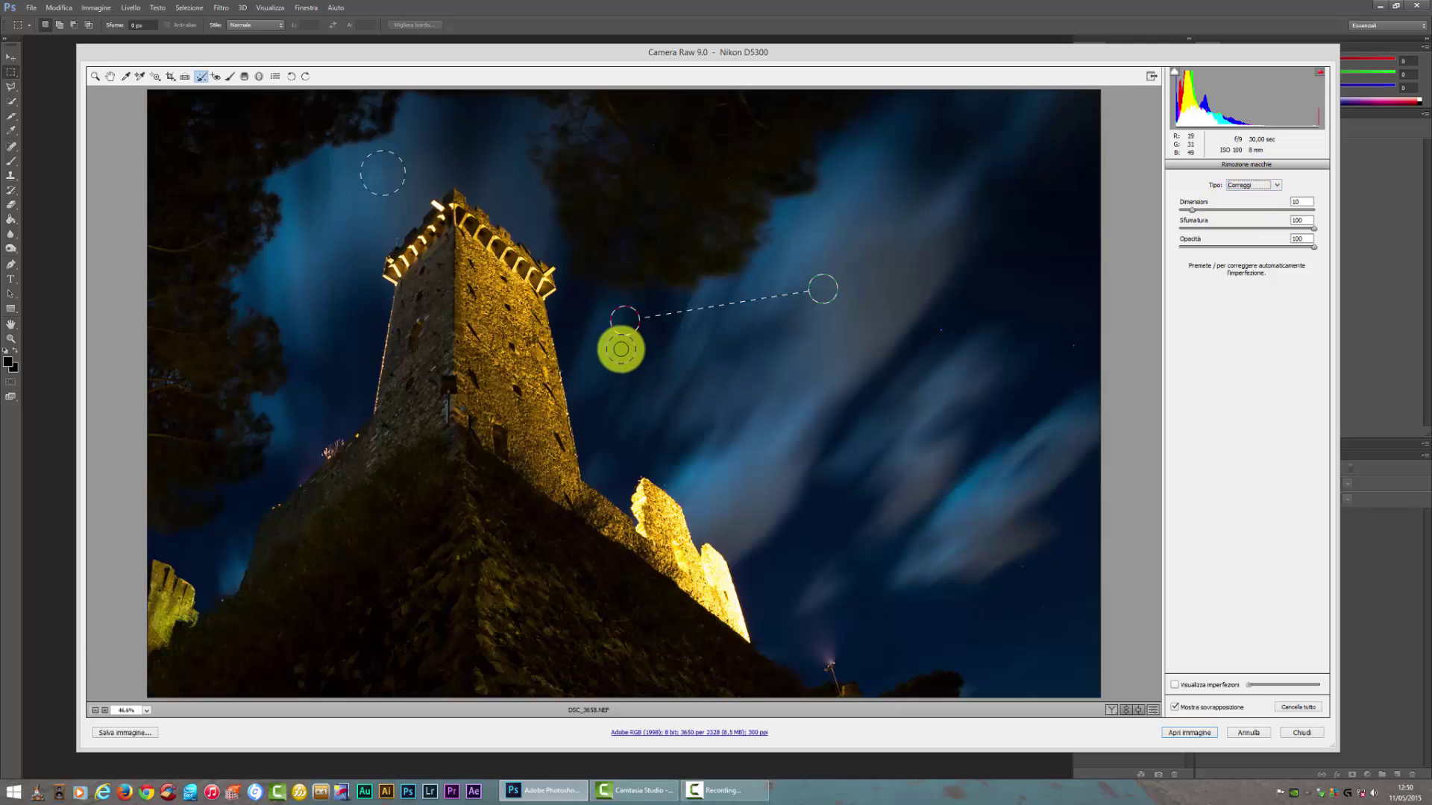
click(627, 326)
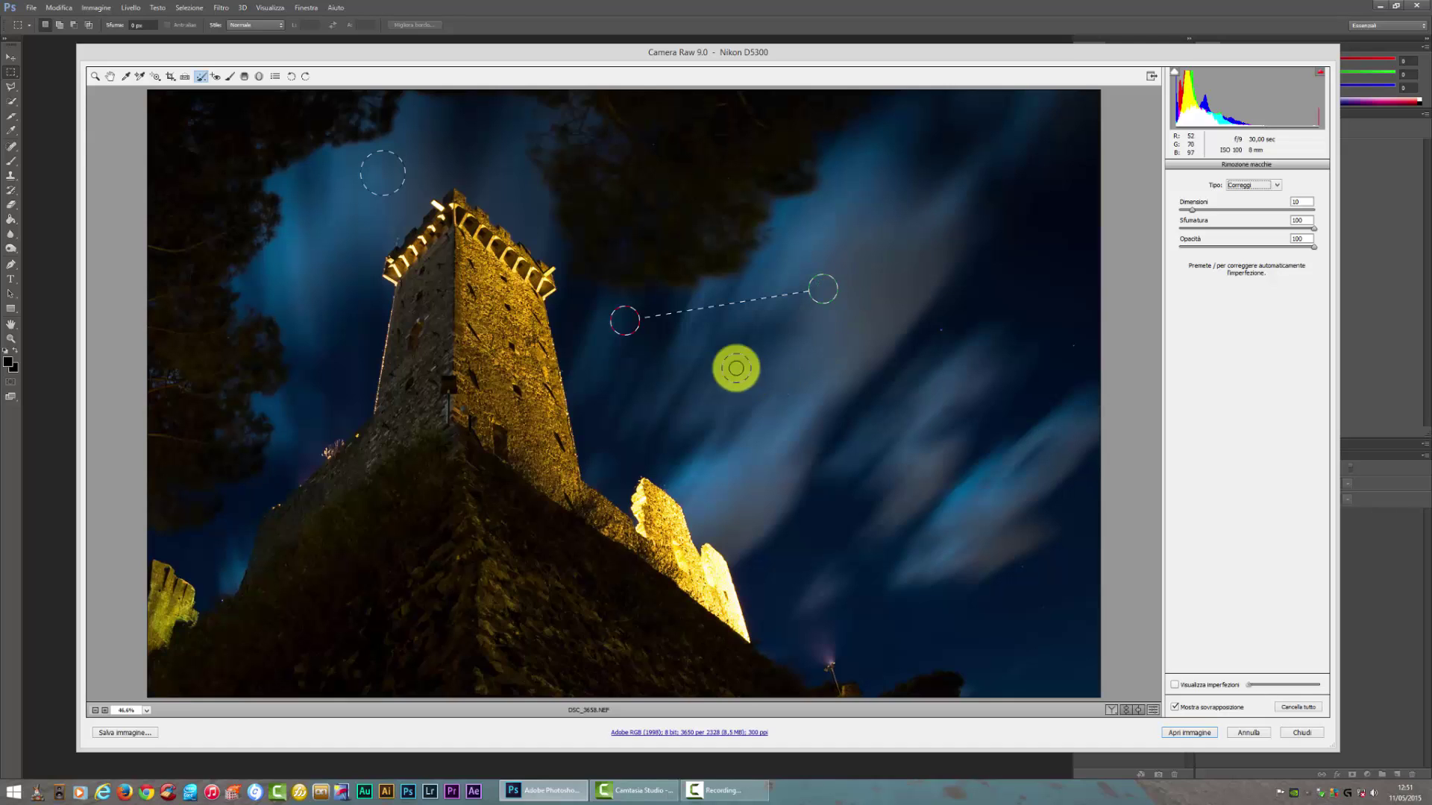
Try Red Eye removal (Pupil Size 50, Darken 50) on two sky areas, dismissing the error.
click(217, 77)
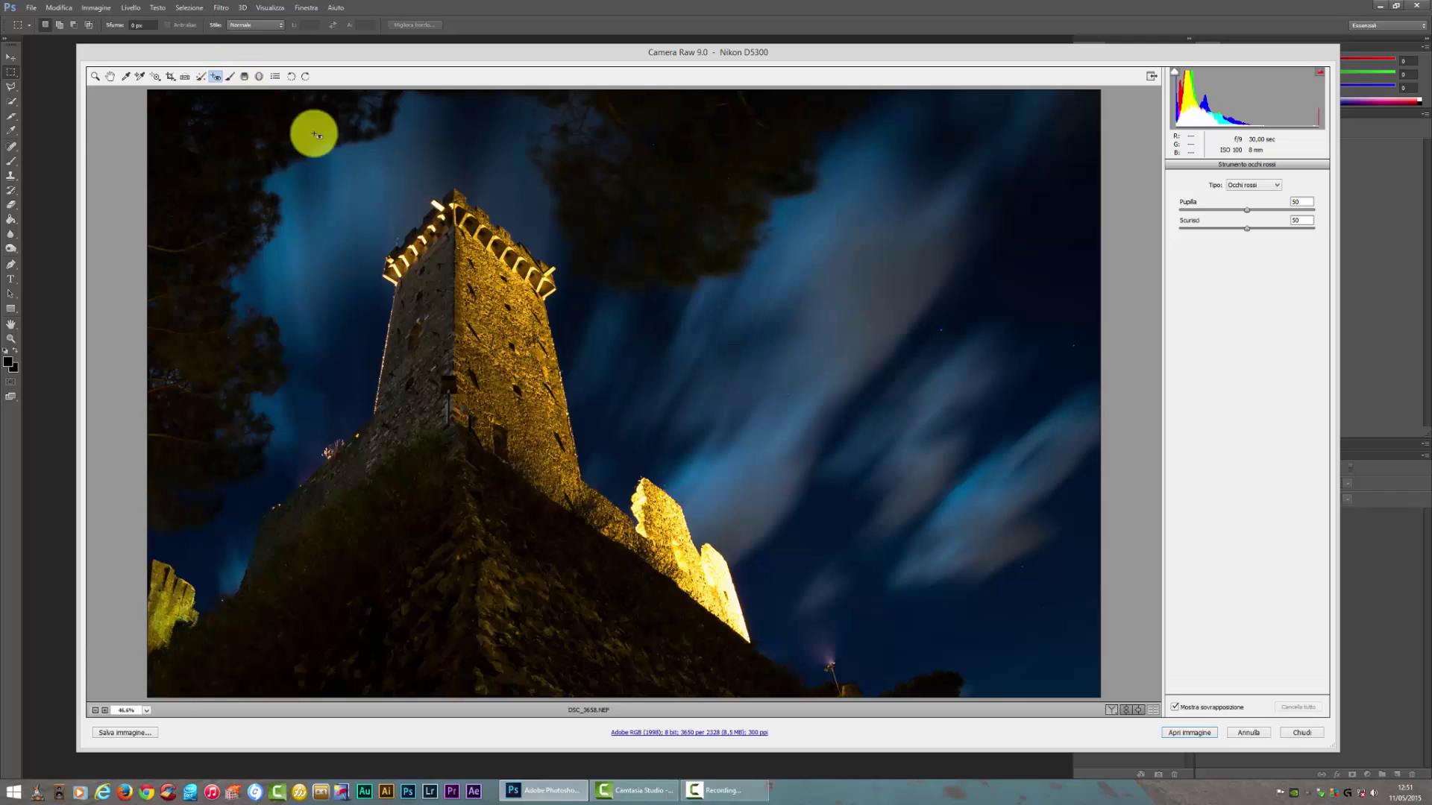
drag(373, 163, 475, 227)
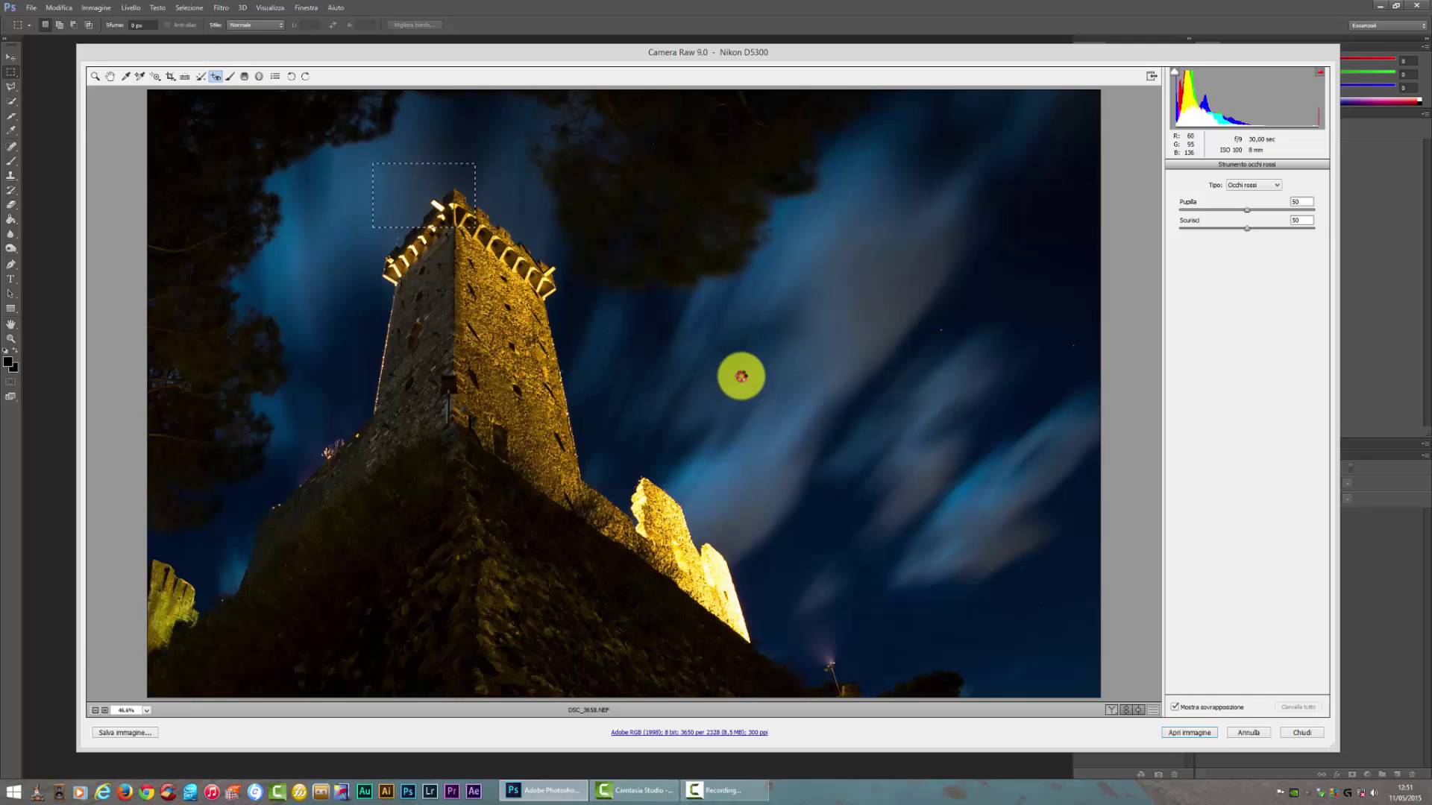
click(836, 437)
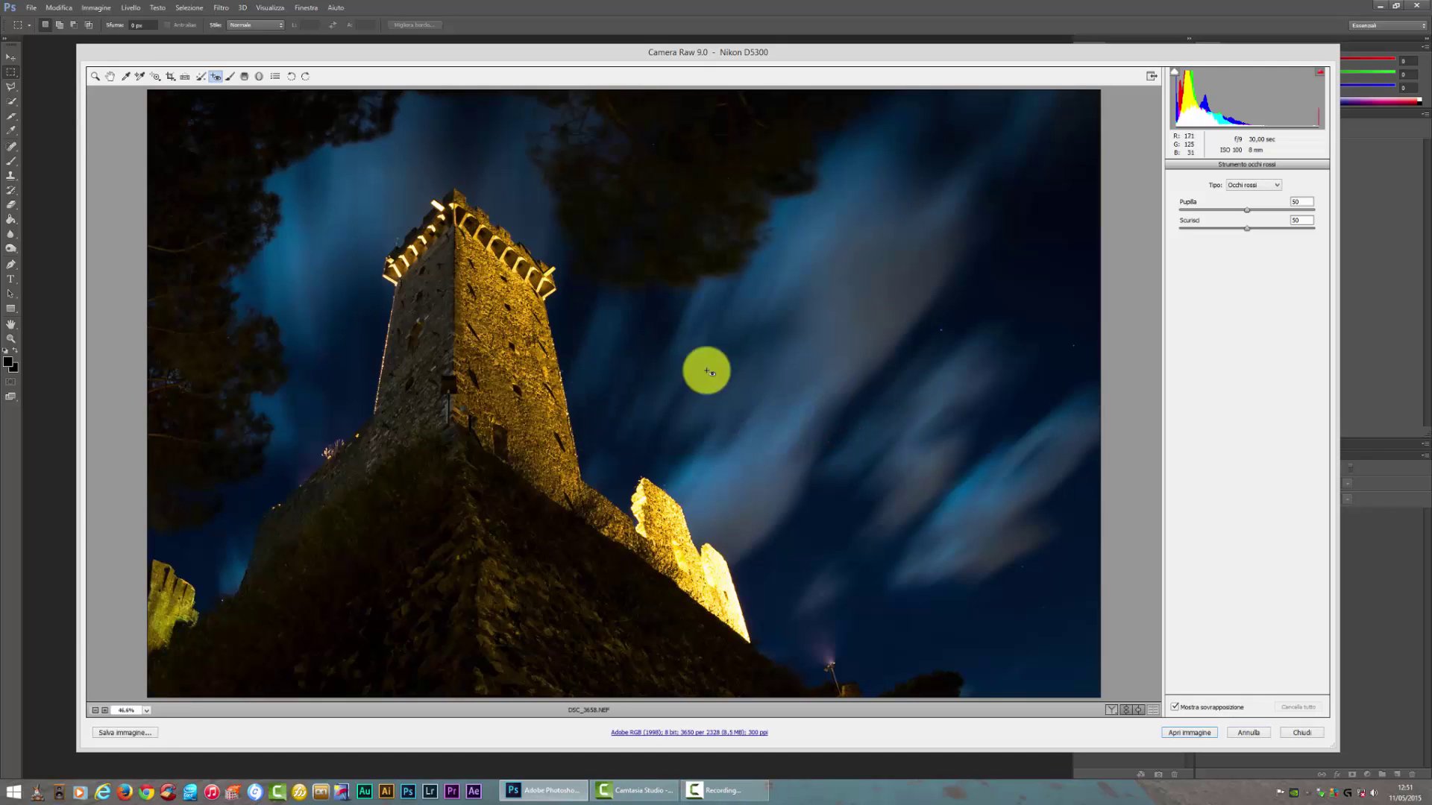
drag(697, 337, 781, 387)
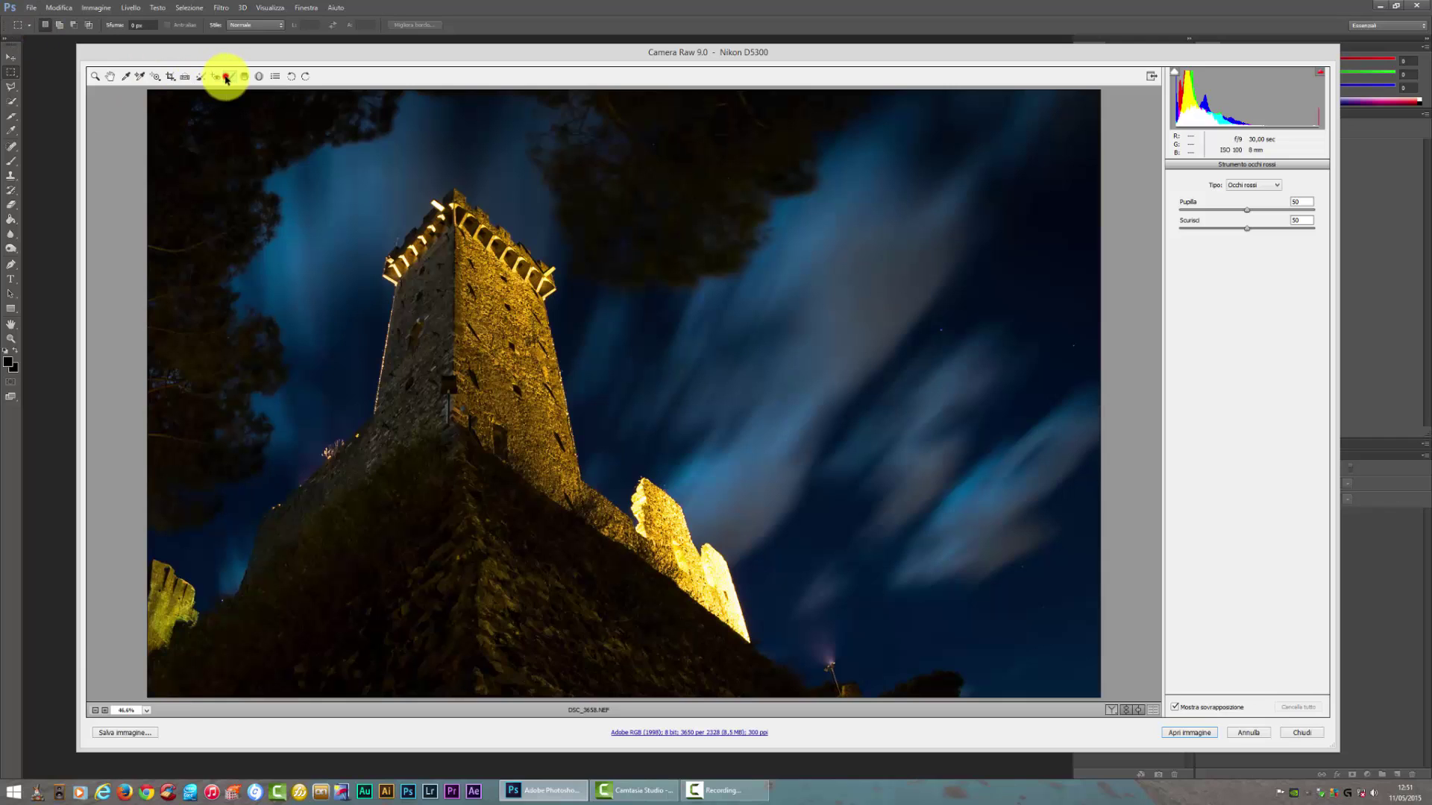
Paint an Adjustment Brush stroke over the tower with Exposure reset to 0 and Clarity +100.
click(228, 77)
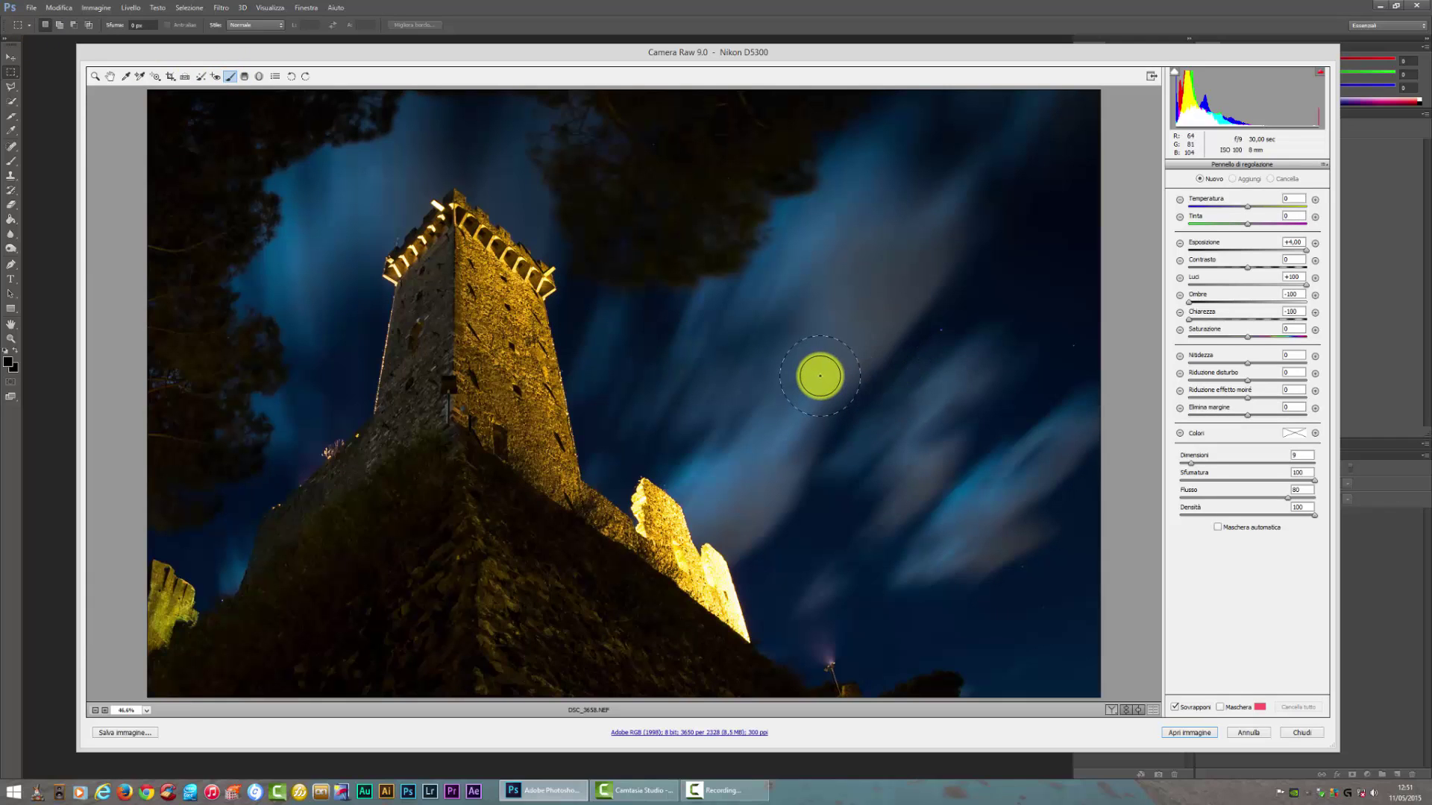
mouse_move(858, 257)
mouse_down()
mouse_move(937, 335)
mouse_move(853, 469)
mouse_move(780, 311)
mouse_move(827, 472)
mouse_up()
drag(1299, 242, 1268, 244)
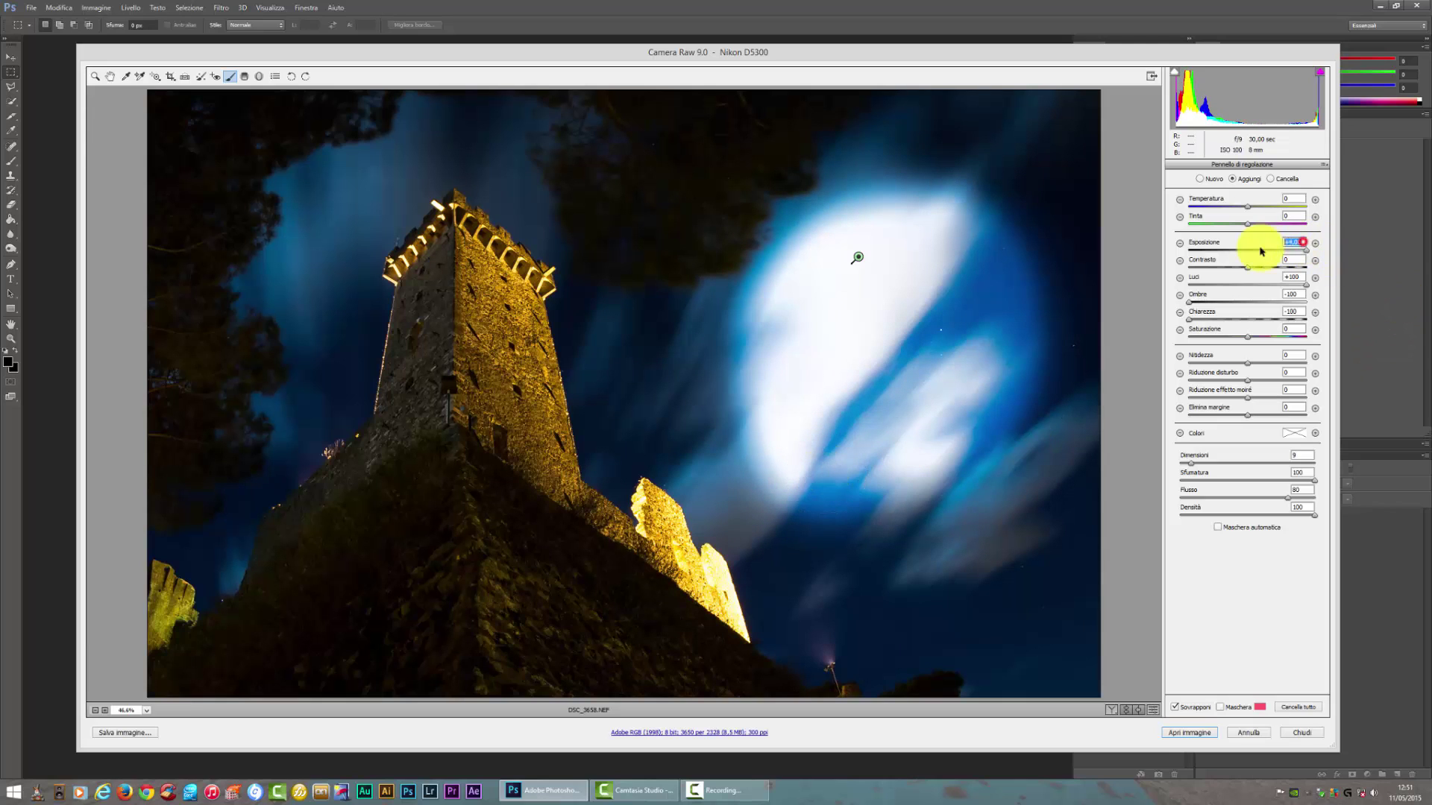
text(0)
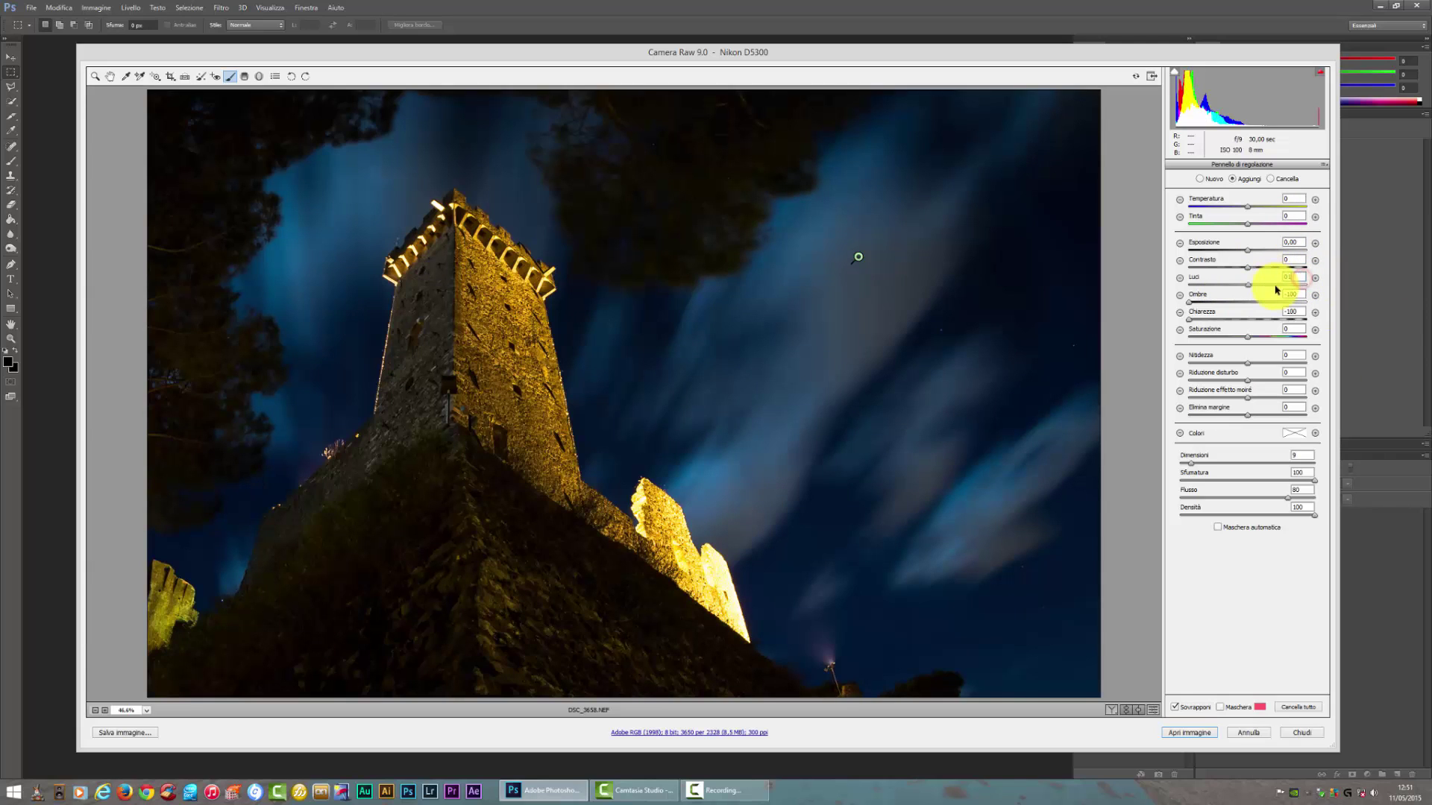
text(-100)
click(1291, 293)
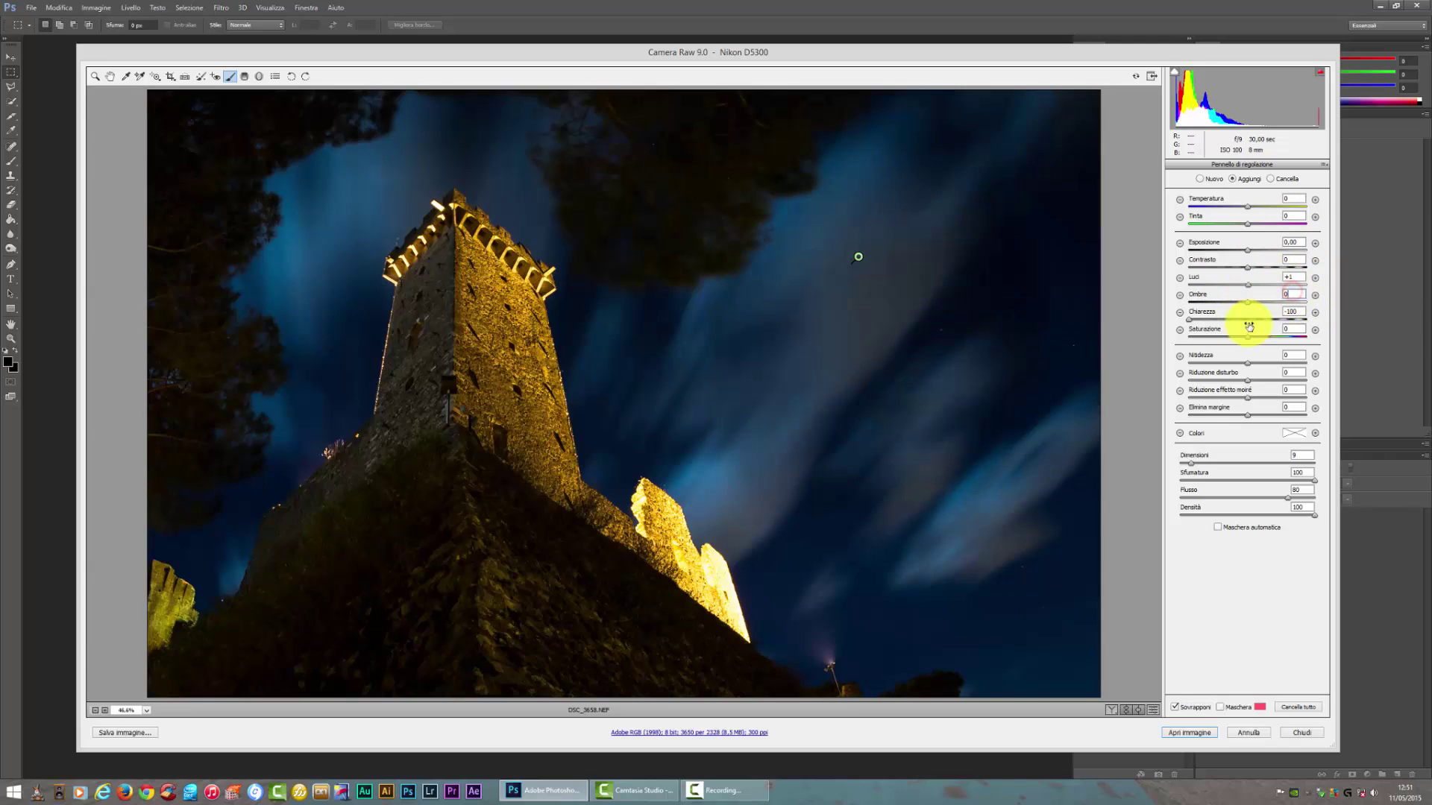
key(Tab)
text(0)
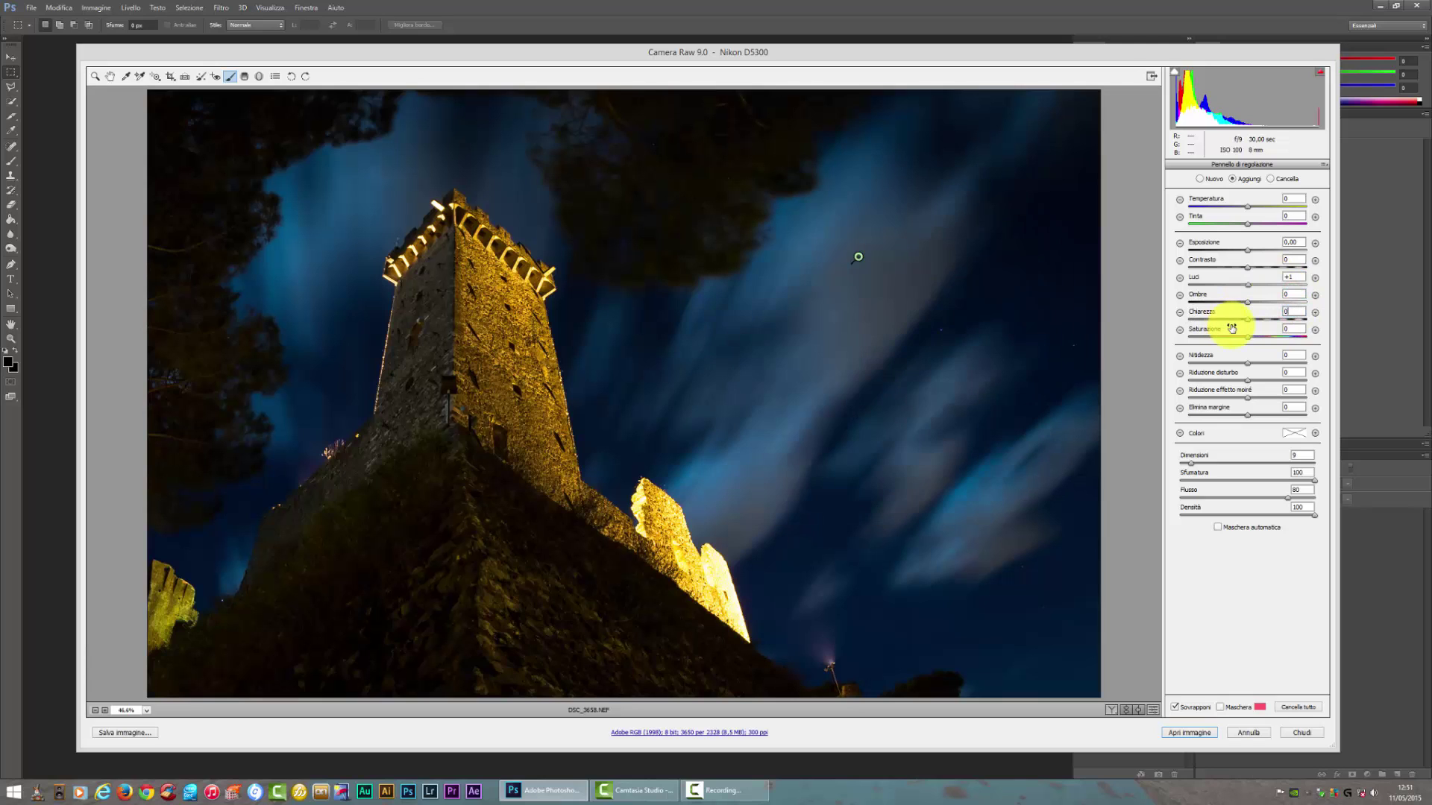
drag(1266, 321, 1347, 322)
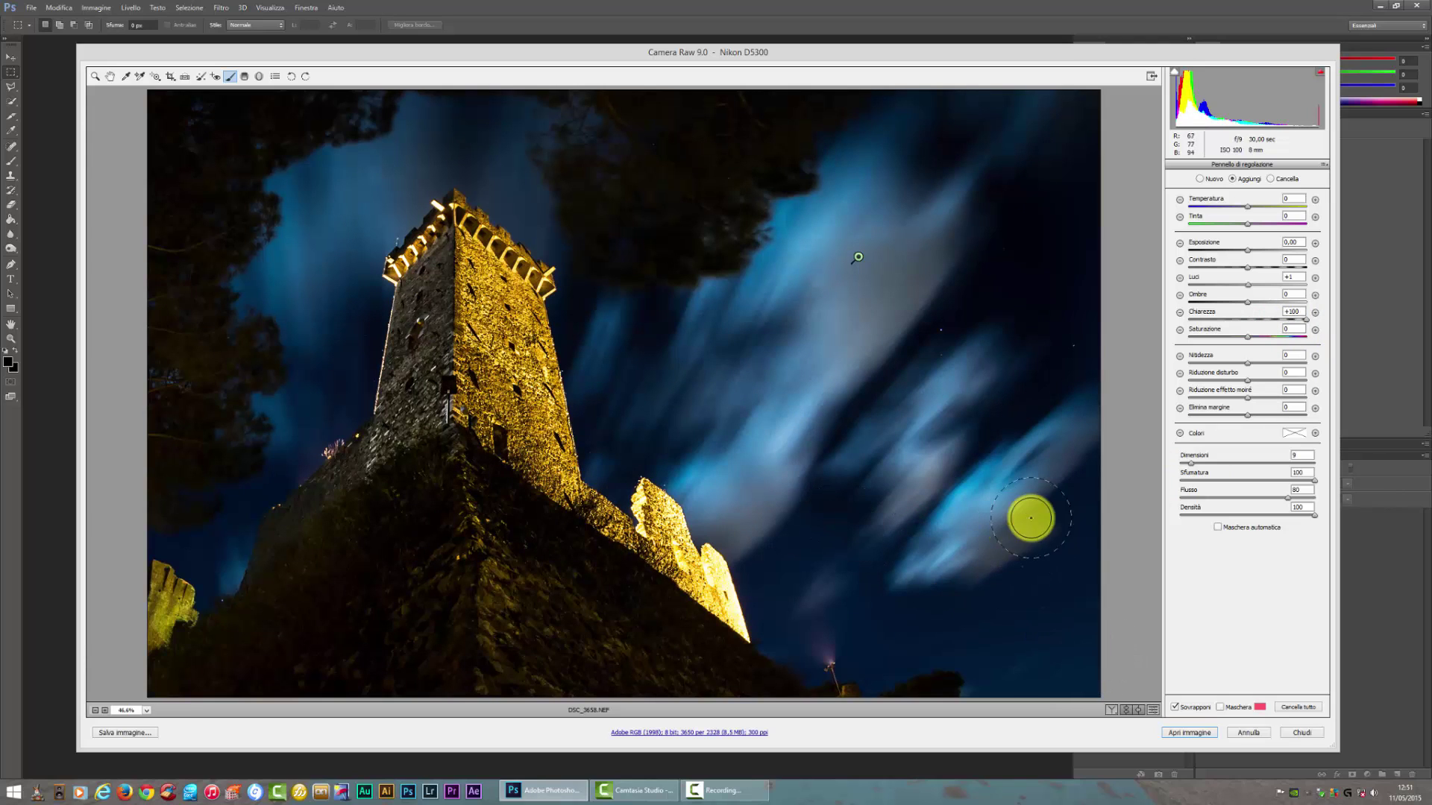
click(1273, 181)
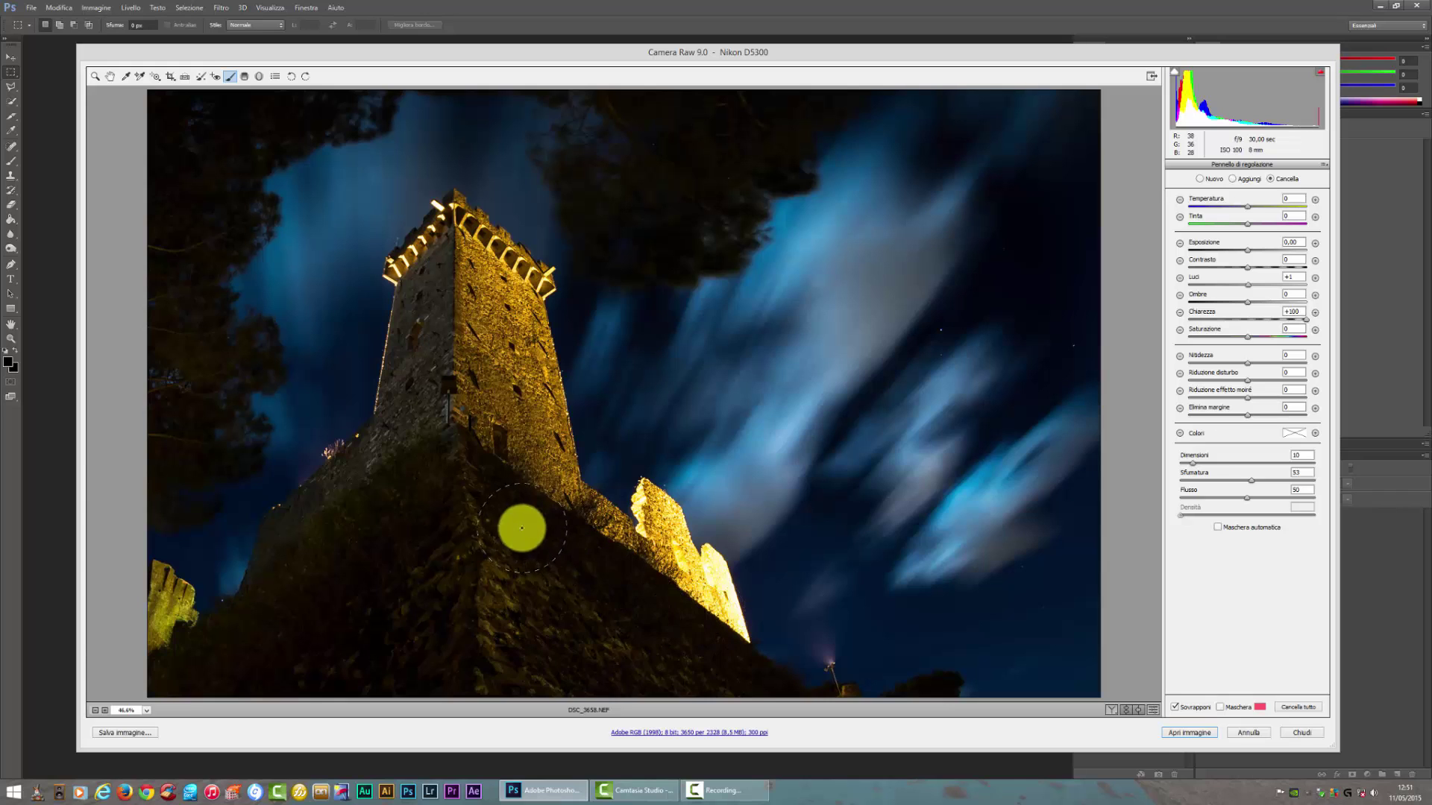
click(1234, 179)
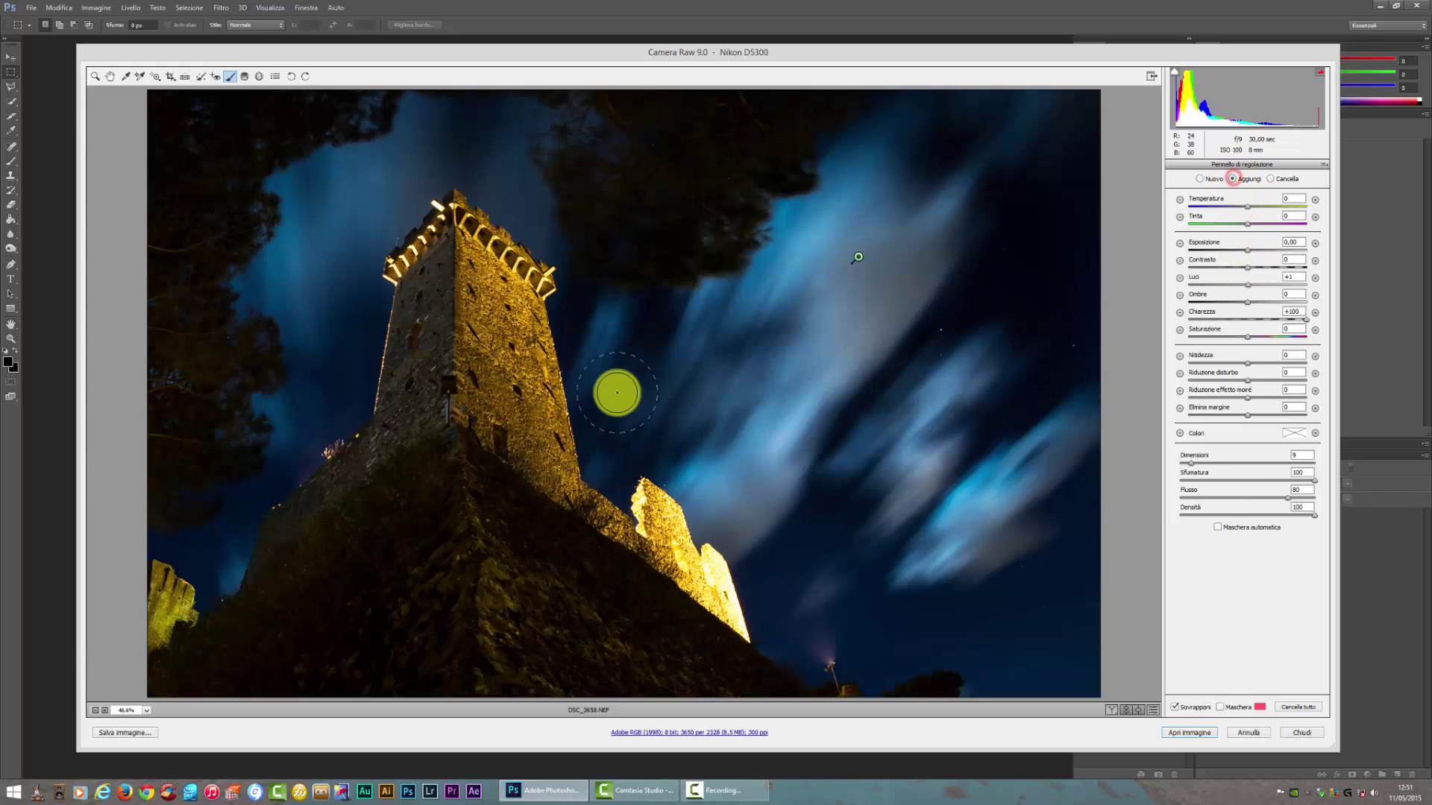
drag(518, 368, 506, 516)
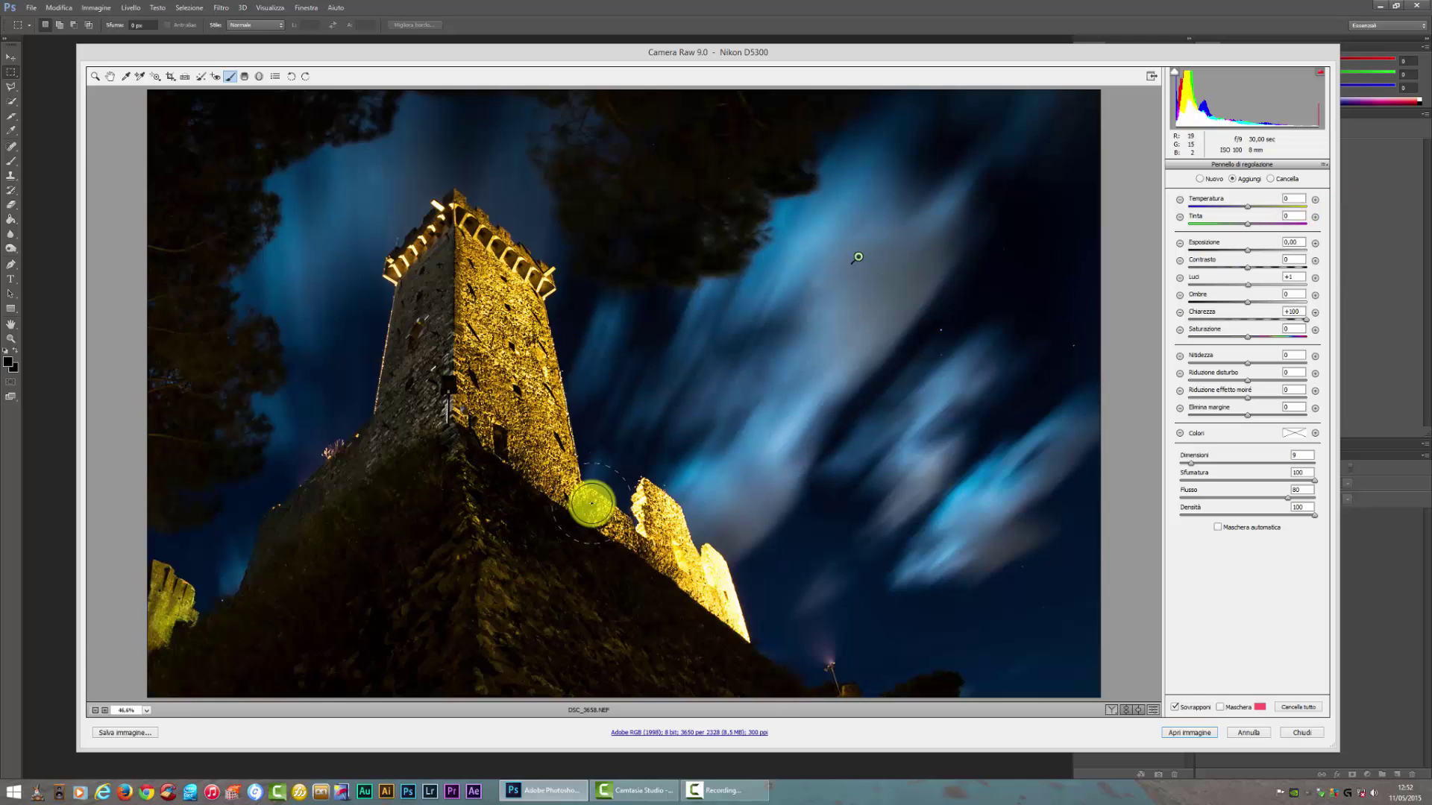
Add a second brush adjustment on the sky left of the tower with Shadows +76, then delete it.
click(1200, 179)
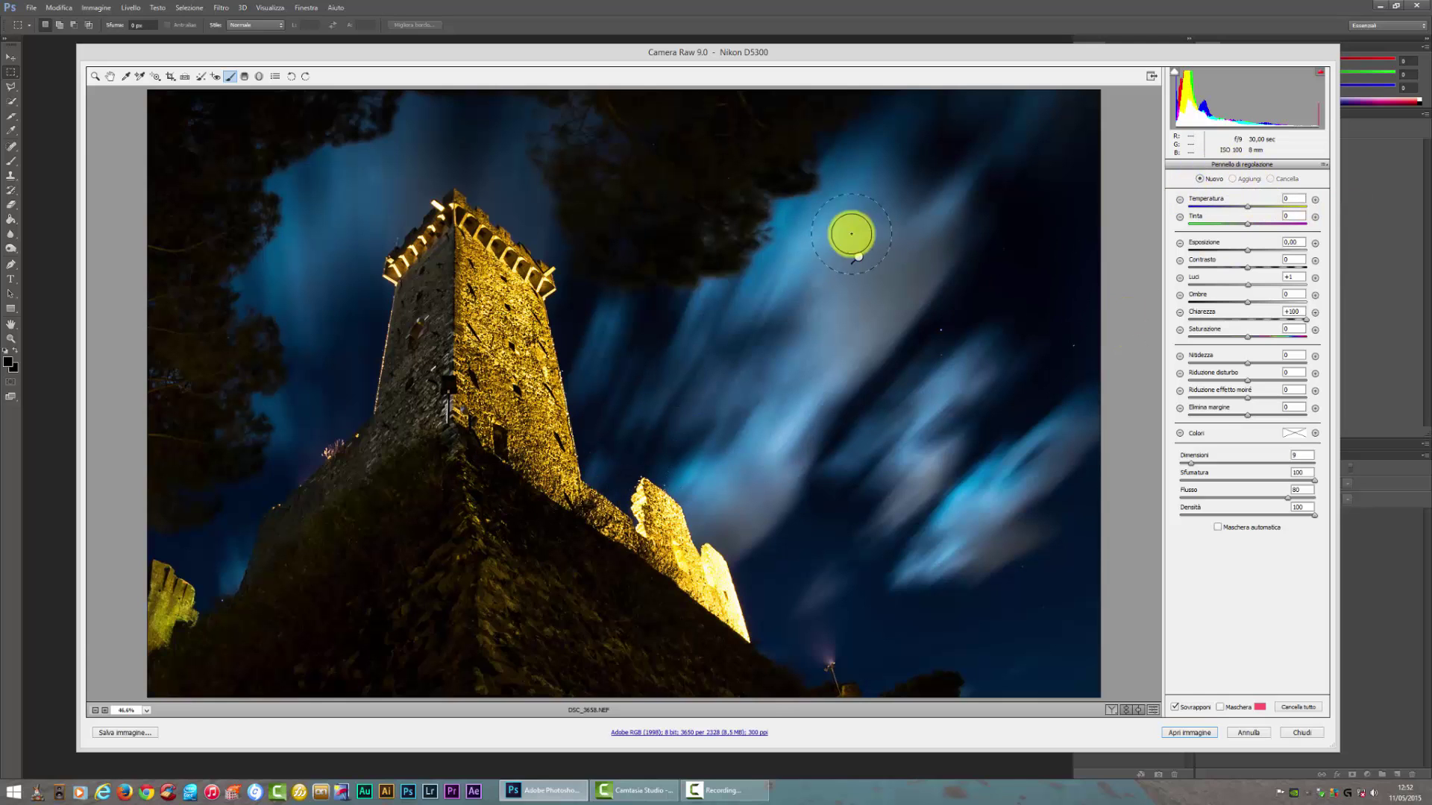
drag(419, 320, 297, 408)
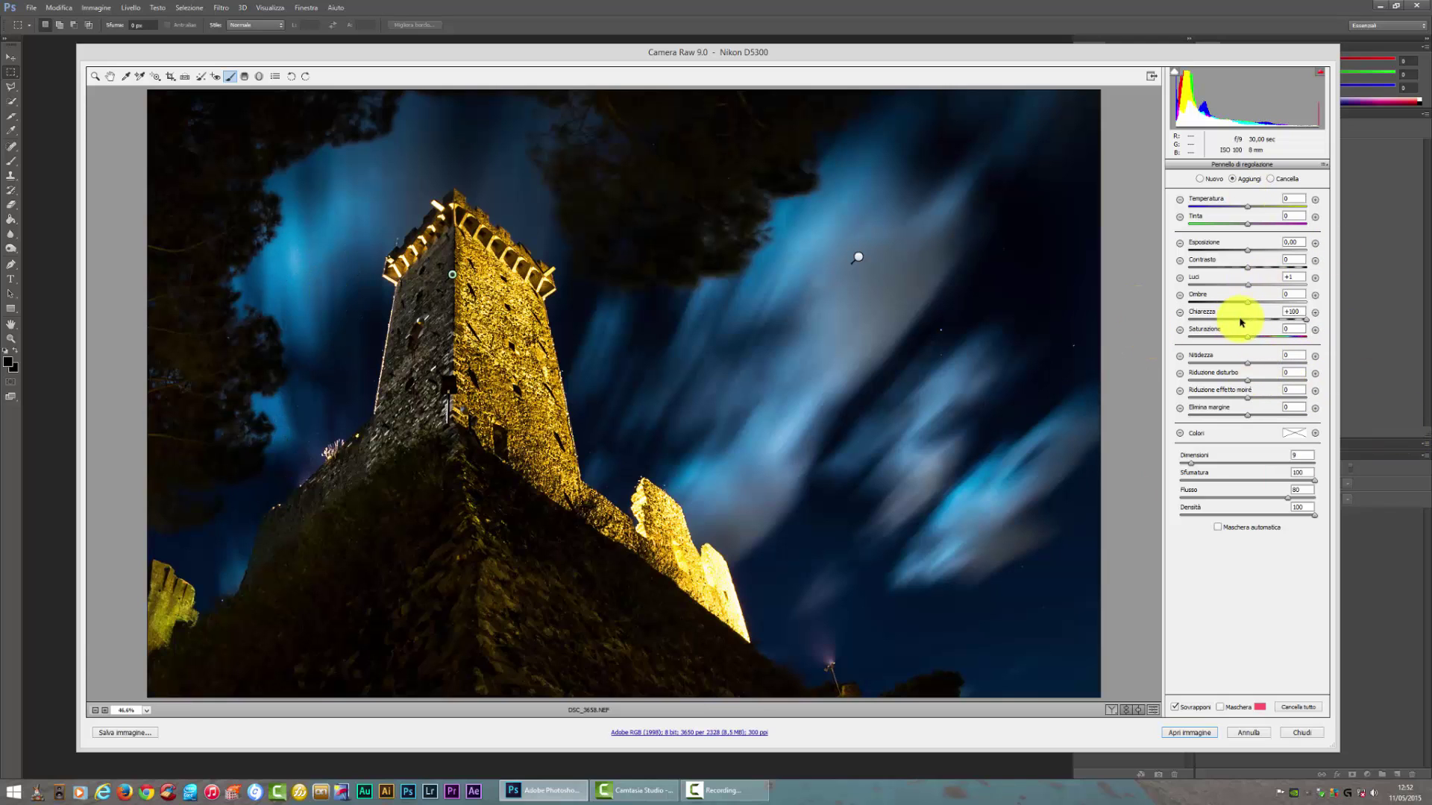
text(0)
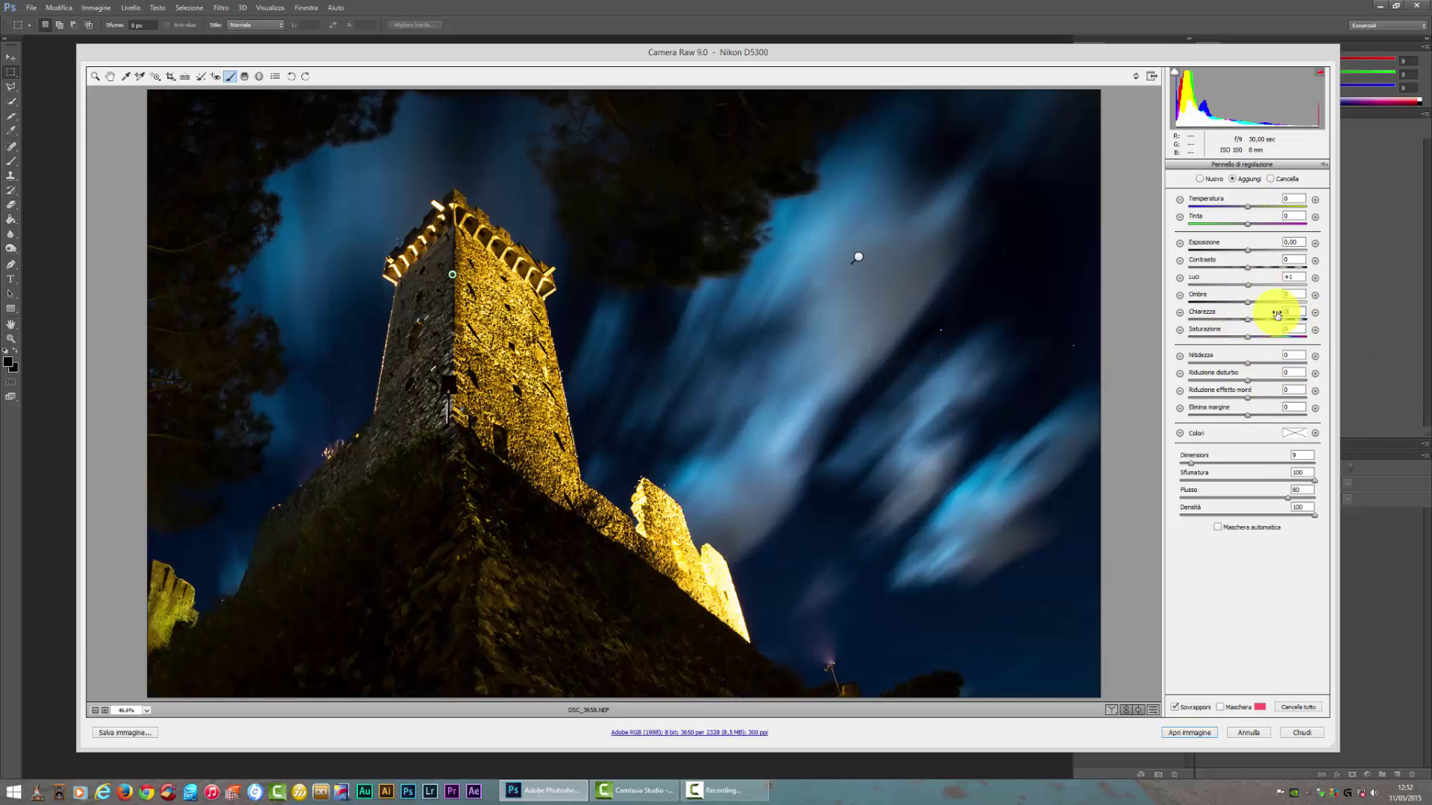
drag(1259, 296, 1291, 301)
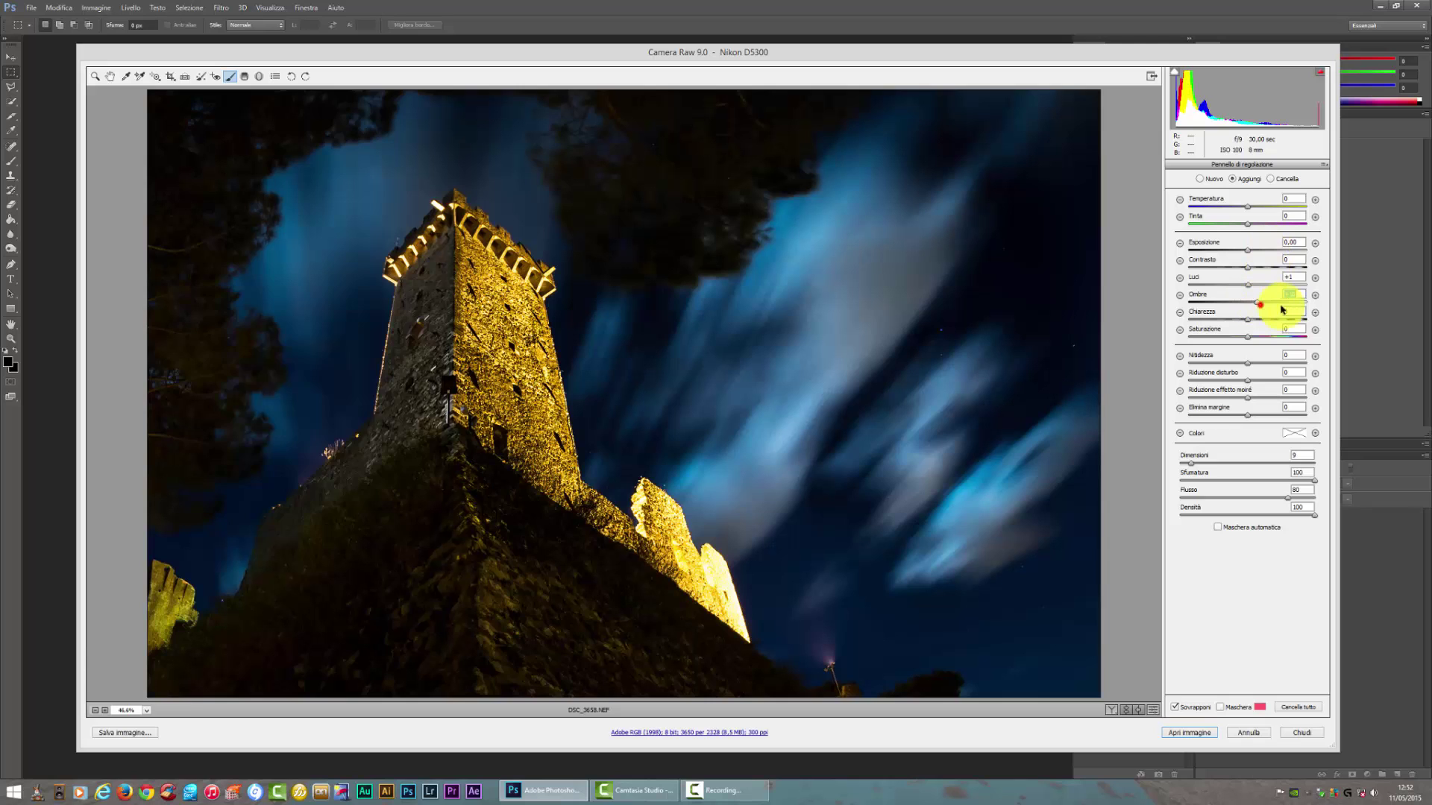
click(858, 257)
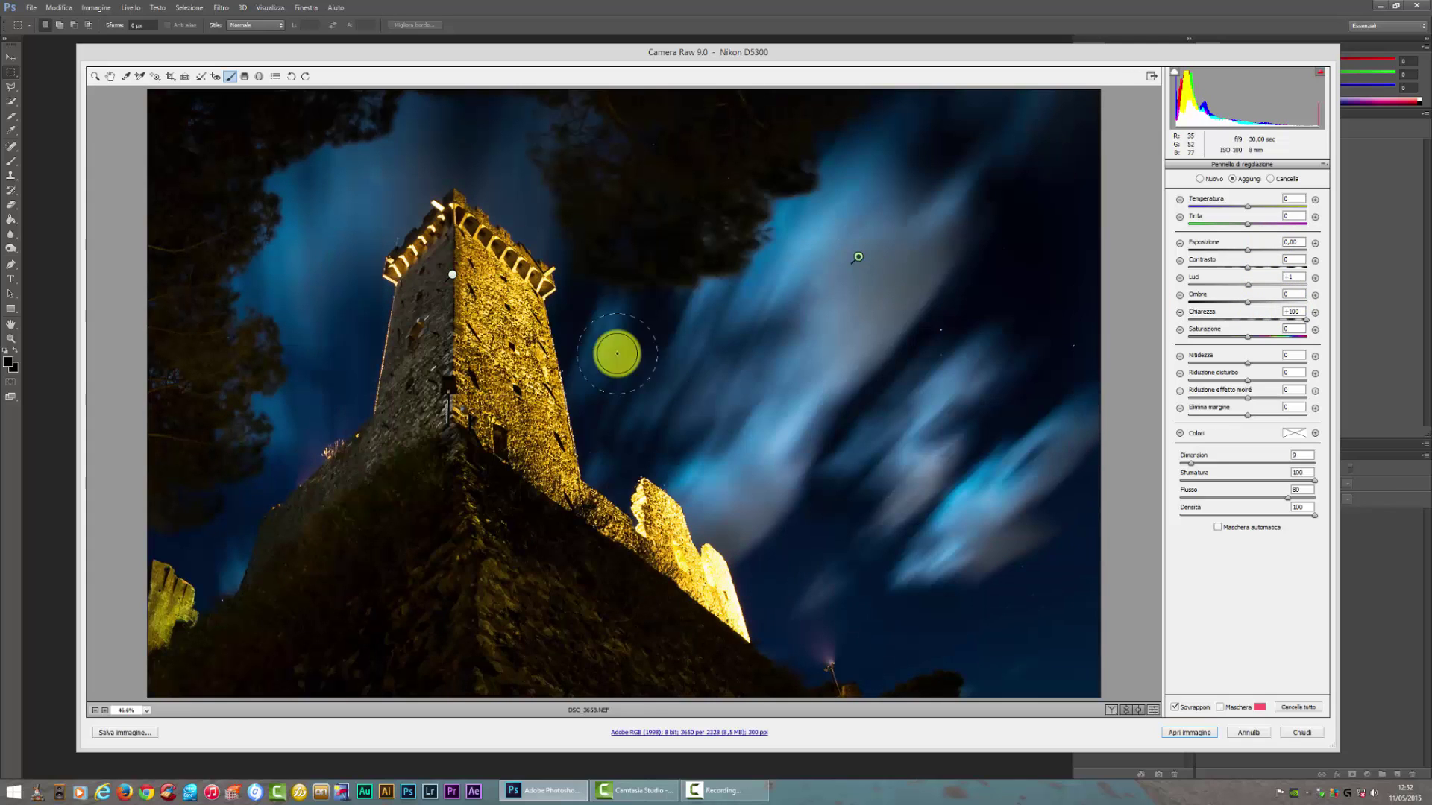
click(451, 275)
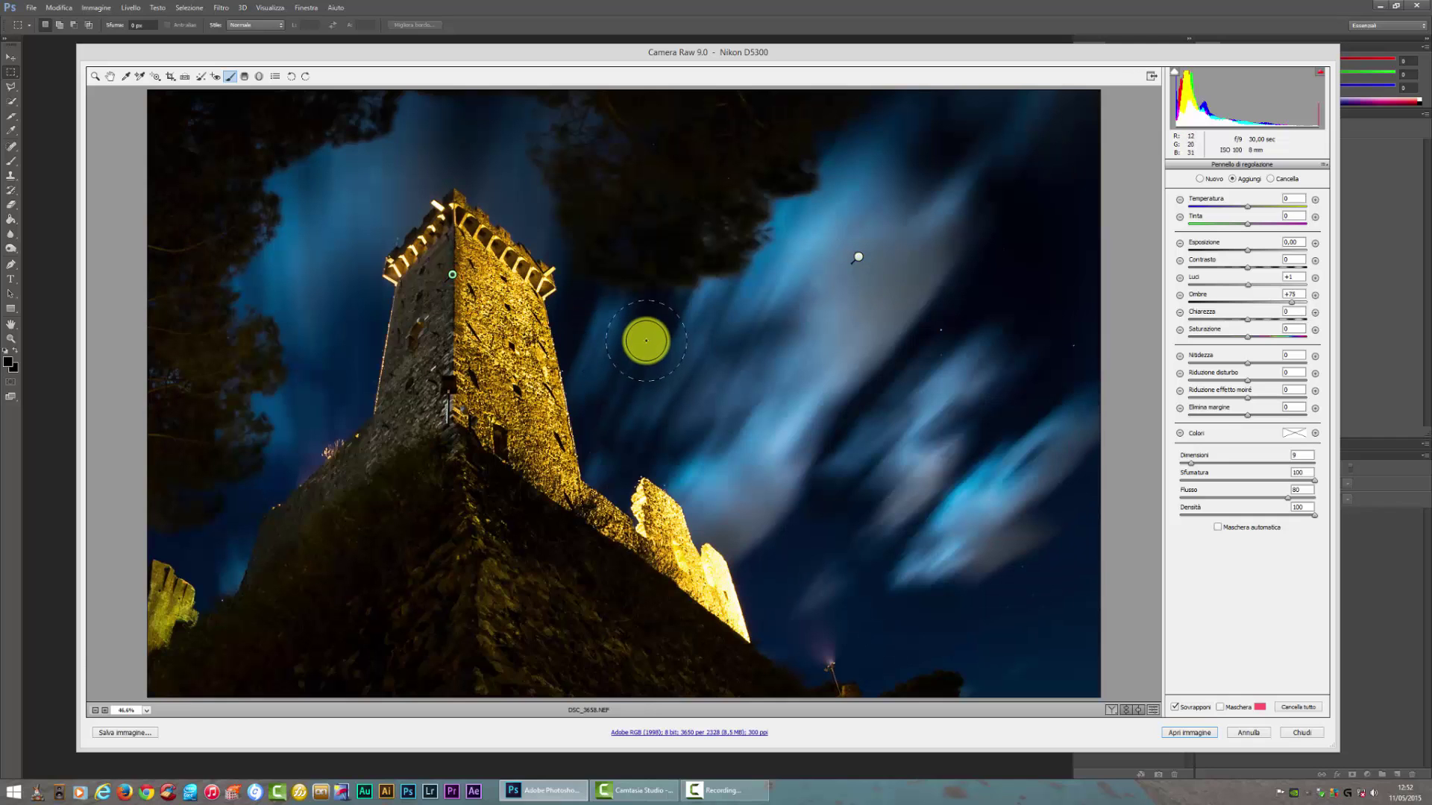
click(858, 258)
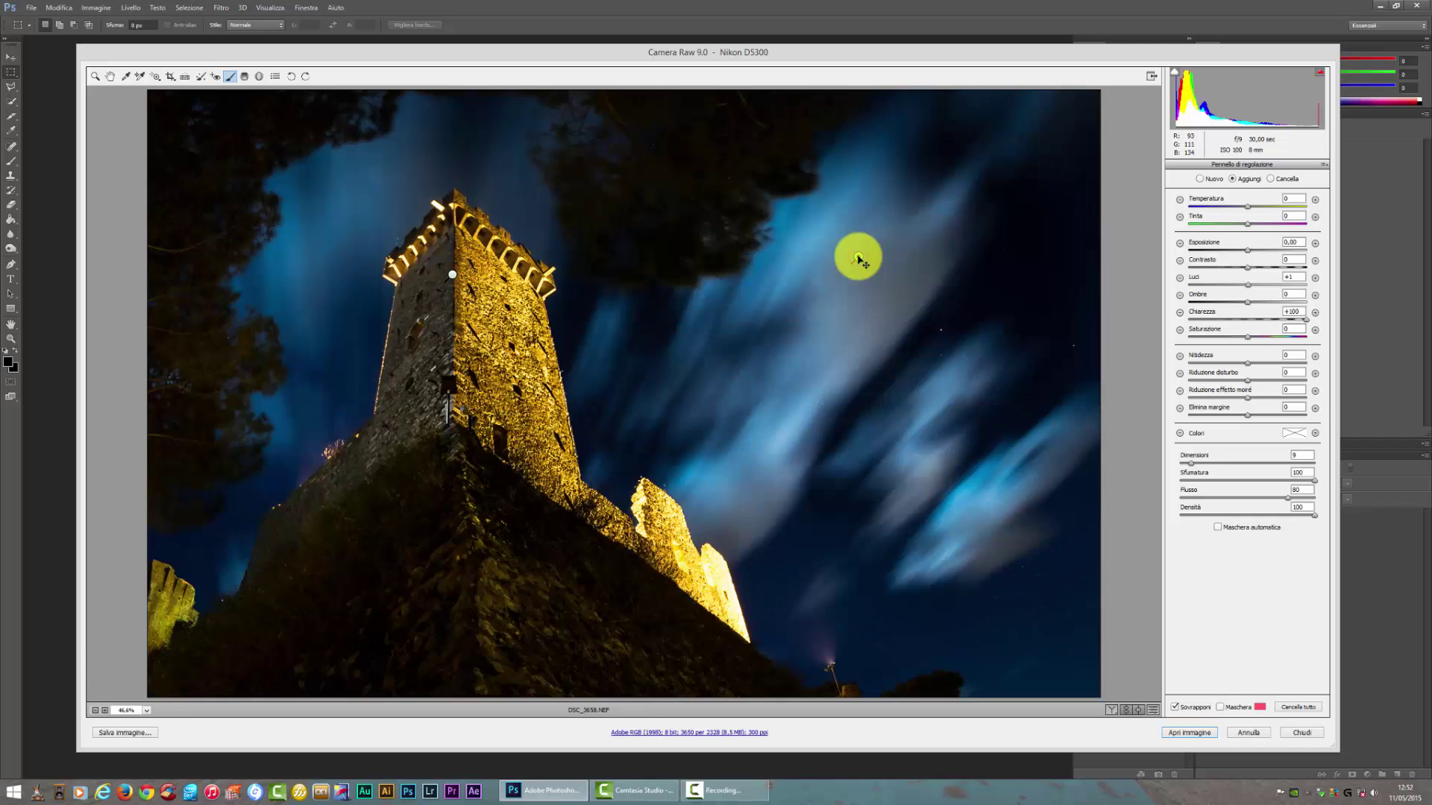
key(Delete)
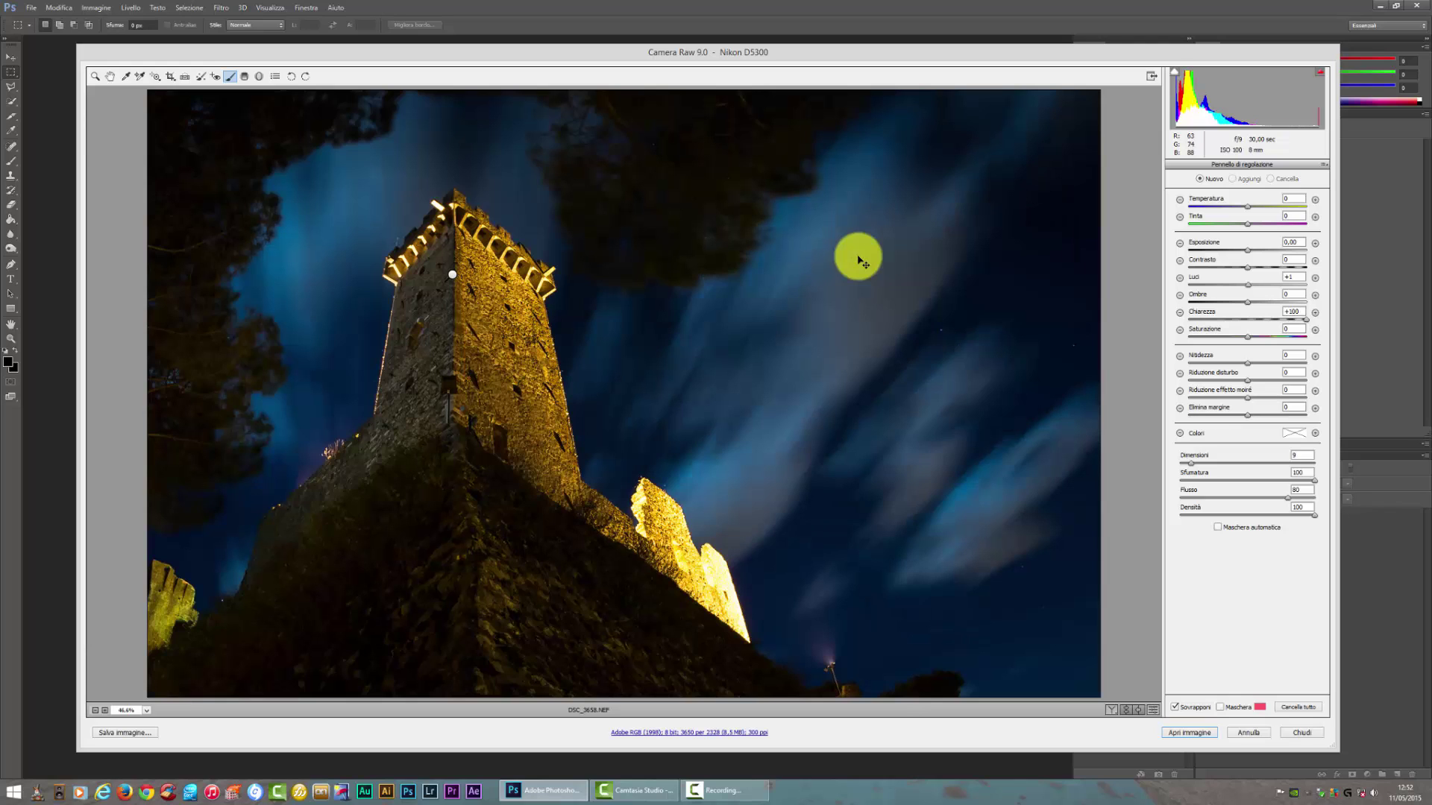
Show the tower mask in a pink overlay, extend it over the lower-left, then hide the overlay.
click(452, 275)
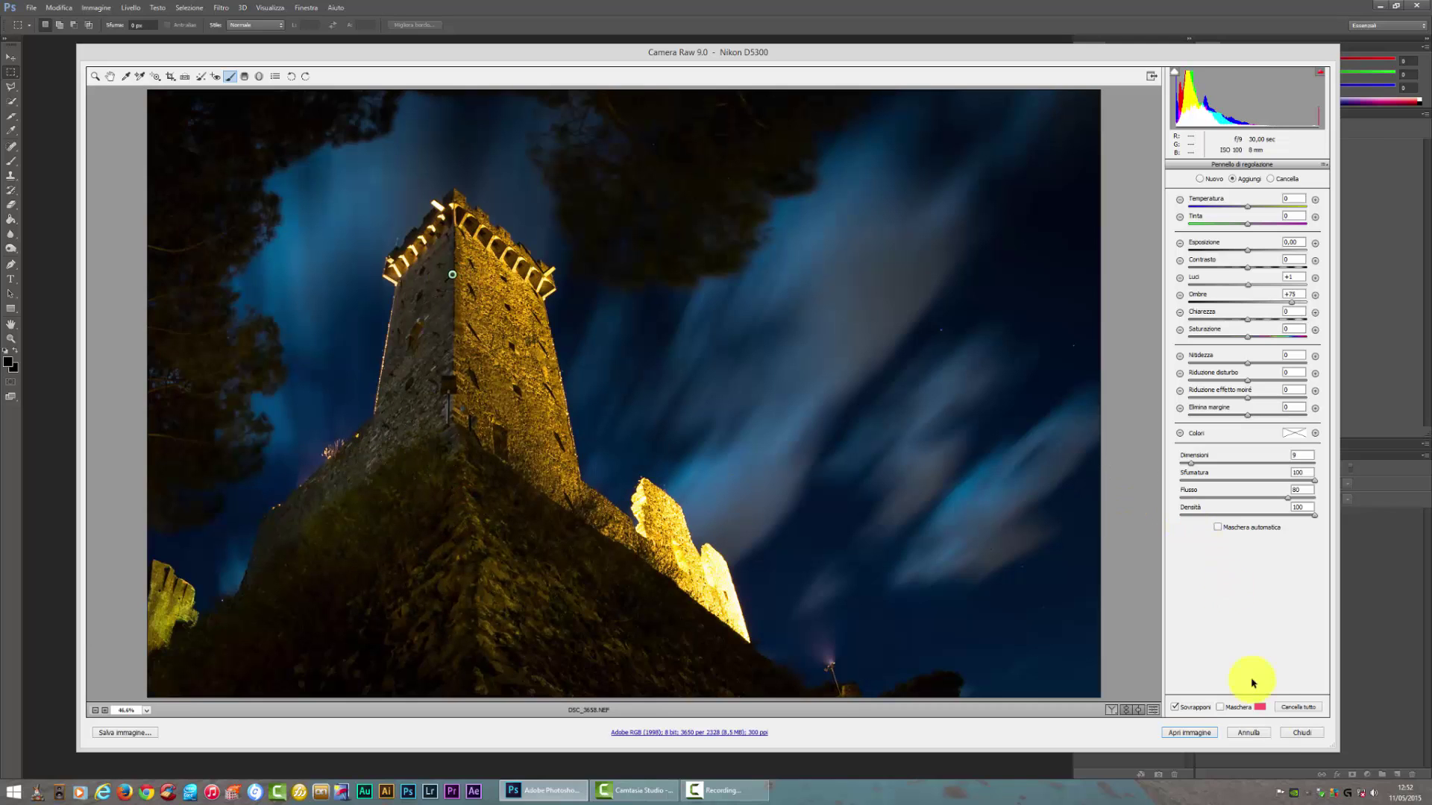
click(1222, 707)
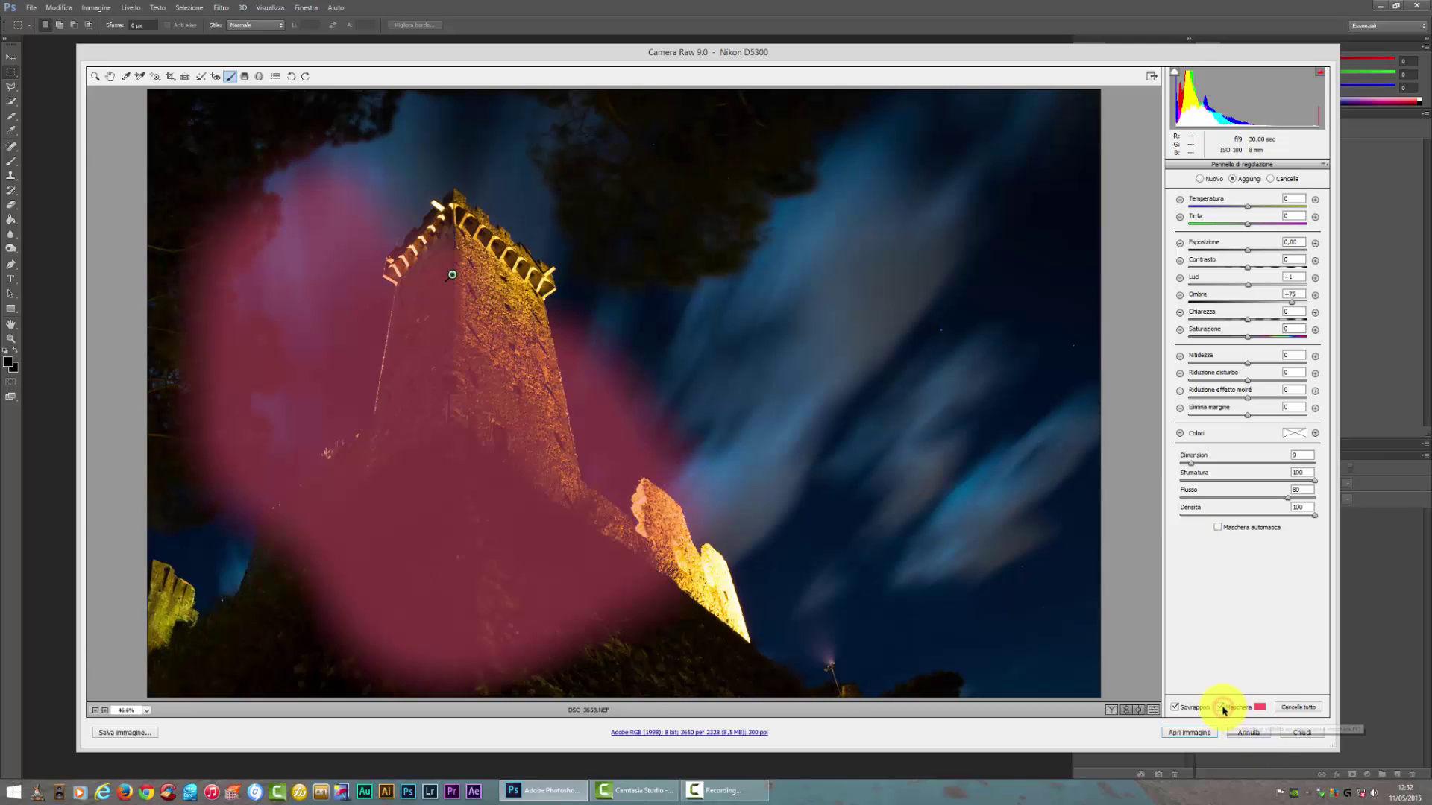
click(1260, 707)
click(767, 267)
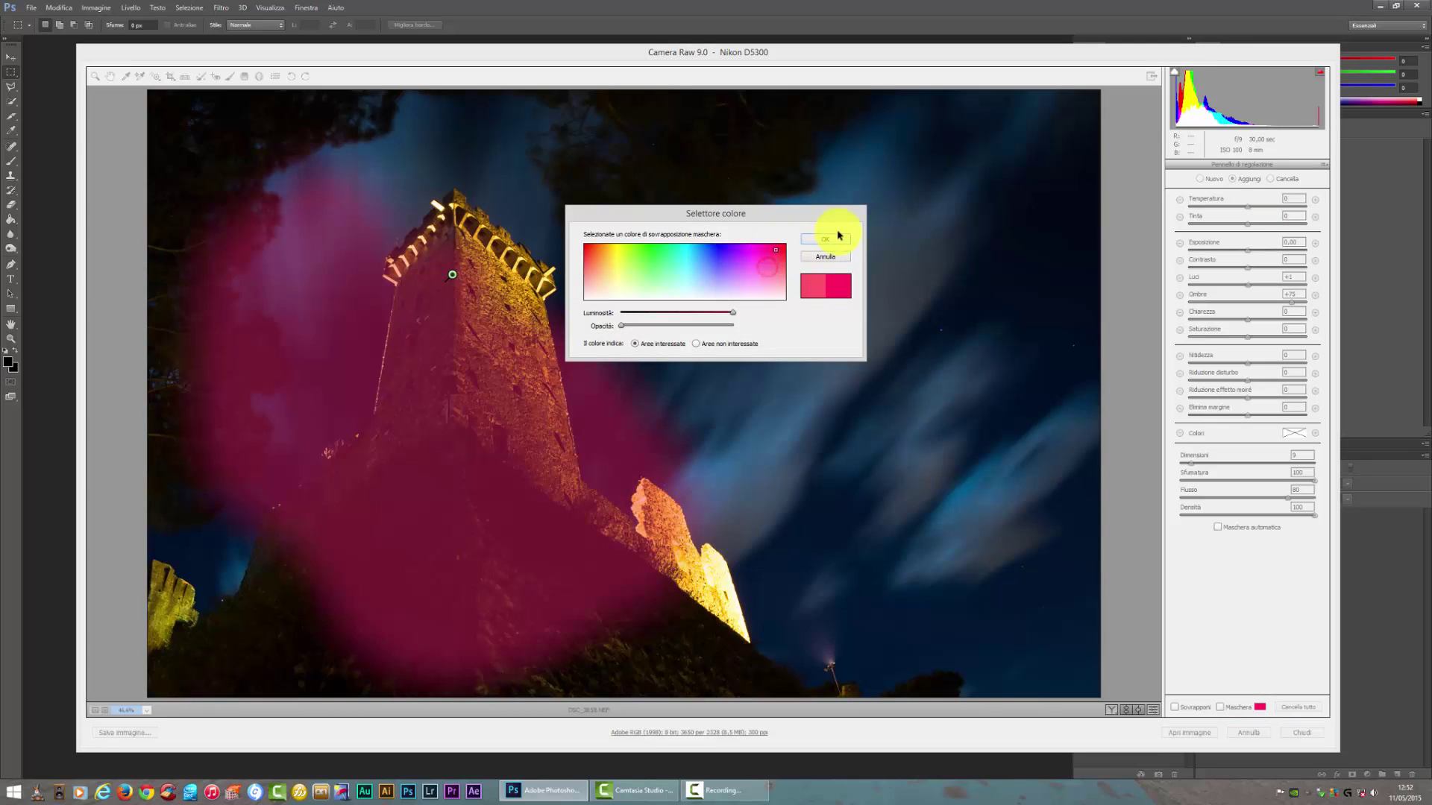
click(825, 239)
mouse_move(388, 421)
mouse_down()
mouse_move(211, 489)
mouse_move(387, 671)
mouse_move(422, 594)
mouse_up()
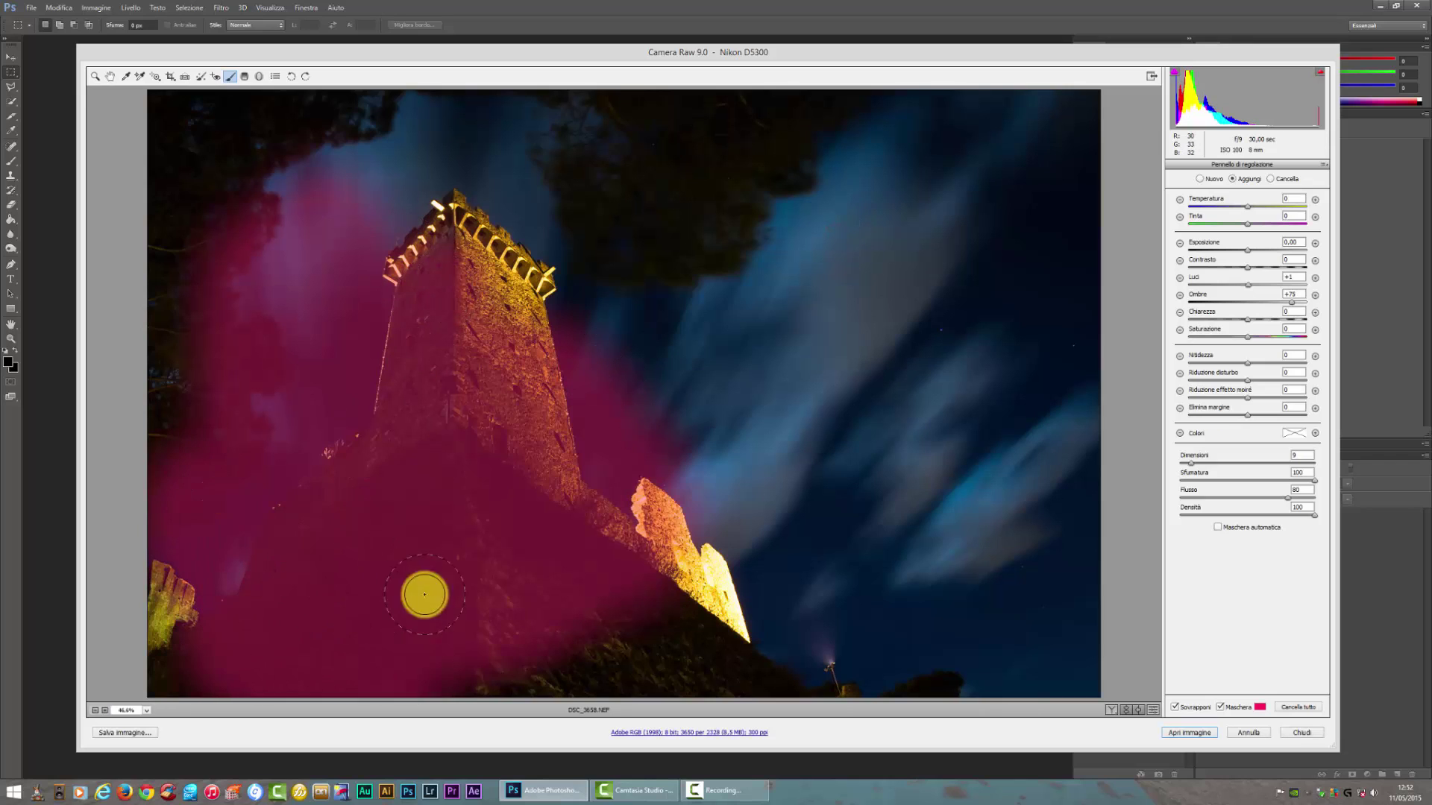
click(1220, 707)
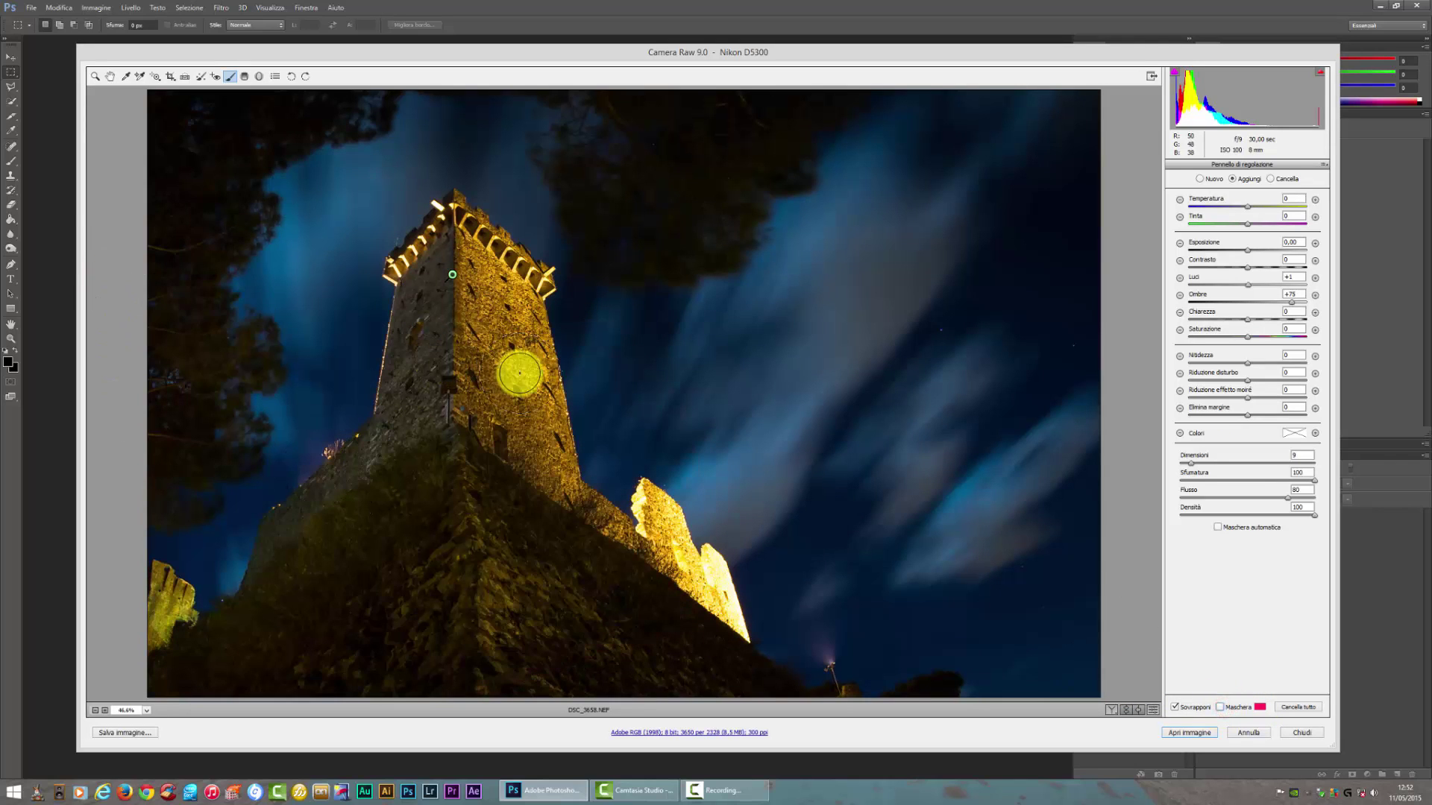
click(1220, 708)
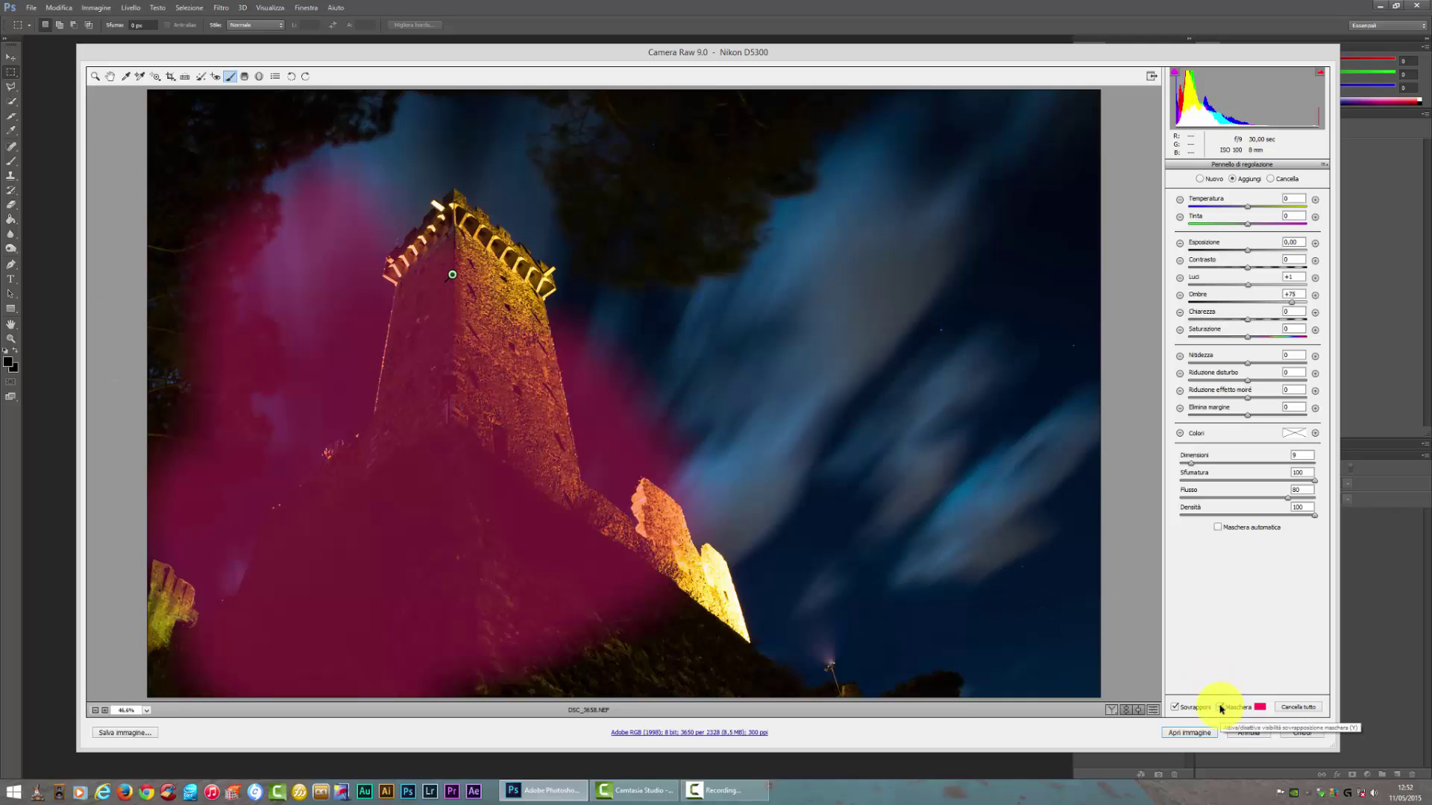
click(1220, 707)
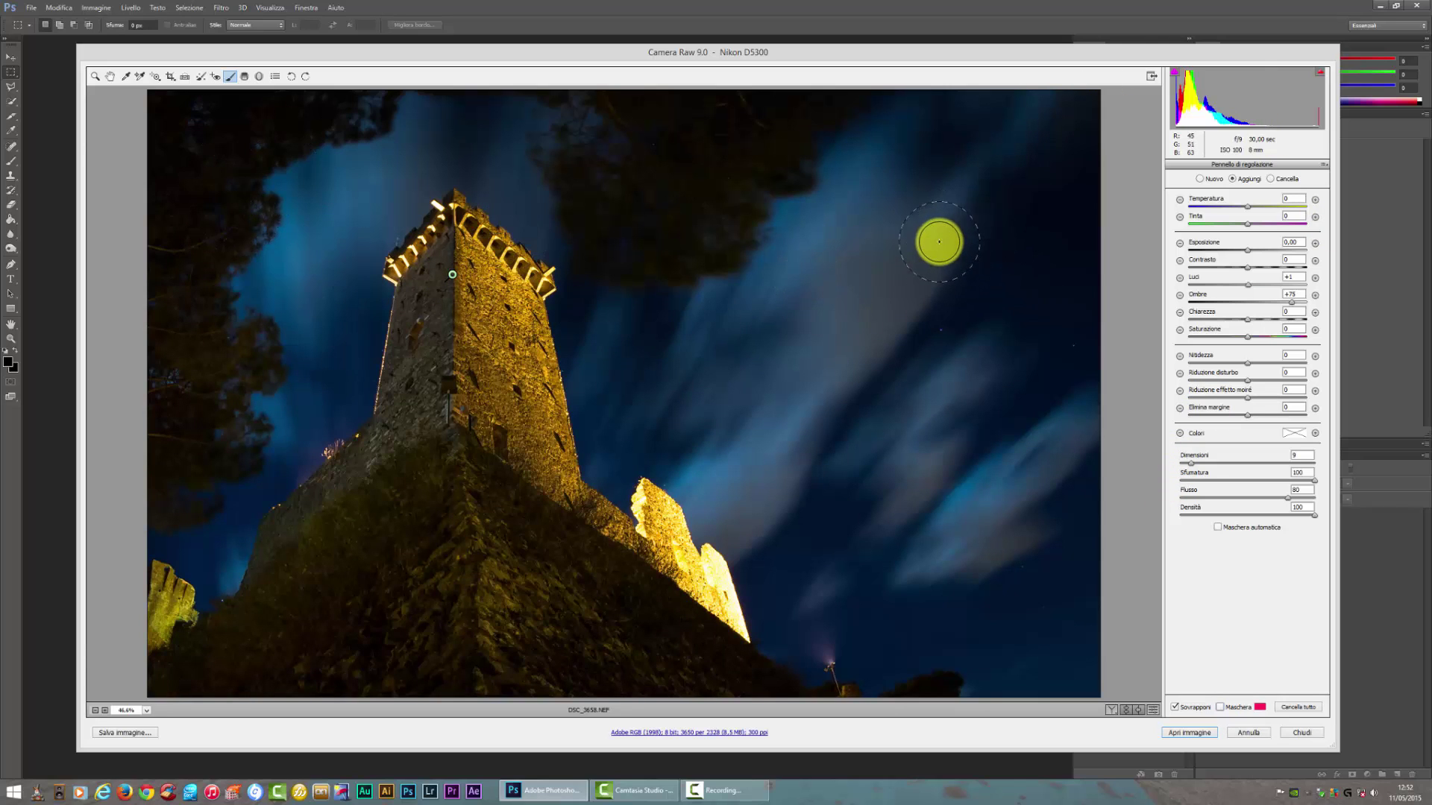
click(246, 77)
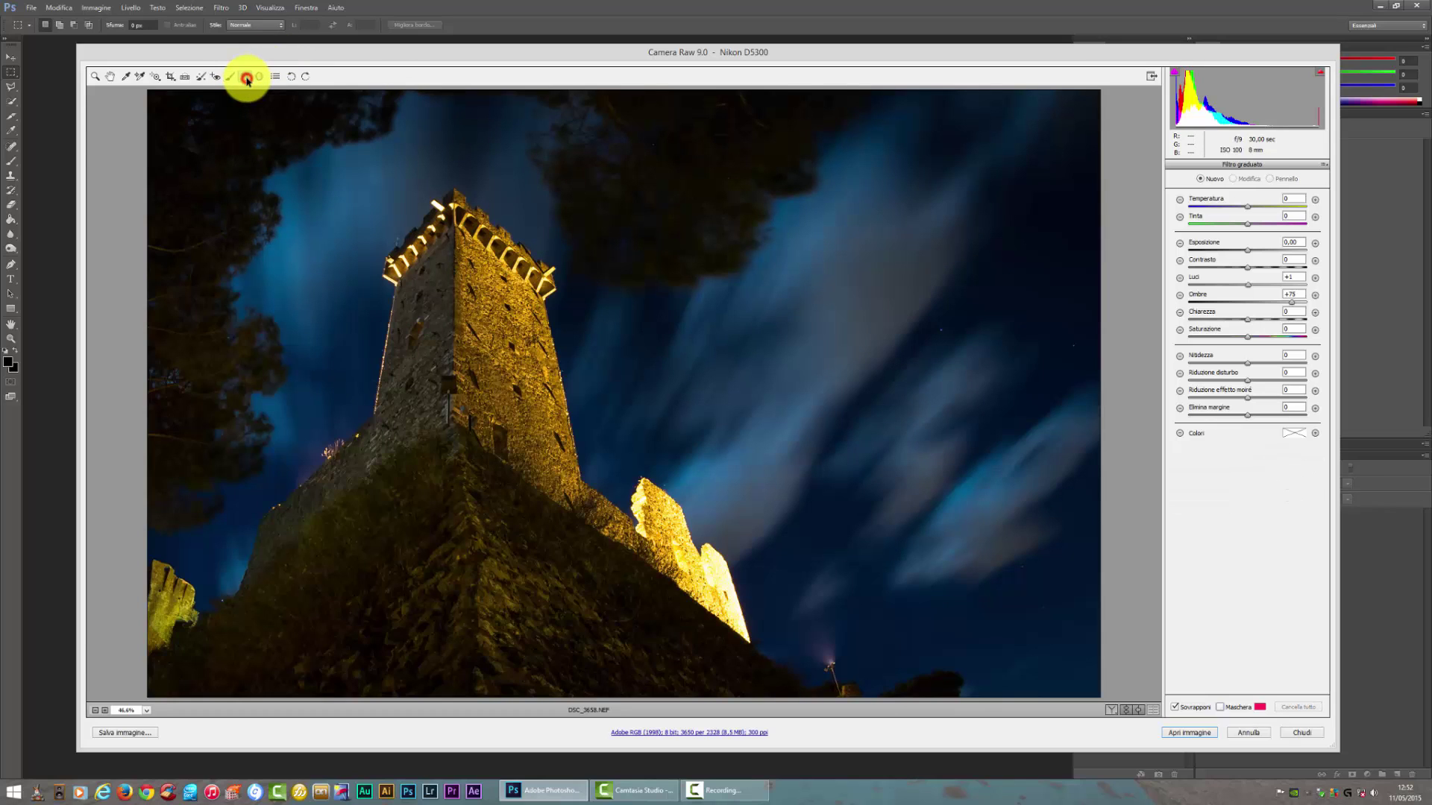
click(257, 76)
click(246, 77)
click(258, 76)
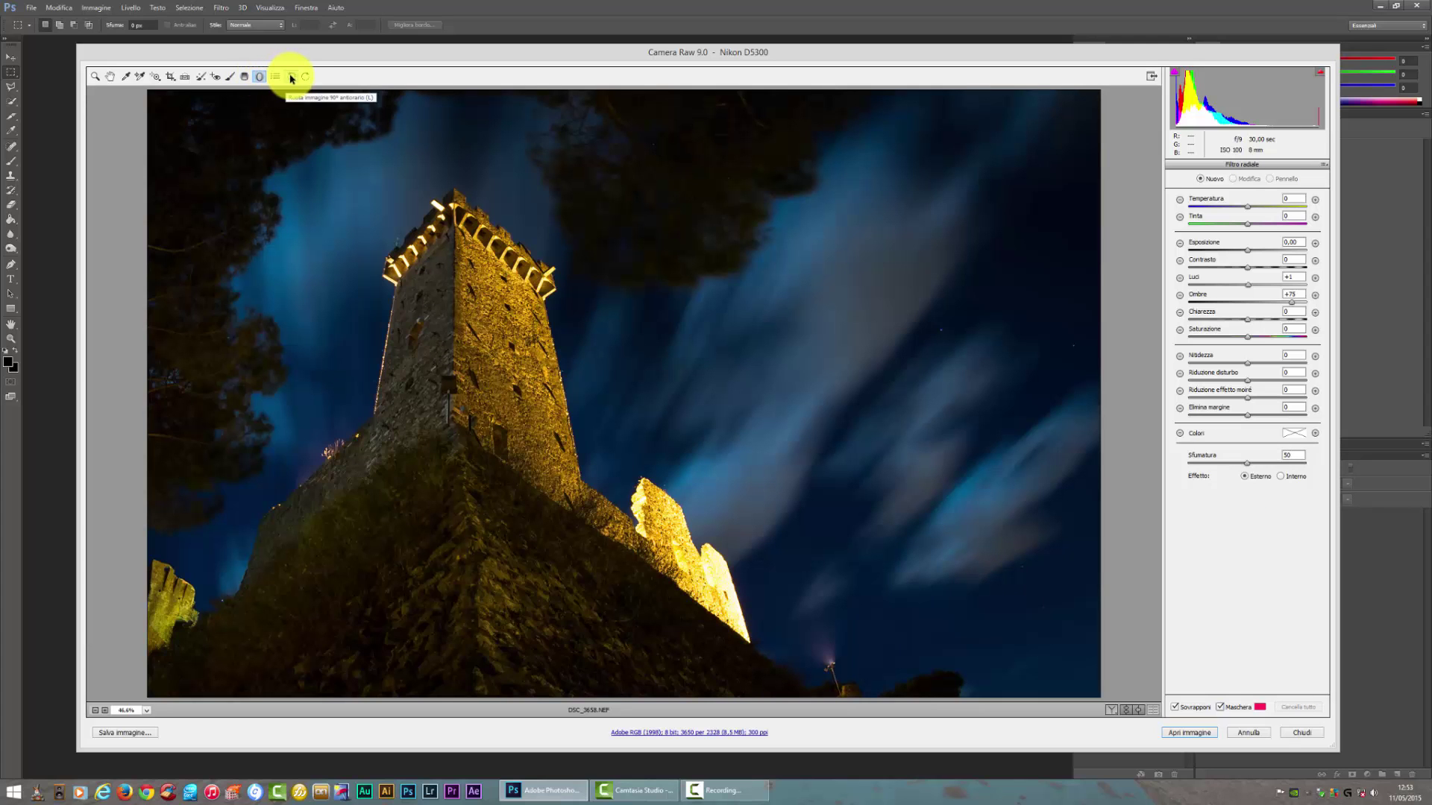
click(290, 77)
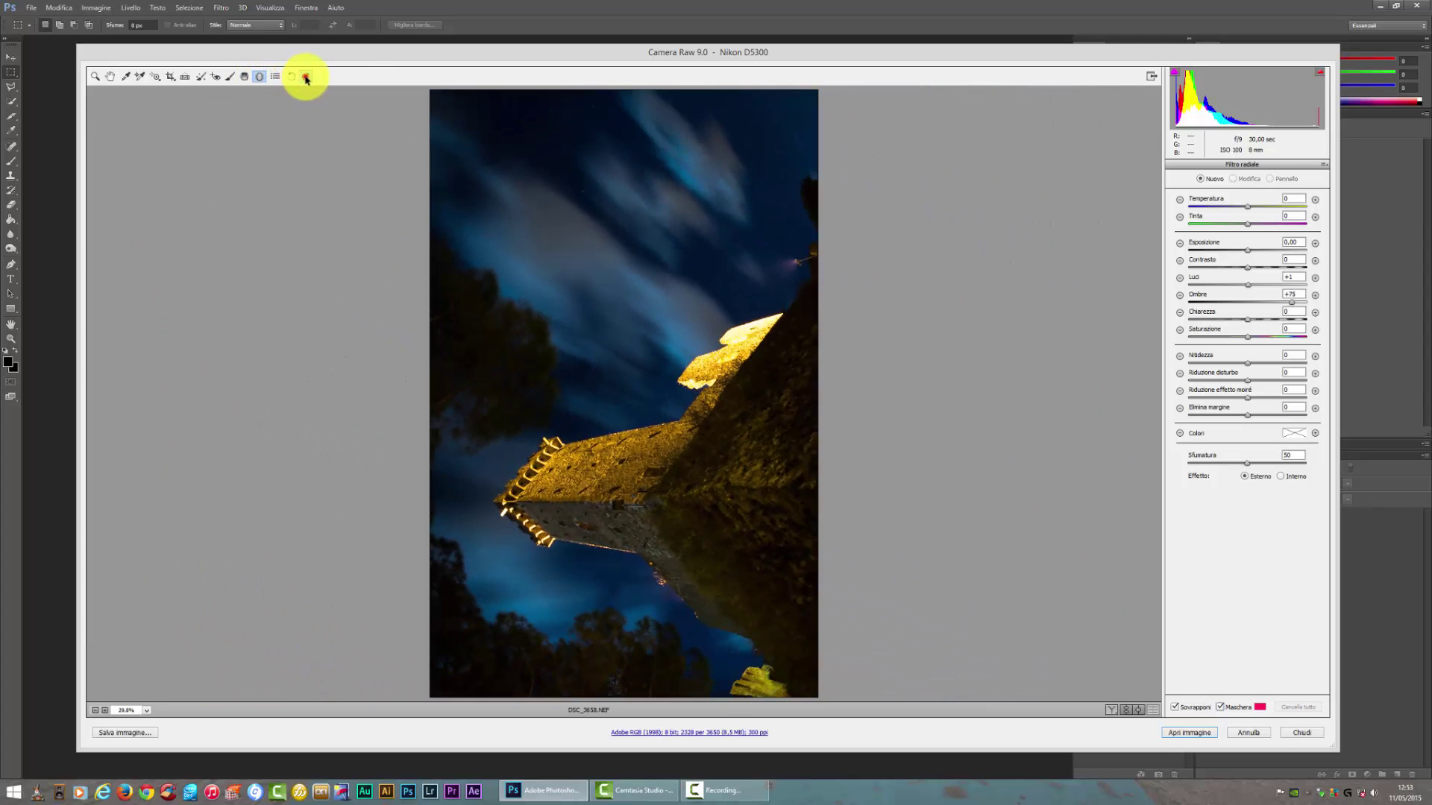
click(306, 77)
click(291, 77)
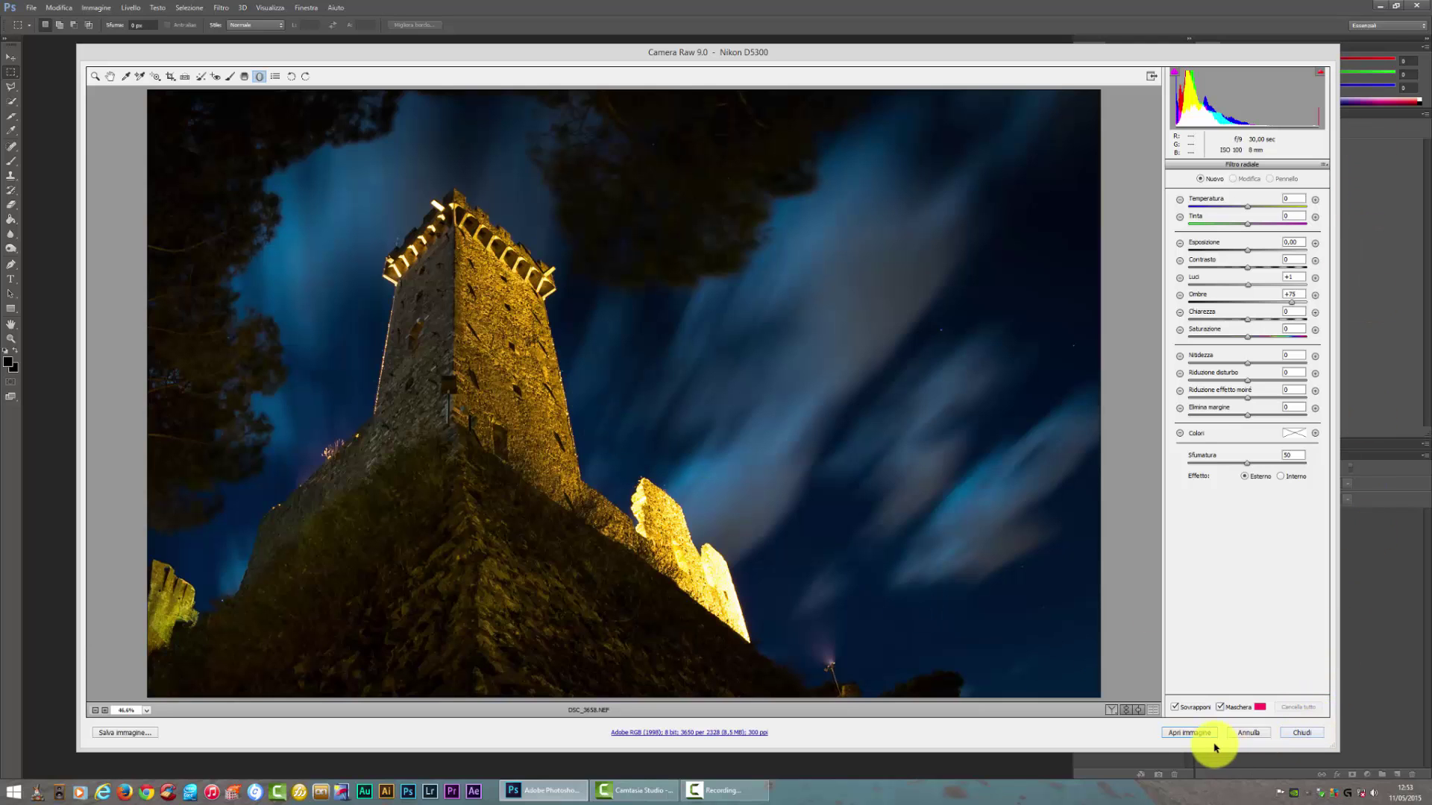
click(1191, 732)
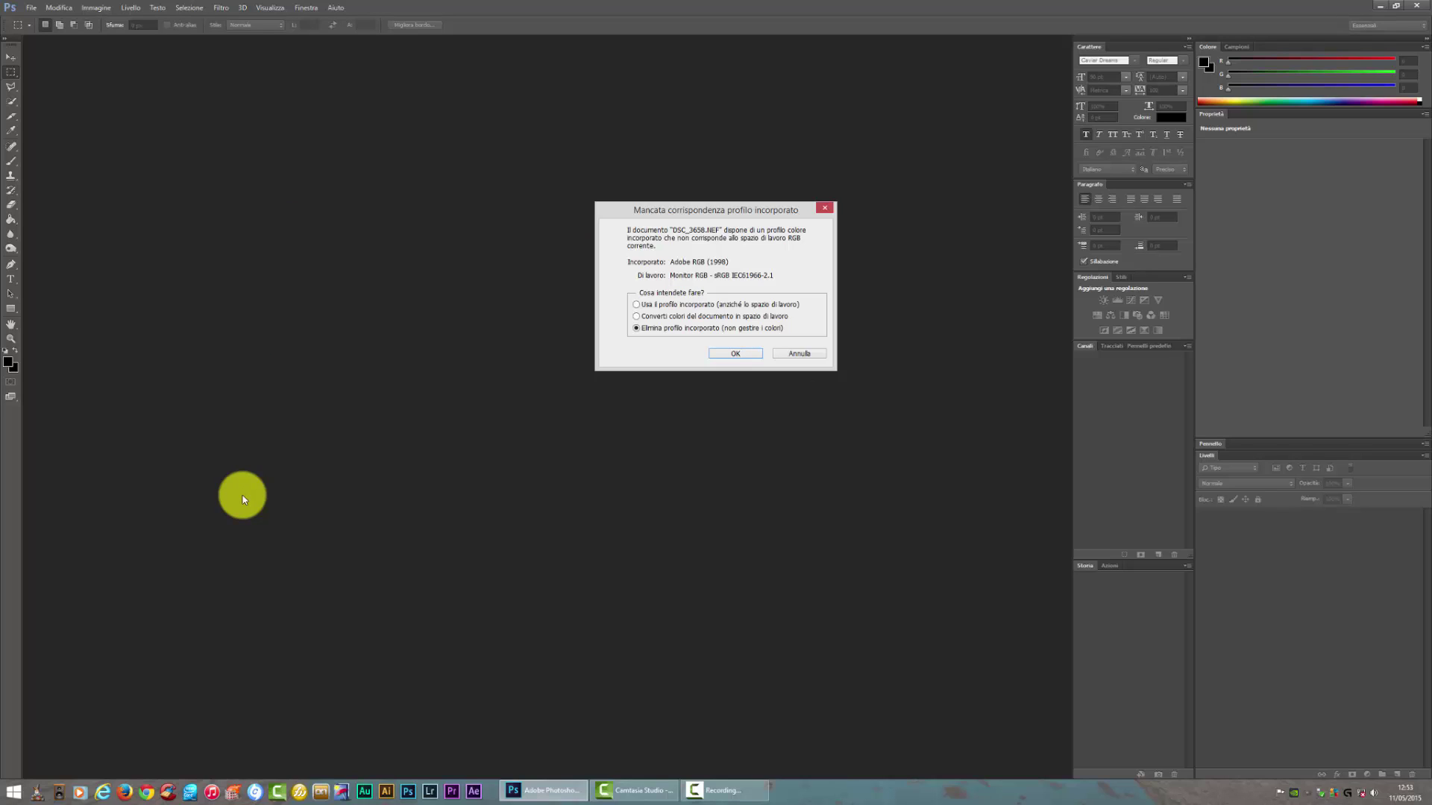
drag(710, 207, 669, 248)
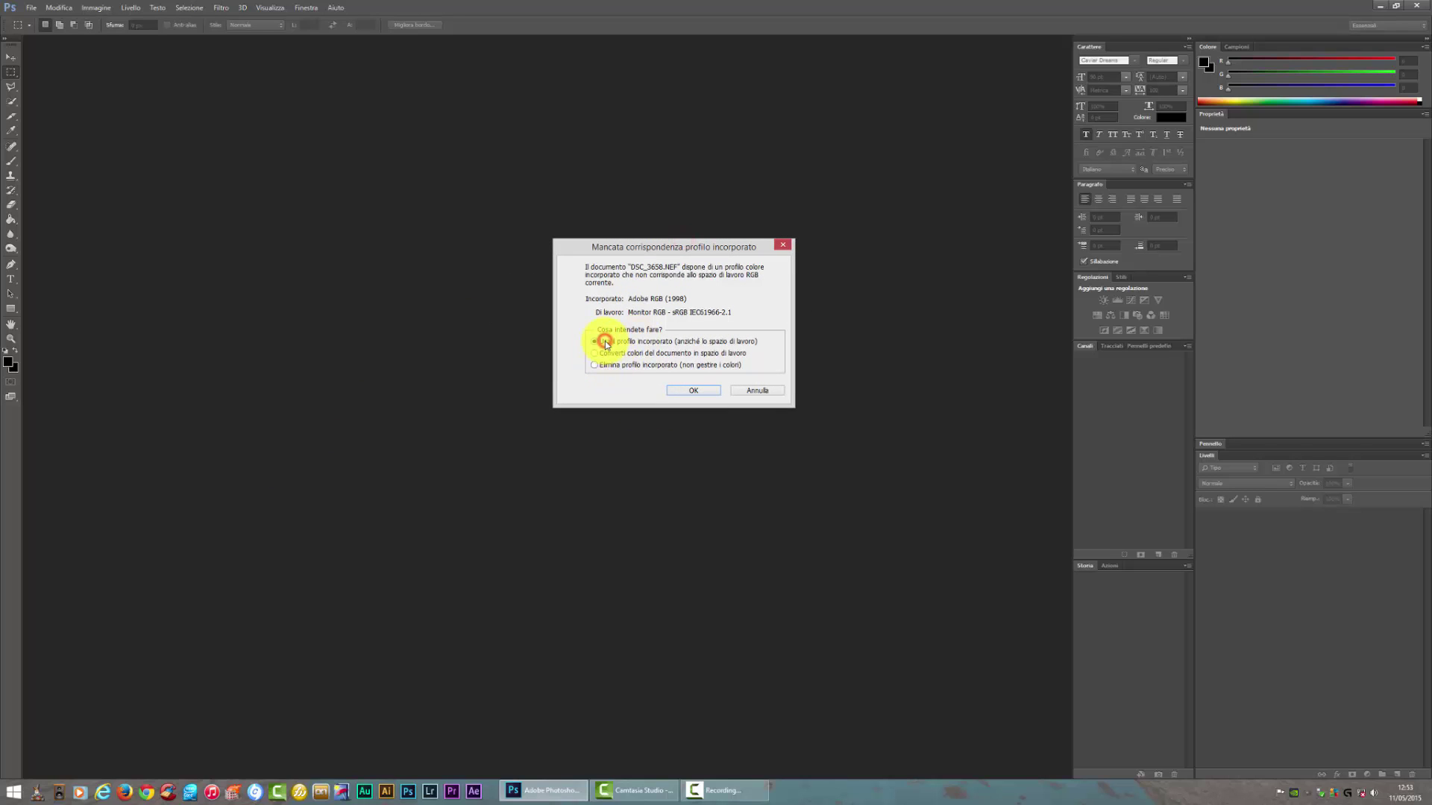
click(678, 392)
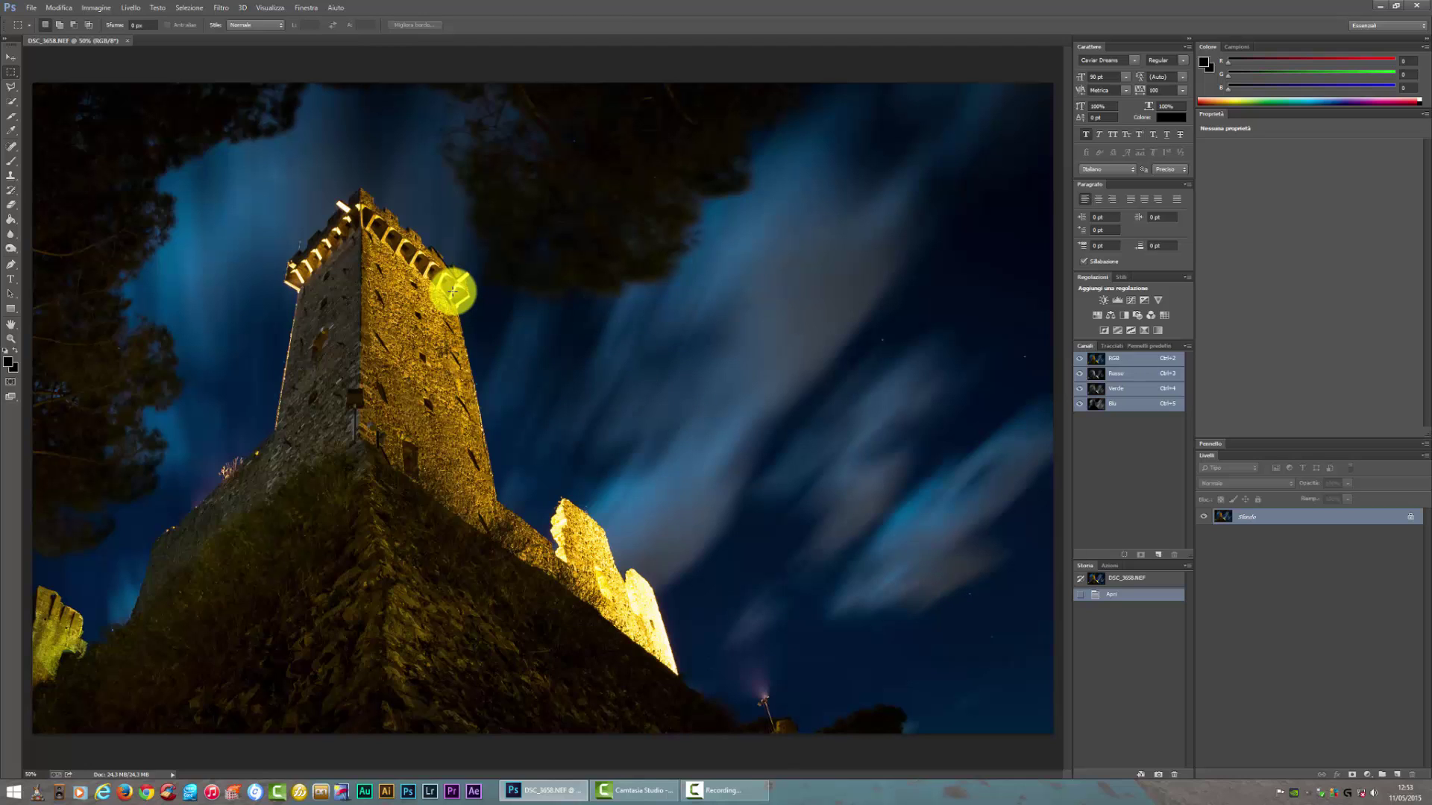
Zoom out to see the whole photo and preview Photo Filter, cancelling it.
click(10, 339)
right_click(275, 336)
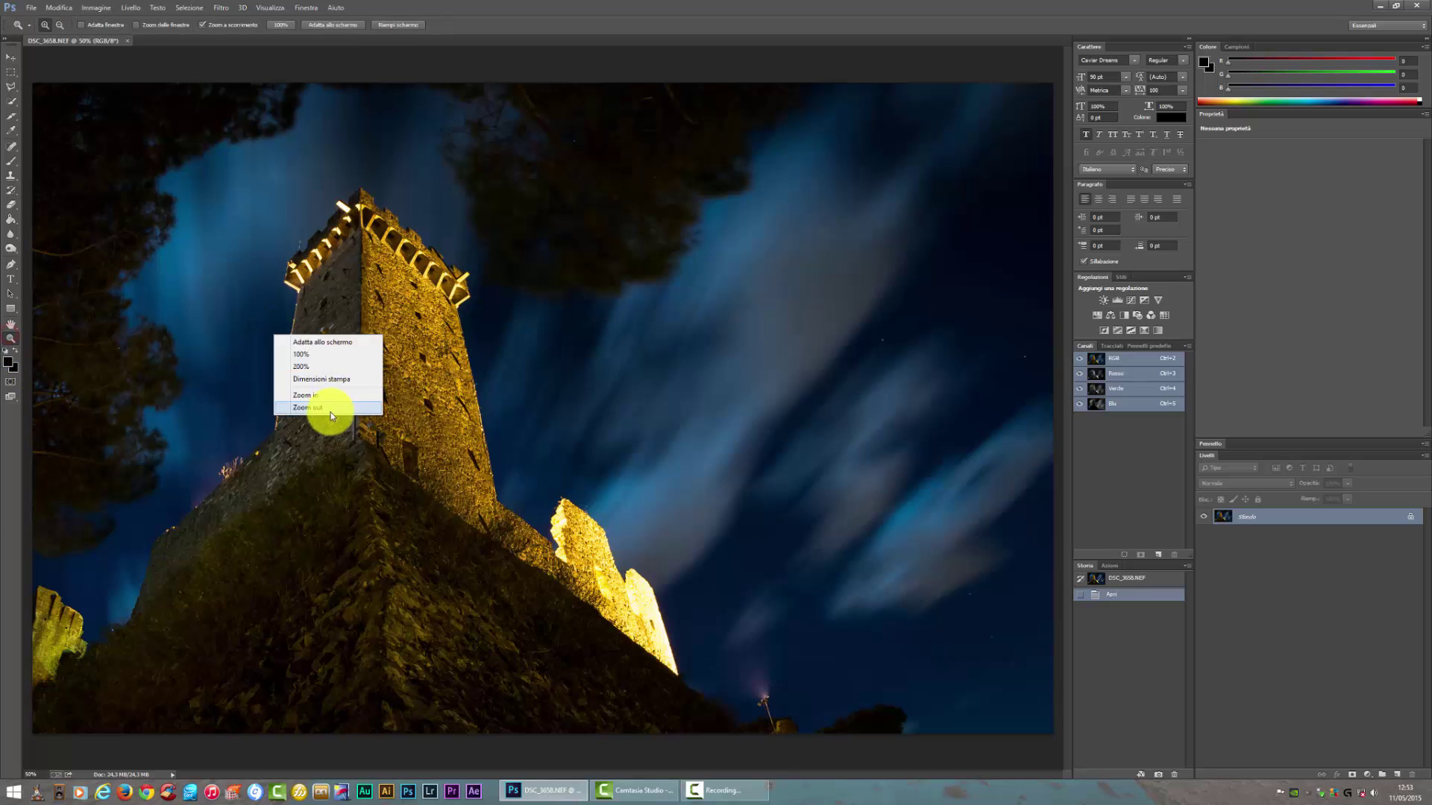
click(331, 411)
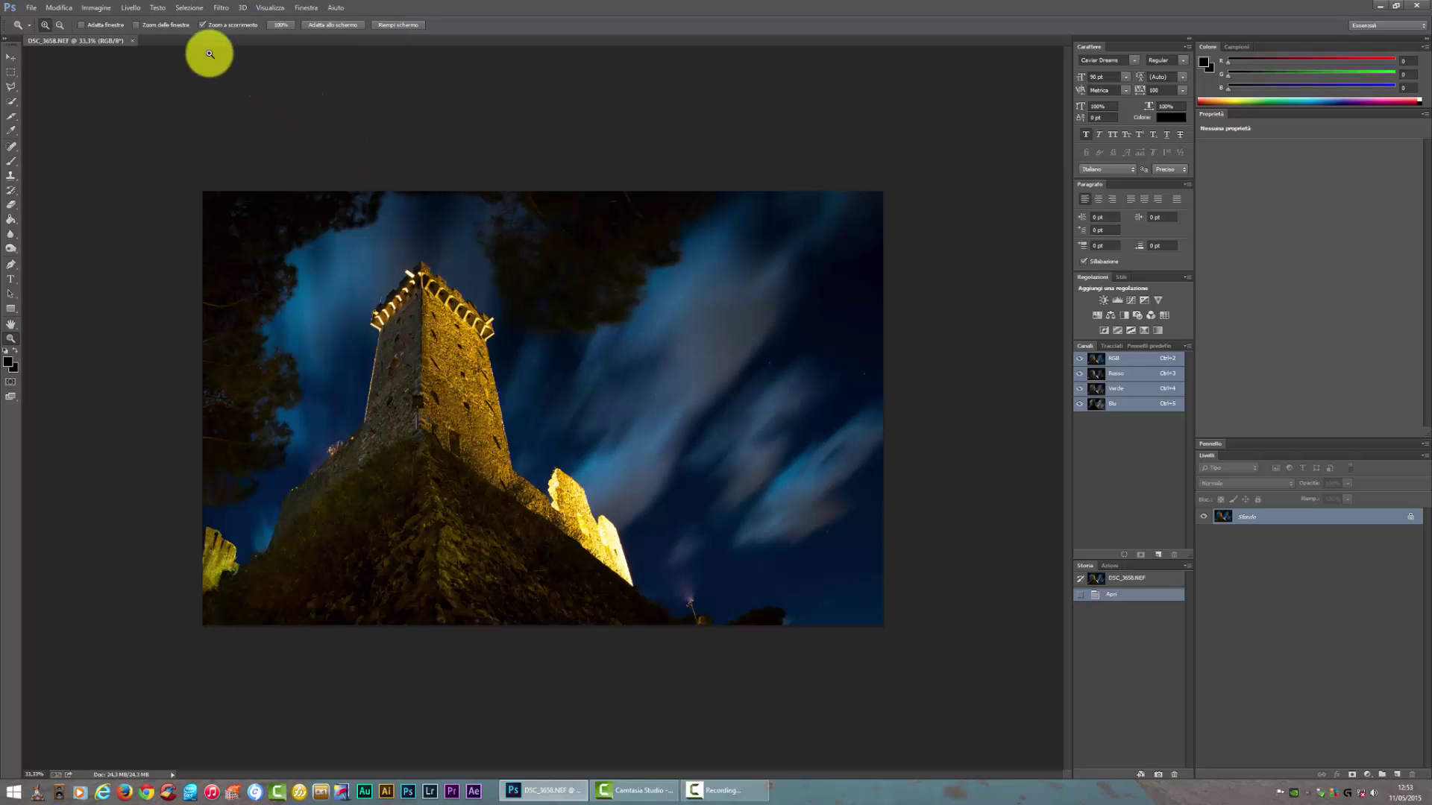
click(95, 8)
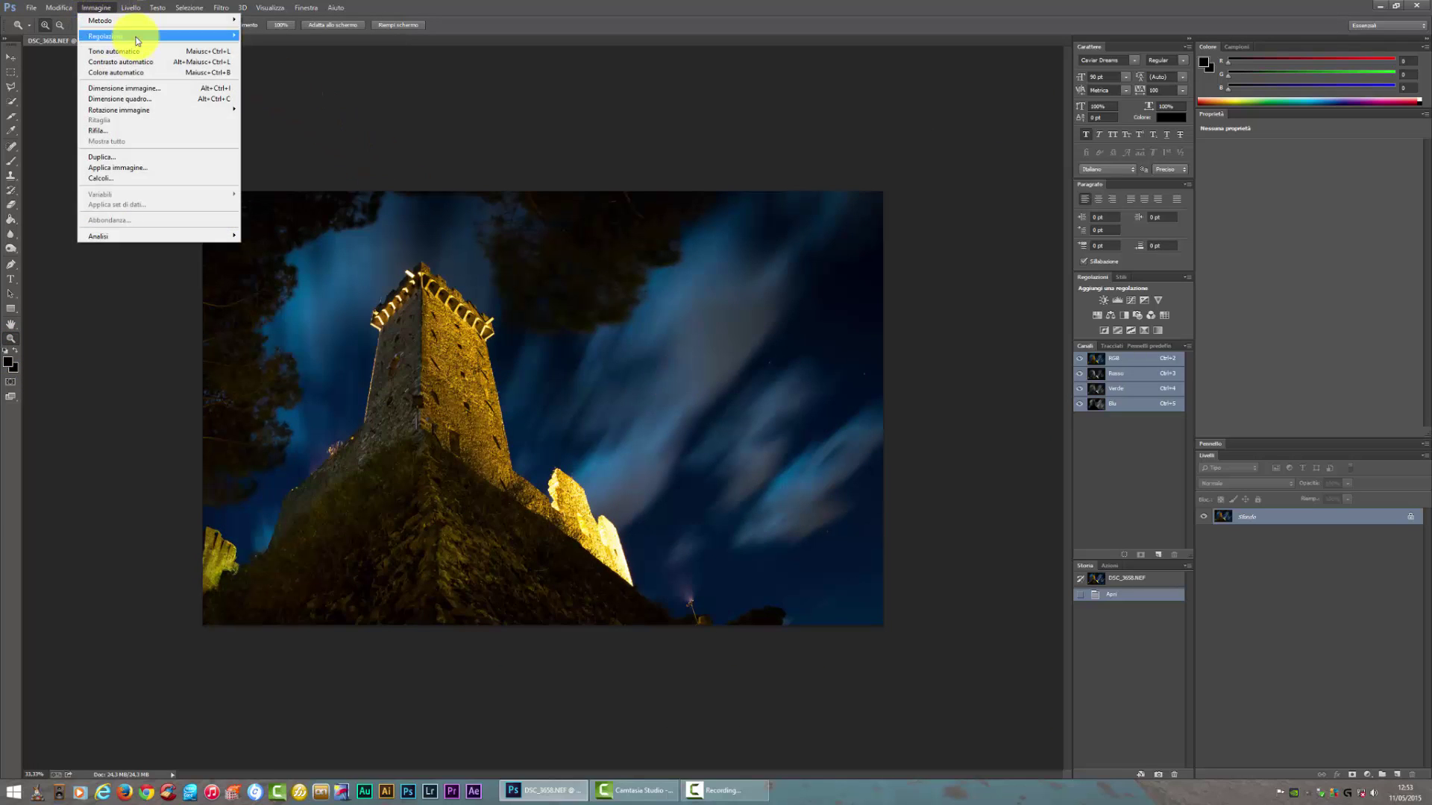
click(319, 127)
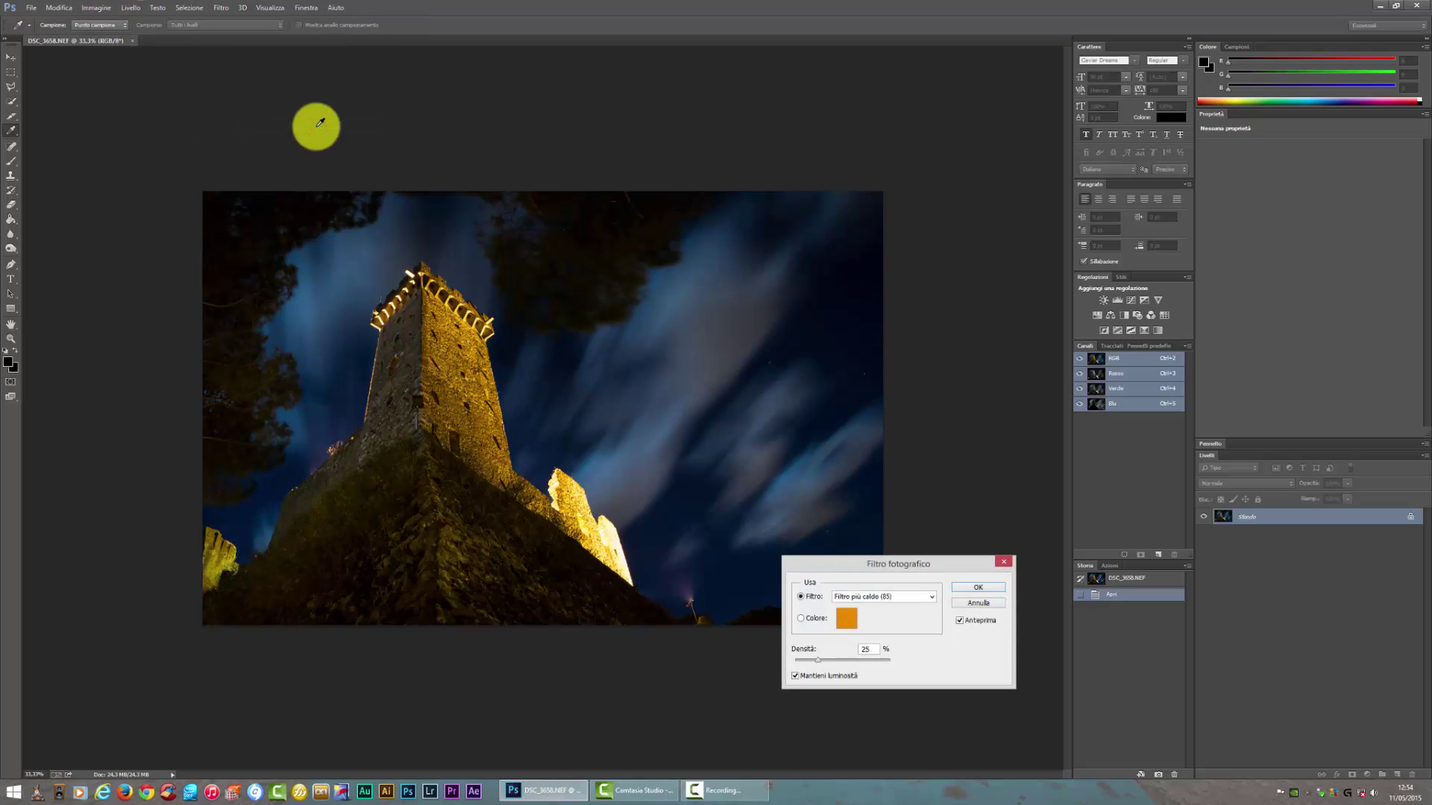
click(981, 602)
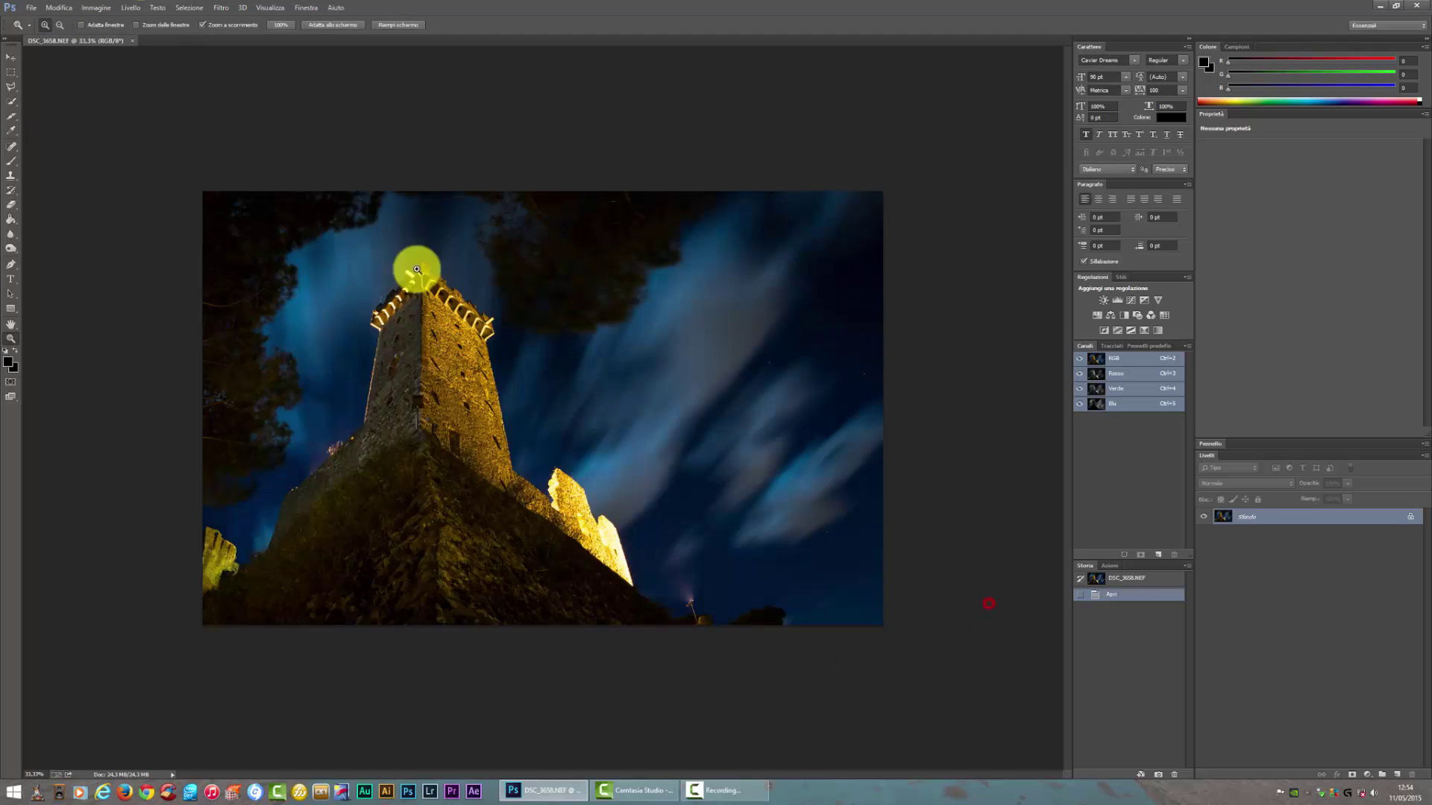
Browse the Filter menu's watermarking and light-effect plugins without applying any filter.
click(220, 8)
mouse_move(244, 242)
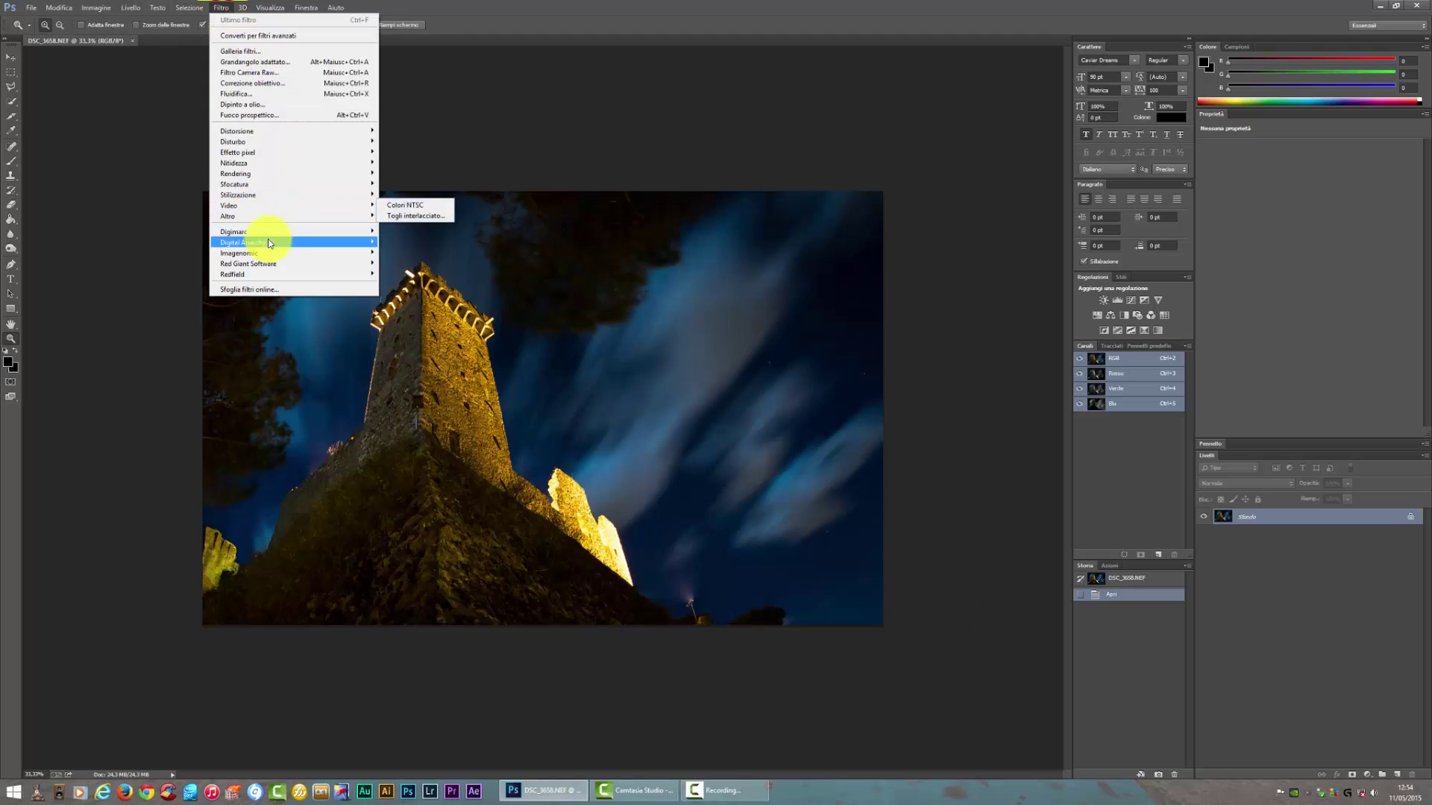
click(279, 232)
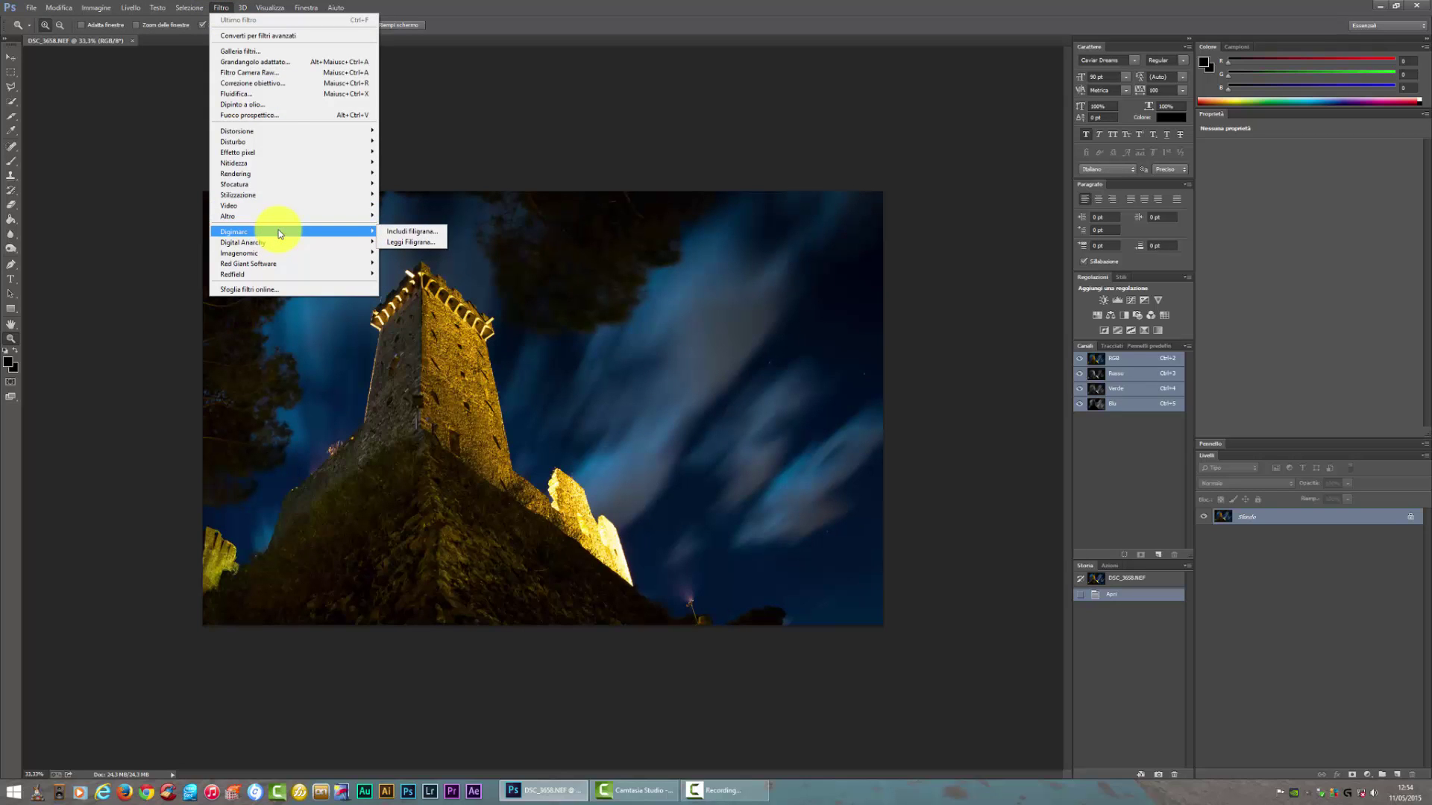
click(287, 267)
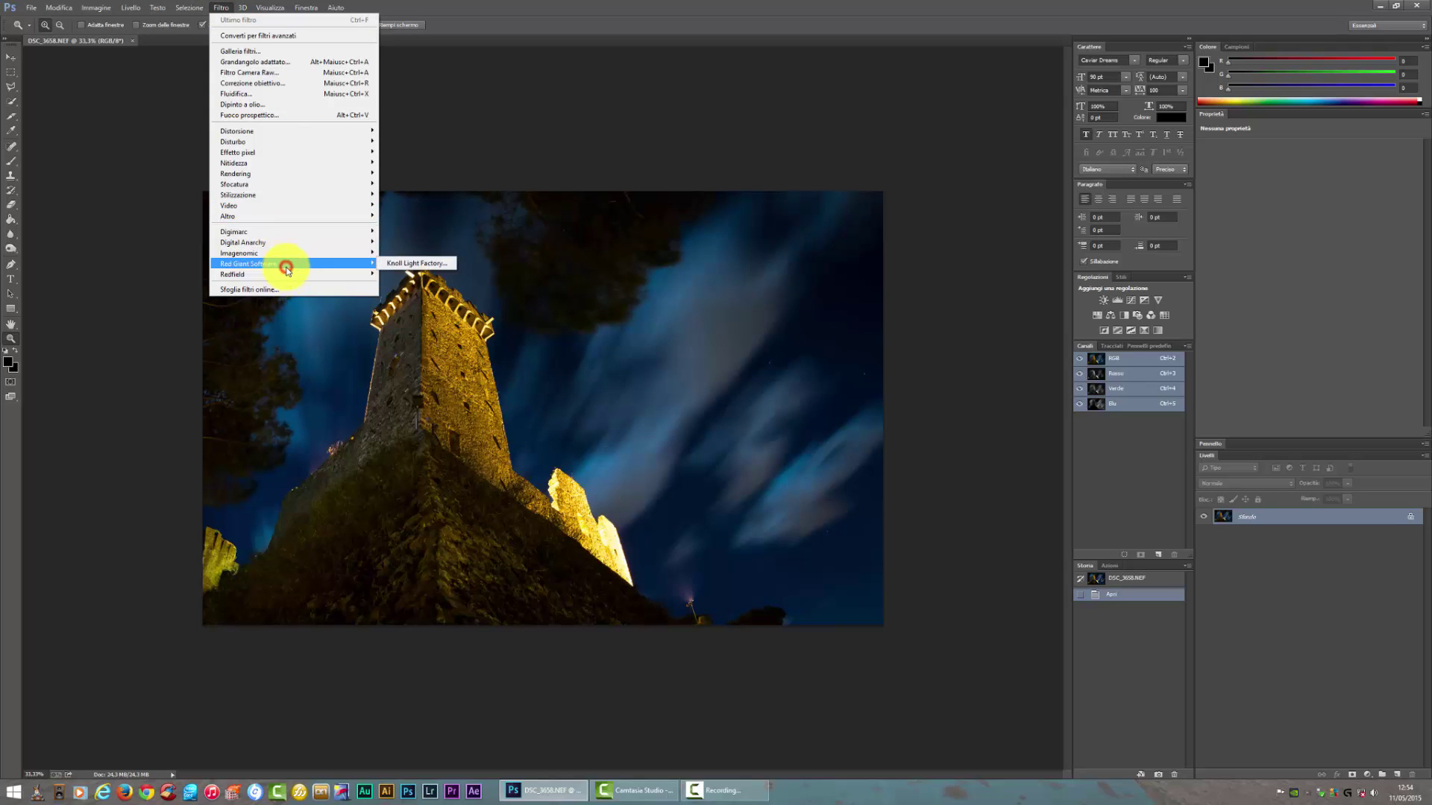
click(585, 119)
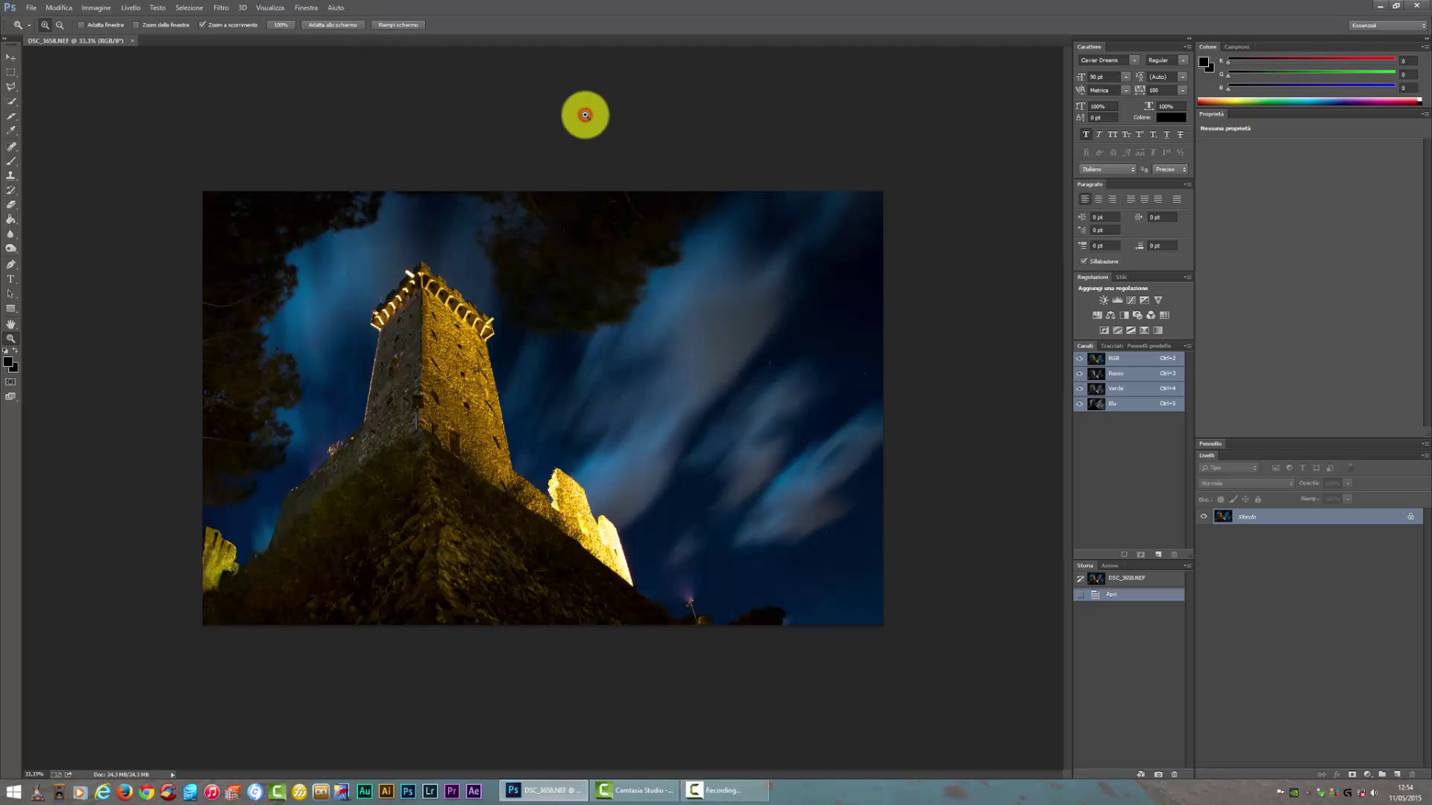
click(64, 10)
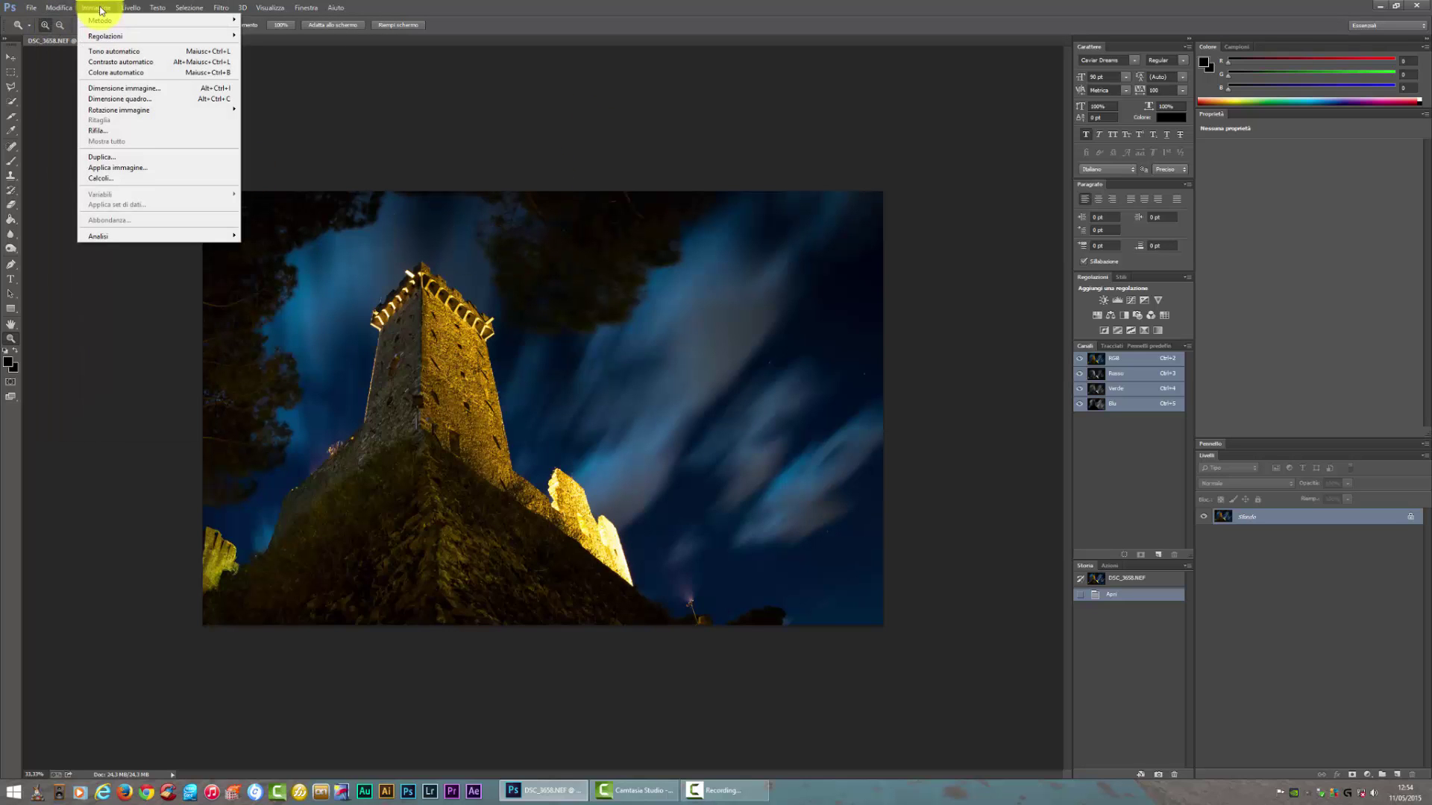
mouse_move(101, 21)
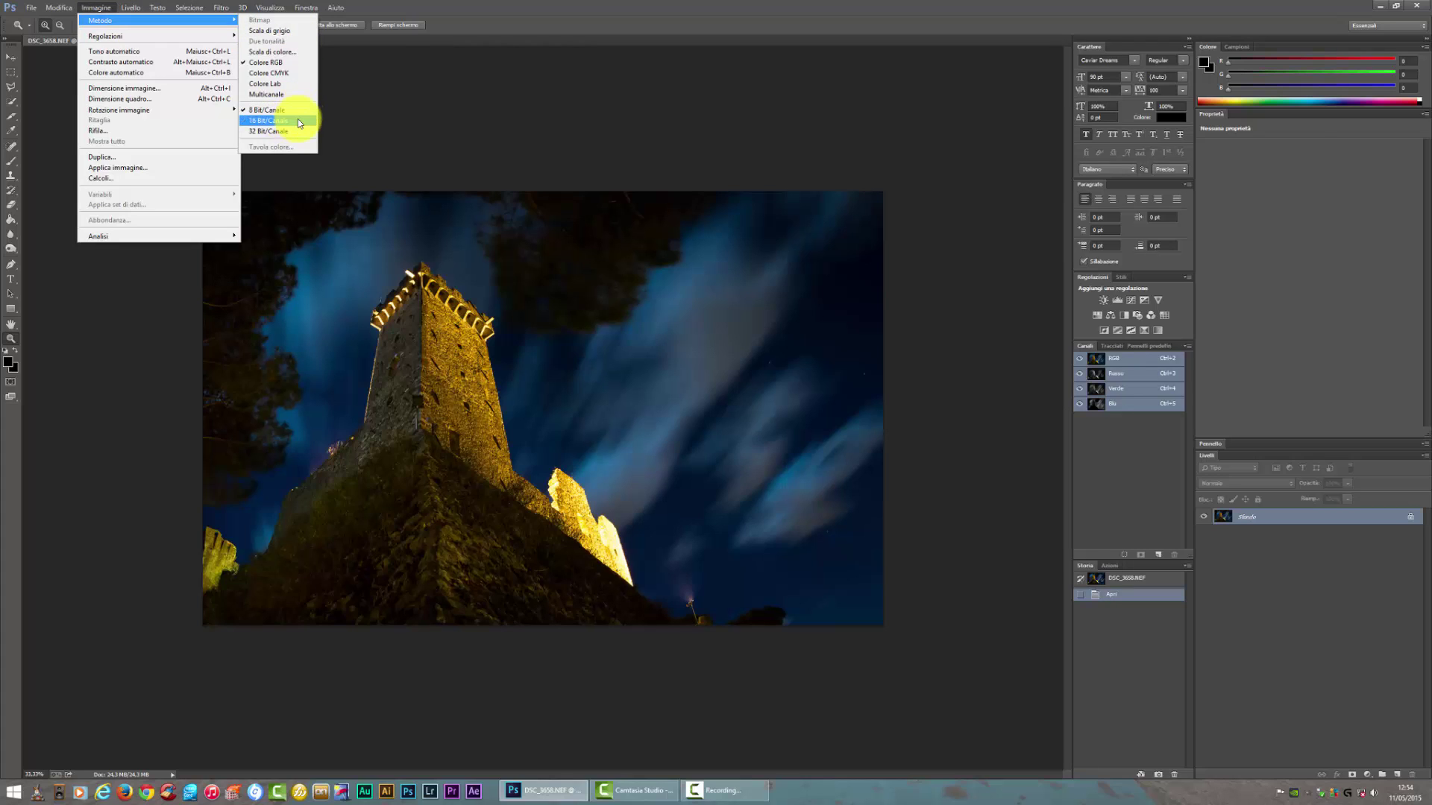
Convert the photo to 16 Bits/Channel and paint black at 41% opacity over the right-side clouds.
click(295, 120)
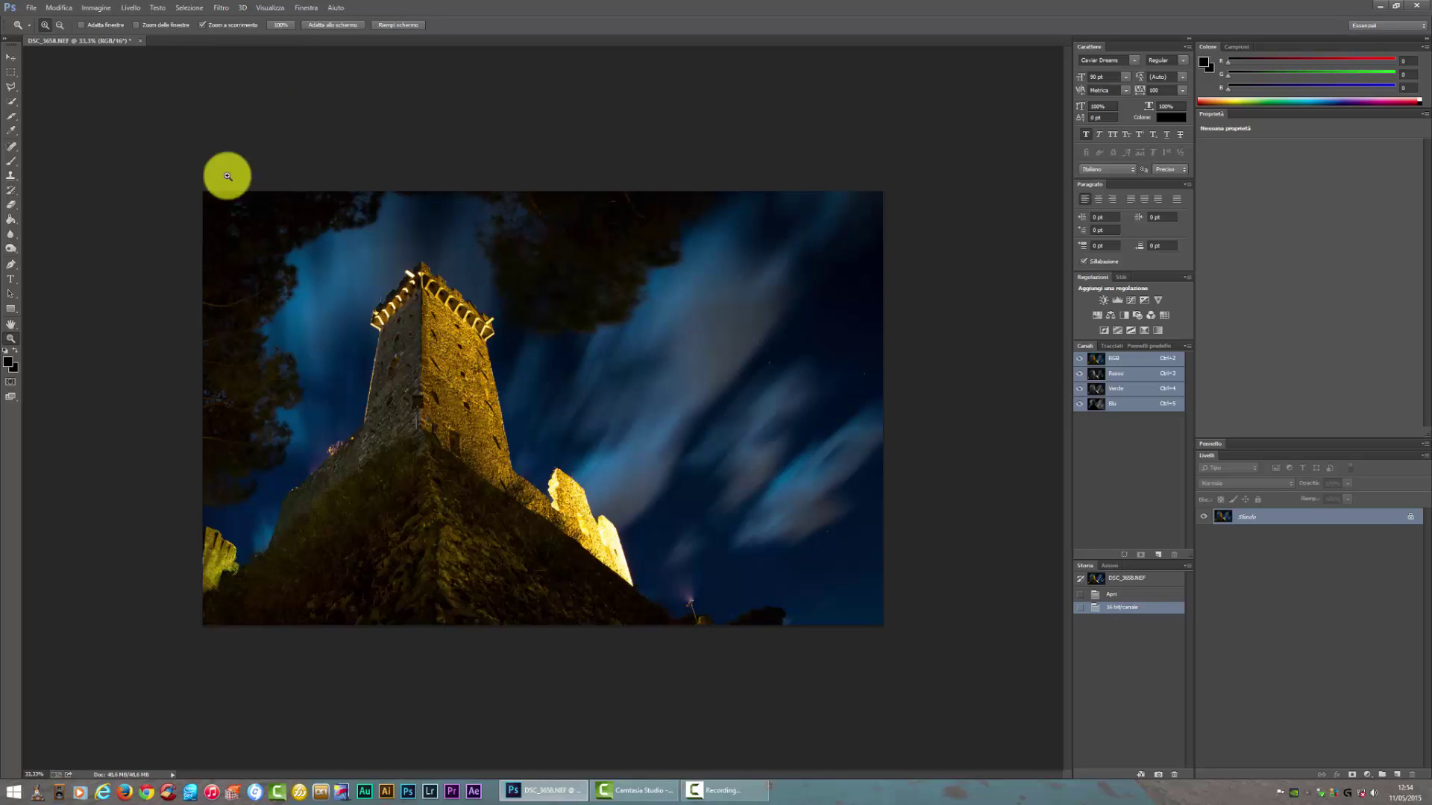
click(11, 234)
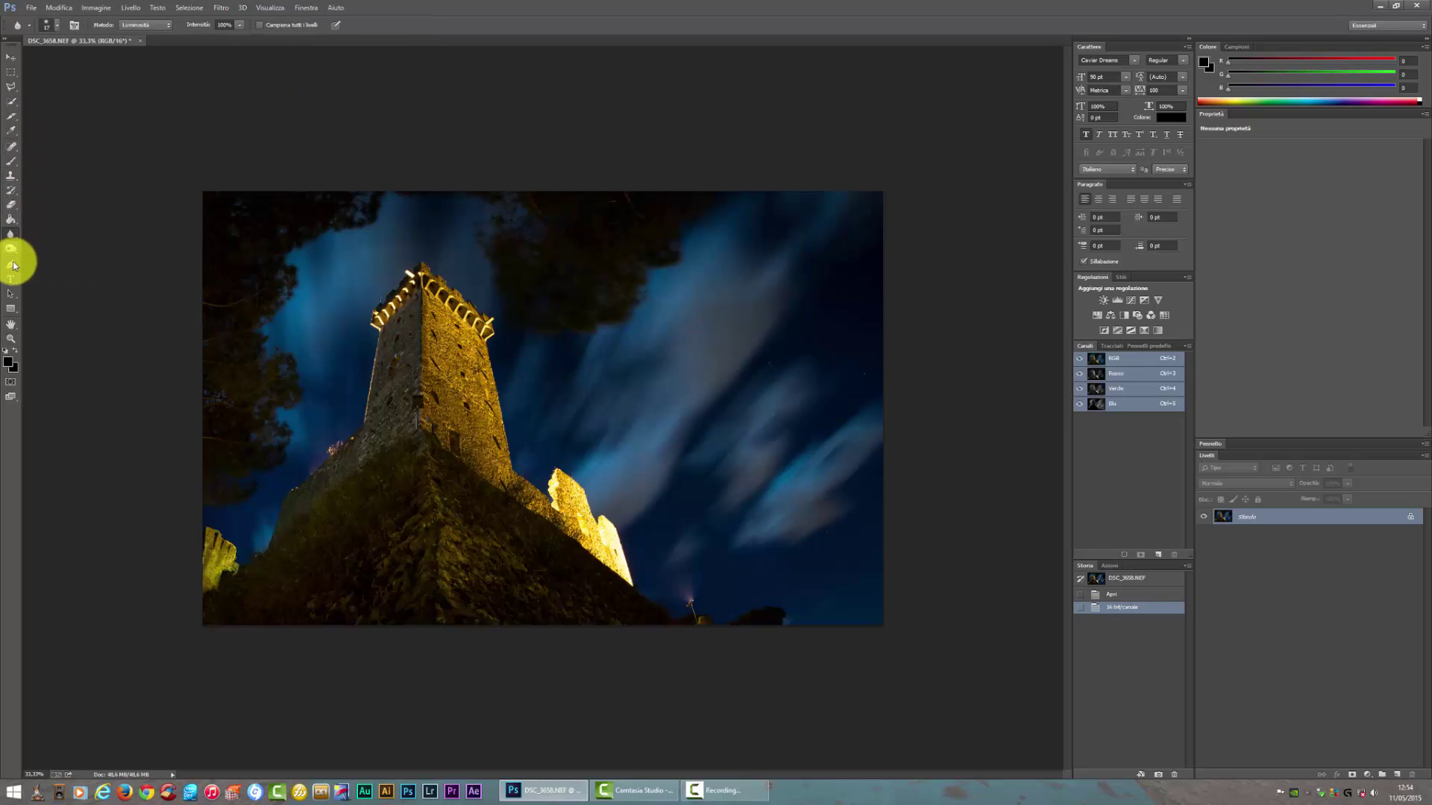
click(11, 164)
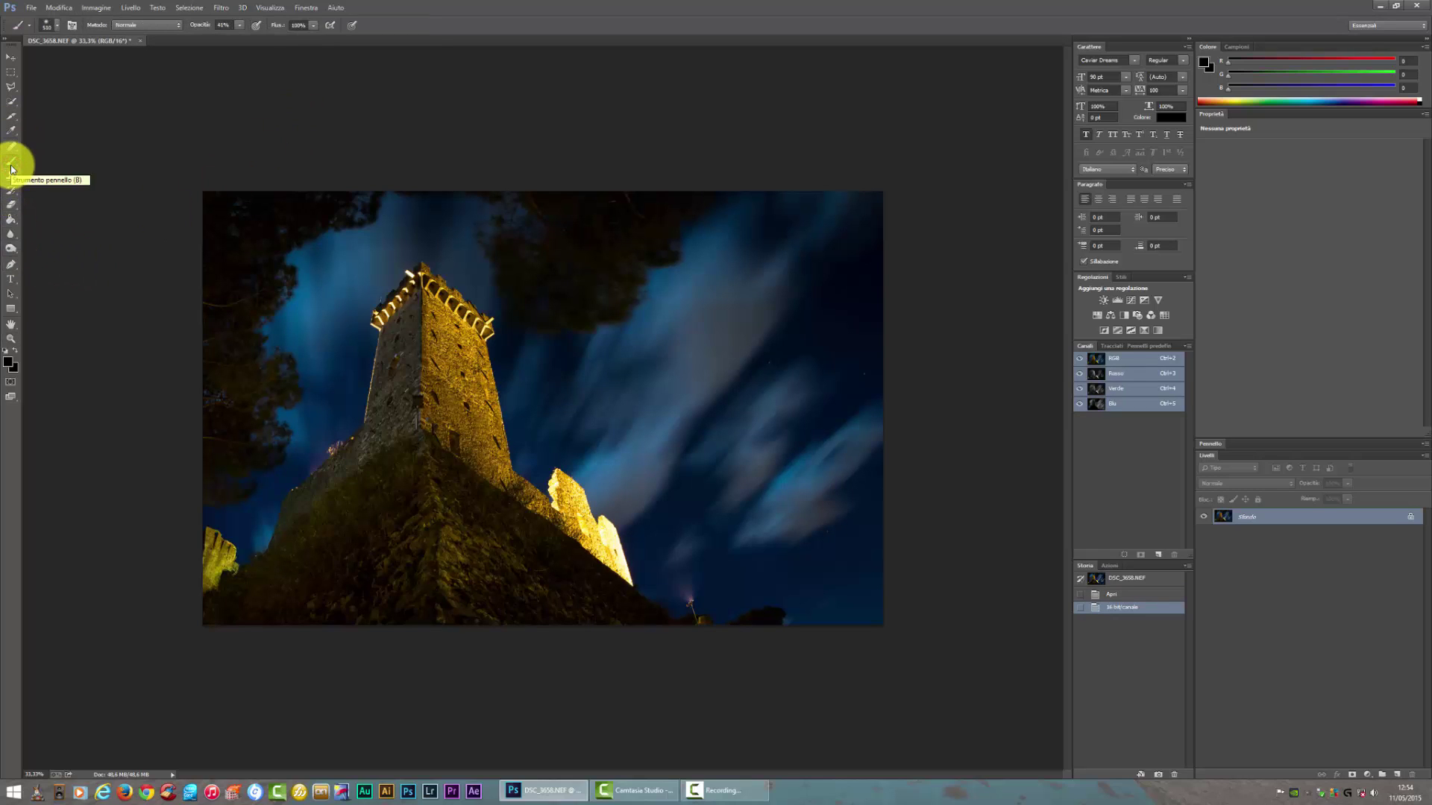
drag(669, 304, 879, 485)
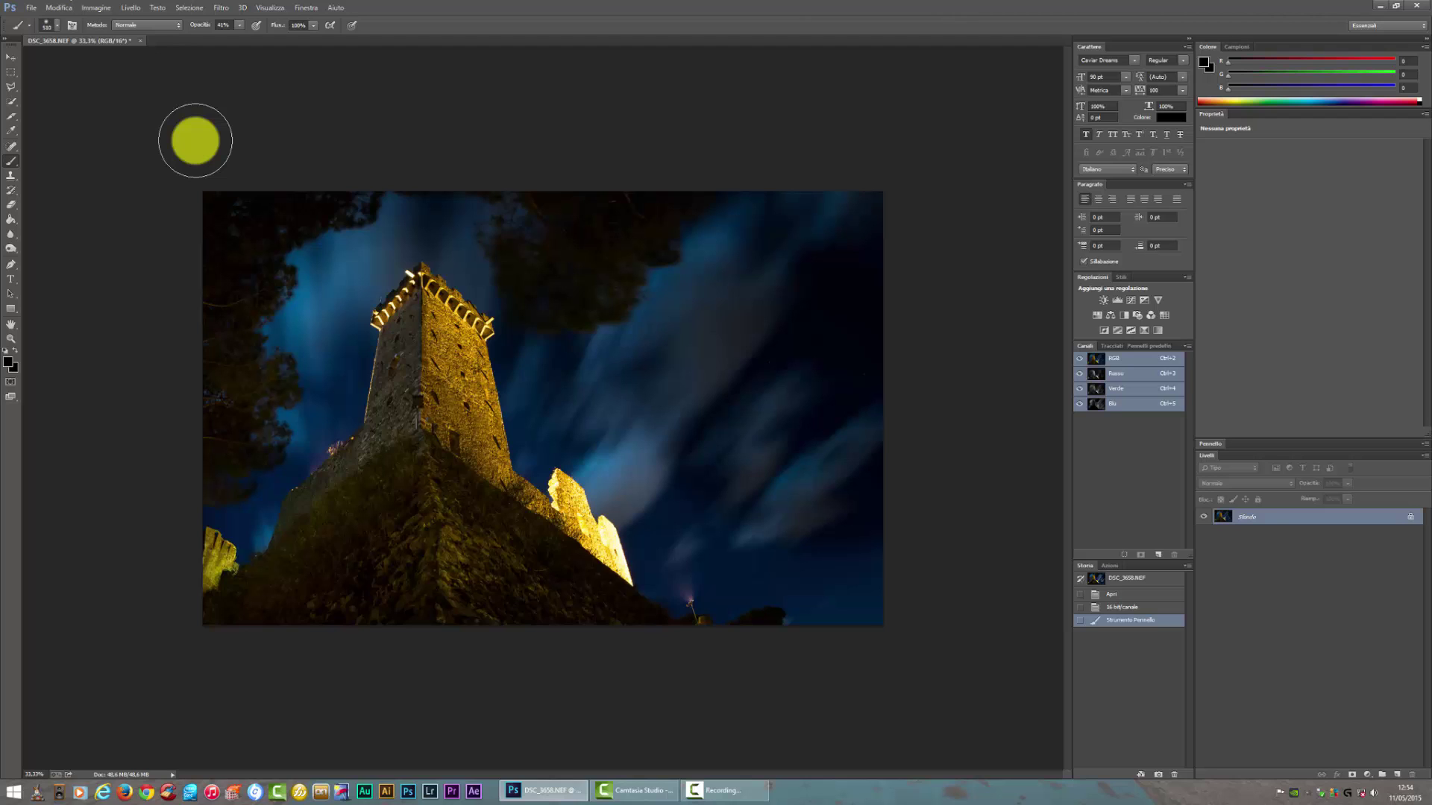
Save the photo to the Desktop as DSC_3658 JPEG at Quality 12.
click(31, 8)
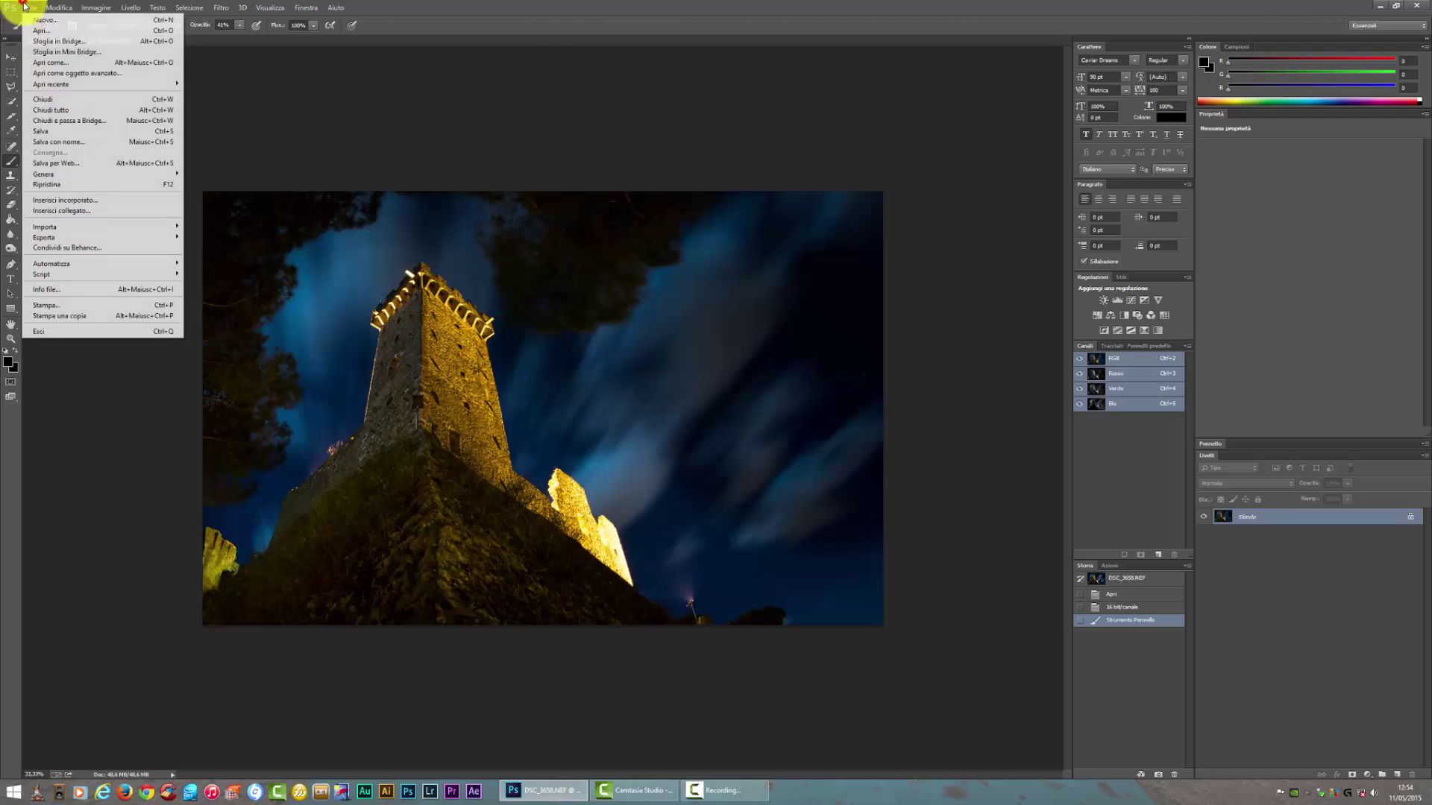
click(350, 7)
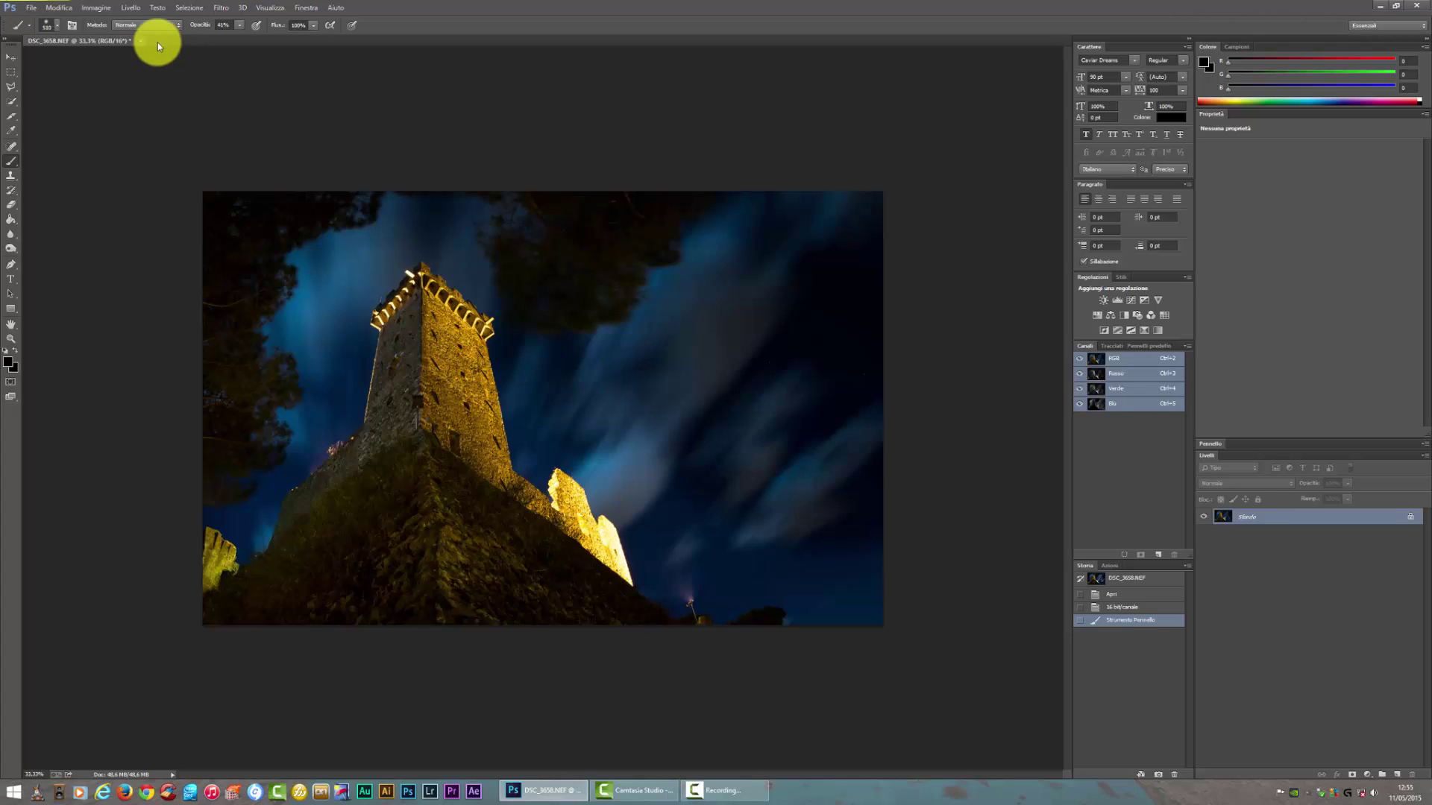
click(31, 7)
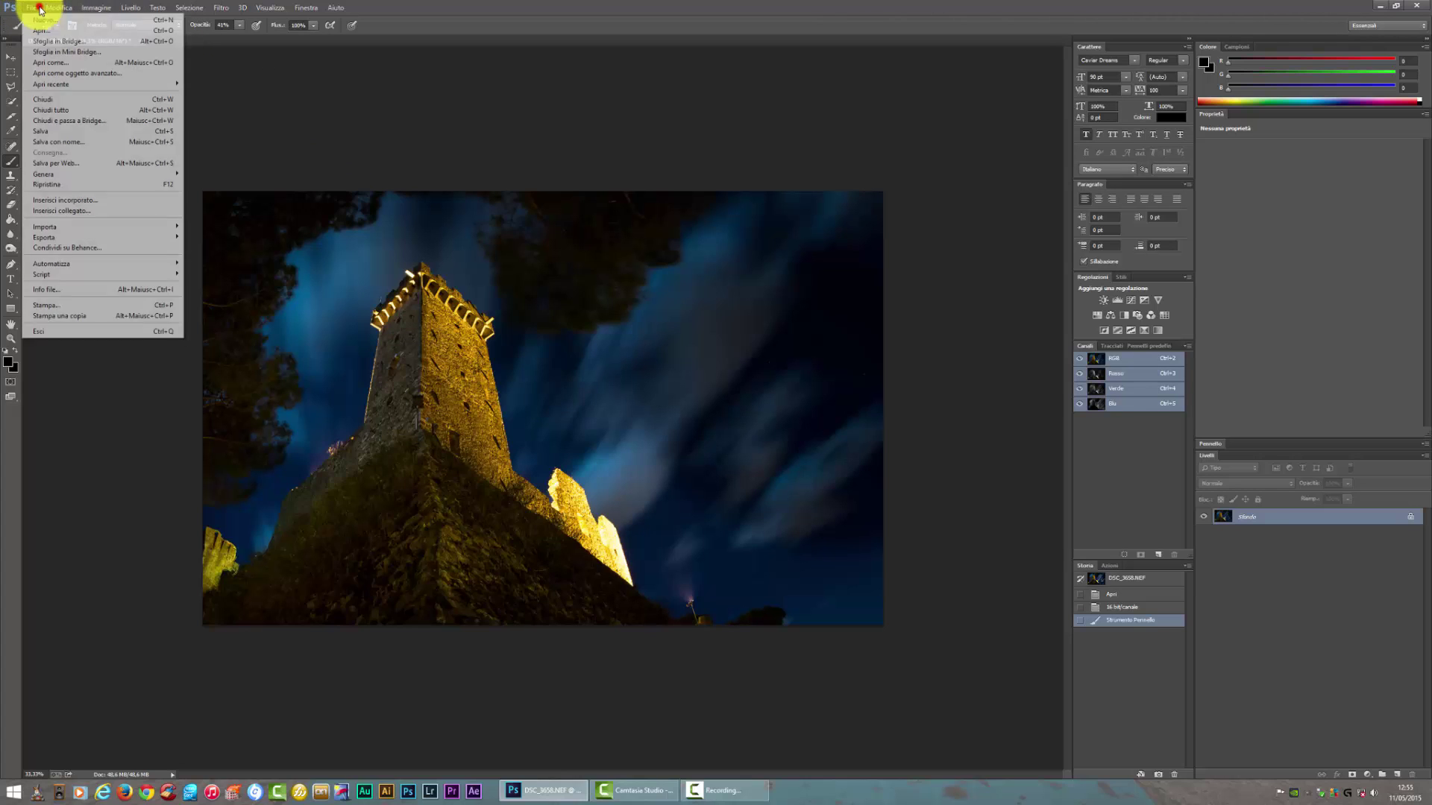
click(76, 143)
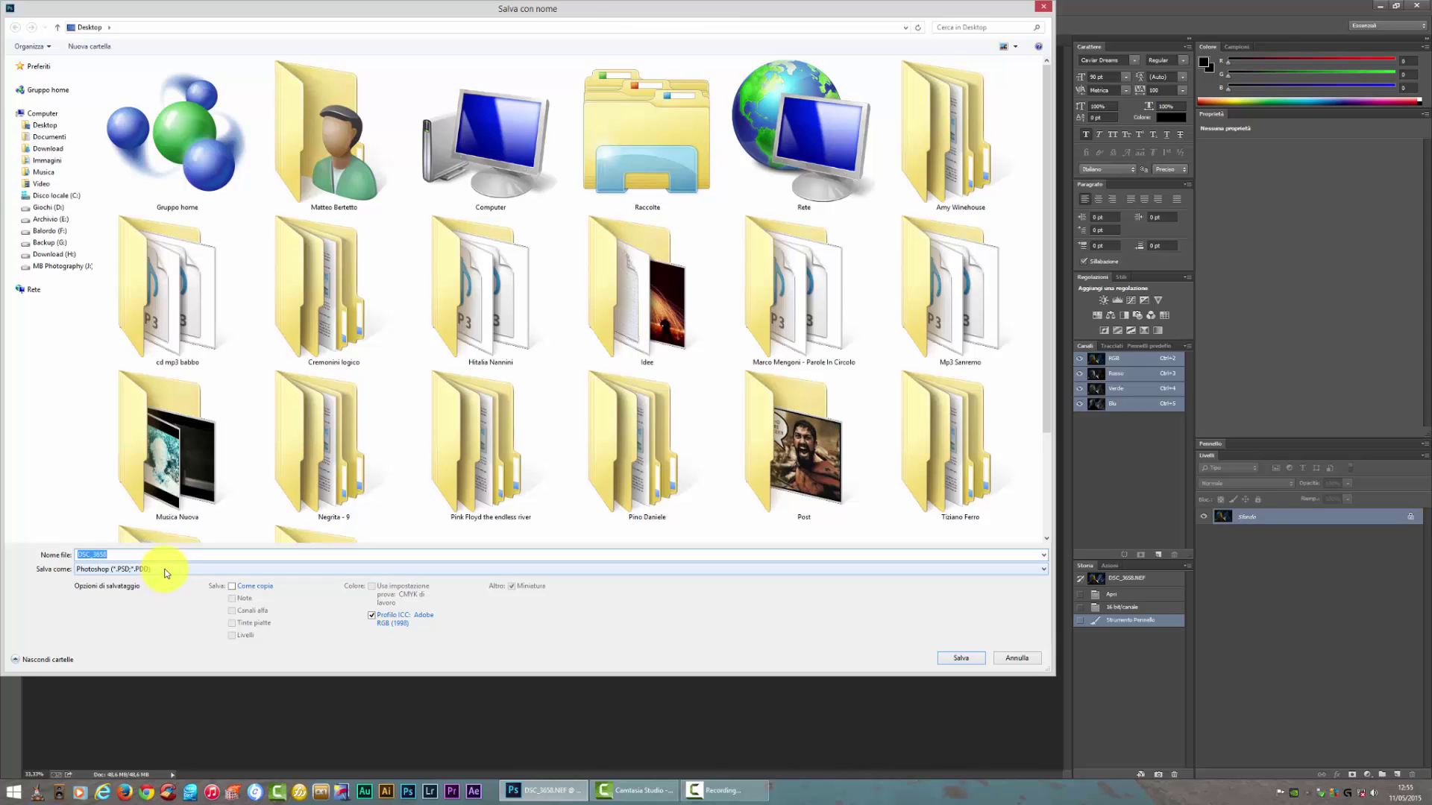
click(166, 569)
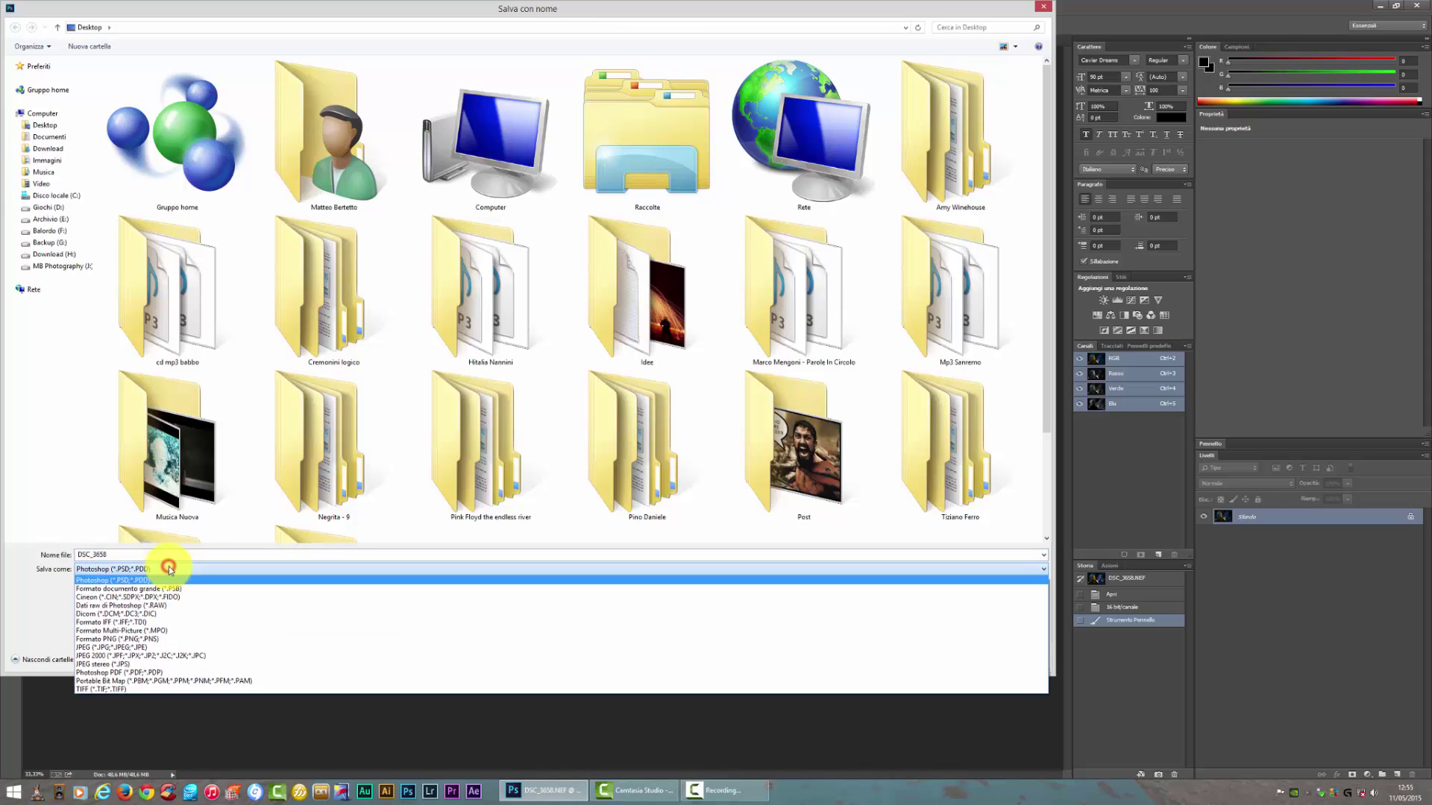
click(138, 648)
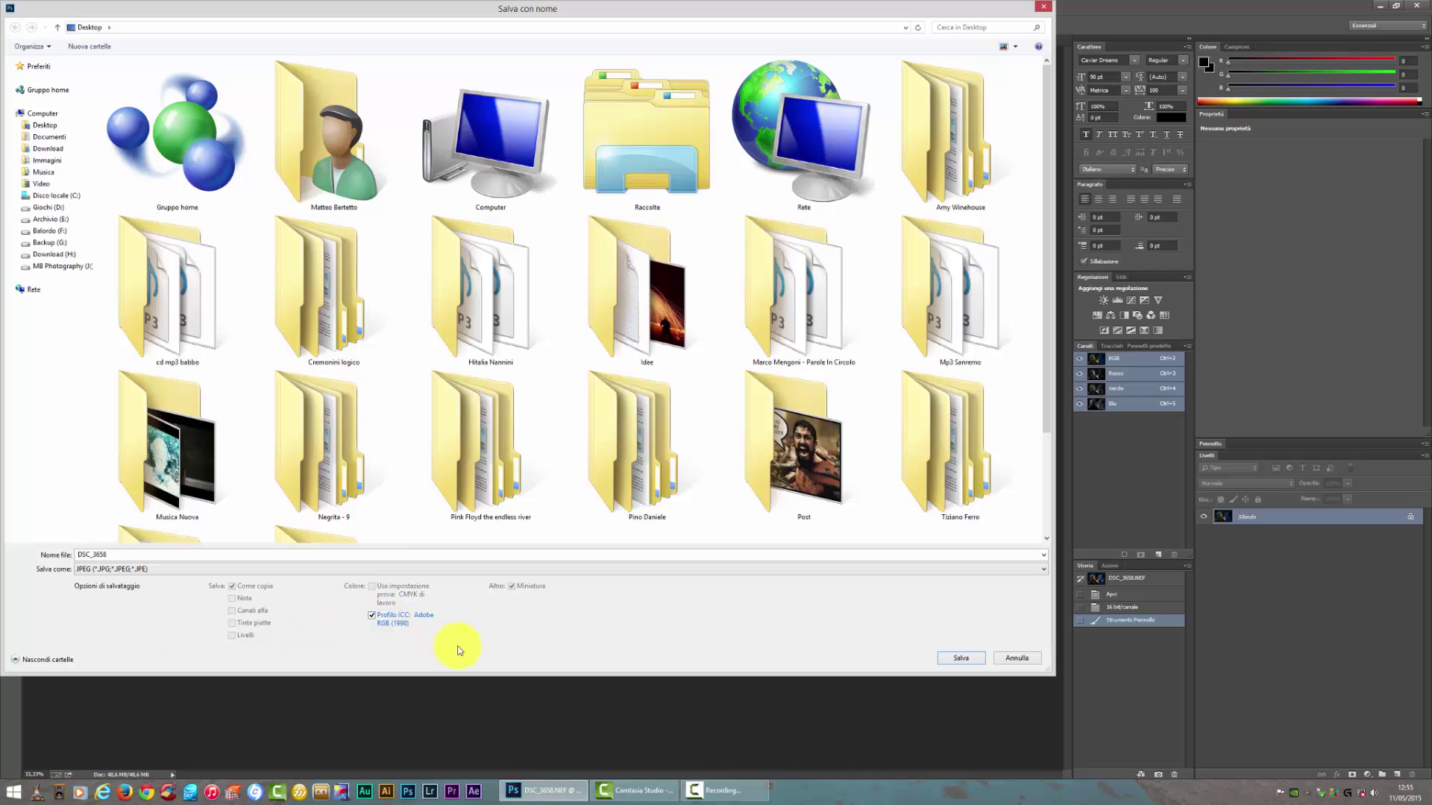
click(968, 657)
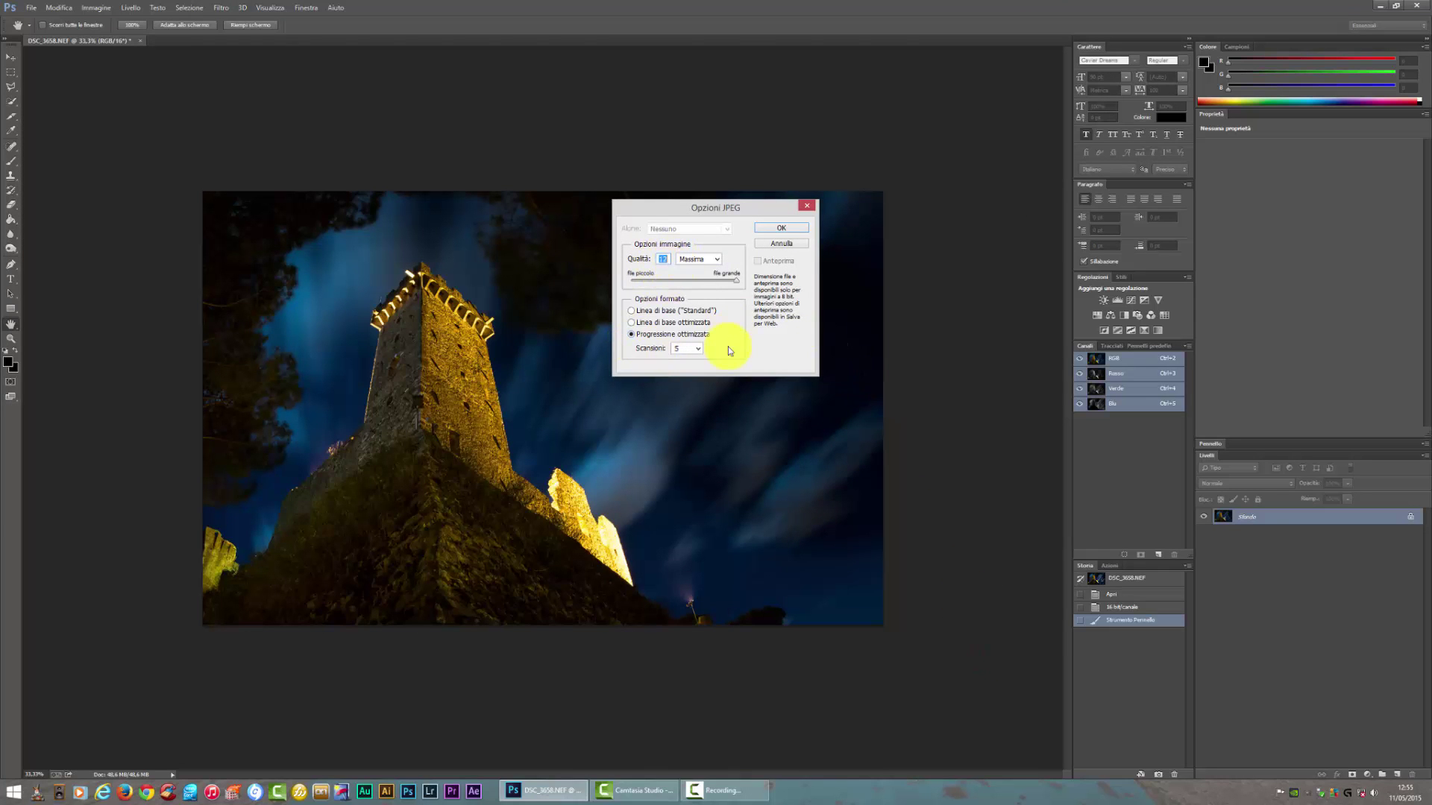
click(787, 228)
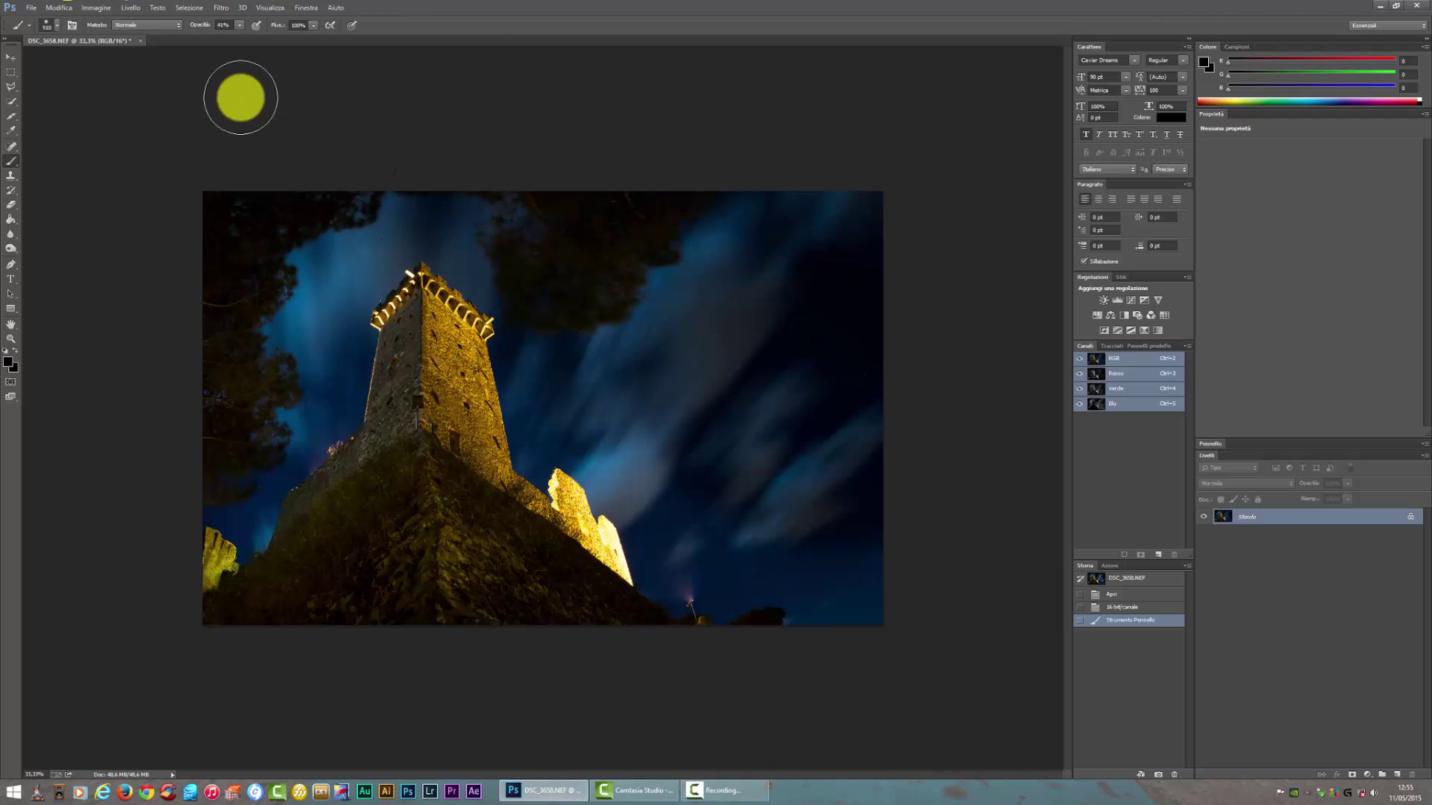
Check the Image Mode setting, then quit Photoshop without saving the raw file's changes.
click(96, 8)
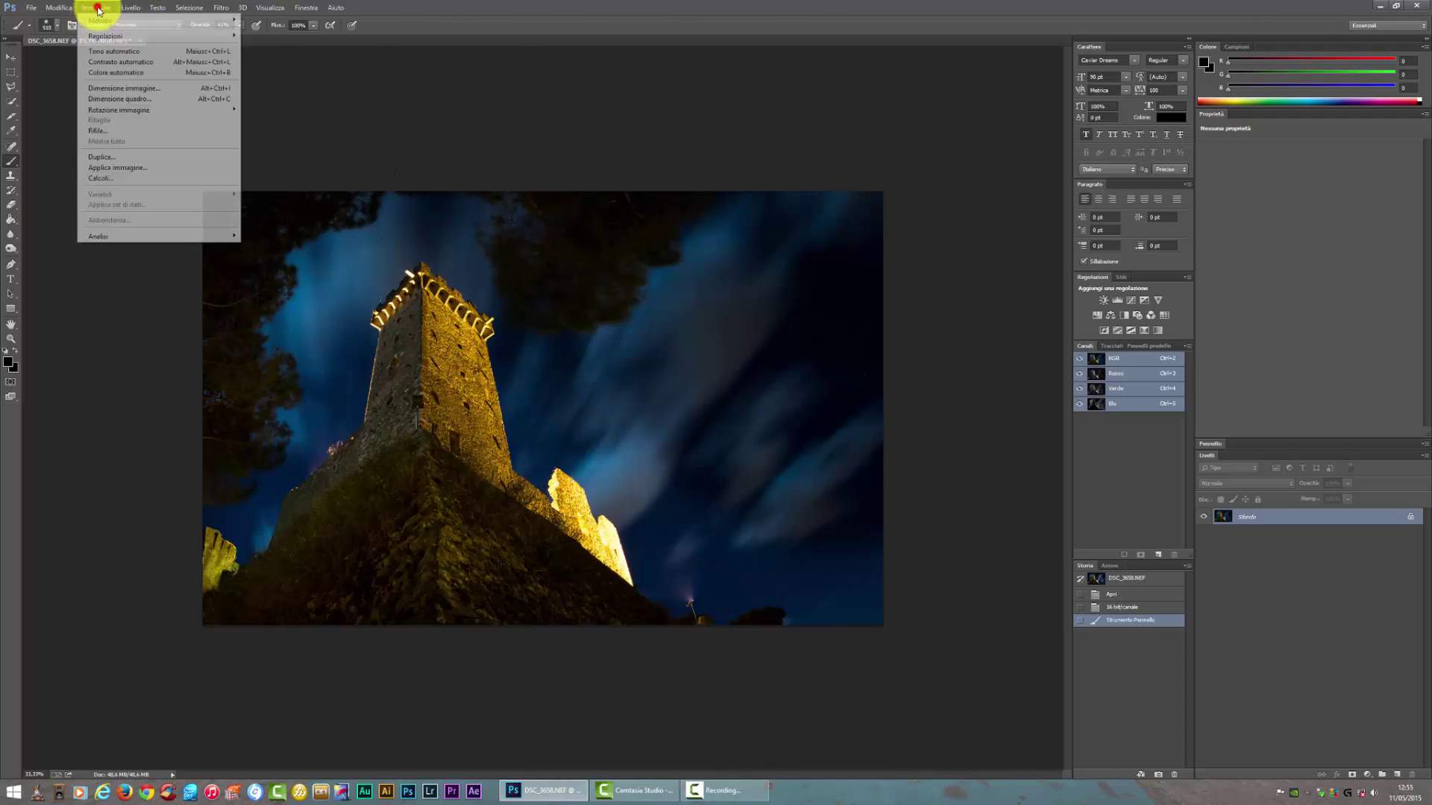
click(141, 20)
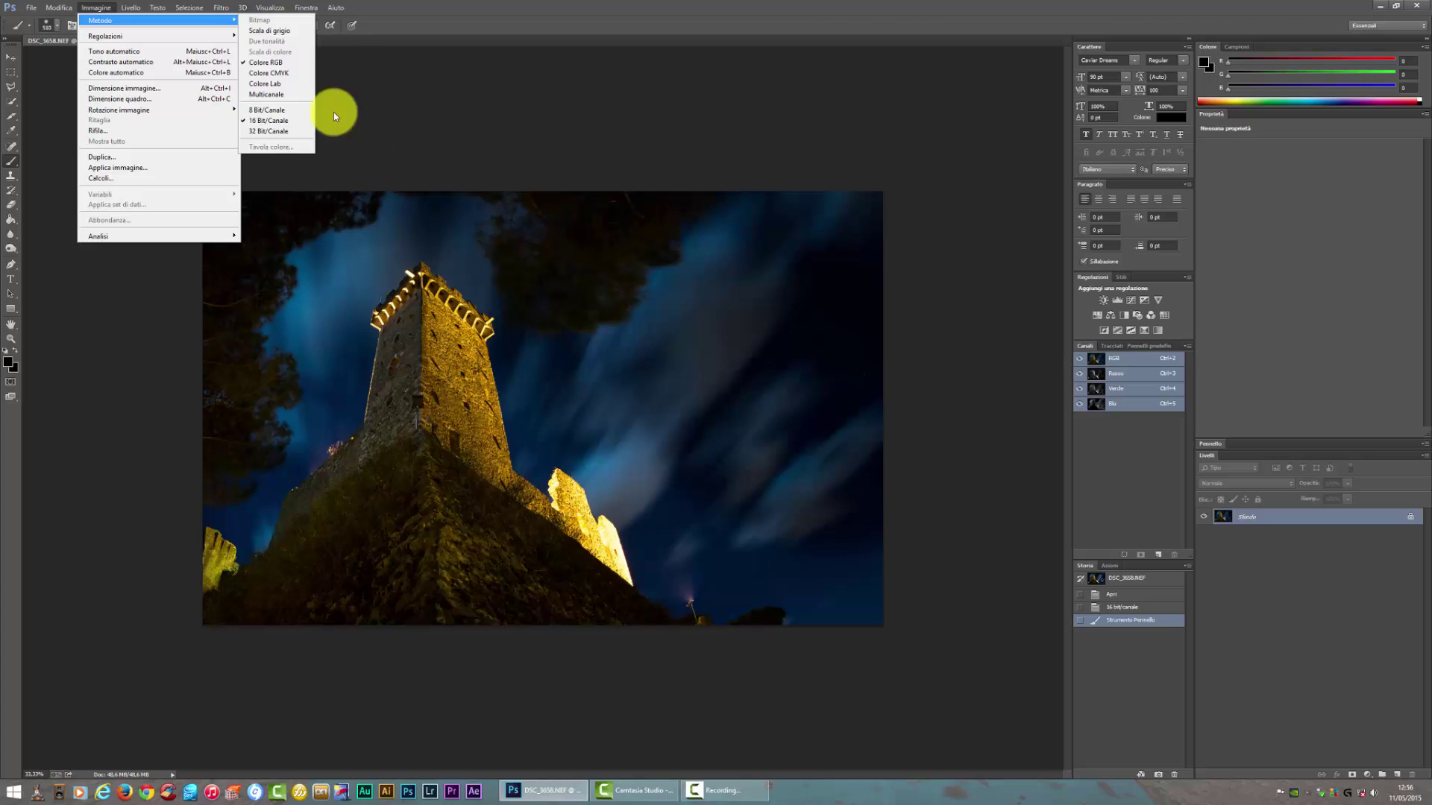
click(538, 3)
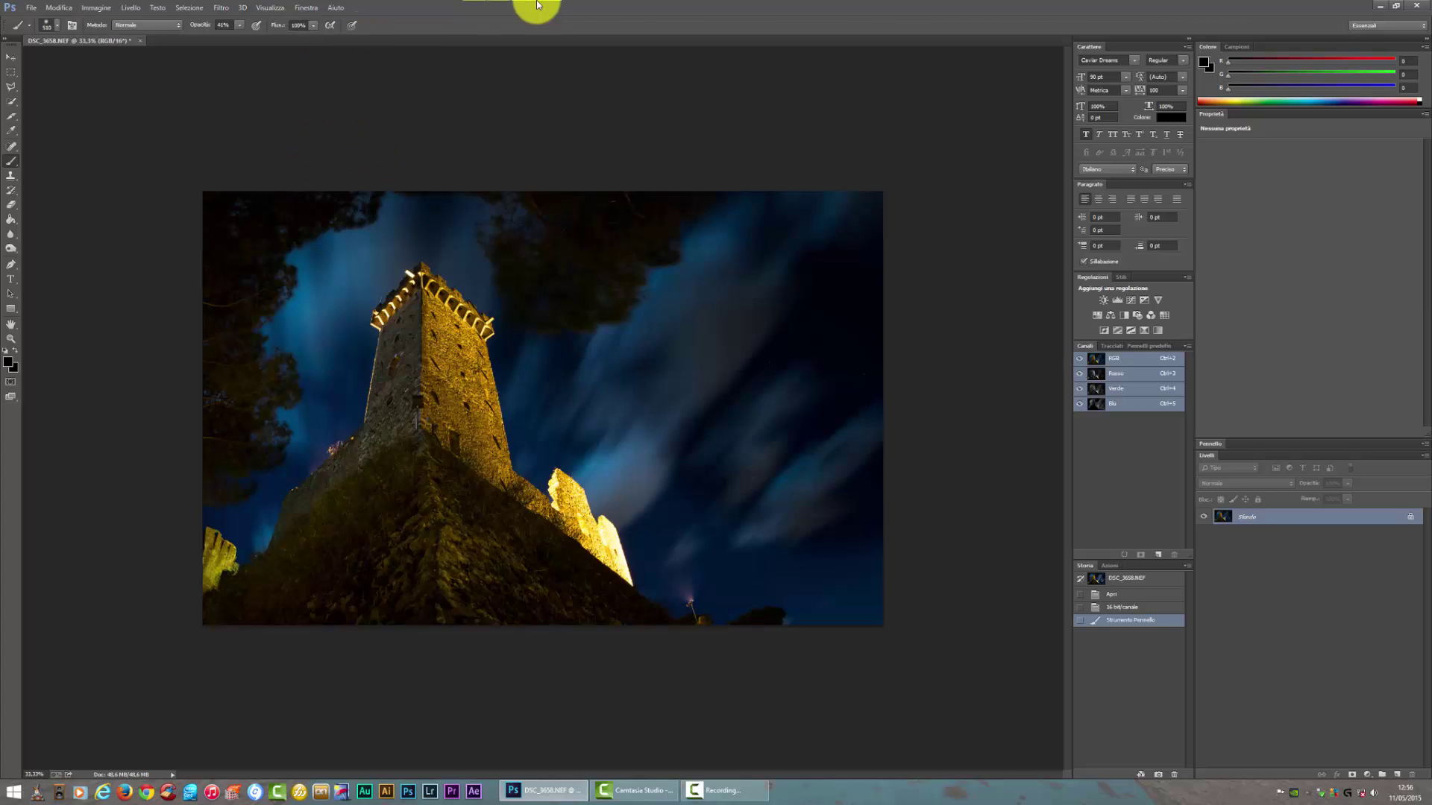
click(1416, 5)
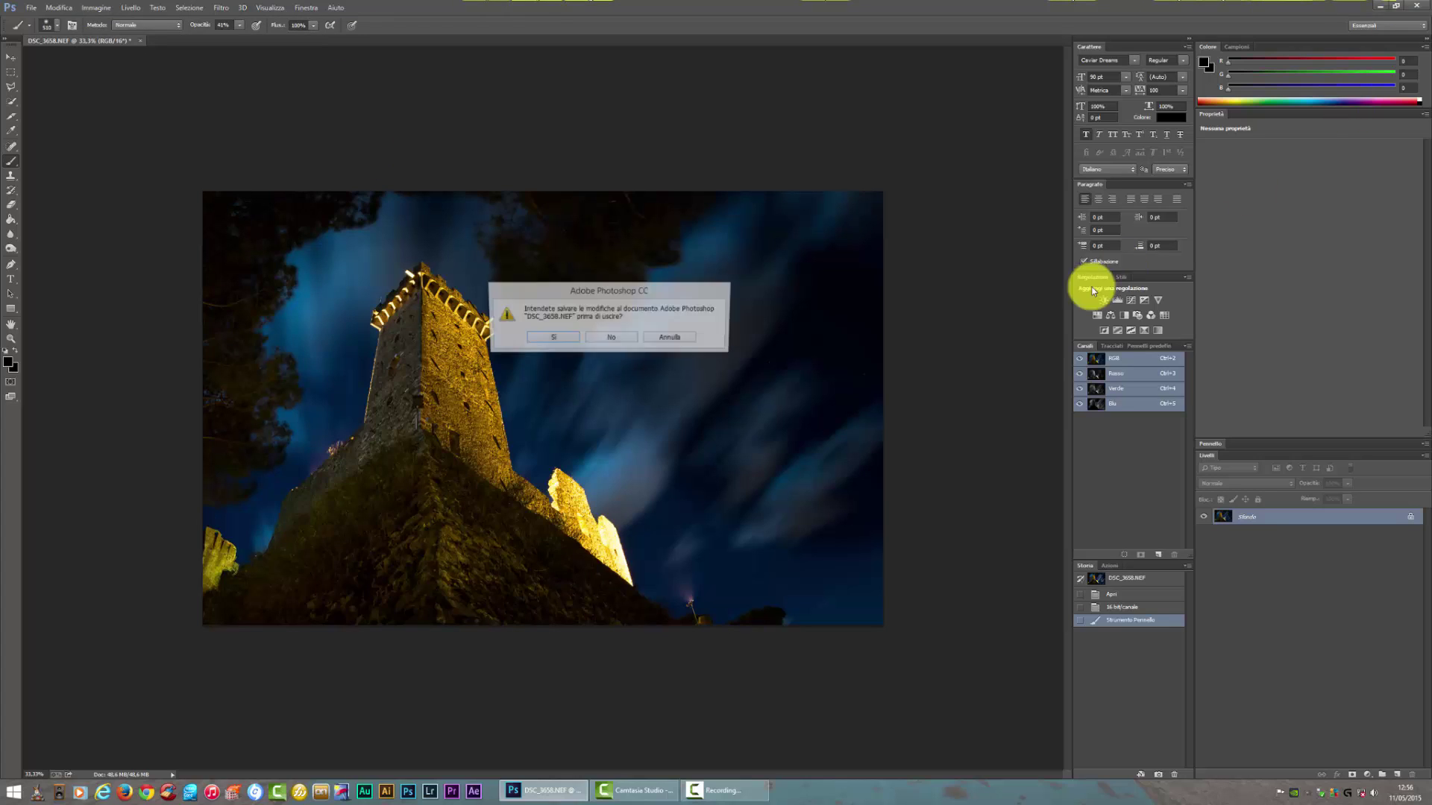
click(631, 340)
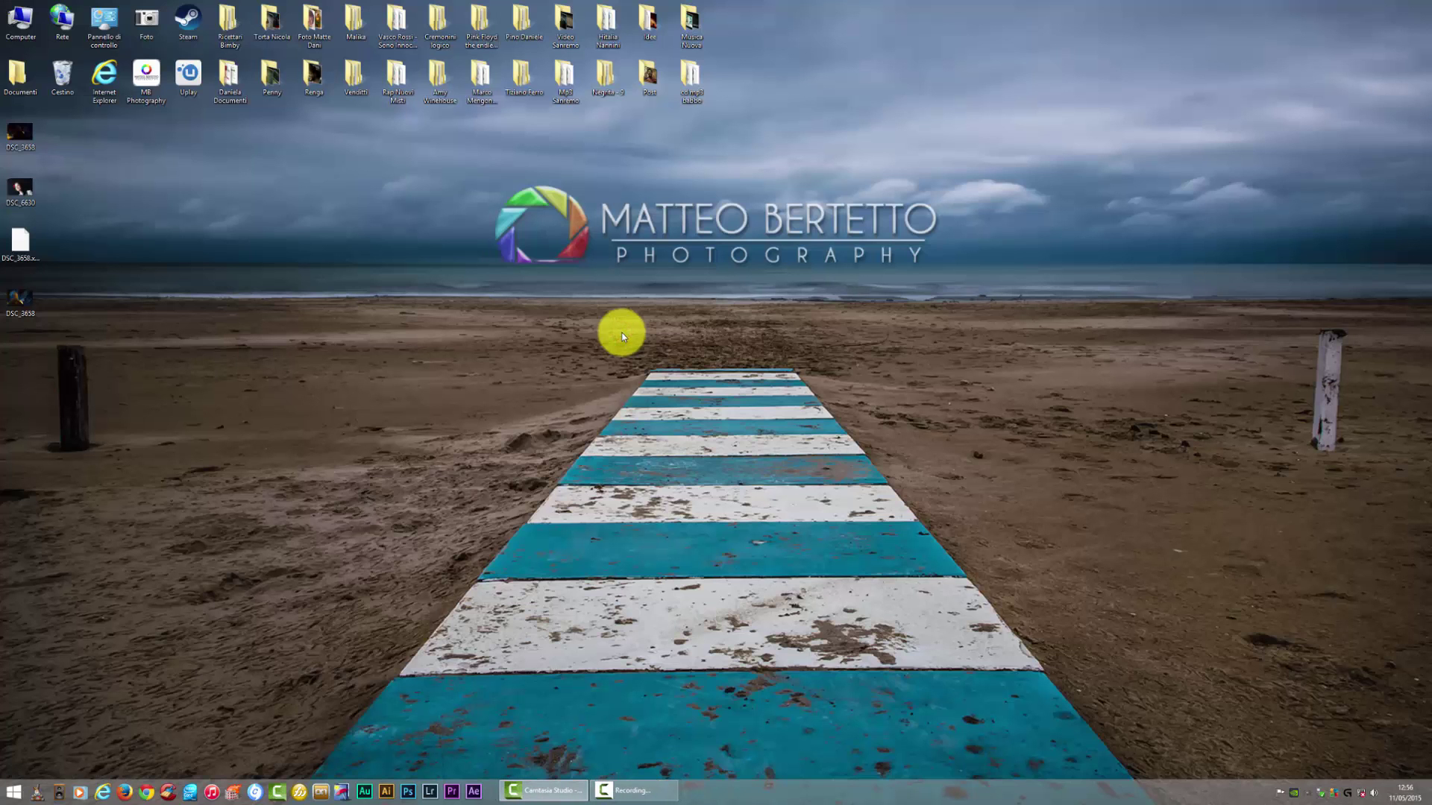